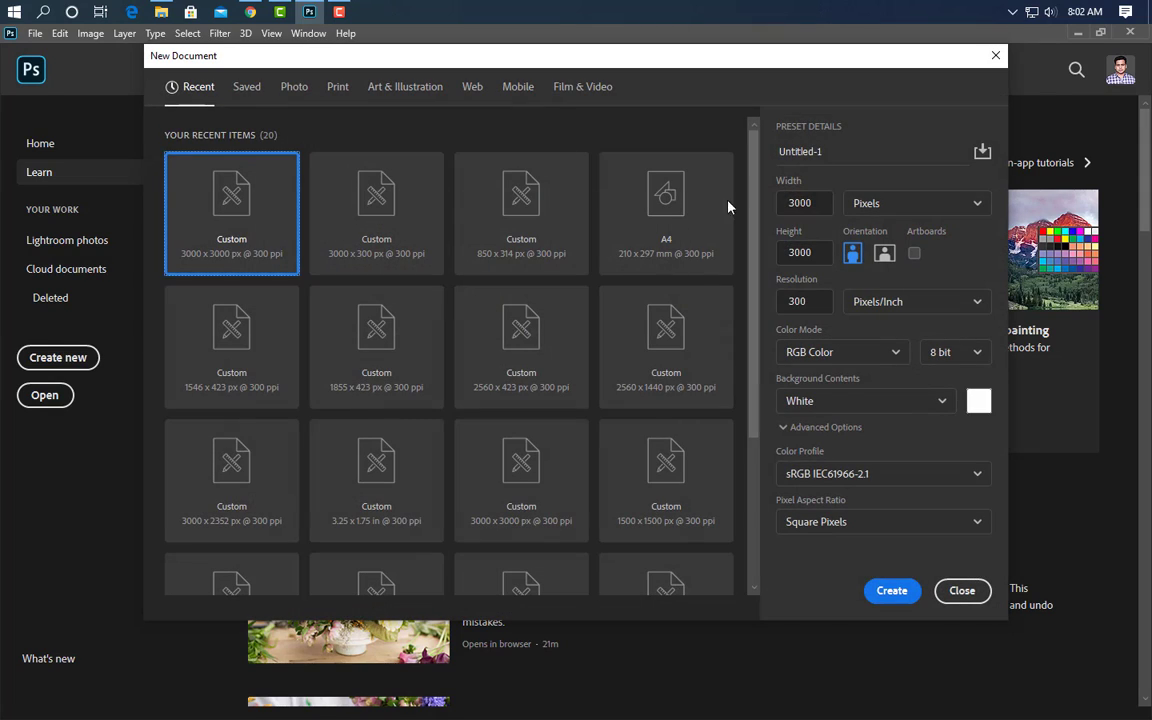
# - Create a new 1004 × 2362 px, 300 ppi document named 'Roll Up Banner Design'
pyautogui.click(832, 151)
pyautogui.write('Roll Up Banner Design')
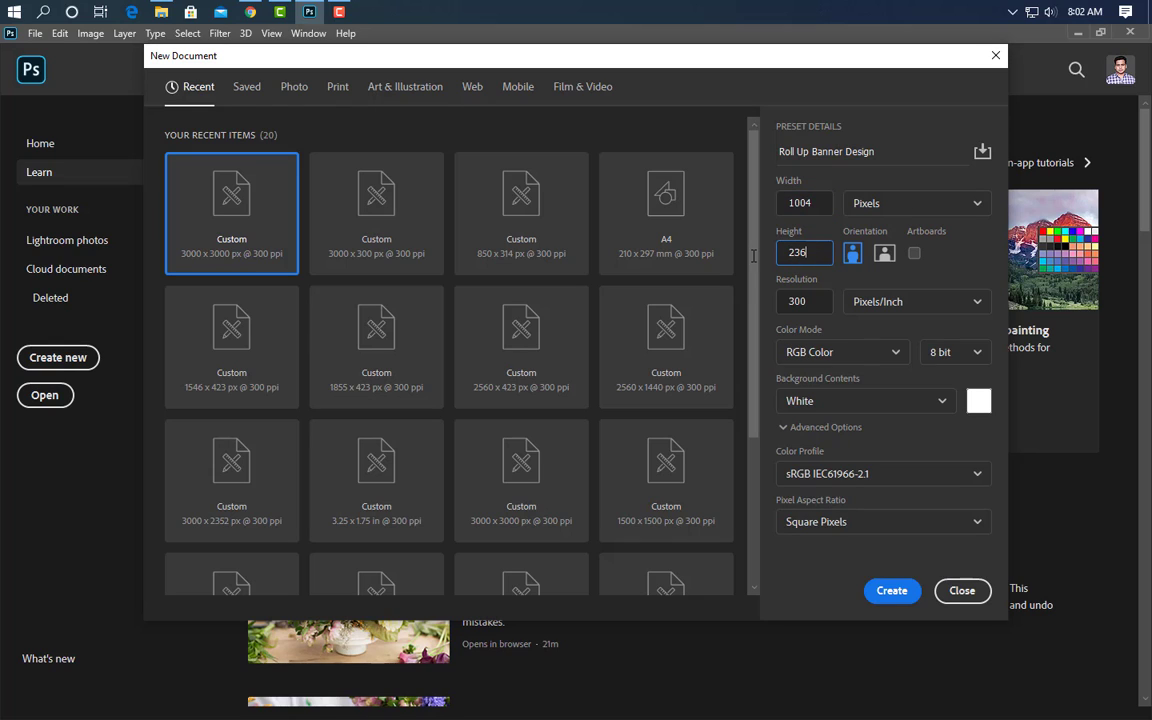
pyautogui.click(892, 591)
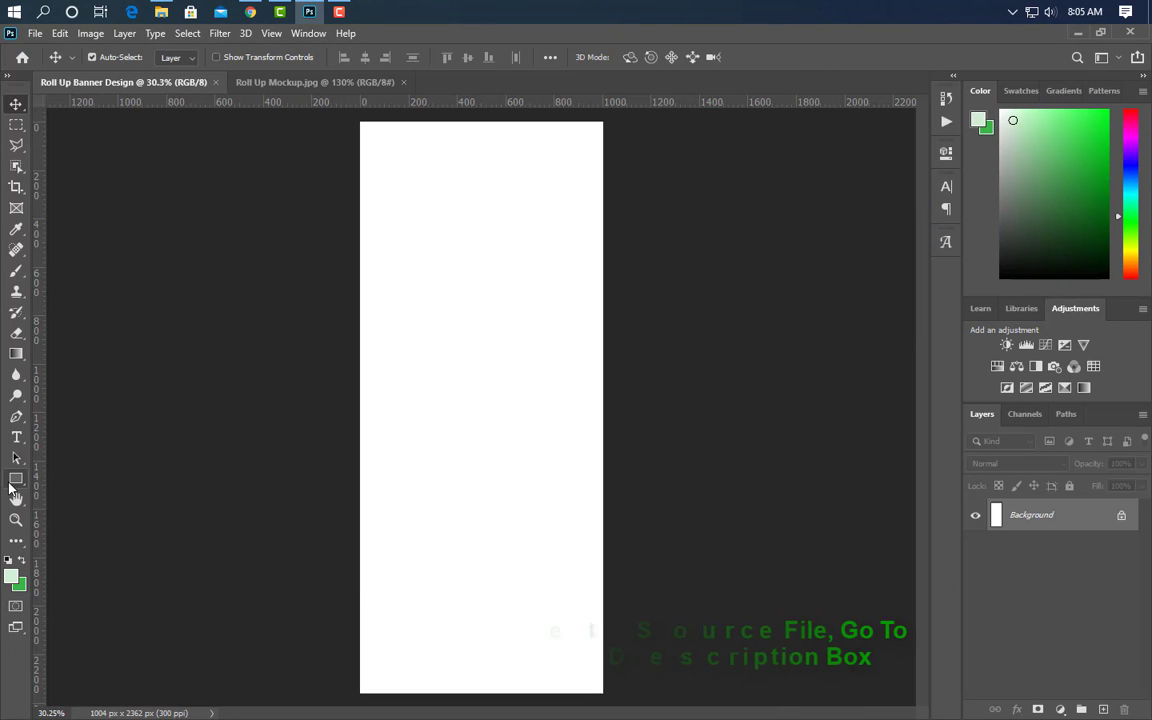
# - Draw a three-sided polygon triangle in the upper part of the banner
pyautogui.click(16, 479)
pyautogui.rightClick(16, 479)
pyautogui.click(80, 509)
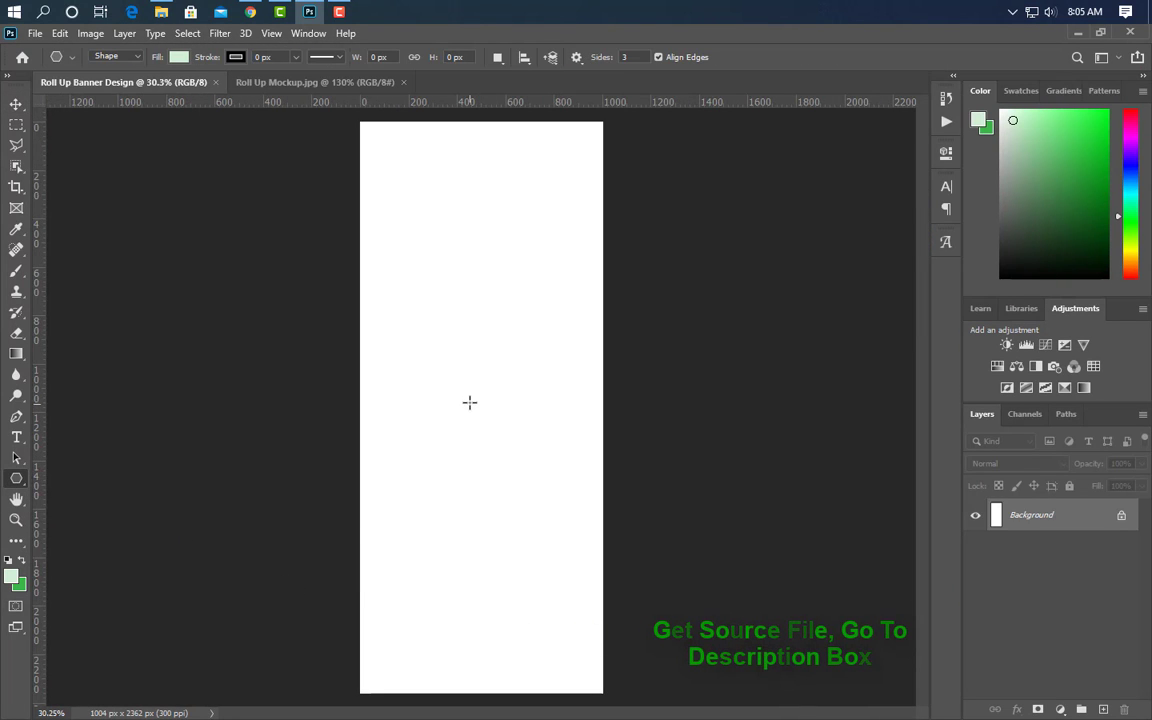
pyautogui.moveTo(387, 306); pyautogui.dragTo(484, 388)
# - Give the triangle a green 3ab54a fill
pyautogui.doubleClick(996, 522)
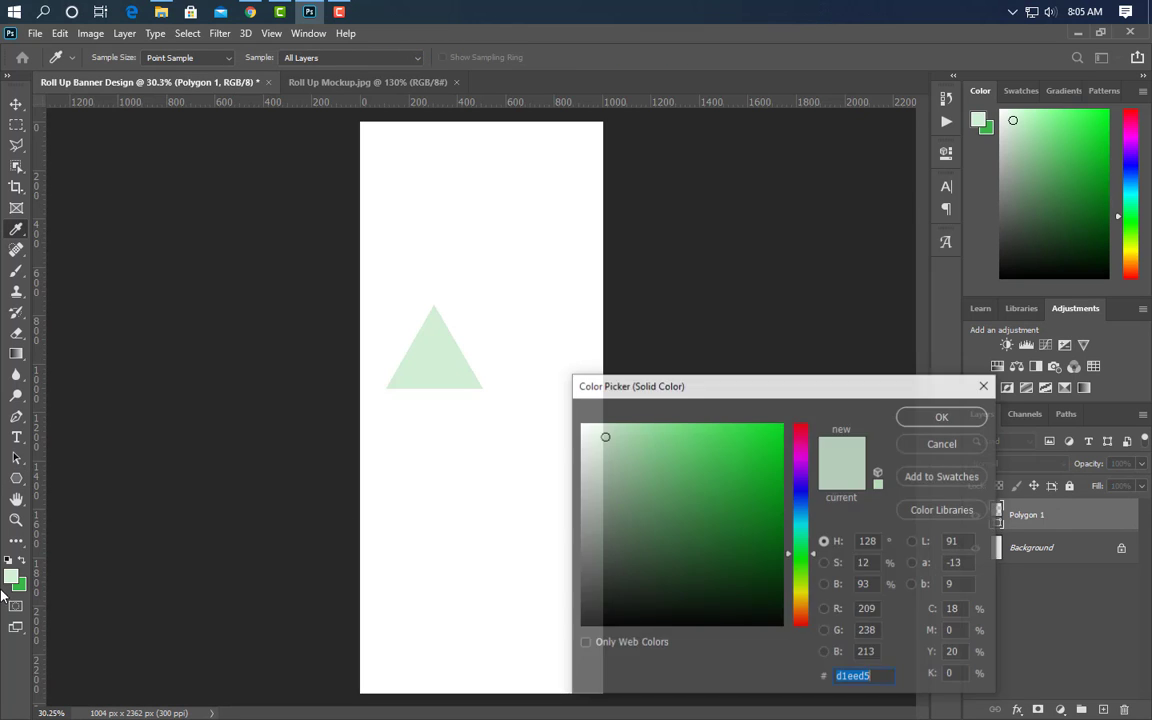
pyautogui.click(19, 588)
pyautogui.click(957, 421)
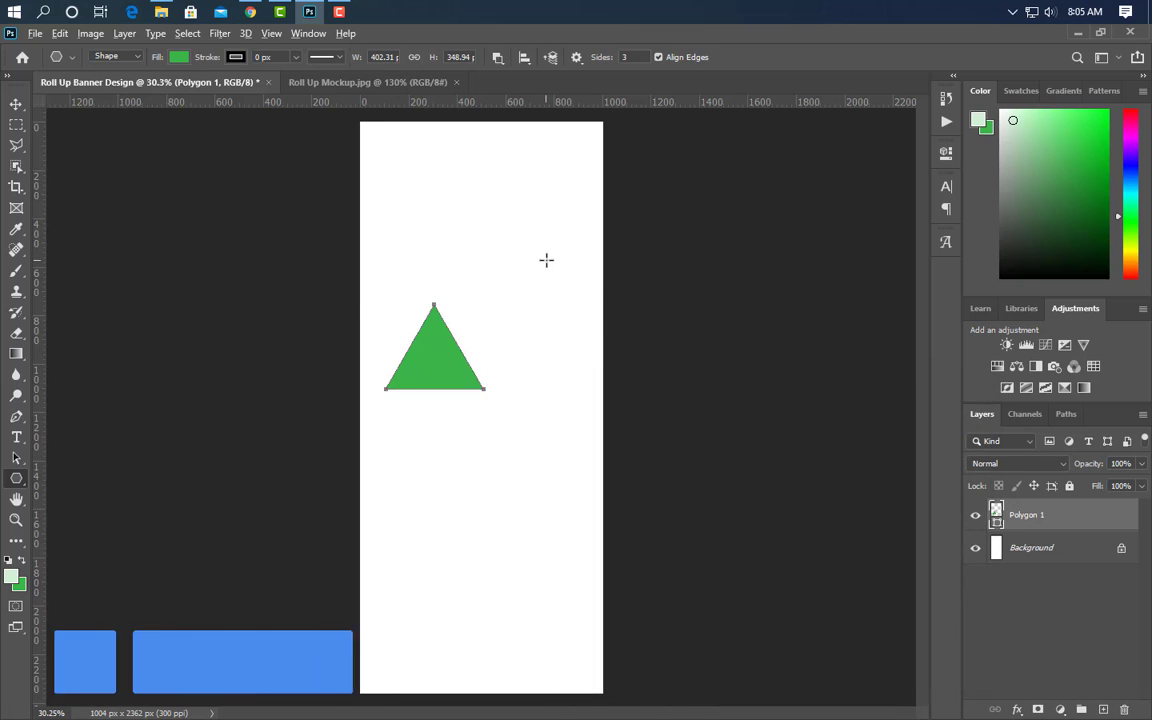
pyautogui.scroll(4, 549, 267)
pyautogui.hotkey('ctrl', 't')
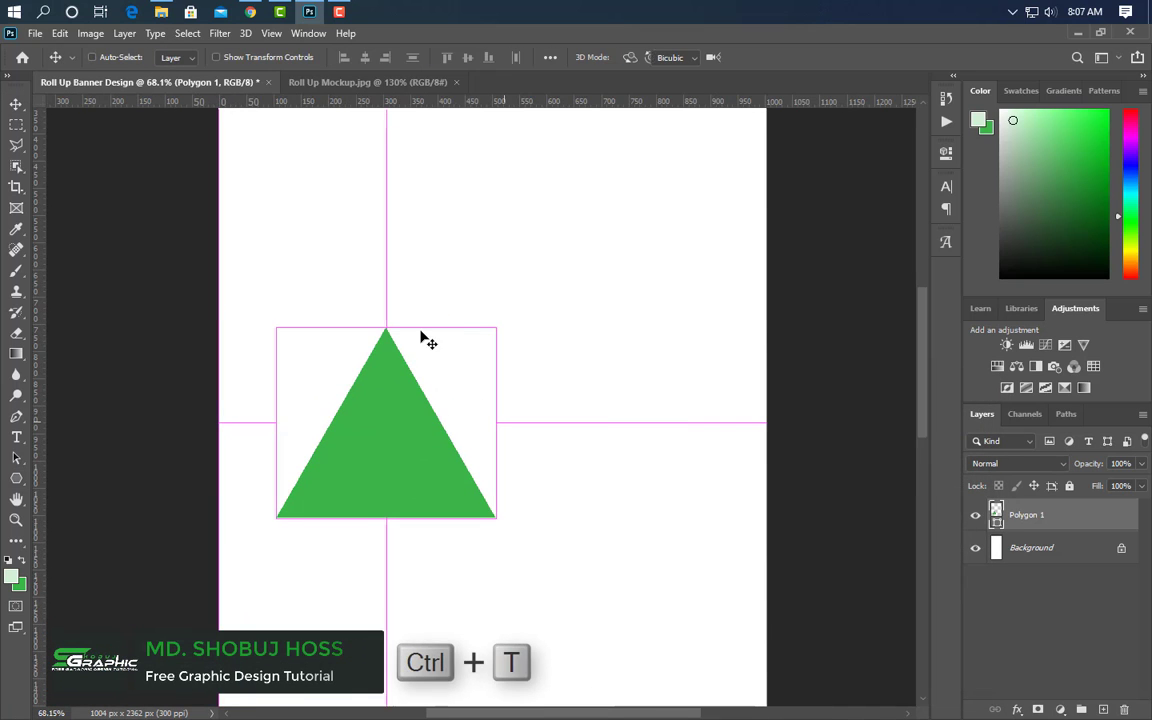
# - Shrink the green triangle and move it up and to the right
pyautogui.moveTo(386, 324); pyautogui.dragTo(388, 442)
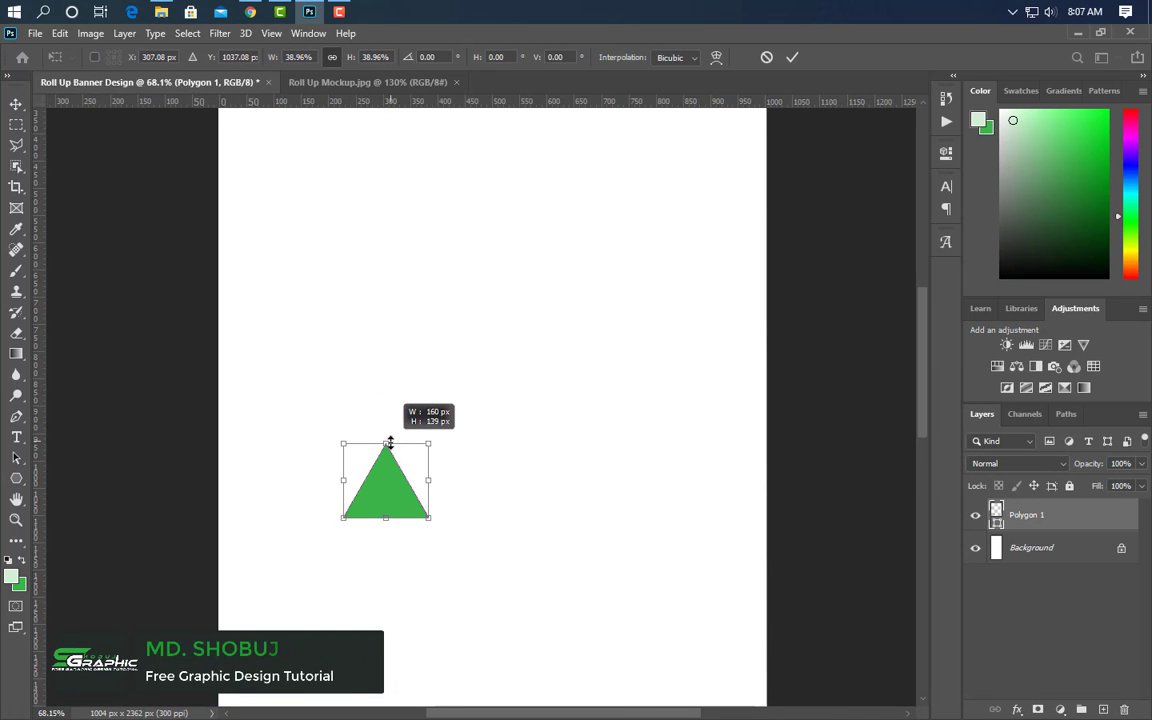
pyautogui.moveTo(388, 501); pyautogui.dragTo(557, 428)
pyautogui.scroll(5, 557, 428)
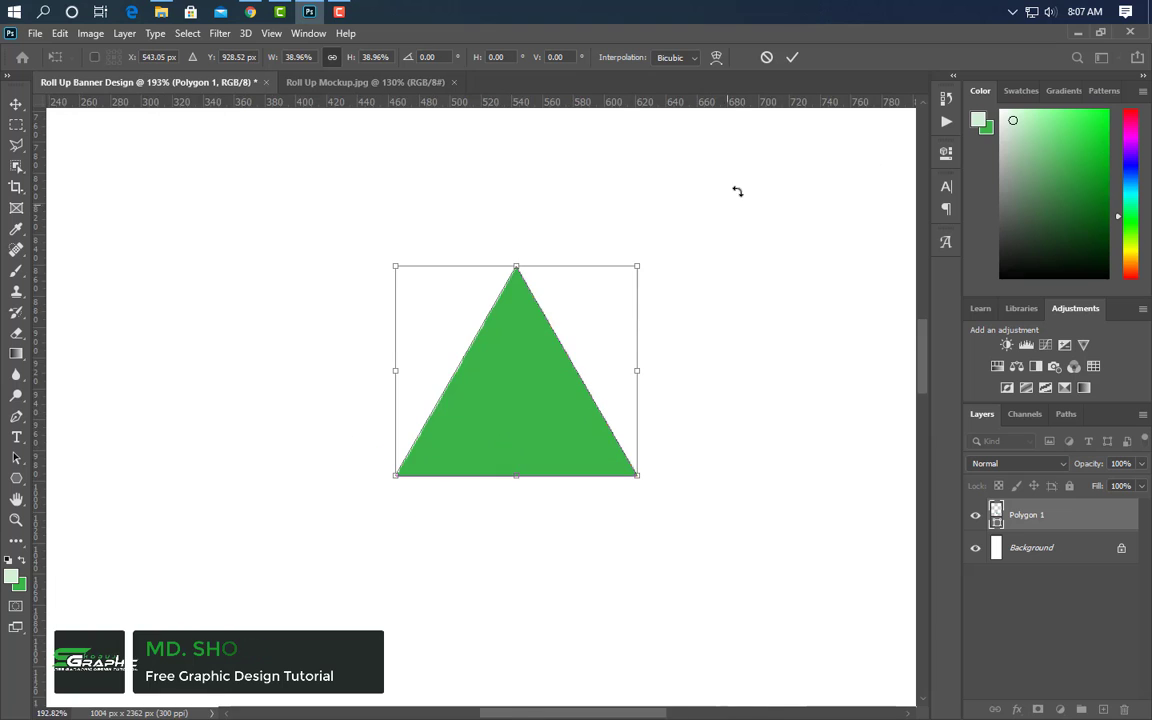
pyautogui.click(791, 58)
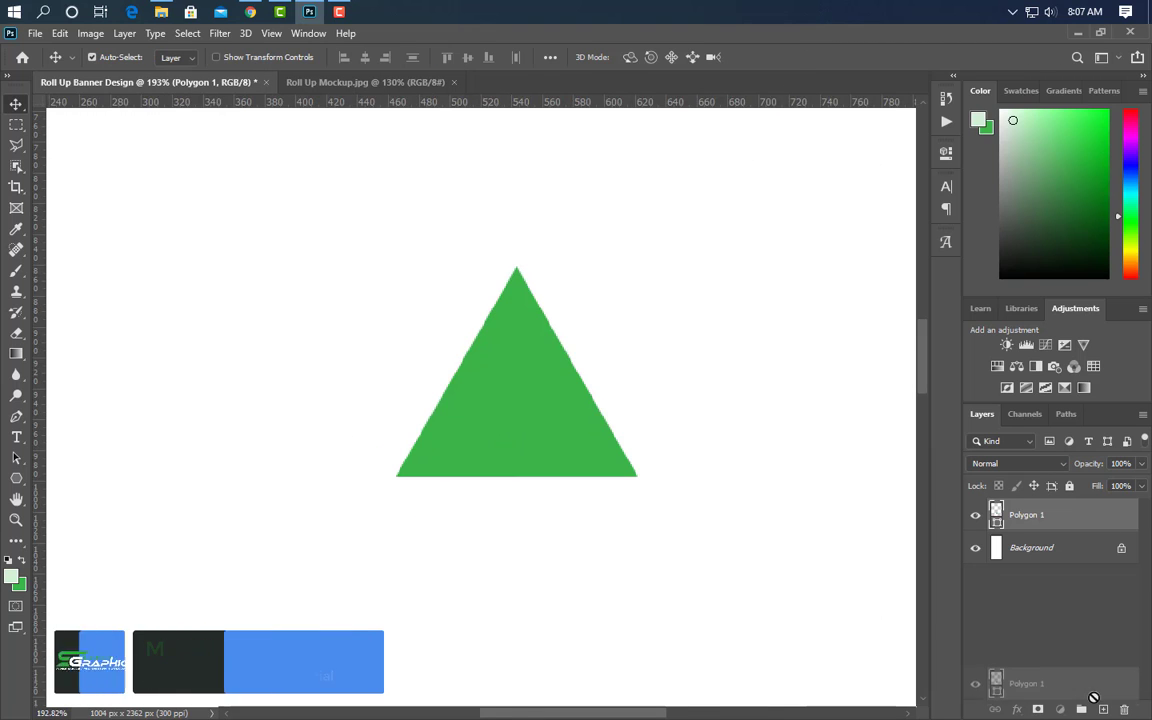
# - Duplicate the triangle, flip the copy vertically, and nudge it beneath the original
pyautogui.hotkey('ctrl', 'j')
pyautogui.hotkey('ctrl', 't')
pyautogui.rightClick(553, 427)
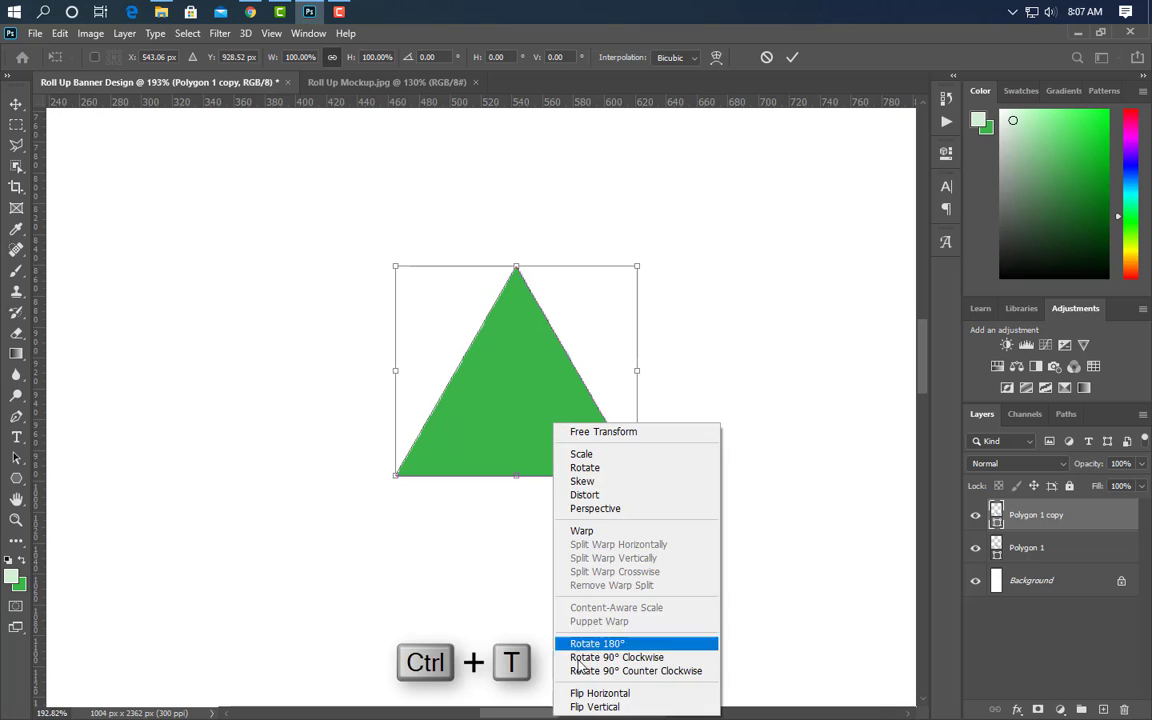
pyautogui.click(610, 698)
pyautogui.press('Down')
pyautogui.press('Down')
pyautogui.press('Down')
pyautogui.press('Down')
pyautogui.press('Down')
pyautogui.press('Down')
pyautogui.press('Down')
pyautogui.press('Down')
pyautogui.press('Down')
pyautogui.press('Down')
pyautogui.press('Down')
pyautogui.press('Down')
pyautogui.press('Down')
pyautogui.press('Down')
pyautogui.press('Down')
pyautogui.press('Down')
pyautogui.press('Down')
pyautogui.press('Down')
pyautogui.press('Down')
pyautogui.press('Down')
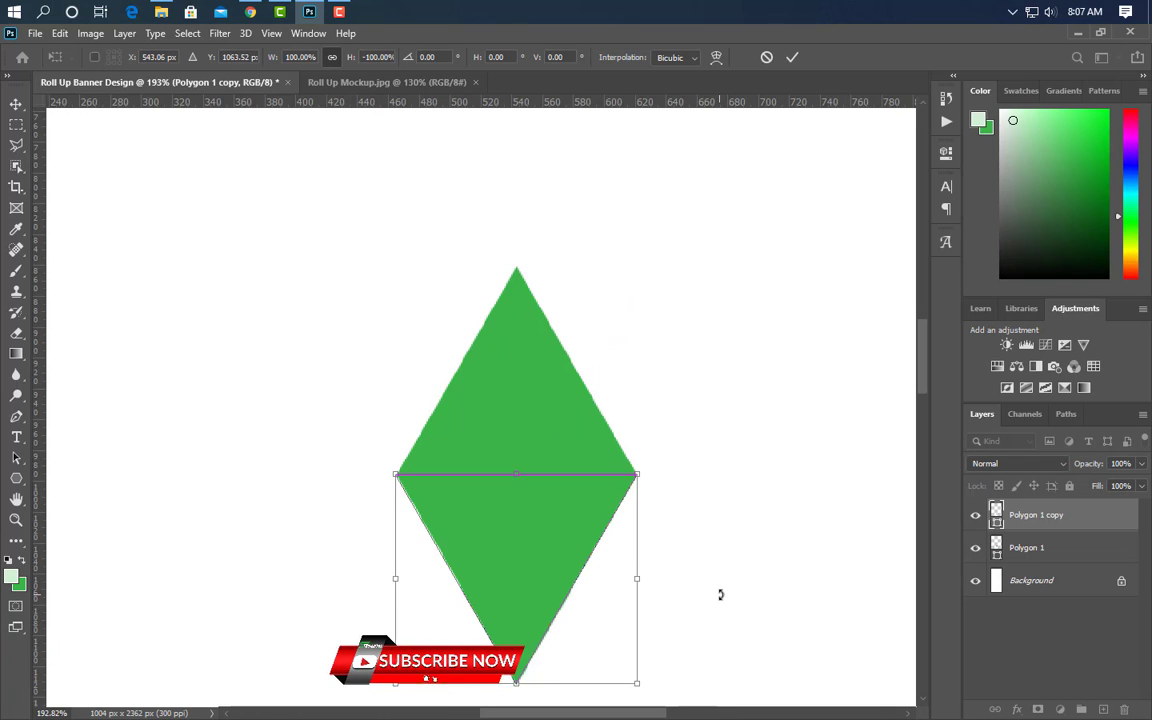
pyautogui.press('Down')
pyautogui.press('Down')
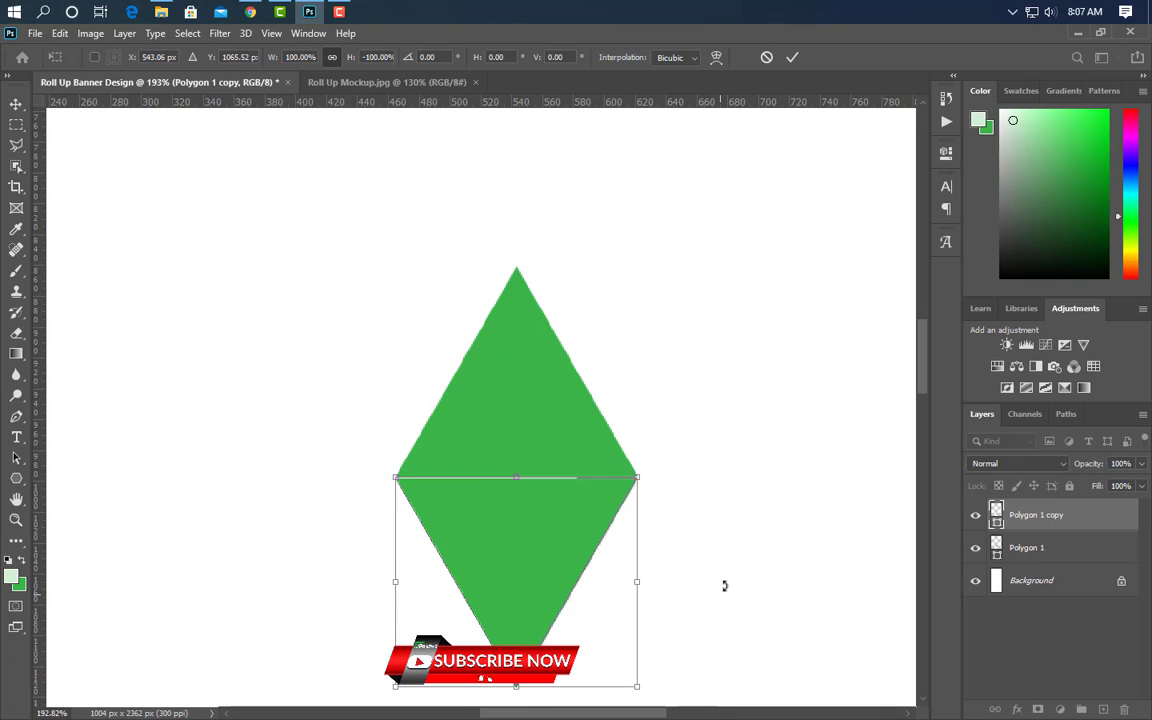
pyautogui.click(794, 58)
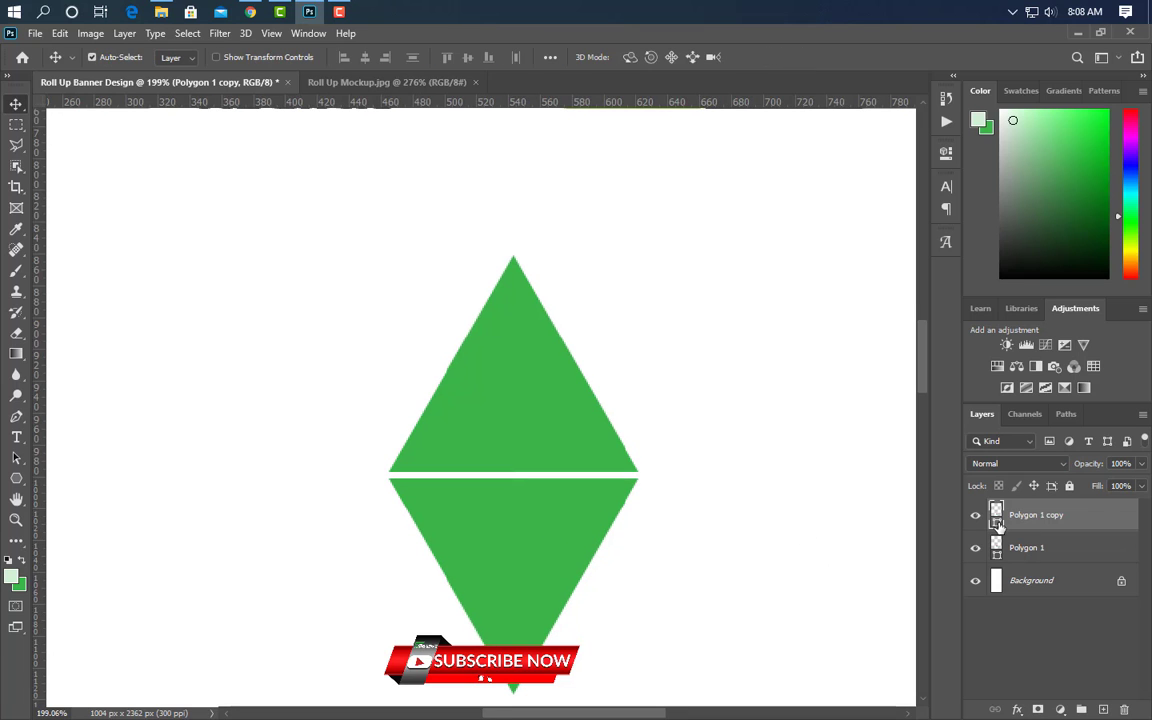
# - Recolour the lower triangle (Polygon 1 copy) lime green 8dd62b
pyautogui.doubleClick(997, 520)
pyautogui.write('8dd62b')
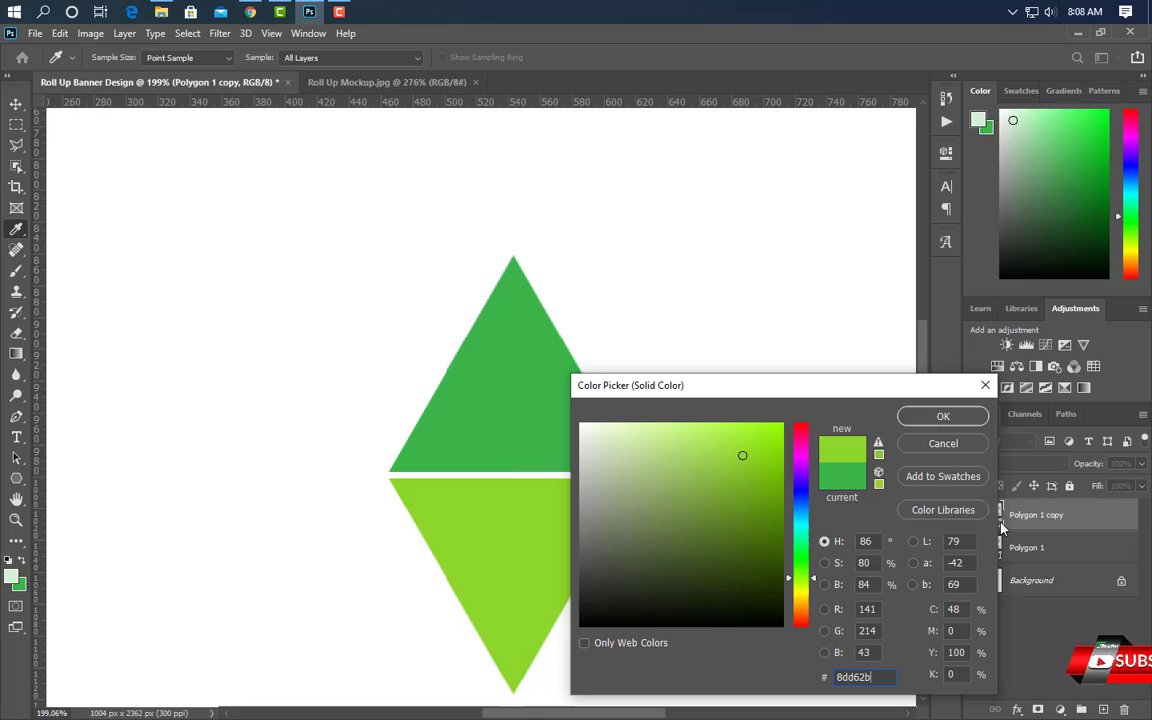
pyautogui.click(955, 414)
# - Group both triangles into Group 1 and duplicate the group
pyautogui.keyDown('shift'); pyautogui.click(1069, 560); pyautogui.keyUp('shift')
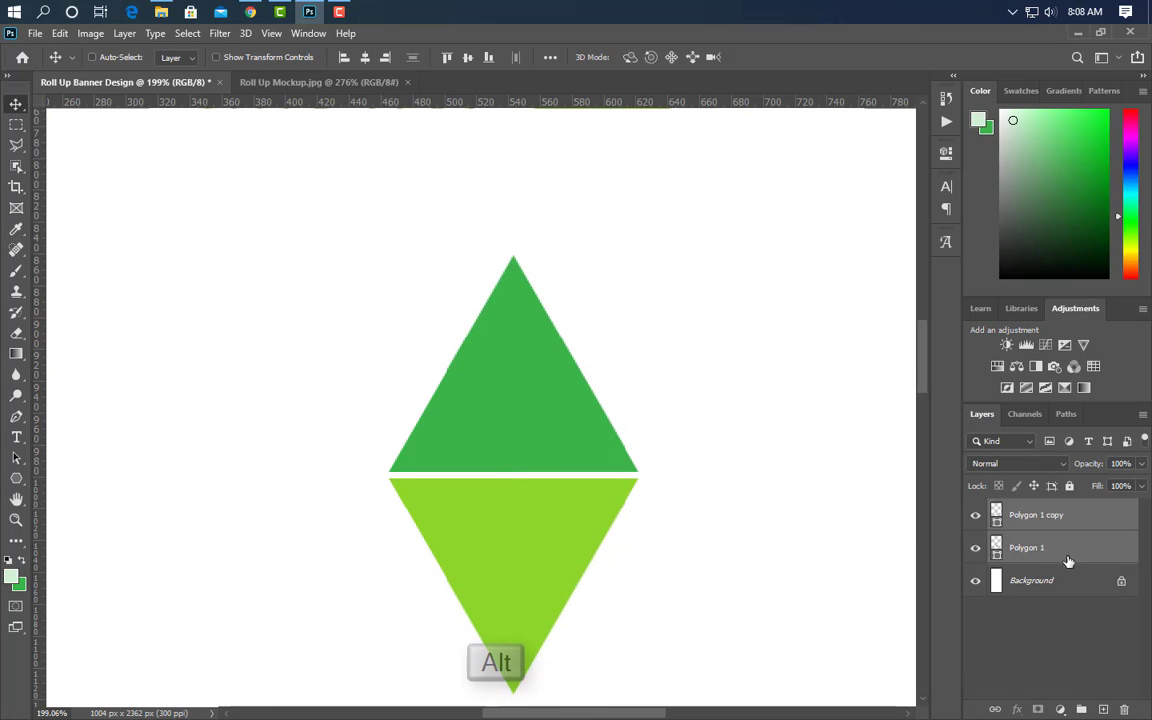
pyautogui.click(1082, 710)
pyautogui.moveTo(1098, 527); pyautogui.dragTo(1050, 645)
# - Shift Group 1 copy down-left so its green triangle nestles against the lime one
pyautogui.hotkey('ctrl', 't')
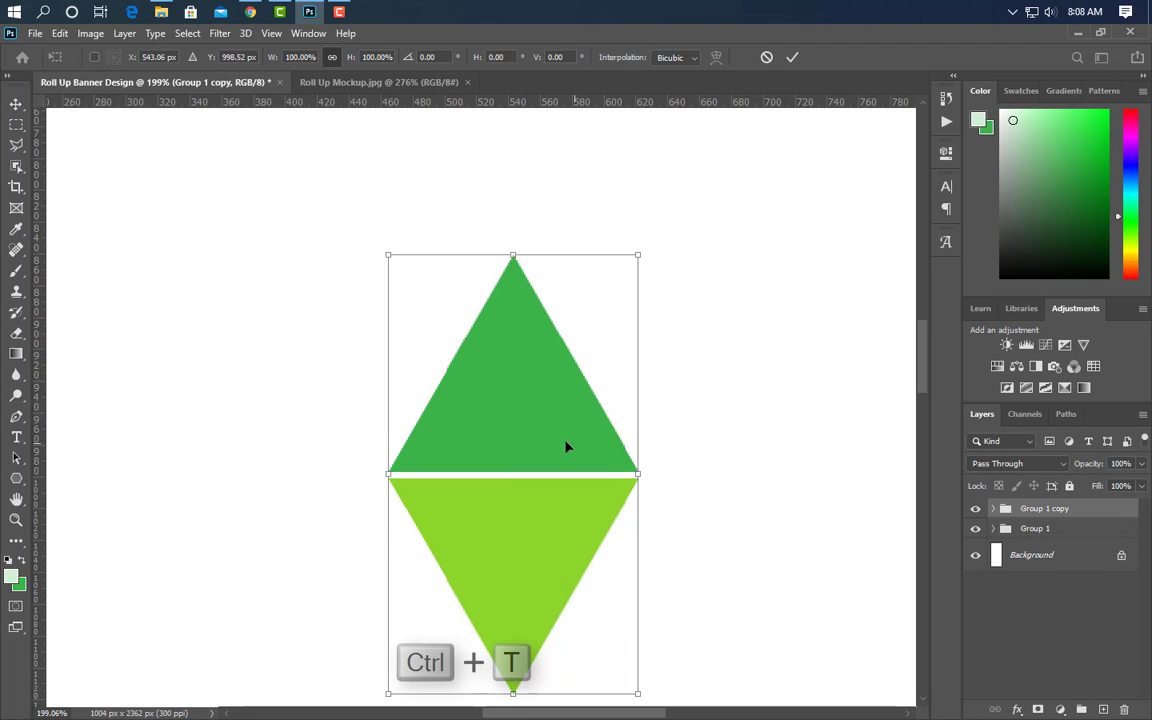
pyautogui.moveTo(527, 463); pyautogui.dragTo(396, 585)
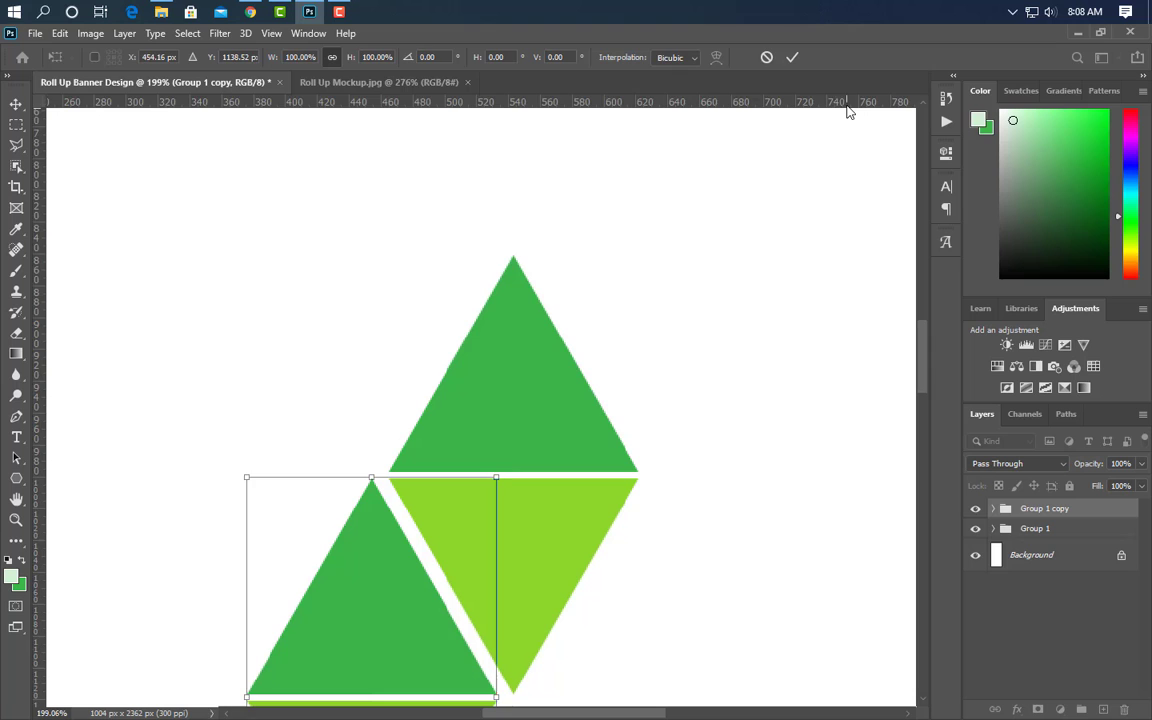
pyautogui.click(791, 58)
pyautogui.scroll(-5, 764, 396)
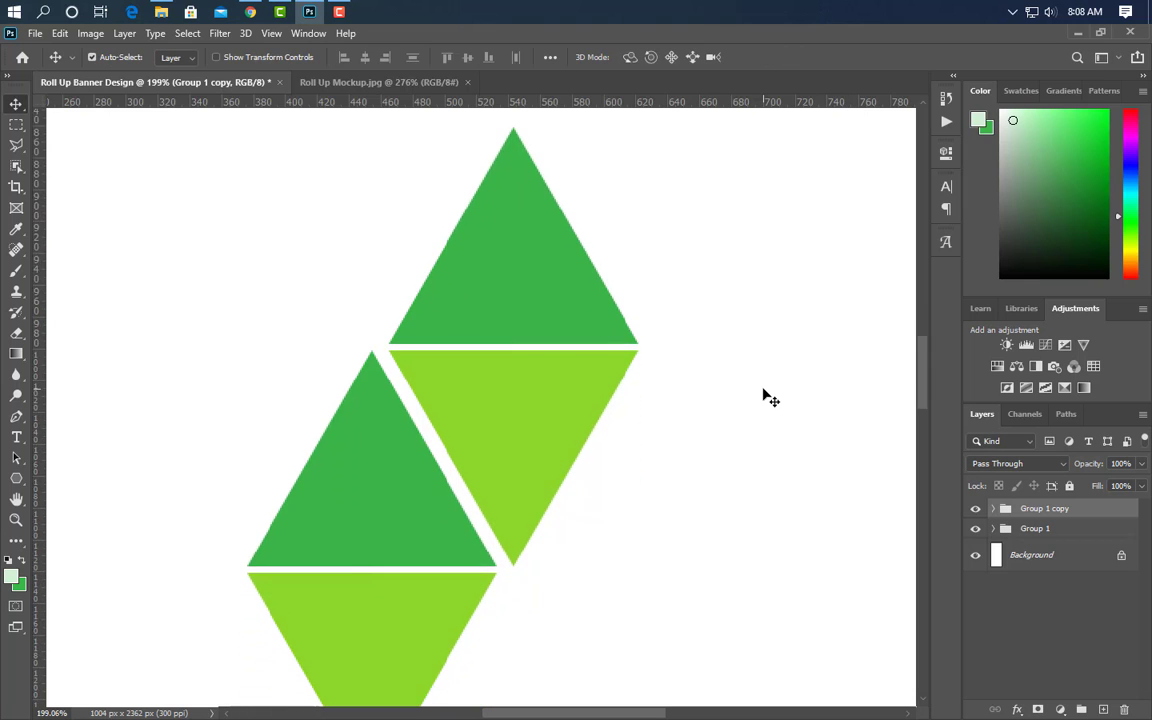
pyautogui.scroll(2, 553, 491)
pyautogui.click(440, 487)
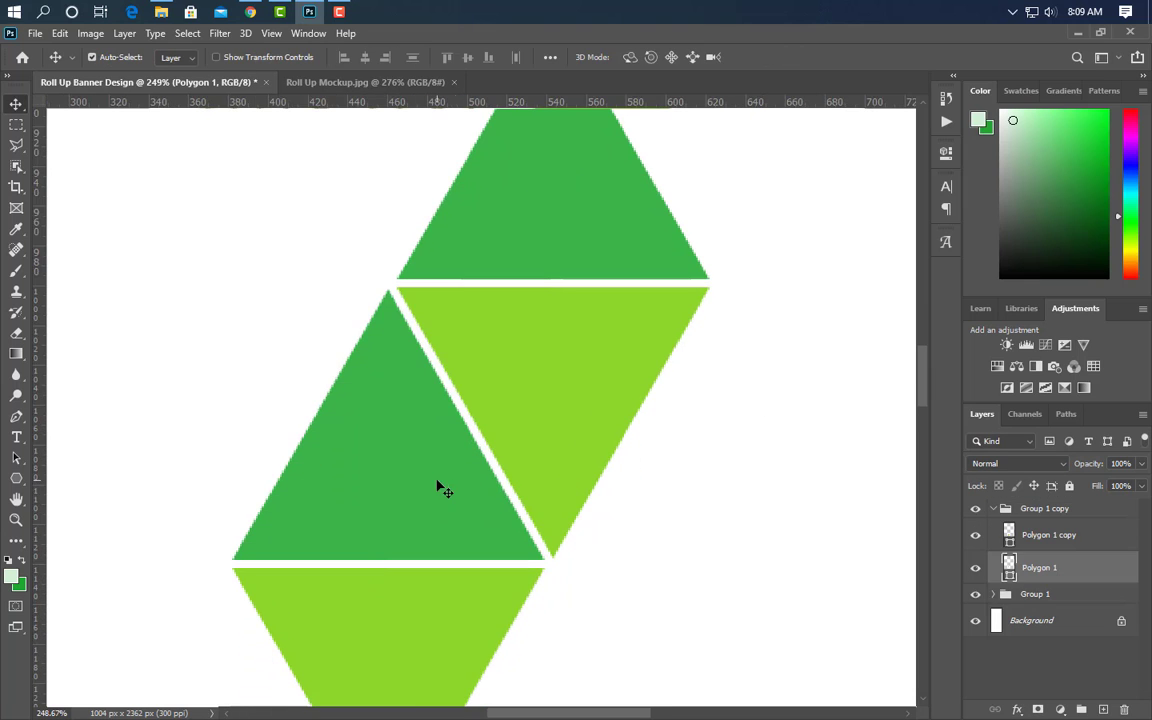
# - Recolour the copied pair's left triangle darker green 20a431
pyautogui.doubleClick(1008, 576)
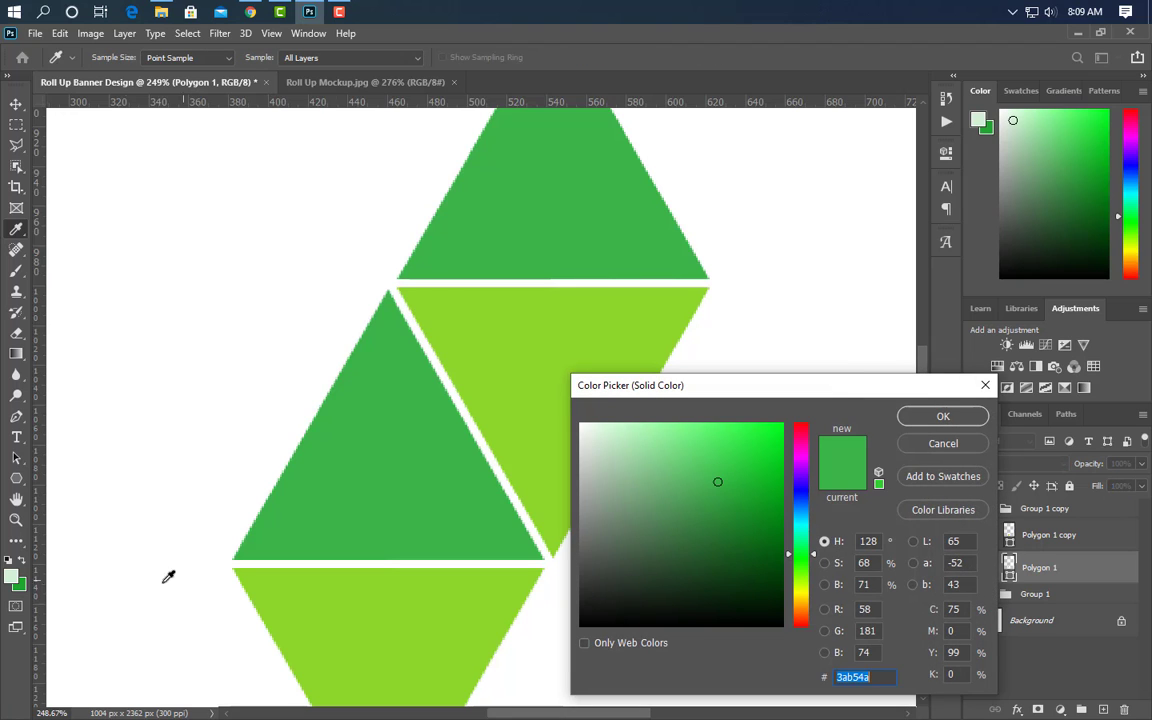
pyautogui.click(744, 495)
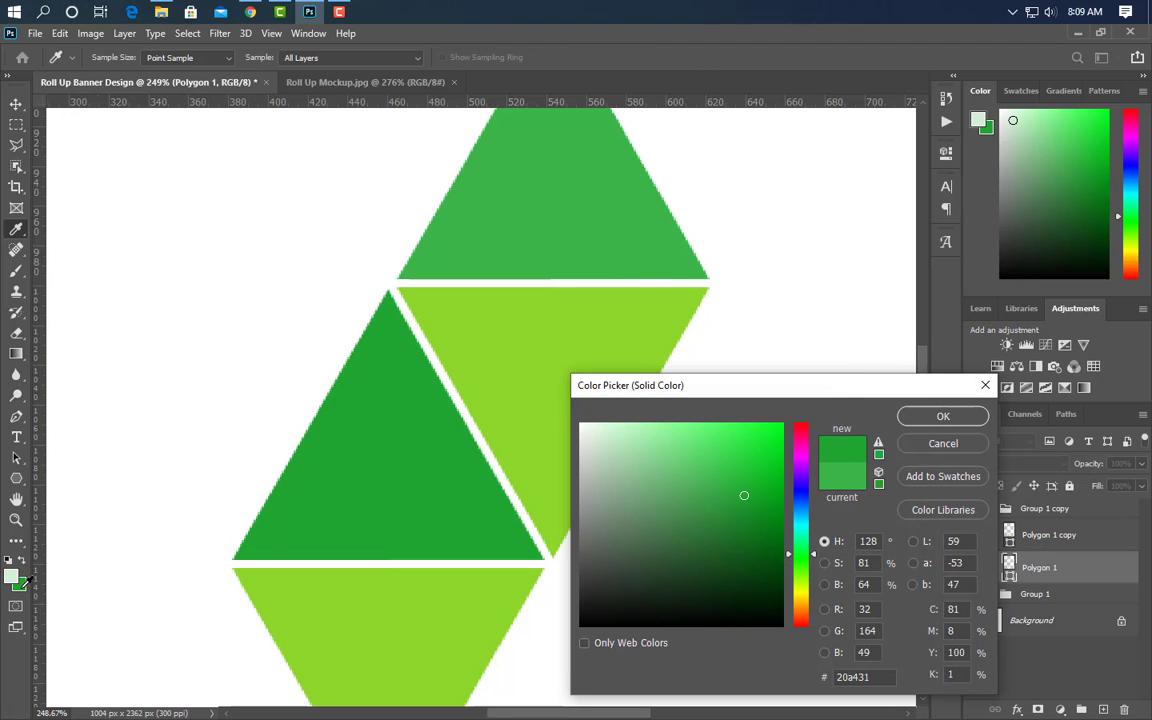
pyautogui.click(910, 416)
# - Make the bottom triangle dark green 2e4c06 and duplicate the left triangle layer
pyautogui.click(430, 632)
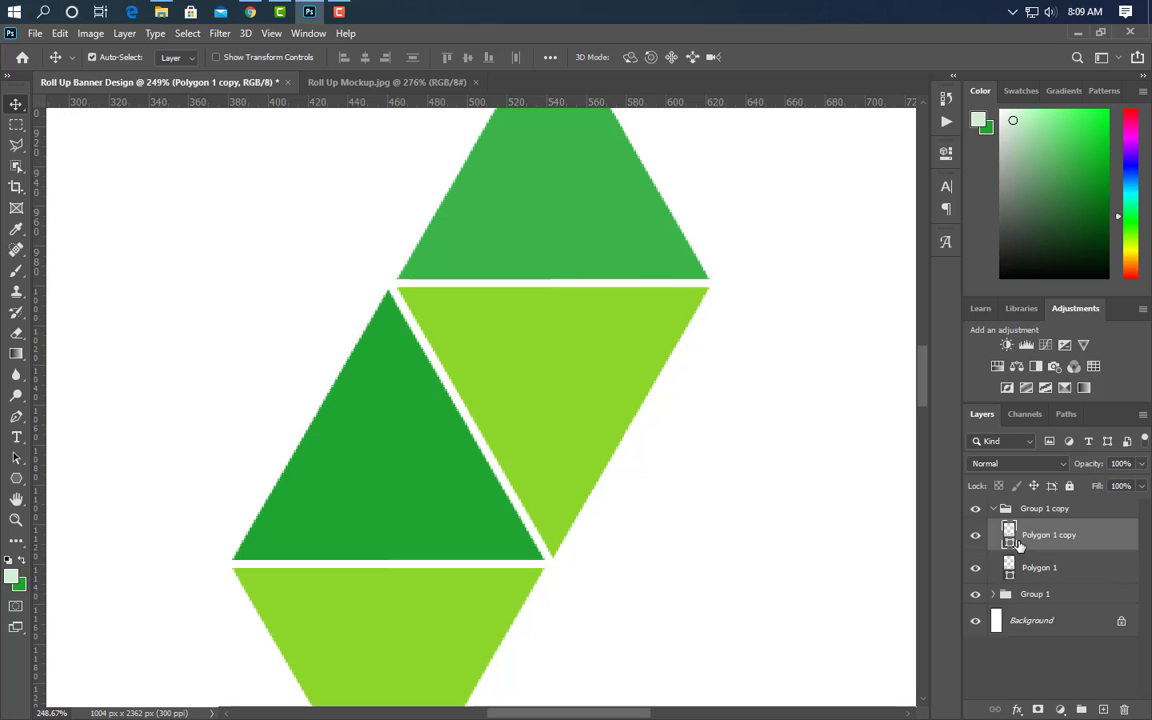
pyautogui.doubleClick(1009, 533)
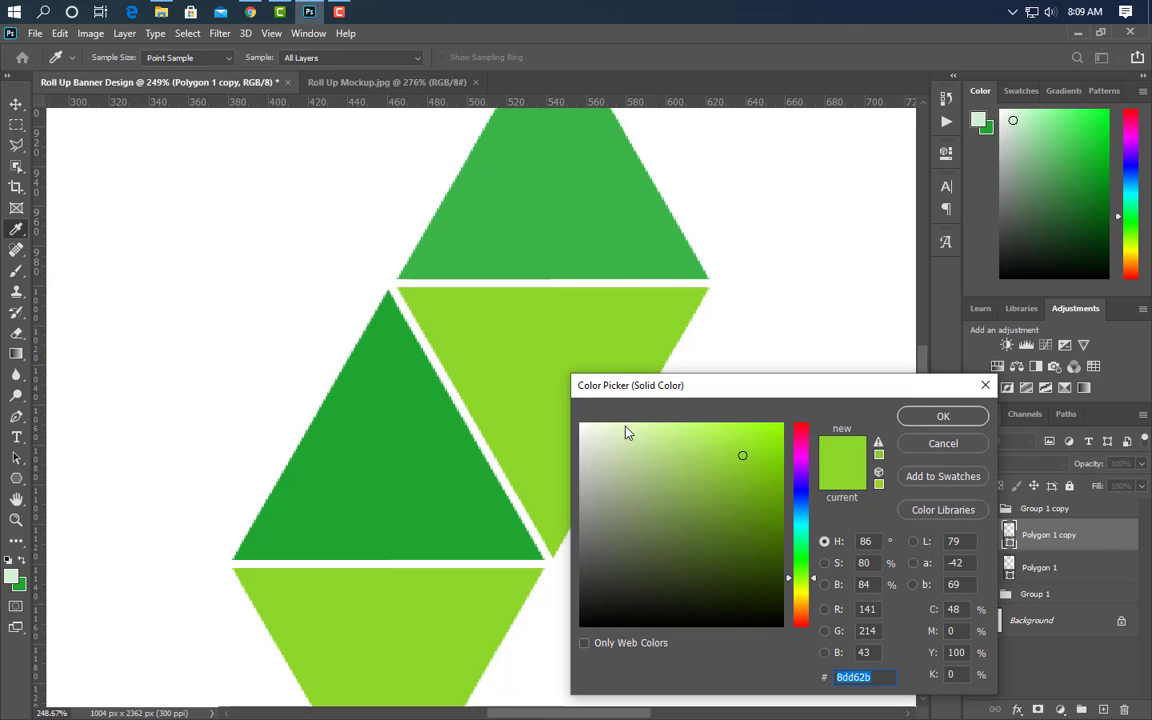
pyautogui.click(768, 565)
pyautogui.click(943, 416)
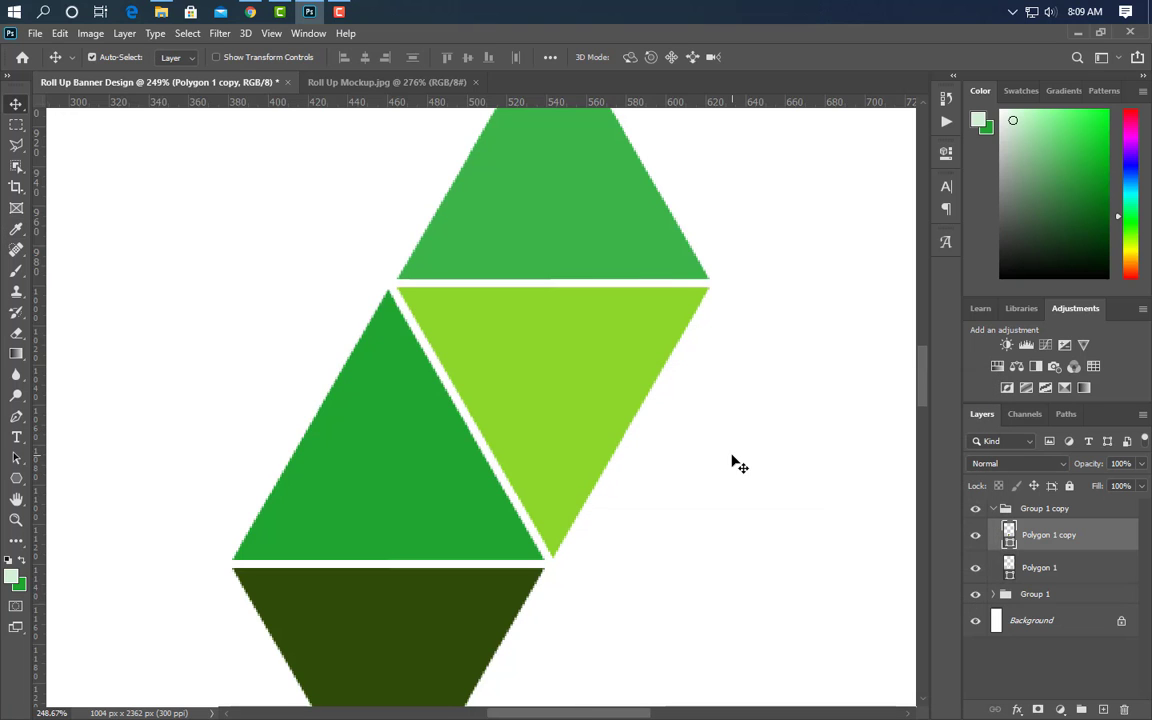
pyautogui.moveTo(1095, 570); pyautogui.dragTo(1103, 709)
# - Flip the duplicated triangle vertically and move it up into the top gap
pyautogui.hotkey('ctrl', 't')
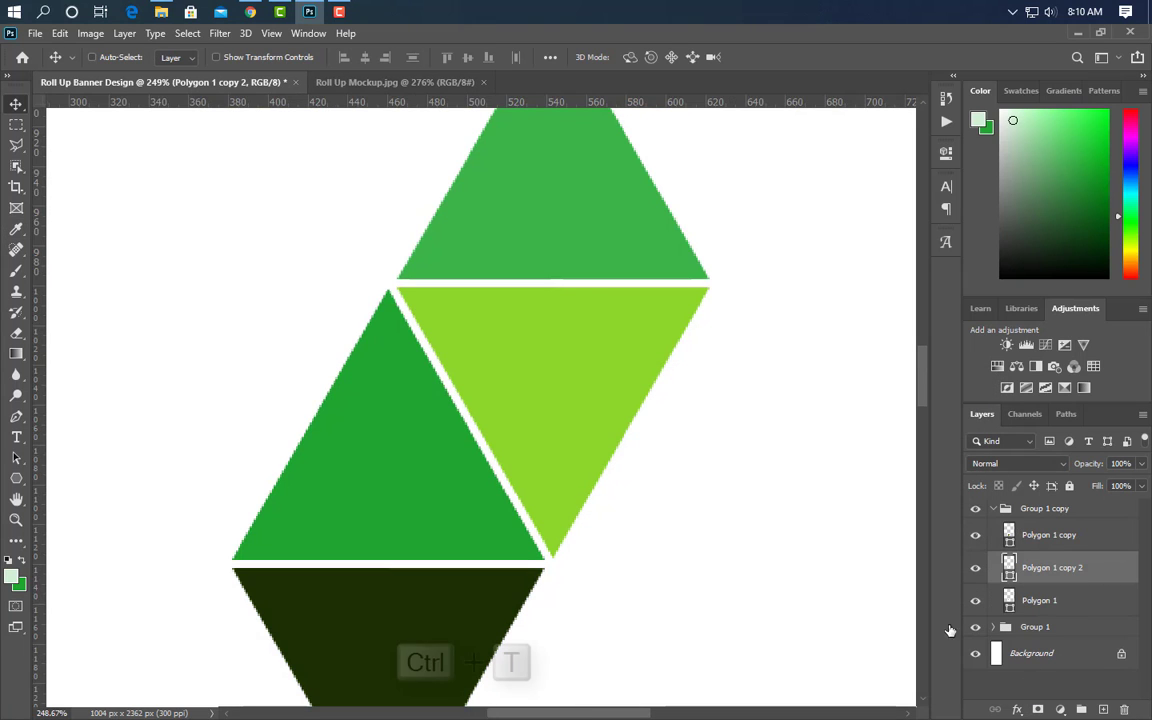
pyautogui.rightClick(420, 450)
pyautogui.click(448, 438)
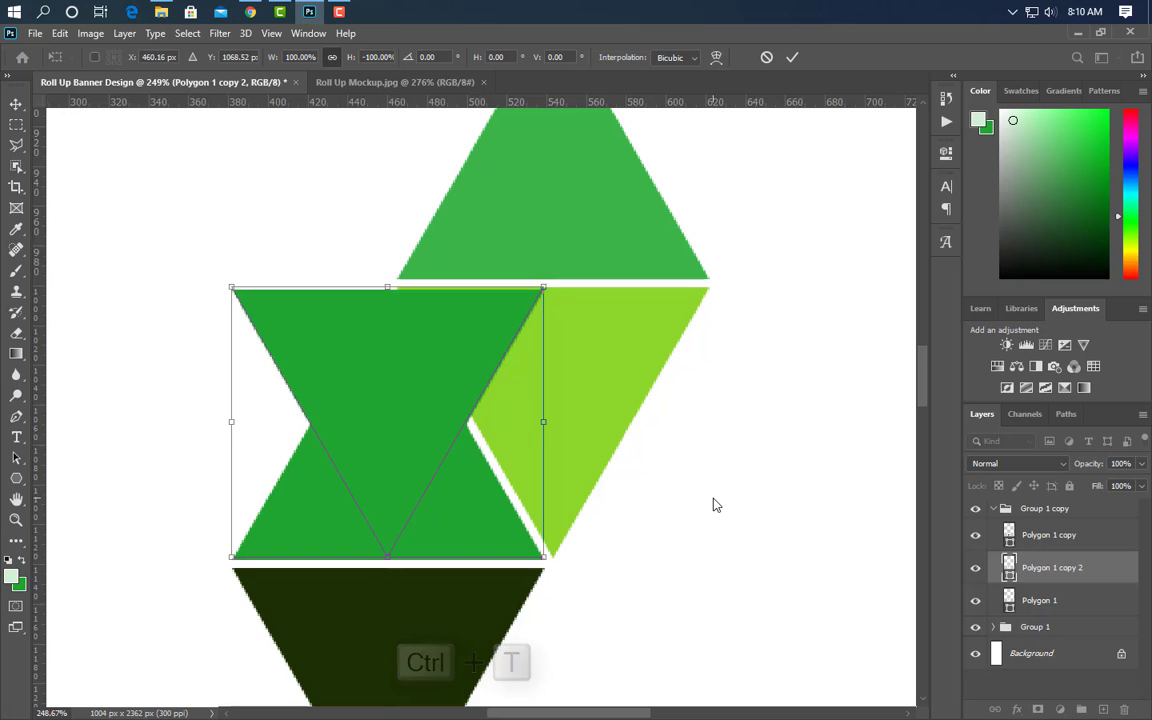
pyautogui.press('Up')
pyautogui.press('Up')
pyautogui.press('Up')
pyautogui.press('Up')
pyautogui.press('Up')
pyautogui.press('Up')
pyautogui.press('Up')
pyautogui.press('Up')
pyautogui.press('Up')
pyautogui.press('Up')
pyautogui.press('Up')
pyautogui.press('Up')
pyautogui.press('Up')
pyautogui.press('Up')
pyautogui.press('Up')
pyautogui.press('Up')
pyautogui.press('Up')
pyautogui.press('Up')
pyautogui.press('Up')
pyautogui.press('Up')
pyautogui.press('Up')
pyautogui.press('Up')
pyautogui.press('Up')
pyautogui.press('Up')
pyautogui.press('Up')
pyautogui.press('Up')
pyautogui.press('Up')
pyautogui.press('Up')
pyautogui.press('Up')
pyautogui.press('Up')
pyautogui.press('Up')
pyautogui.press('Up')
pyautogui.press('Up')
pyautogui.press('Up')
pyautogui.press('Up')
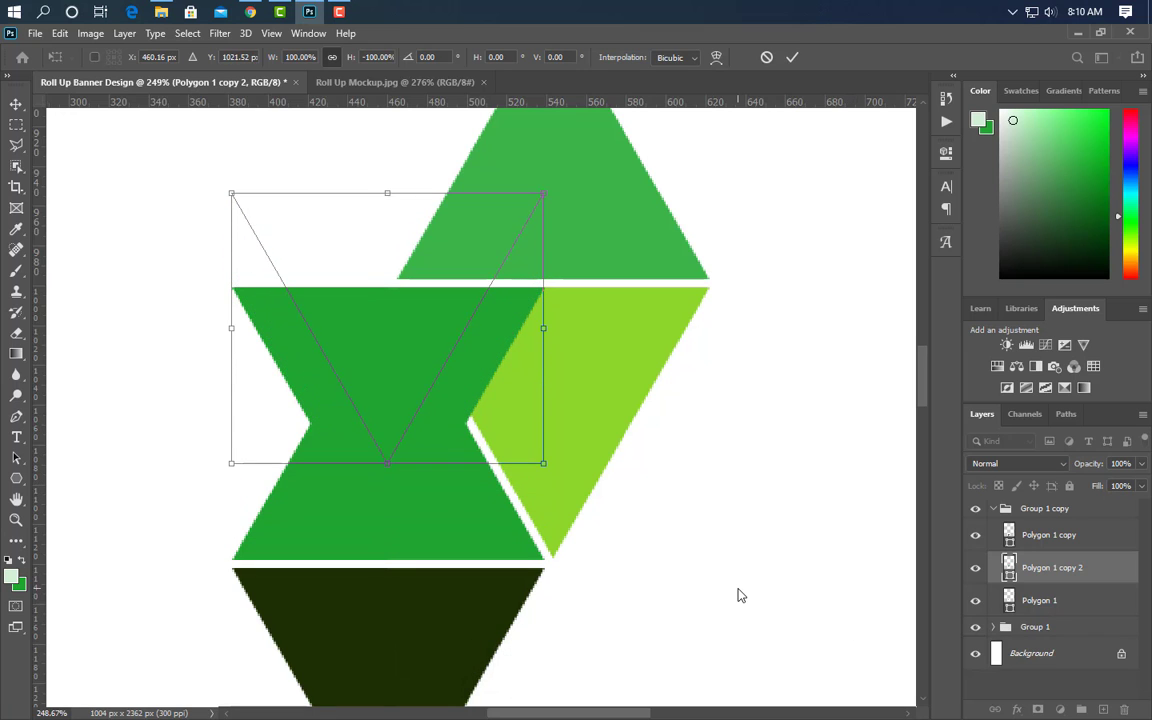
pyautogui.press('Up')
pyautogui.press('Up')
pyautogui.press('Up')
pyautogui.press('Up')
pyautogui.press('Up')
pyautogui.press('Up')
pyautogui.press('Up')
pyautogui.press('Up')
pyautogui.press('Up')
pyautogui.press('Up')
pyautogui.press('Up')
pyautogui.press('Up')
pyautogui.press('Up')
pyautogui.press('Up')
pyautogui.press('Up')
pyautogui.press('Up')
pyautogui.press('Up')
pyautogui.press('Up')
pyautogui.press('Up')
pyautogui.press('Up')
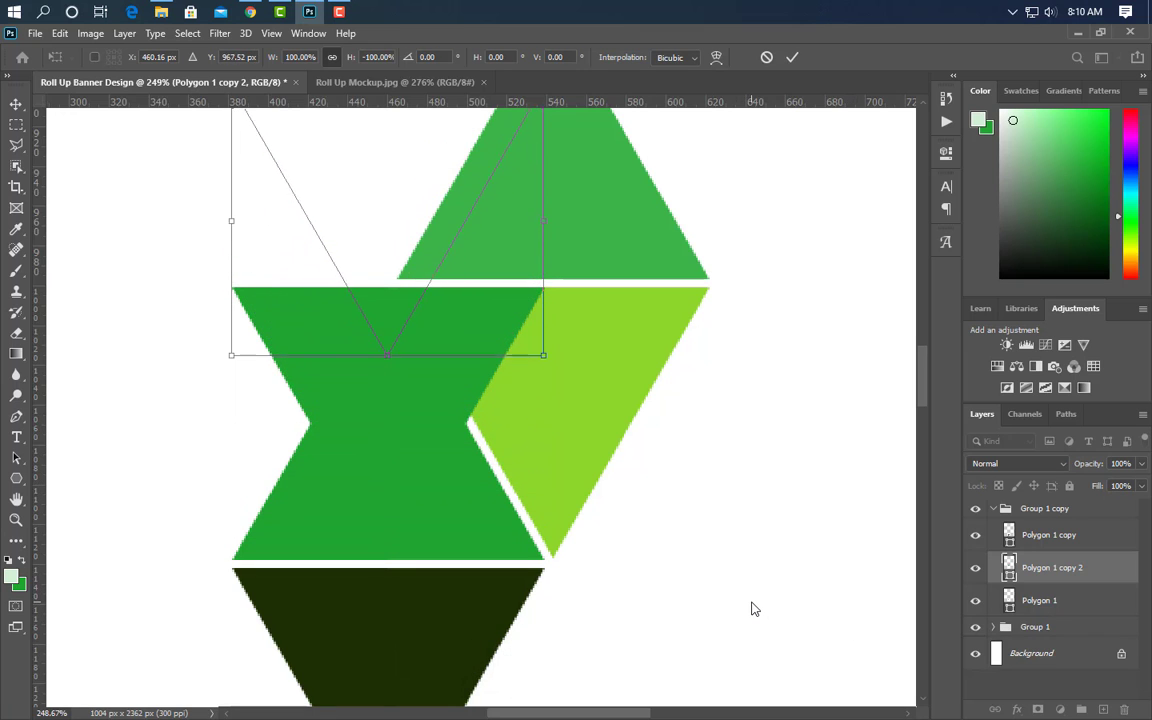
pyautogui.press('Up')
pyautogui.press('Up')
pyautogui.press('Up')
pyautogui.press('Up')
pyautogui.press('Up')
pyautogui.press('Up')
pyautogui.press('Up')
pyautogui.press('Up')
pyautogui.press('Up')
pyautogui.press('Up')
pyautogui.press('Up')
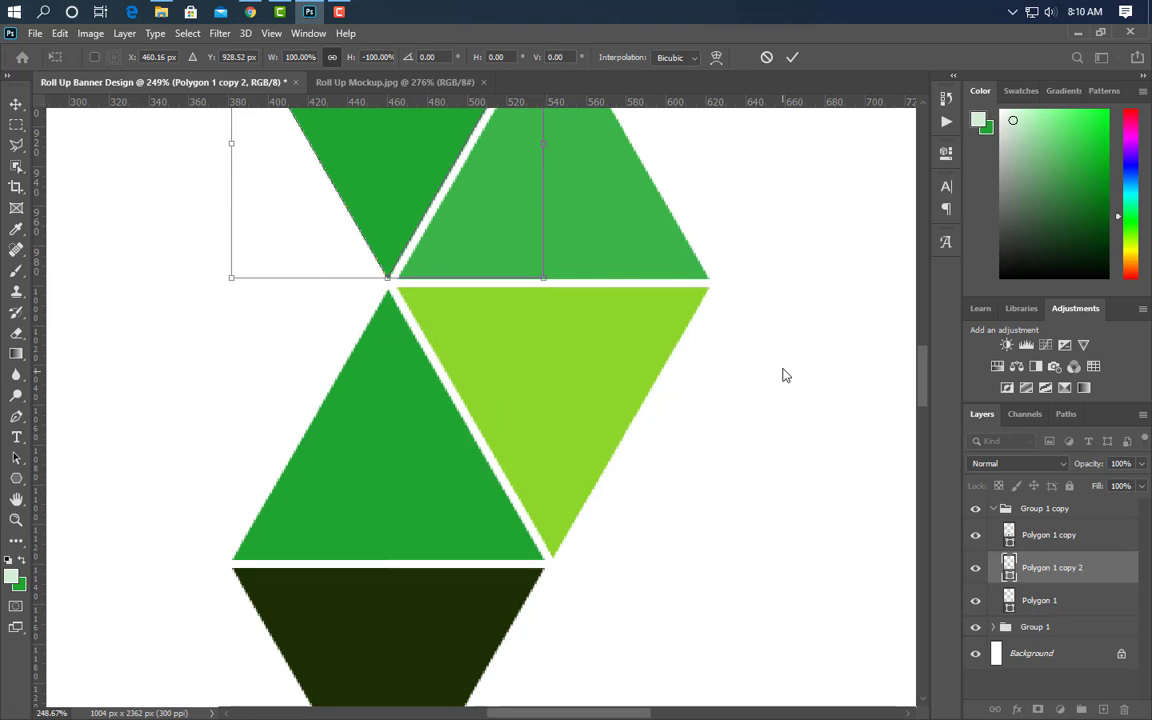
pyautogui.click(792, 57)
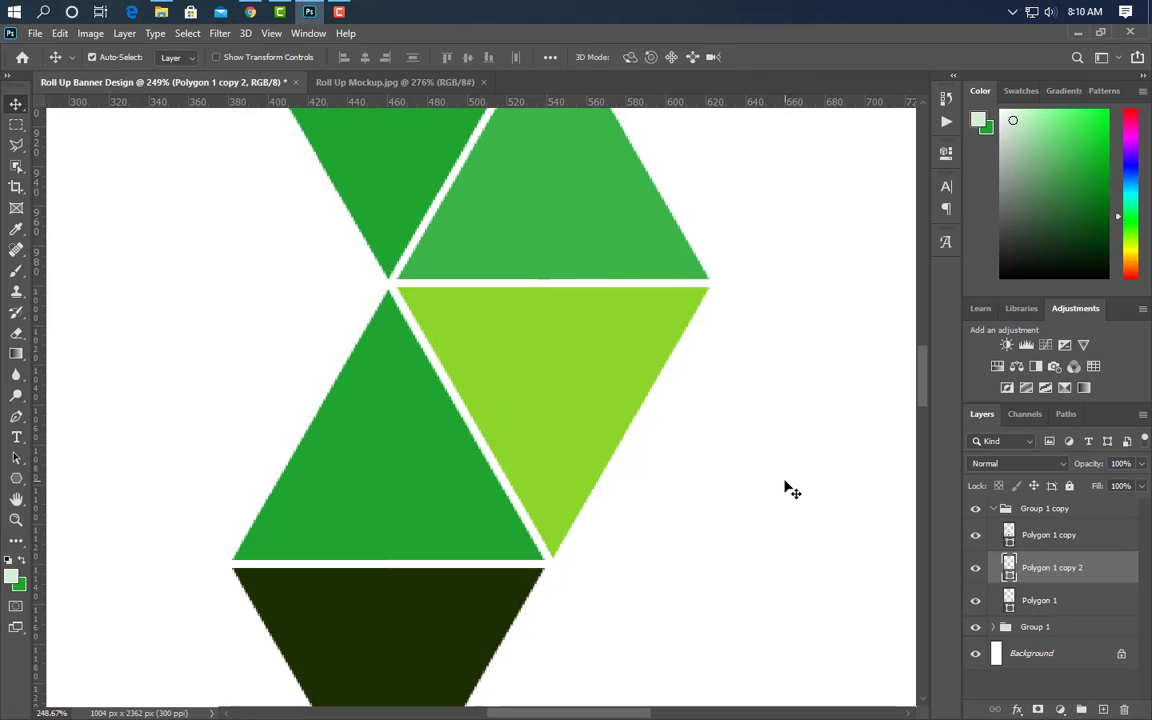
# - Fill the new triangle pale green d1eed5 and group it with its partner
pyautogui.doubleClick(1009, 567)
pyautogui.click(14, 574)
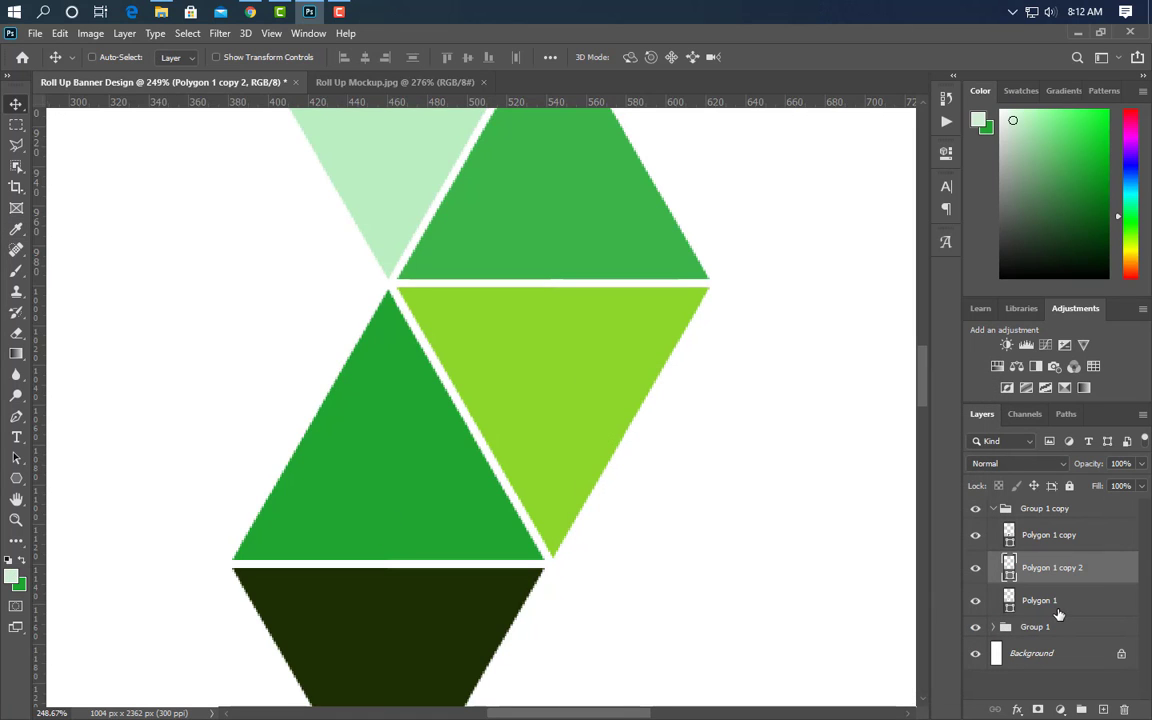
pyautogui.keyDown('ctrl'); pyautogui.click(1058, 606); pyautogui.keyUp('ctrl')
pyautogui.click(1082, 709)
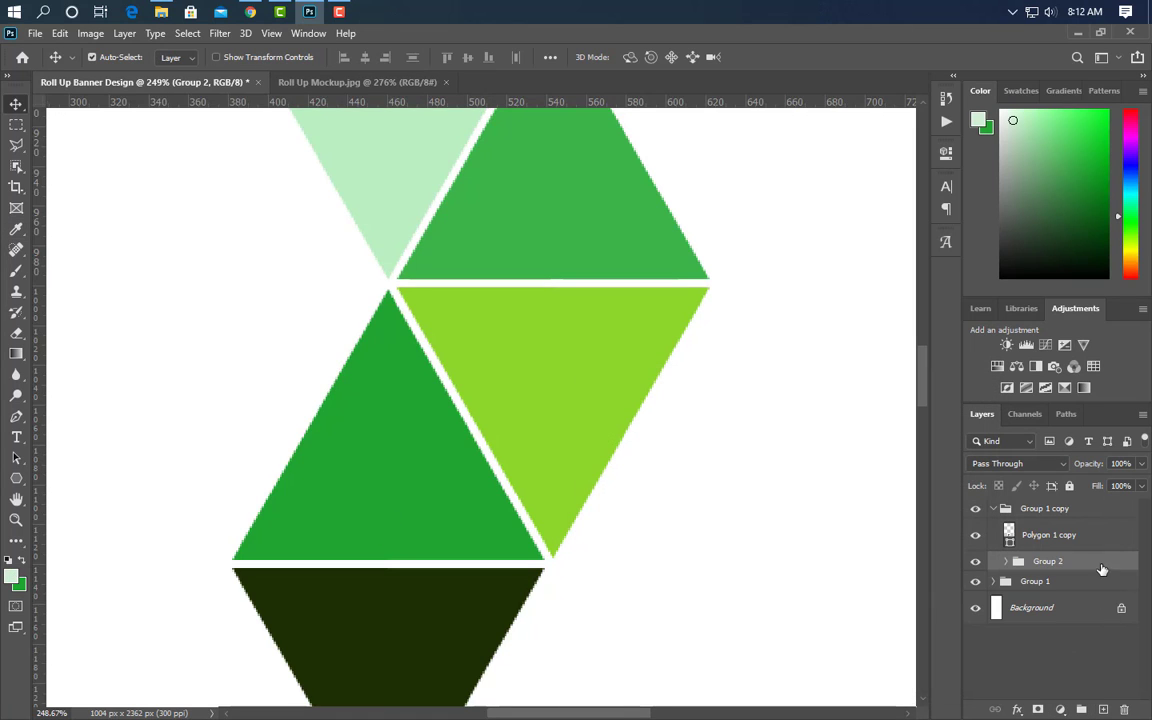
# - Duplicate the new group and move the copy left and down beside the pattern
pyautogui.moveTo(1102, 569); pyautogui.dragTo(1058, 502)
pyautogui.click(993, 529)
pyautogui.hotkey('ctrl', 't')
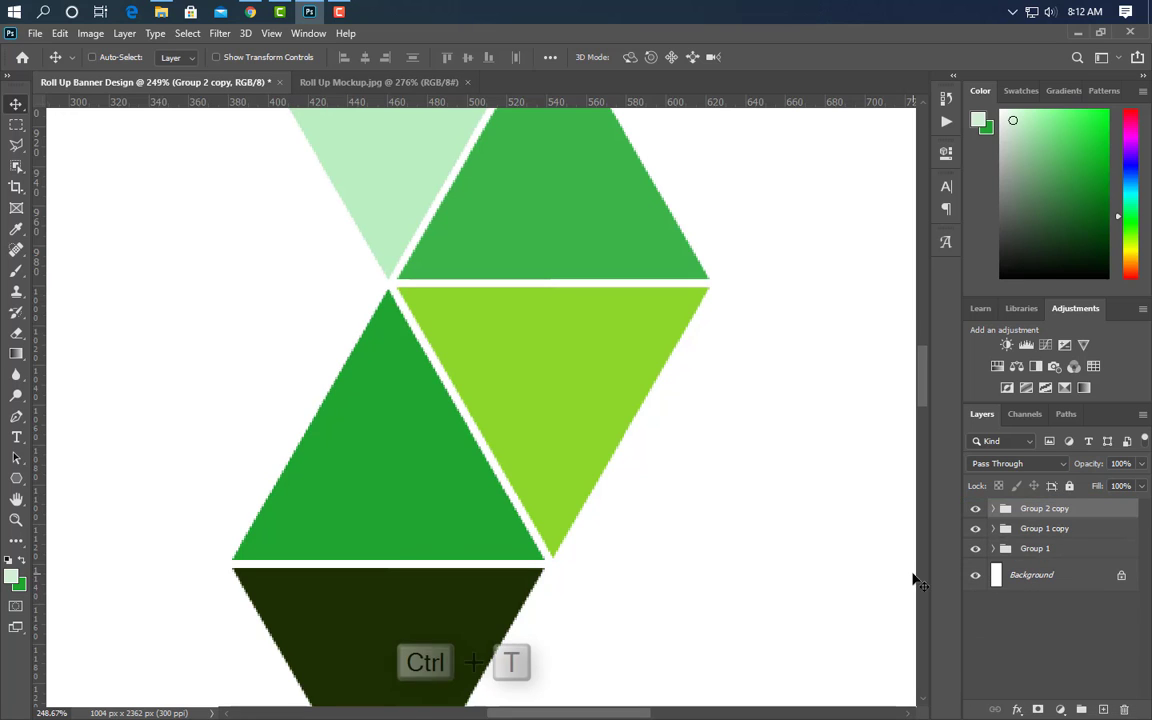
pyautogui.moveTo(408, 187); pyautogui.dragTo(246, 463)
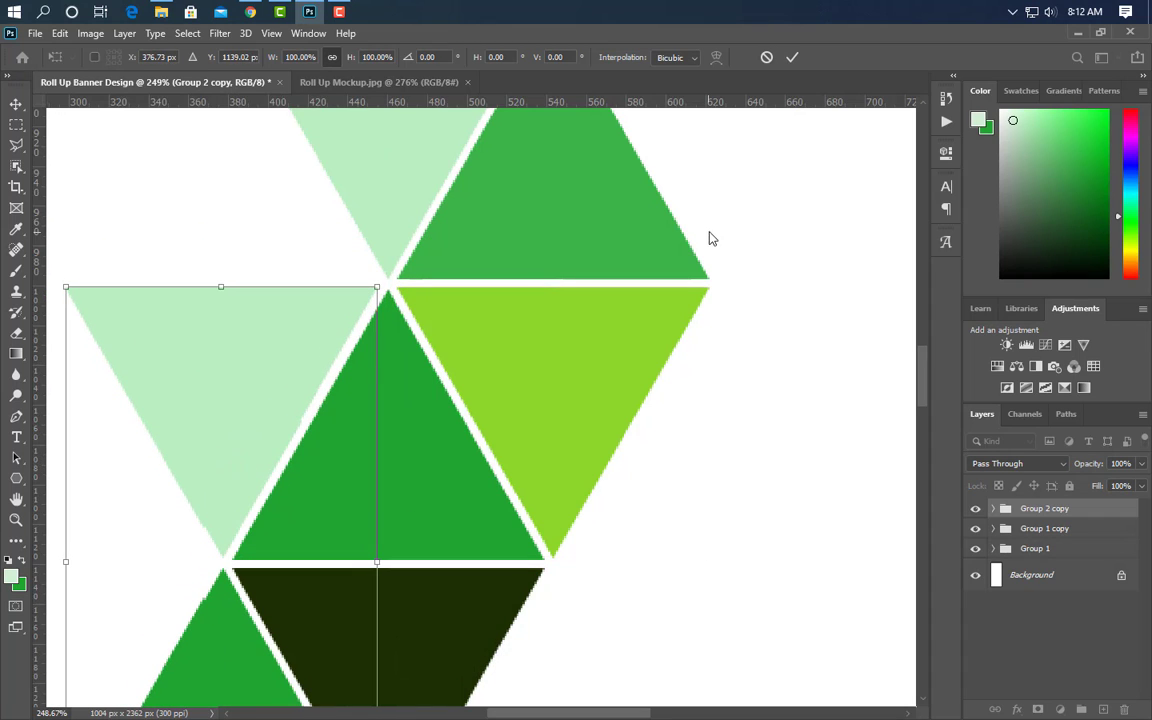
pyautogui.click(792, 57)
# - Make the new lower-left triangle a near-black green
pyautogui.click(237, 669)
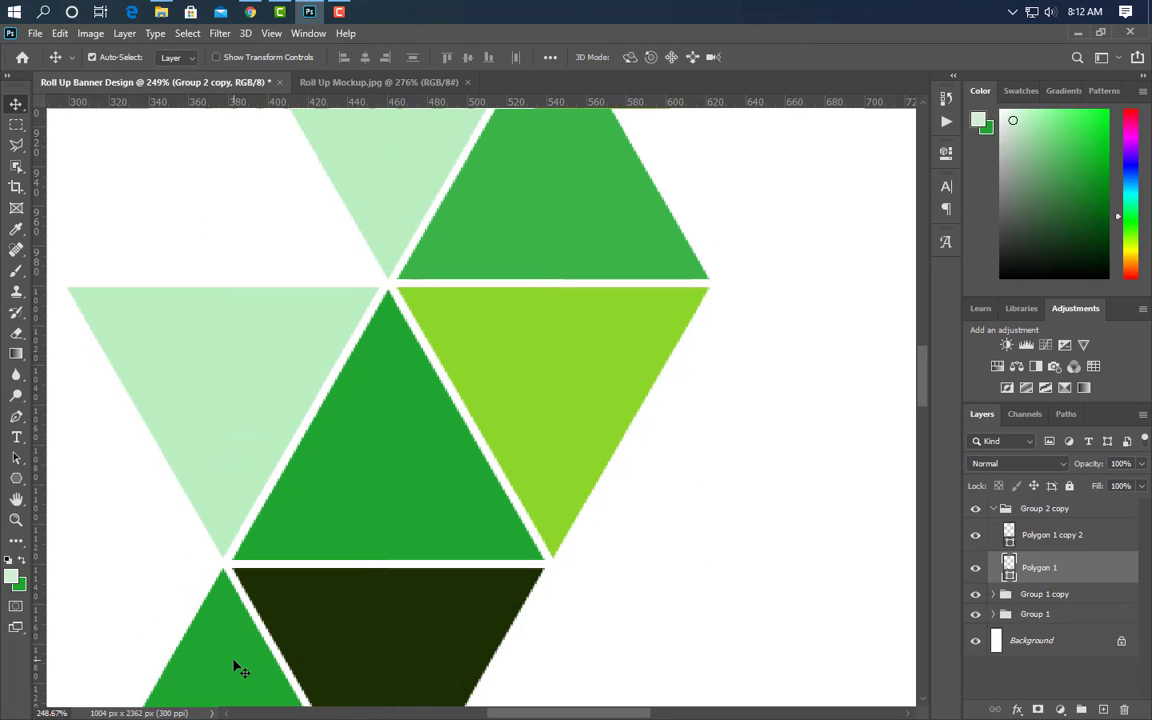
pyautogui.doubleClick(1010, 570)
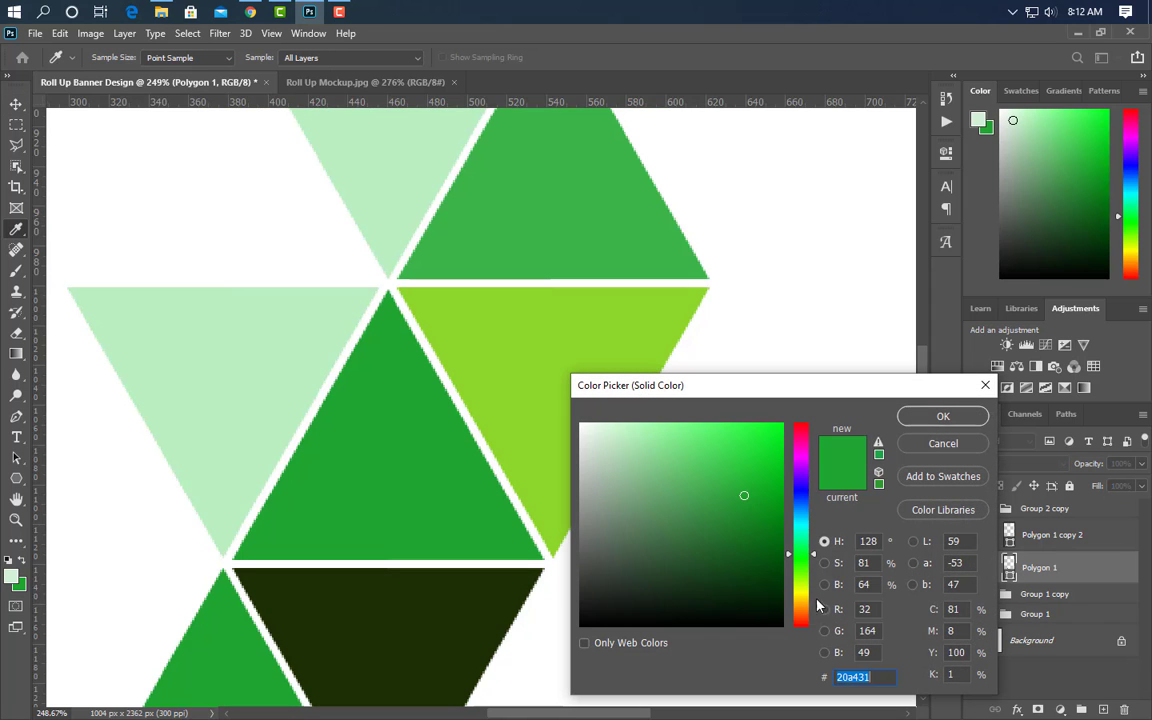
pyautogui.click(468, 626)
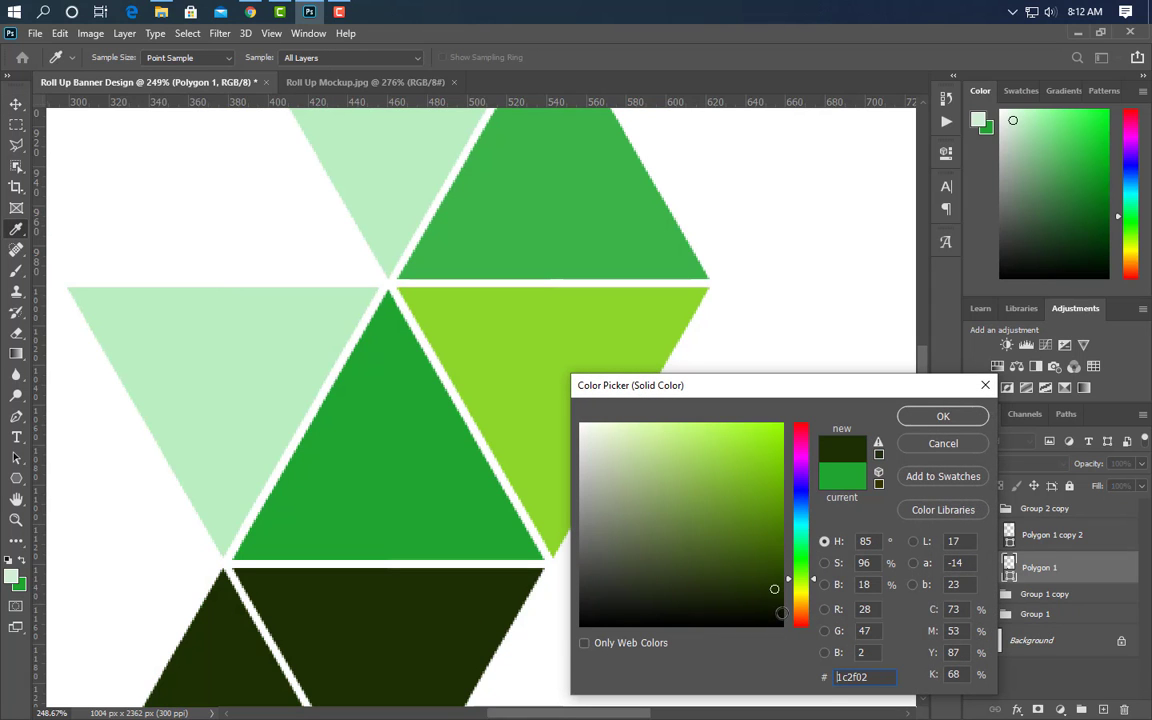
pyautogui.click(781, 609)
pyautogui.click(967, 420)
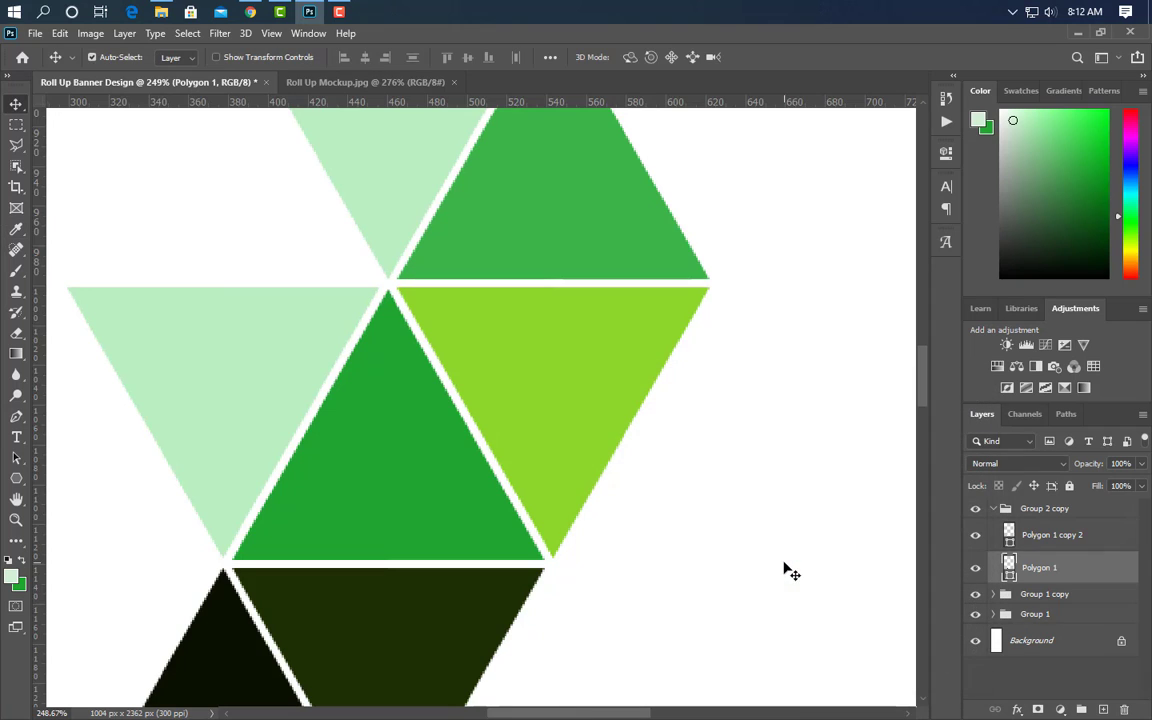
# - Recolour the pale triangle on the left dark green 008240
pyautogui.click(224, 371)
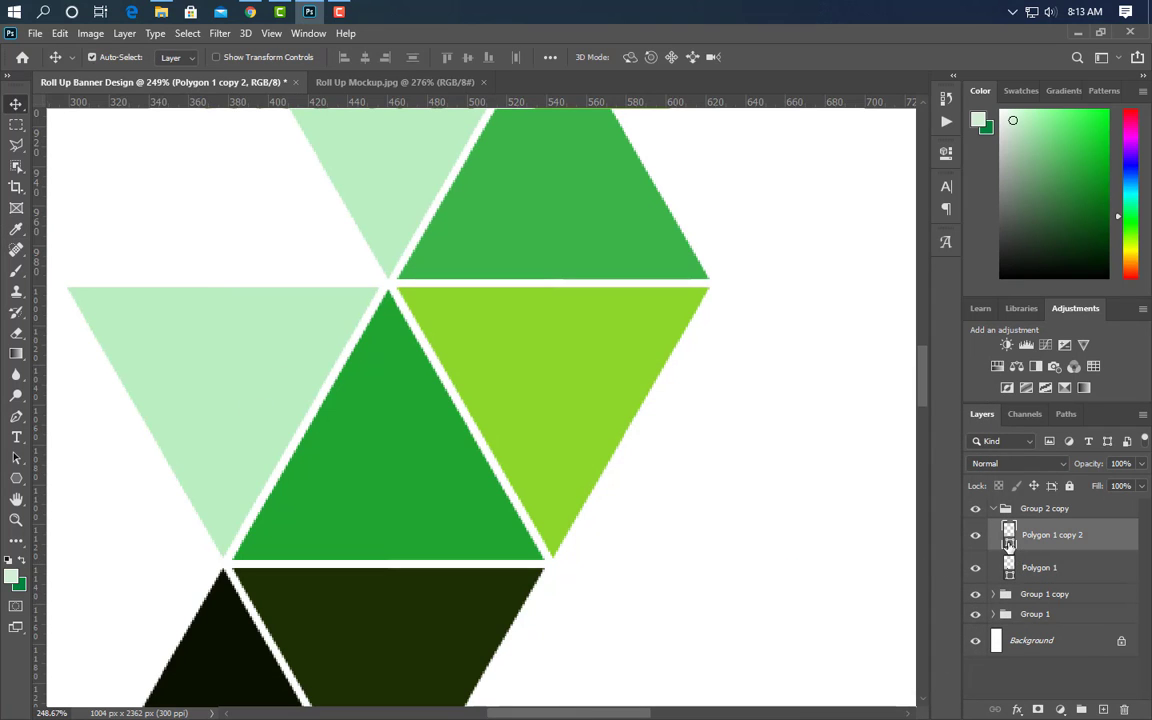
pyautogui.doubleClick(1009, 540)
pyautogui.write('008240')
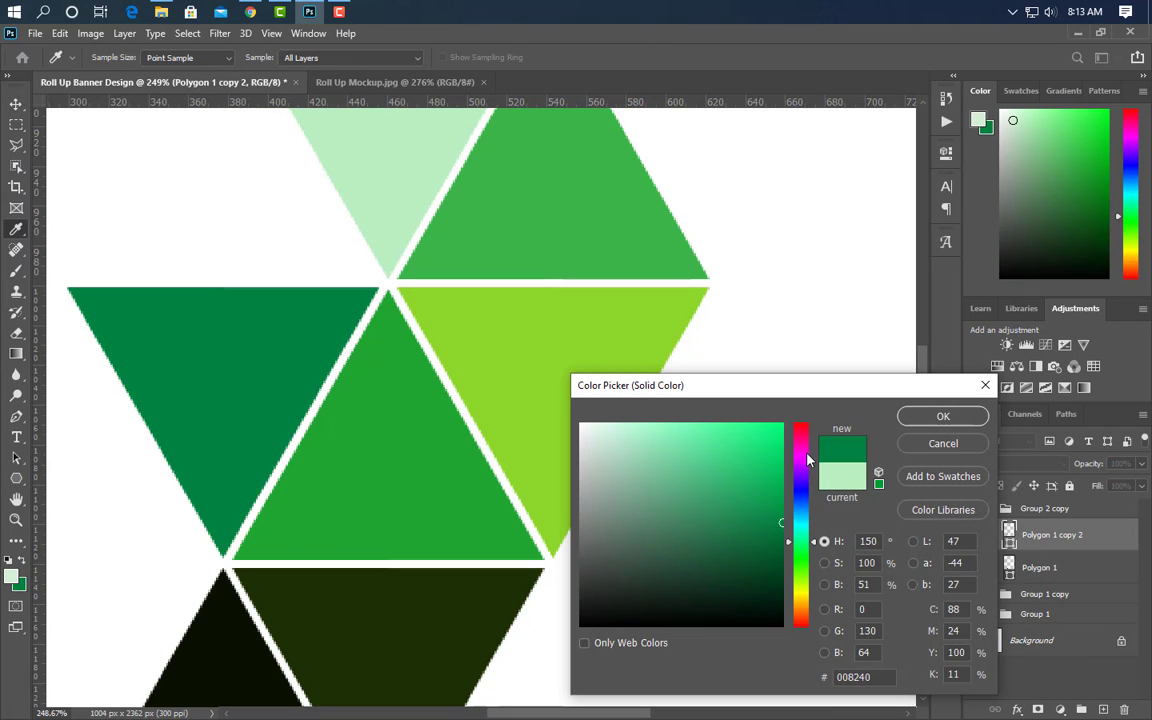
pyautogui.click(926, 419)
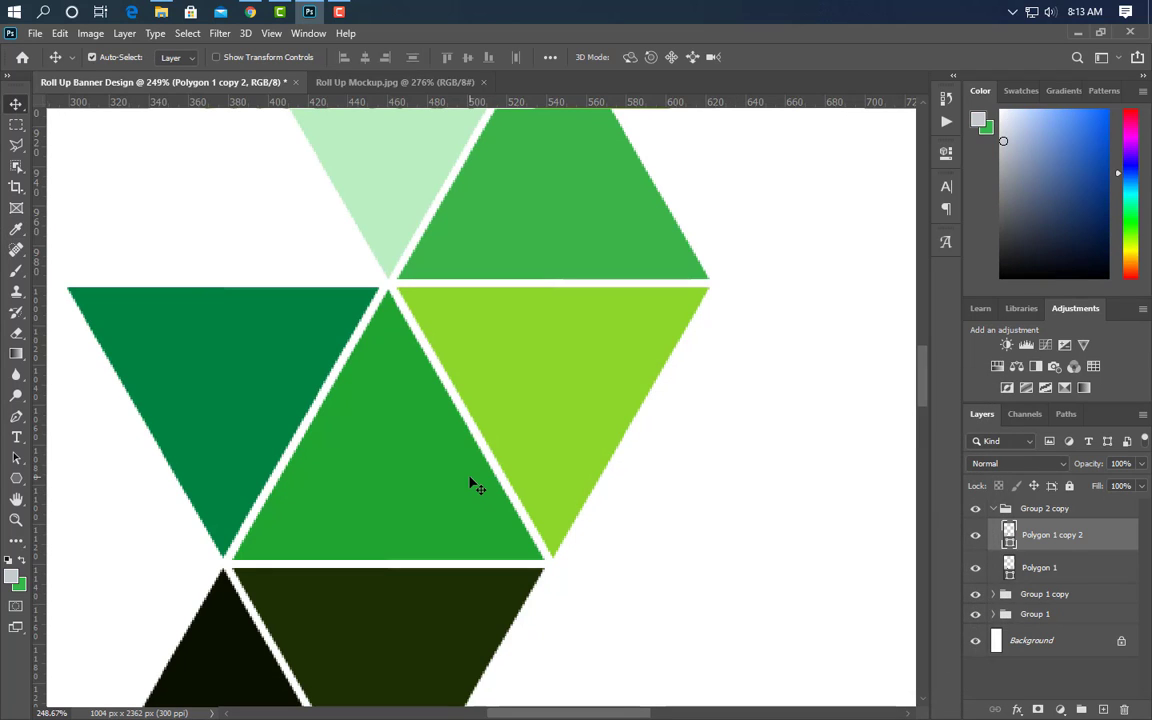
pyautogui.click(479, 500)
# - Group Polygon 1 copy with Polygon 1, duplicate it, and move Group 3 copy to the top
pyautogui.click(443, 635)
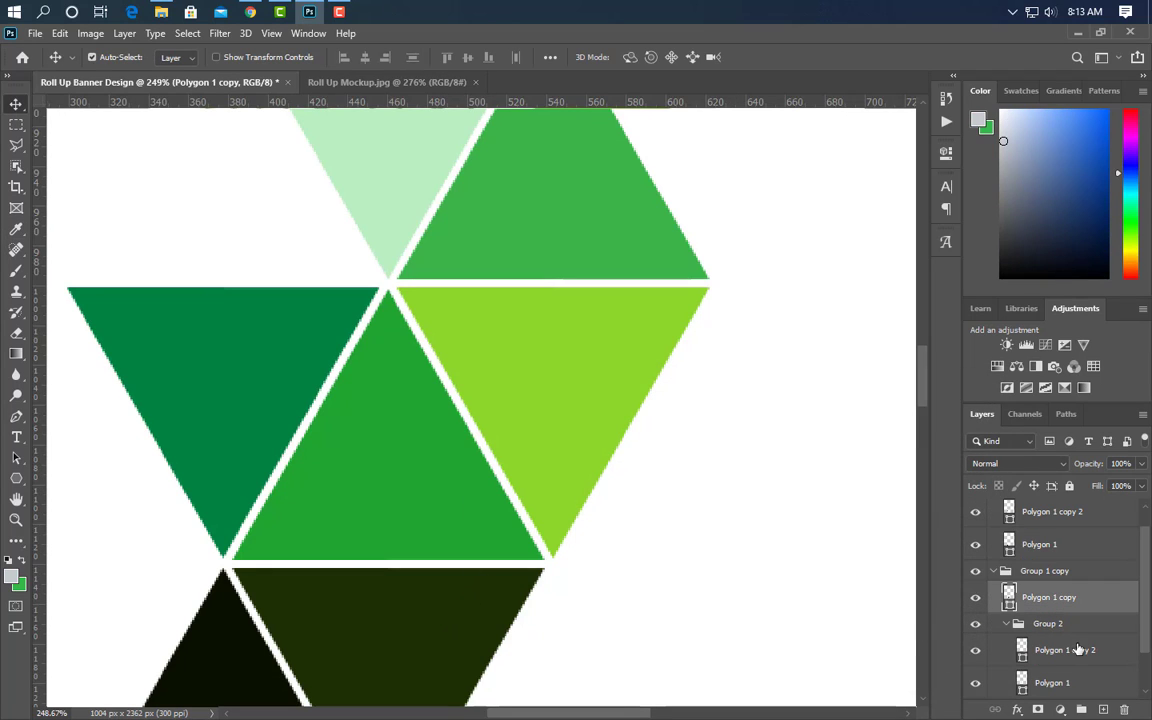
pyautogui.click(976, 683)
pyautogui.click(976, 683)
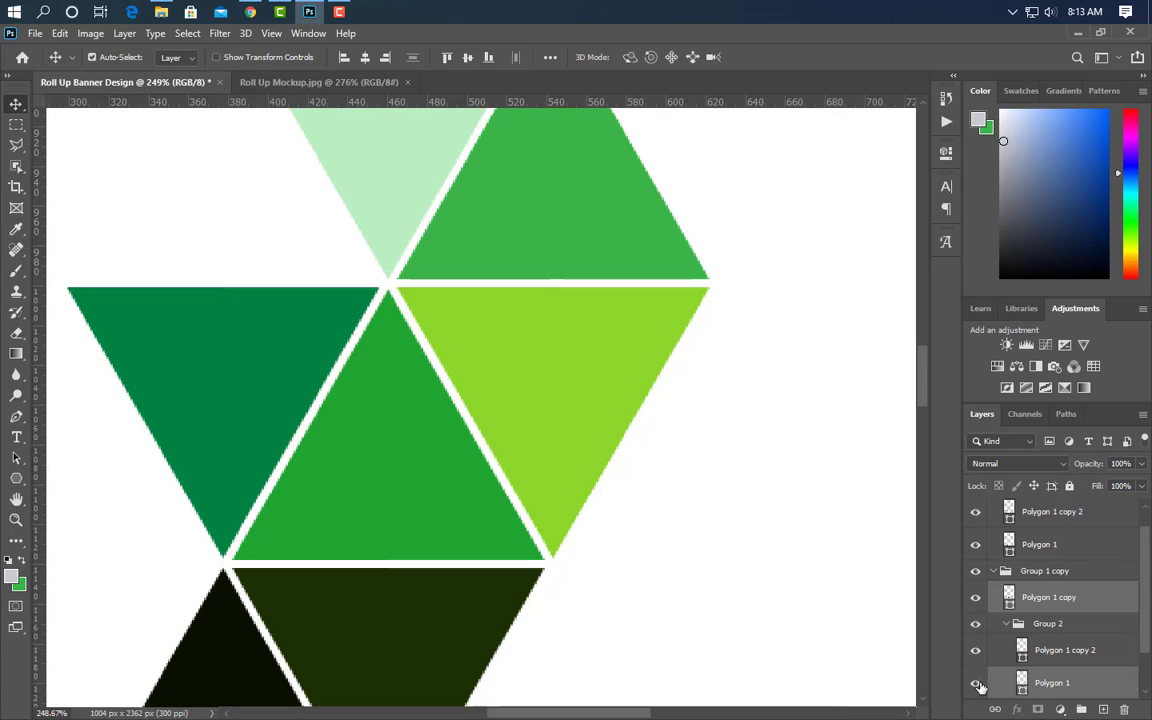
pyautogui.hotkey('ctrl', 'g')
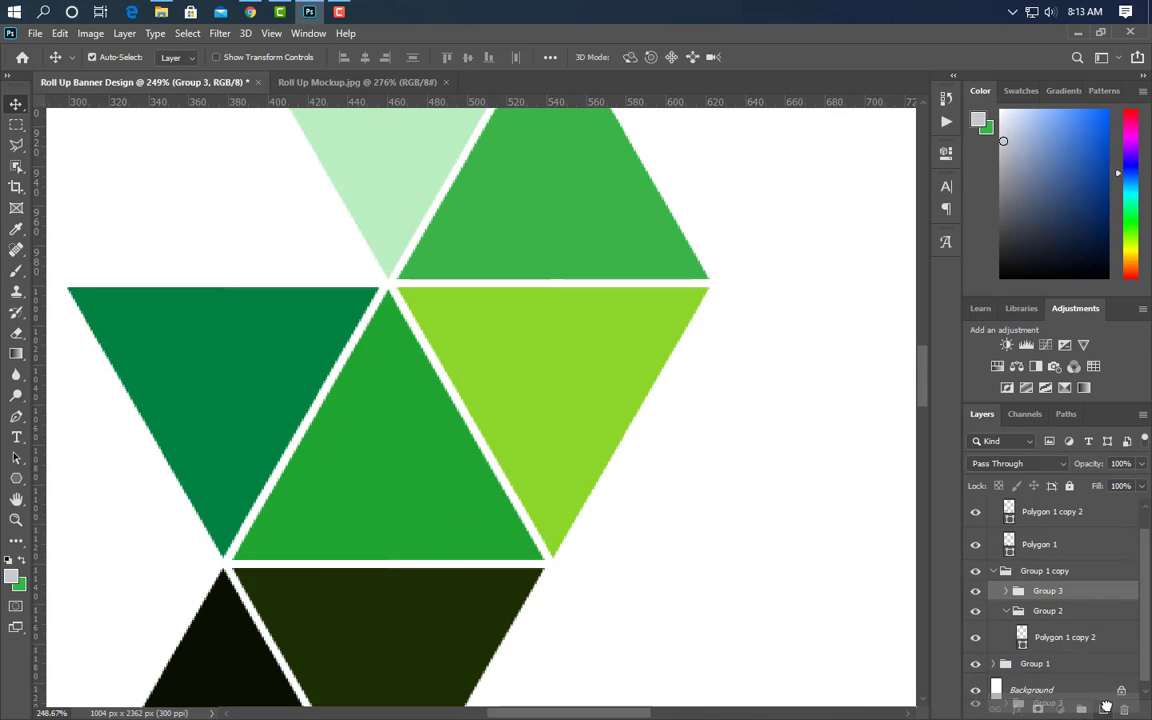
pyautogui.hotkey('ctrl', 'j')
pyautogui.moveTo(1088, 598); pyautogui.dragTo(1070, 433)
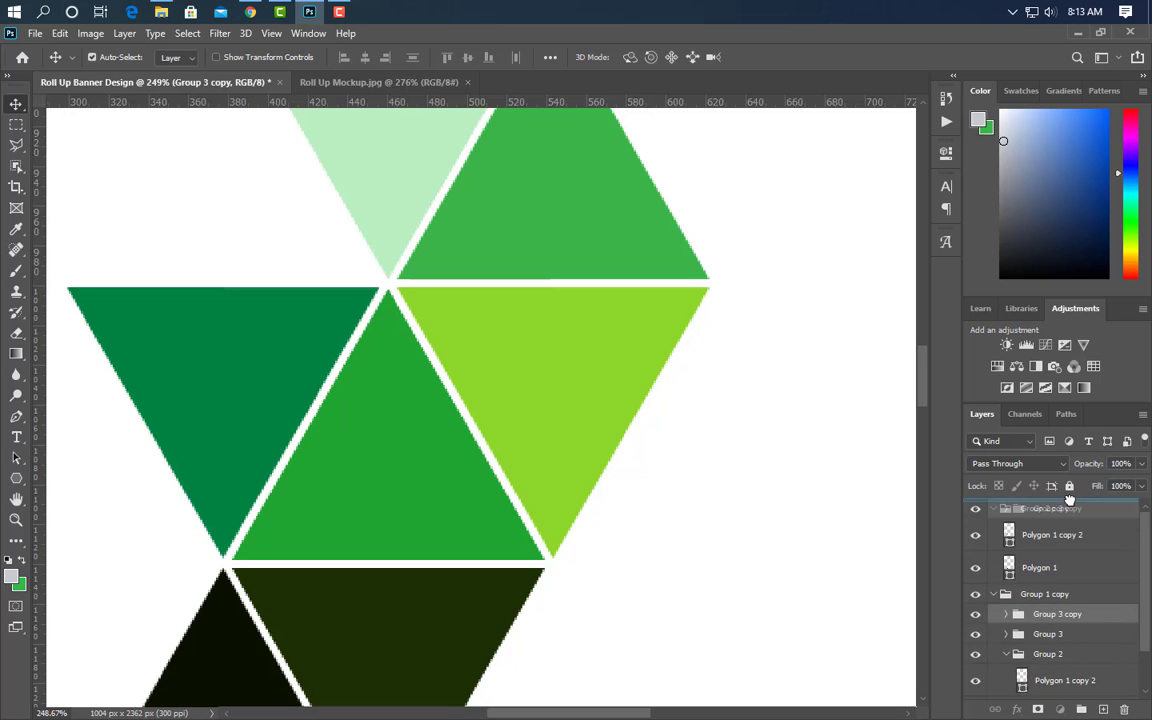
pyautogui.moveTo(1069, 500); pyautogui.dragTo(1069, 502)
# - Move the copied triangle pair to the left of the dark green triangle
pyautogui.click(994, 529)
pyautogui.click(993, 549)
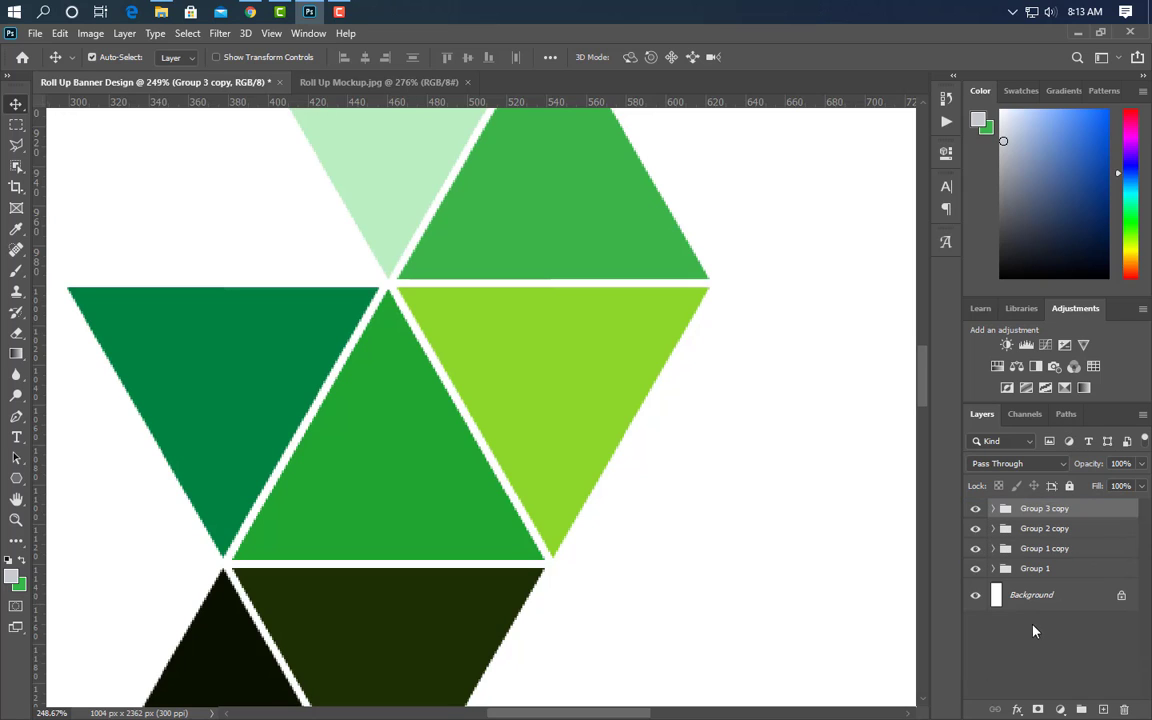
pyautogui.scroll(-2, 709, 610)
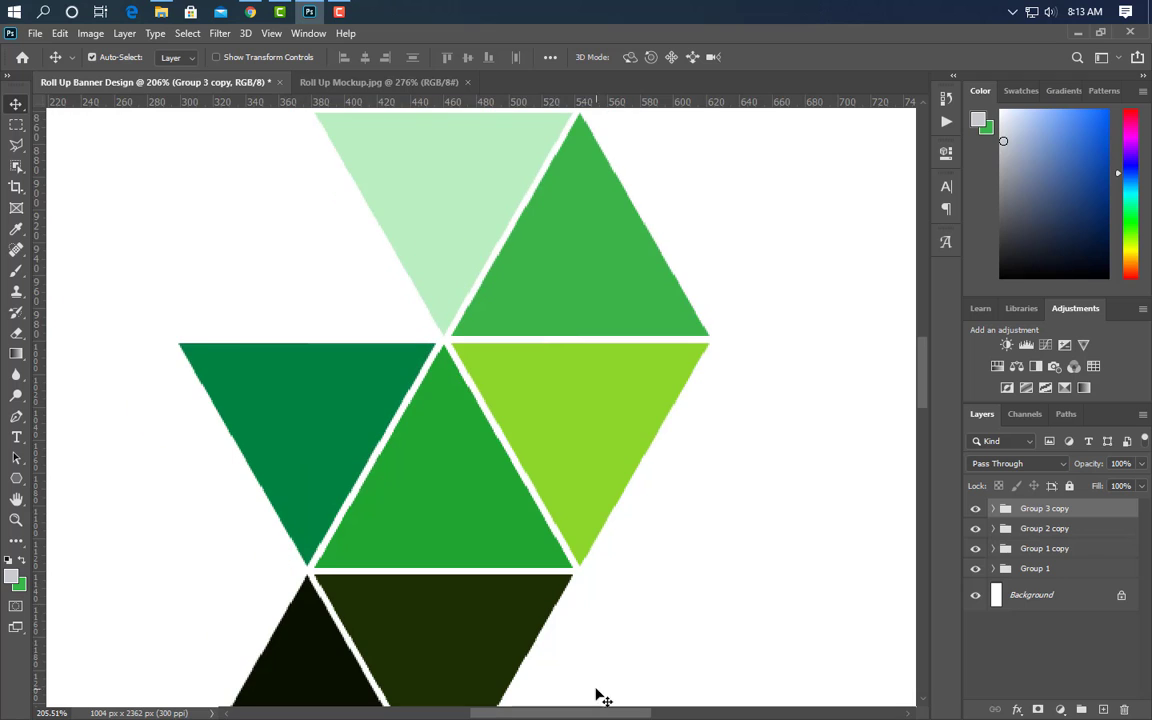
pyautogui.moveTo(588, 716); pyautogui.dragTo(533, 716)
pyautogui.scroll(-2, 663, 612)
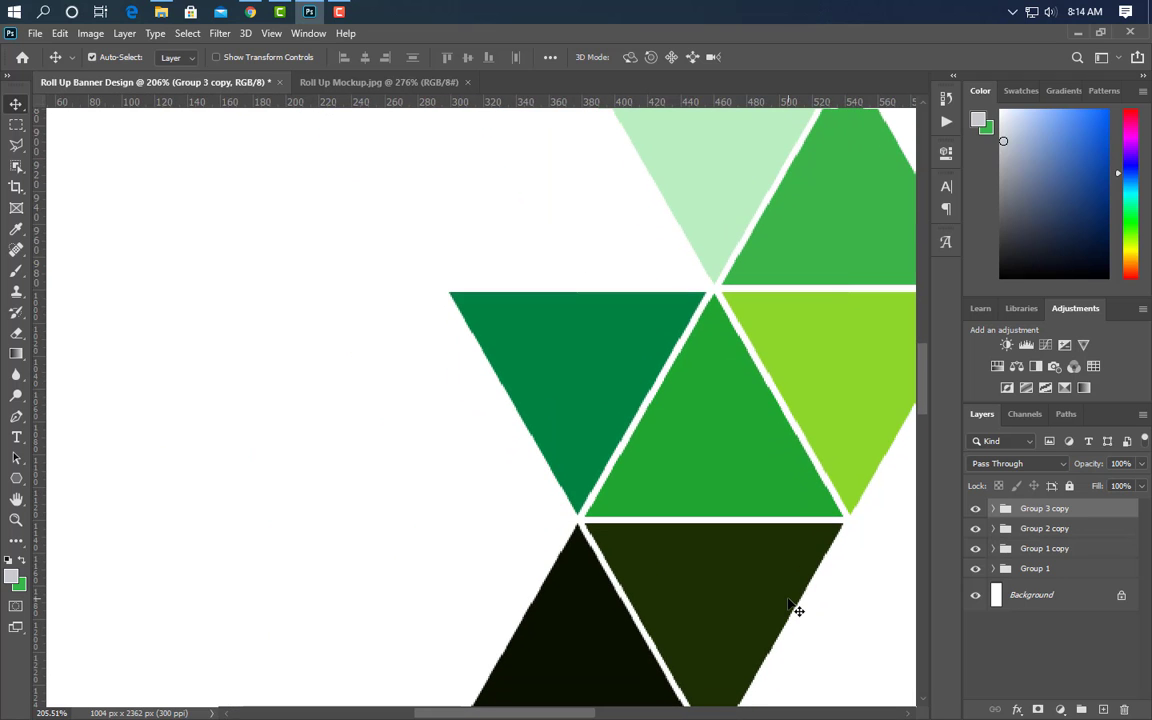
pyautogui.moveTo(700, 630); pyautogui.dragTo(557, 633)
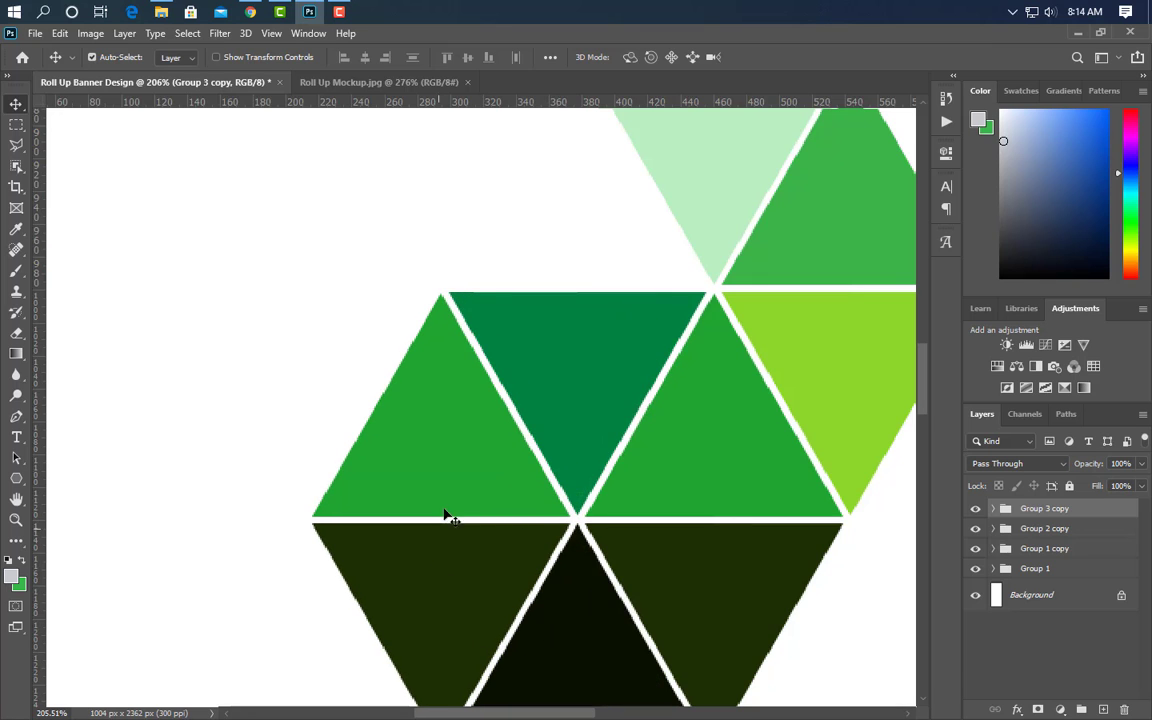
pyautogui.click(826, 535)
# - Turn the leftmost triangle light grey
pyautogui.doubleClick(1009, 567)
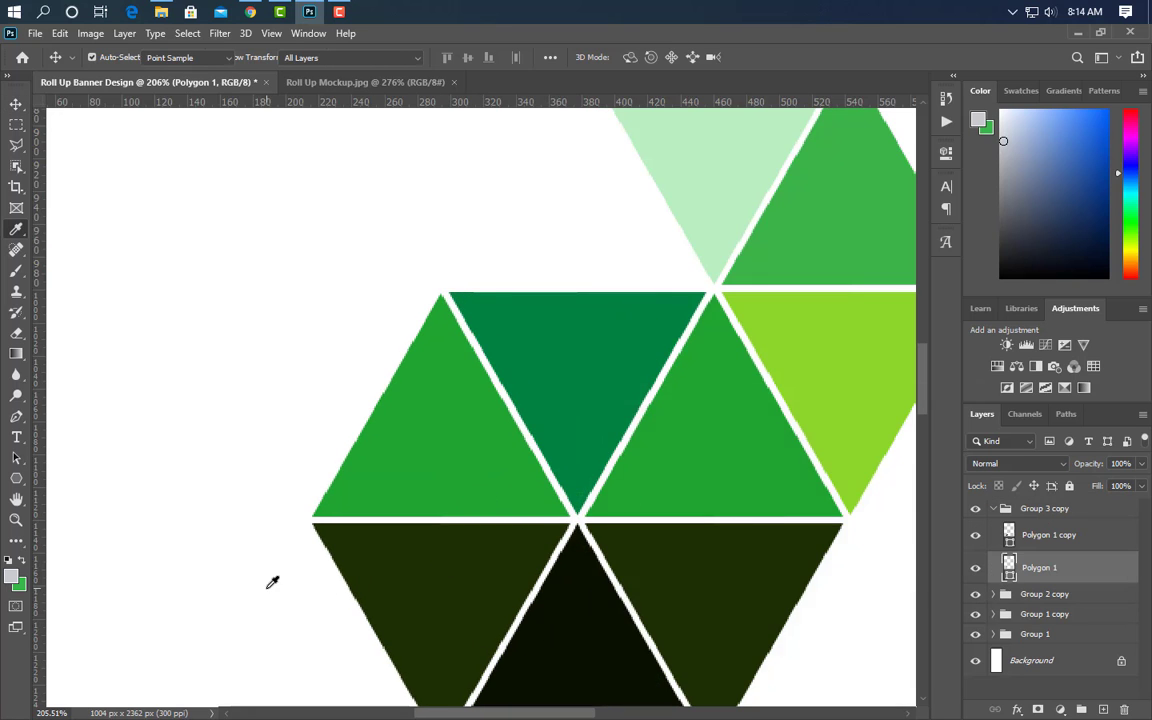
pyautogui.click(14, 576)
pyautogui.click(945, 418)
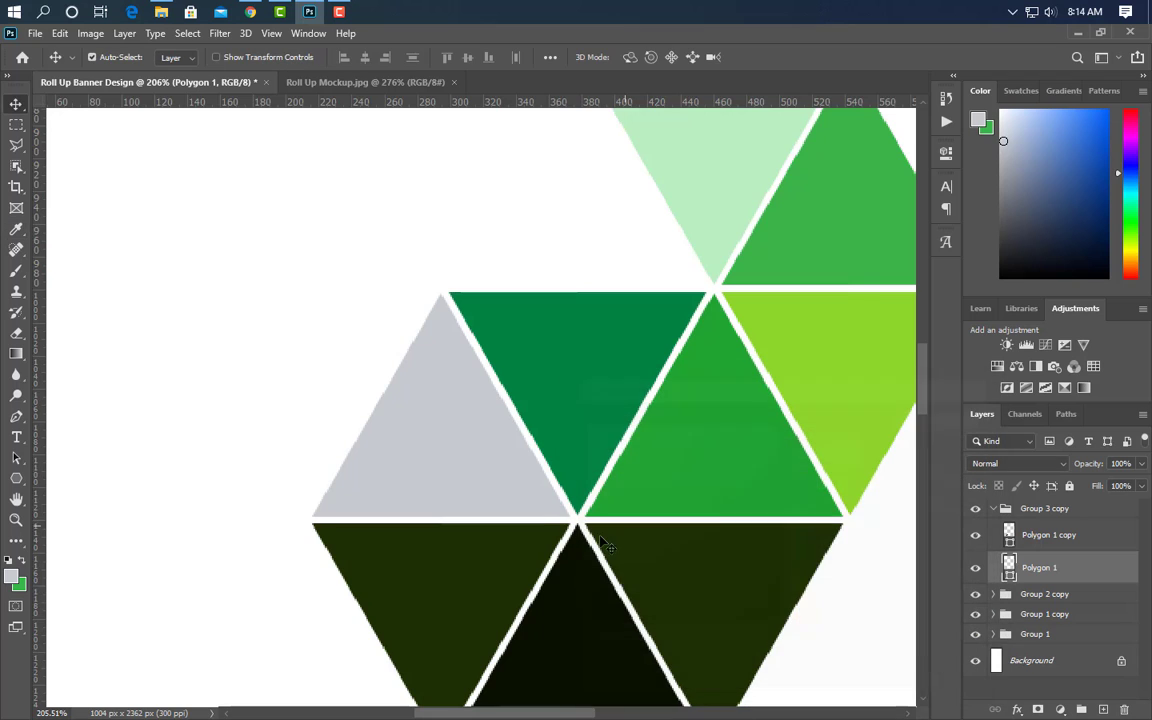
# - Scale the lower-left dark triangle down to about 64%
pyautogui.hotkey('ctrl', 'j')
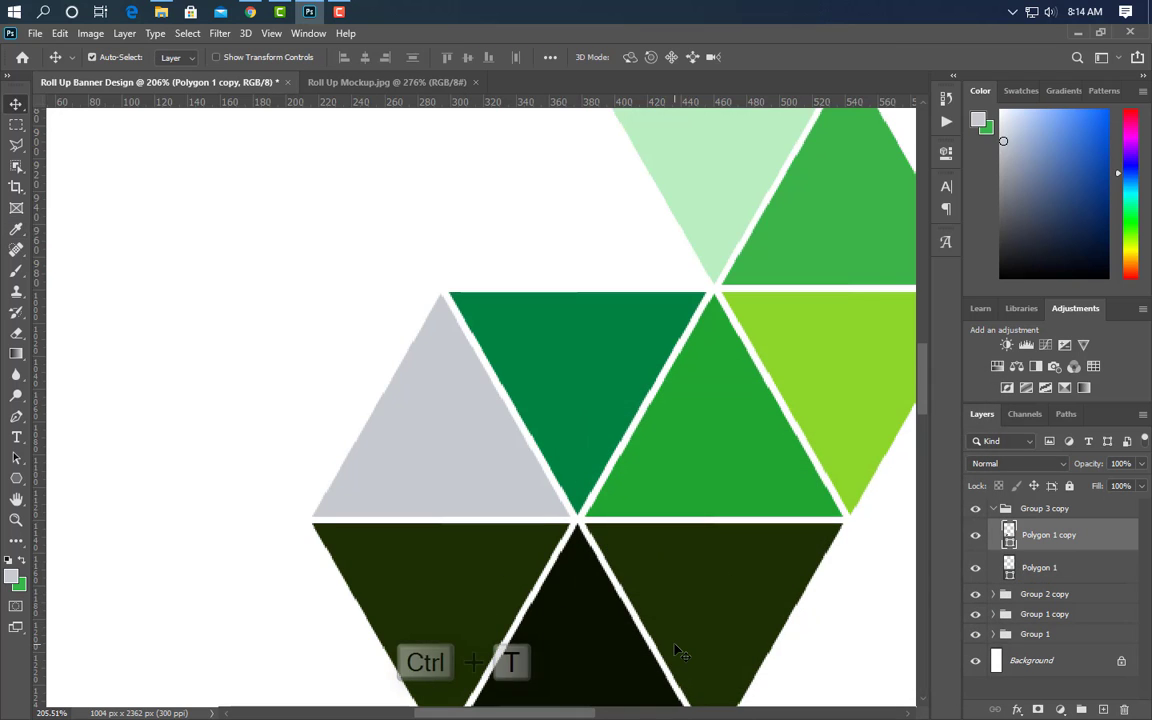
pyautogui.hotkey('ctrl', 't')
pyautogui.scroll(-4, 614, 560)
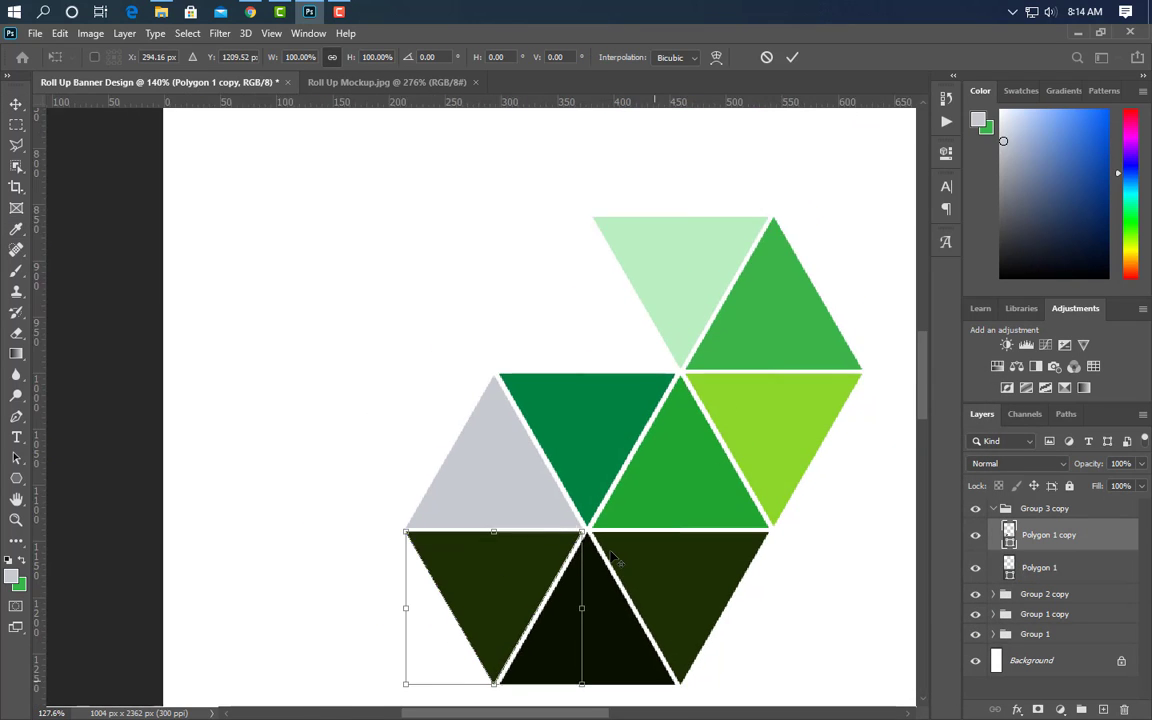
pyautogui.moveTo(424, 672); pyautogui.dragTo(481, 622)
pyautogui.click(791, 60)
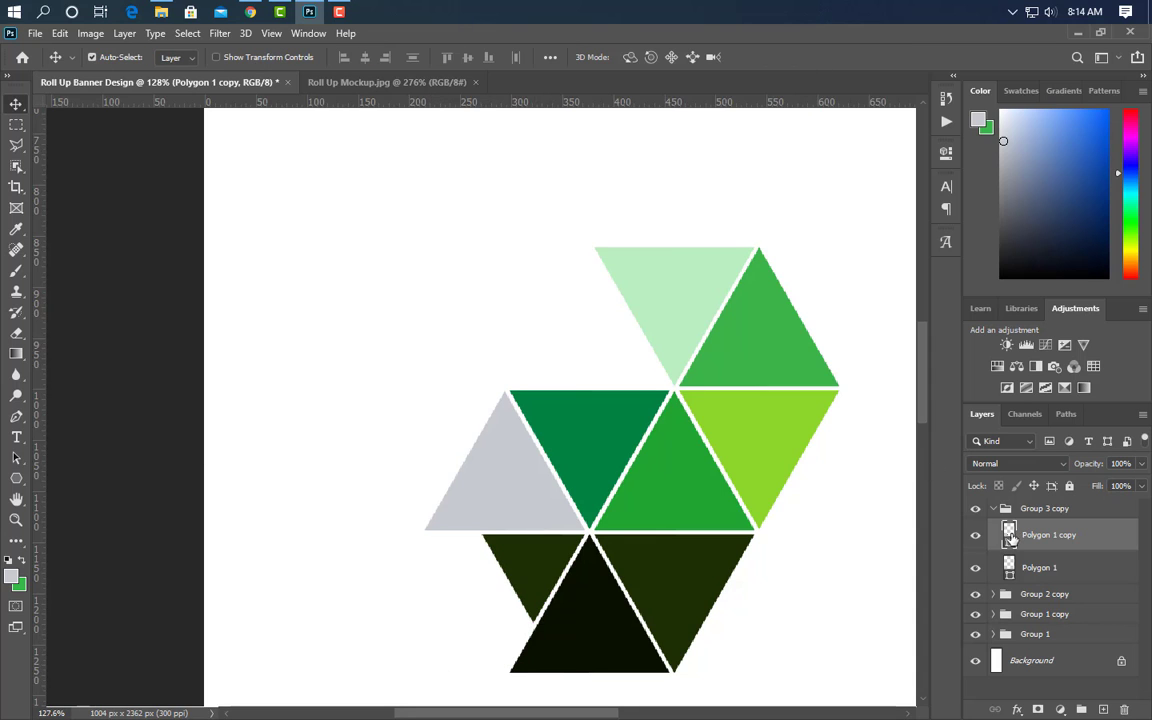
# - Fill the small triangle with green sampled from the canvas
pyautogui.doubleClick(1008, 545)
pyautogui.moveTo(715, 385); pyautogui.dragTo(722, 560)
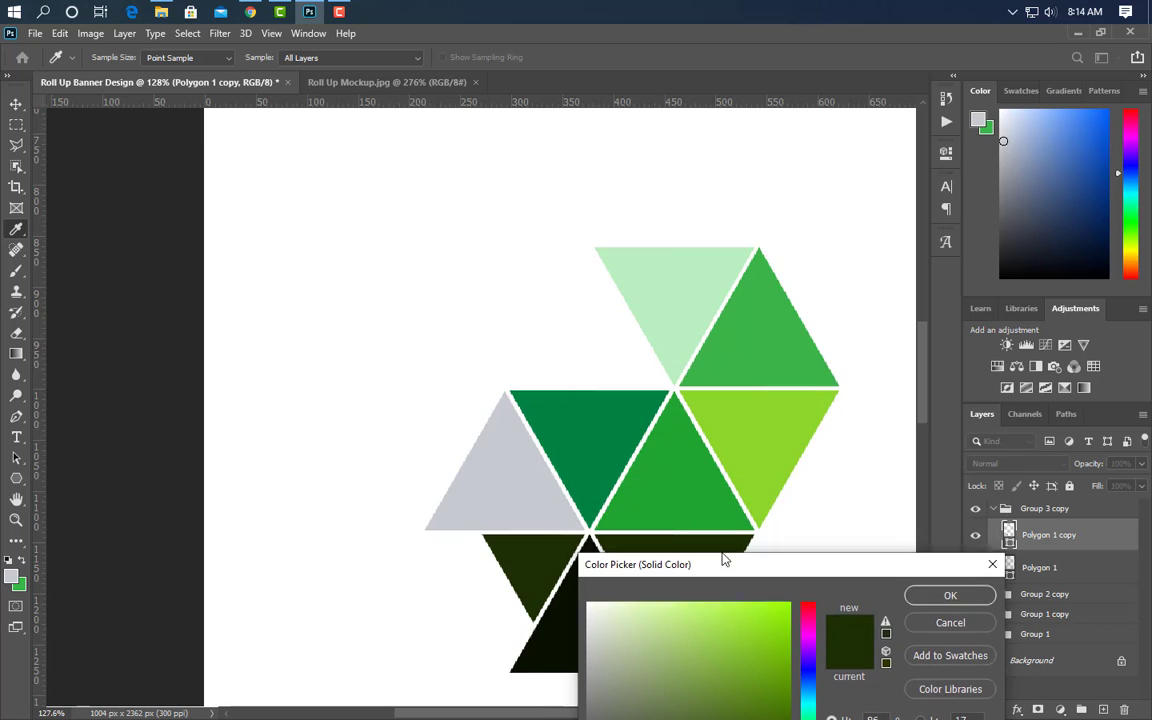
pyautogui.click(699, 463)
pyautogui.click(945, 594)
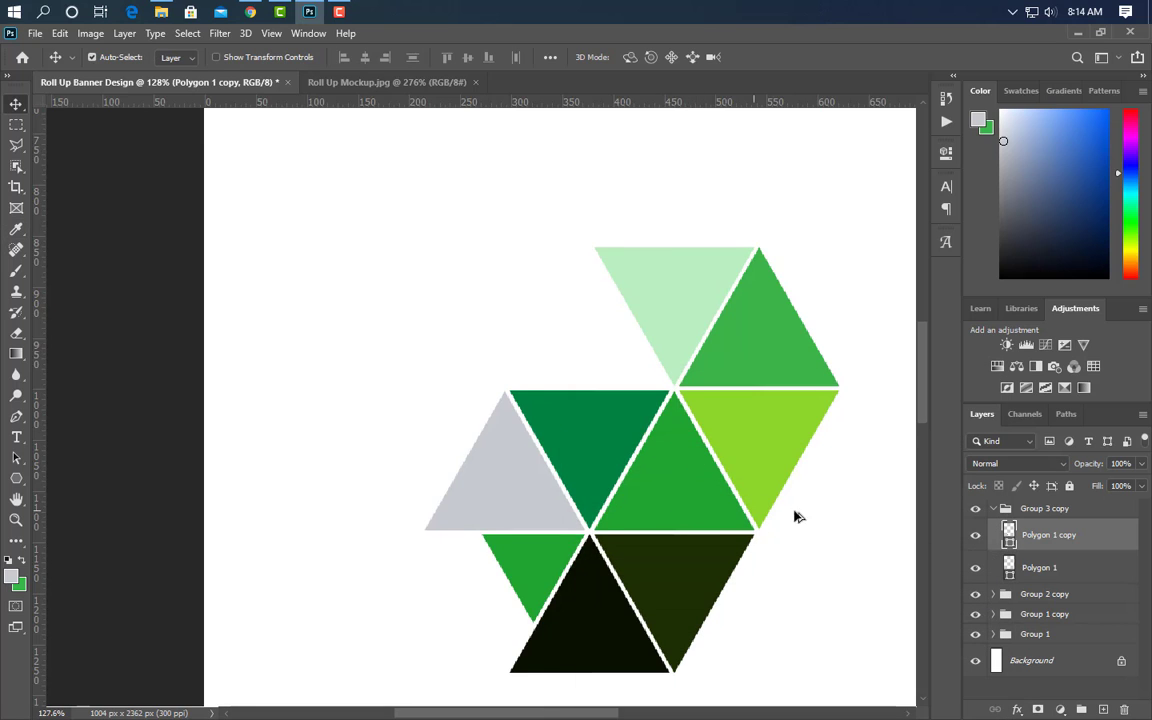
pyautogui.scroll(1, 832, 520)
pyautogui.hscroll(1, 826, 524)
pyautogui.click(458, 567)
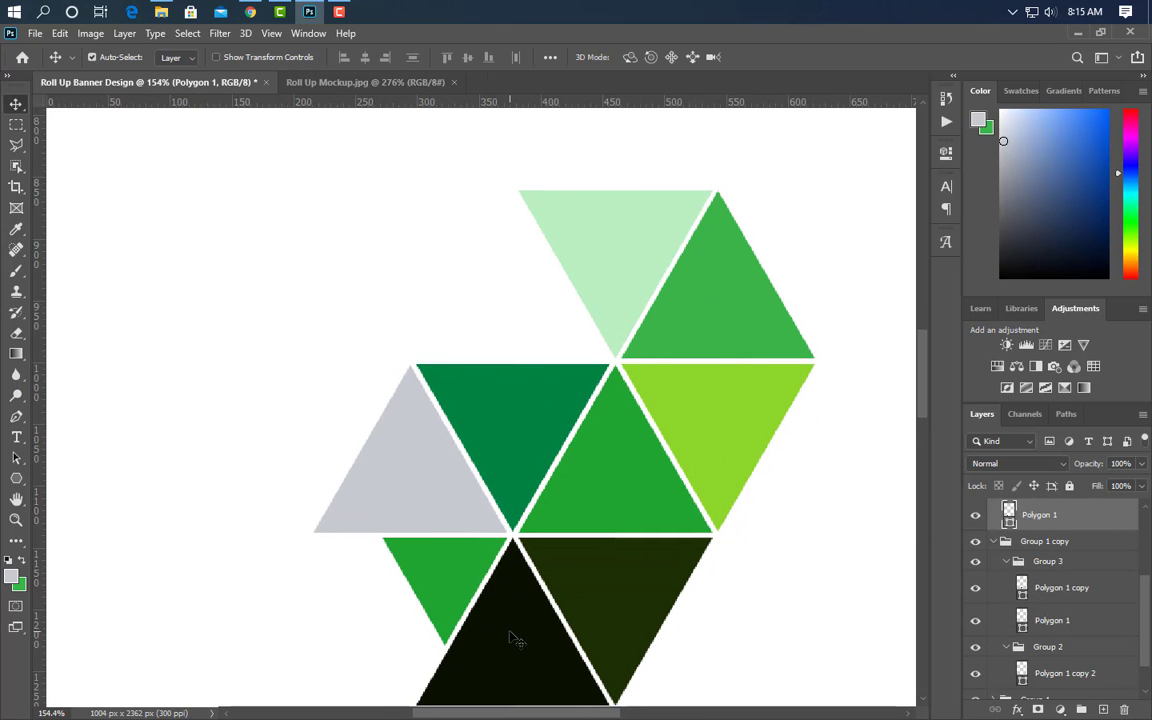
# - Duplicate two triangle layers and group the copies into Group 4
pyautogui.moveTo(1102, 523); pyautogui.dragTo(1078, 515)
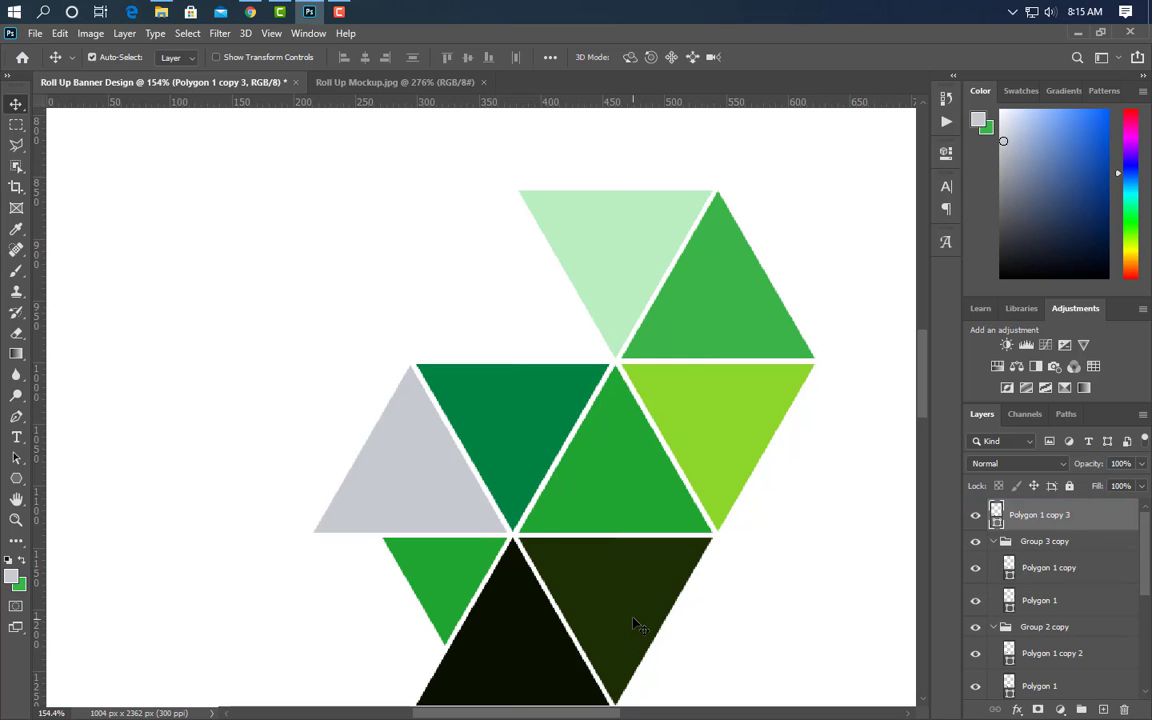
pyautogui.hotkey('ctrl', 'z')
pyautogui.moveTo(1105, 689); pyautogui.dragTo(1066, 497)
pyautogui.click(993, 575)
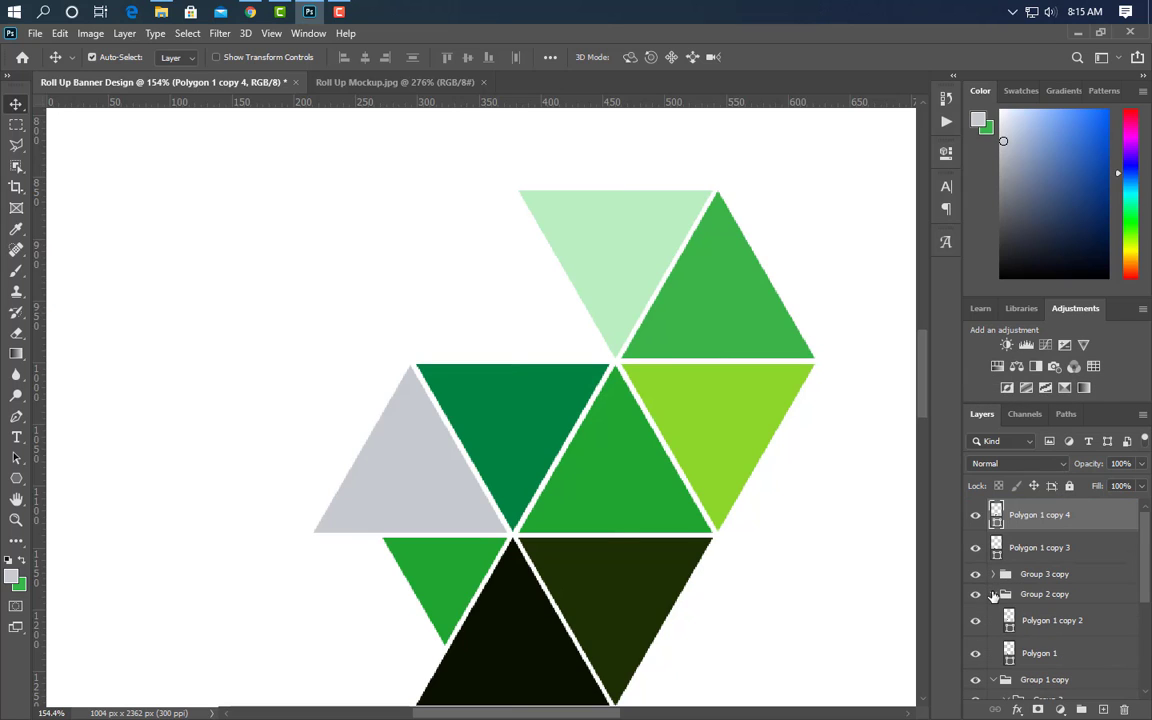
pyautogui.click(993, 595)
pyautogui.click(993, 614)
pyautogui.keyDown('shift'); pyautogui.click(1036, 558); pyautogui.keyUp('shift')
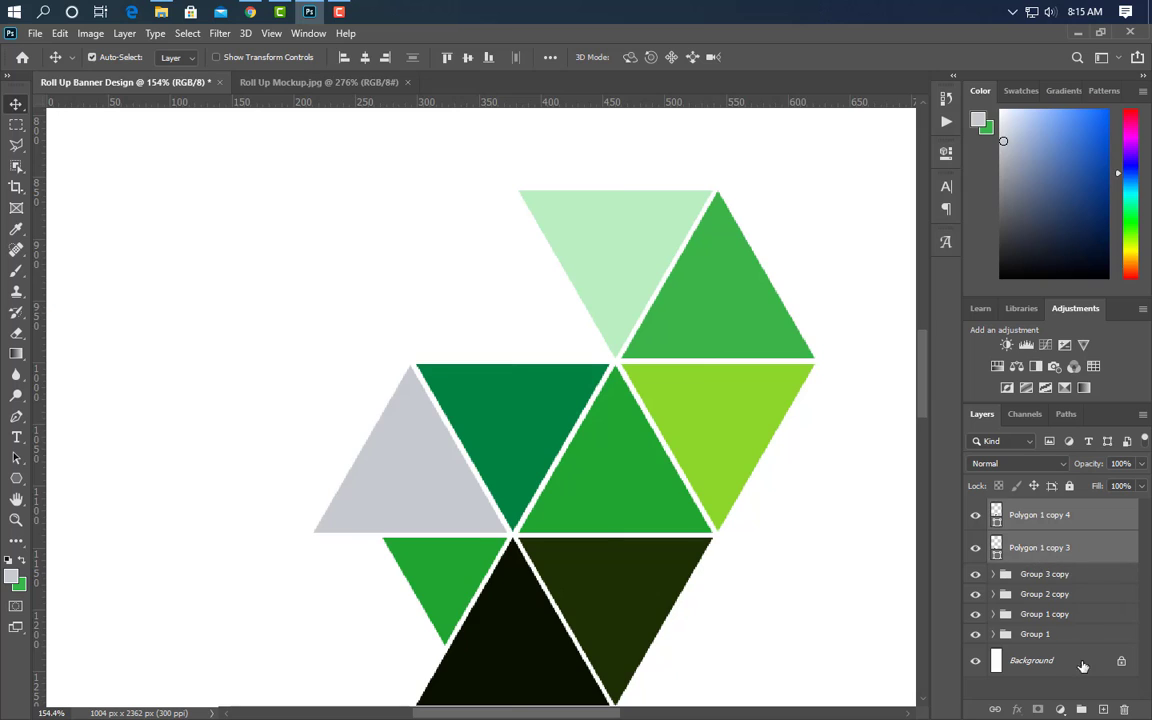
pyautogui.click(1080, 712)
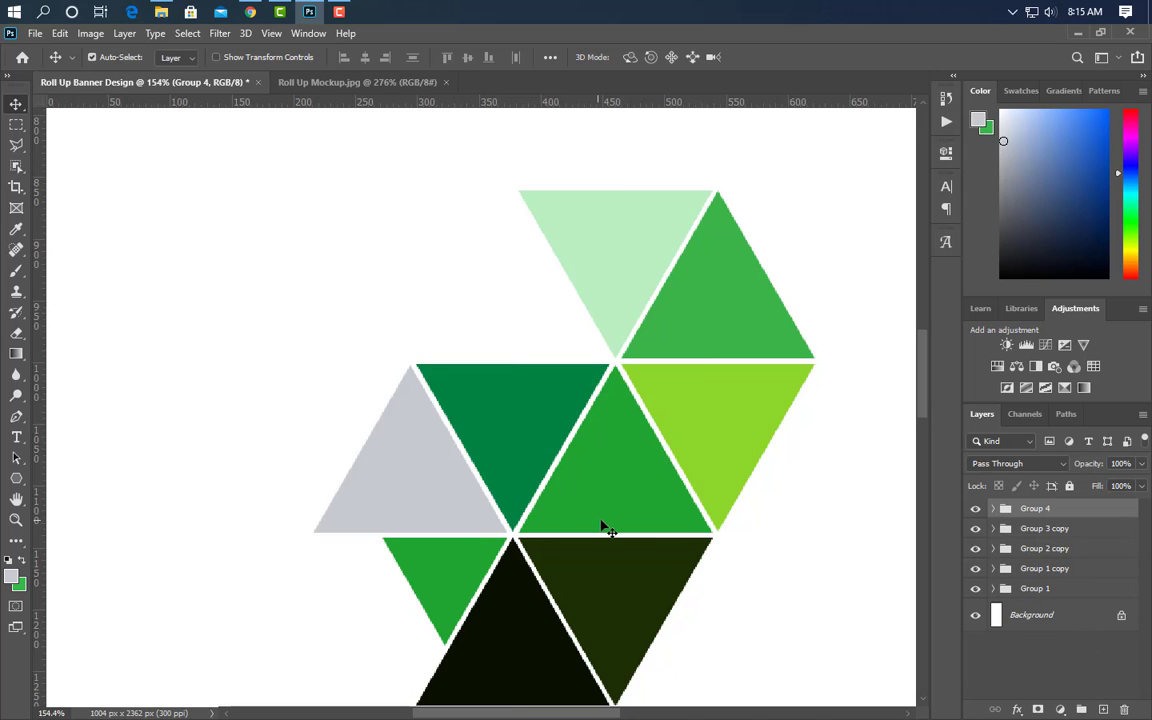
# - Move the copied dark triangle pair right and recolour it medium green and light green
pyautogui.moveTo(601, 521); pyautogui.dragTo(815, 594)
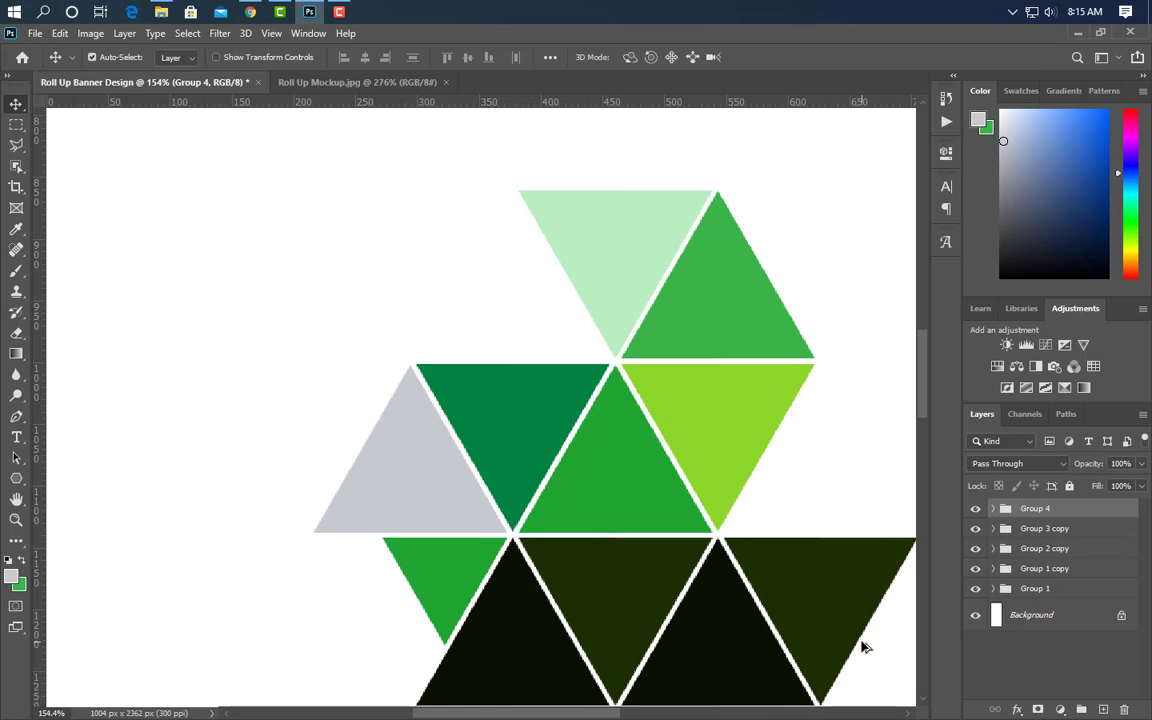
pyautogui.scroll(2, 865, 647)
pyautogui.click(495, 525)
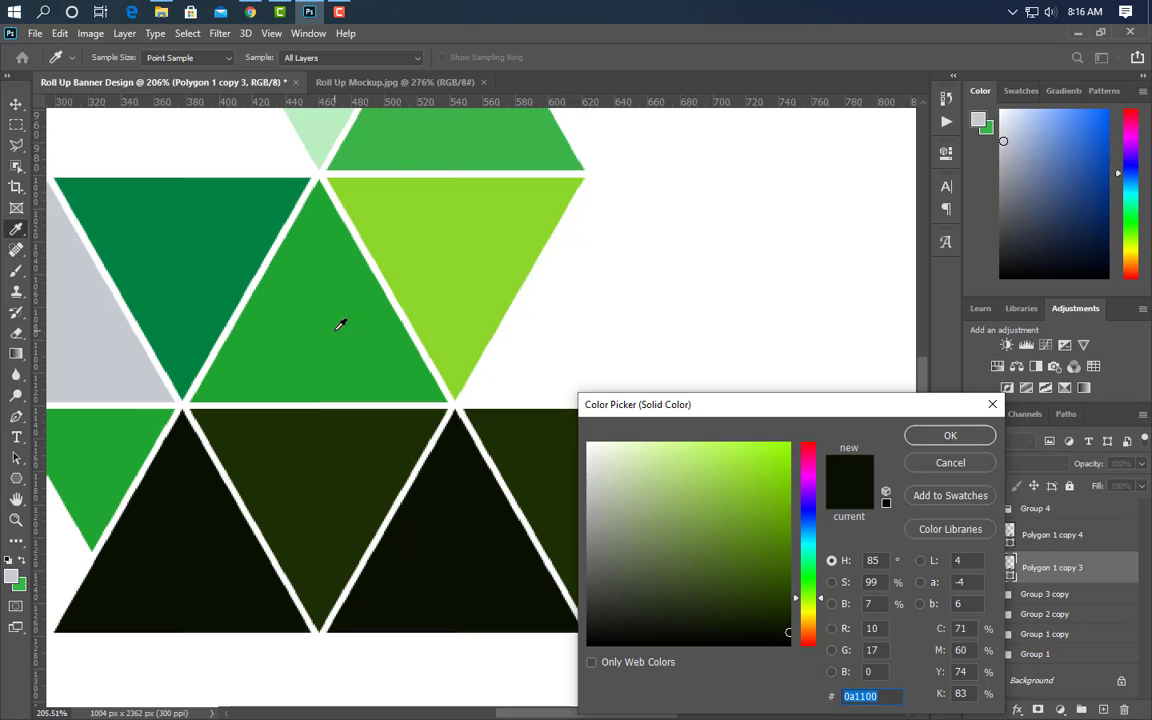
pyautogui.click(475, 127)
pyautogui.click(940, 438)
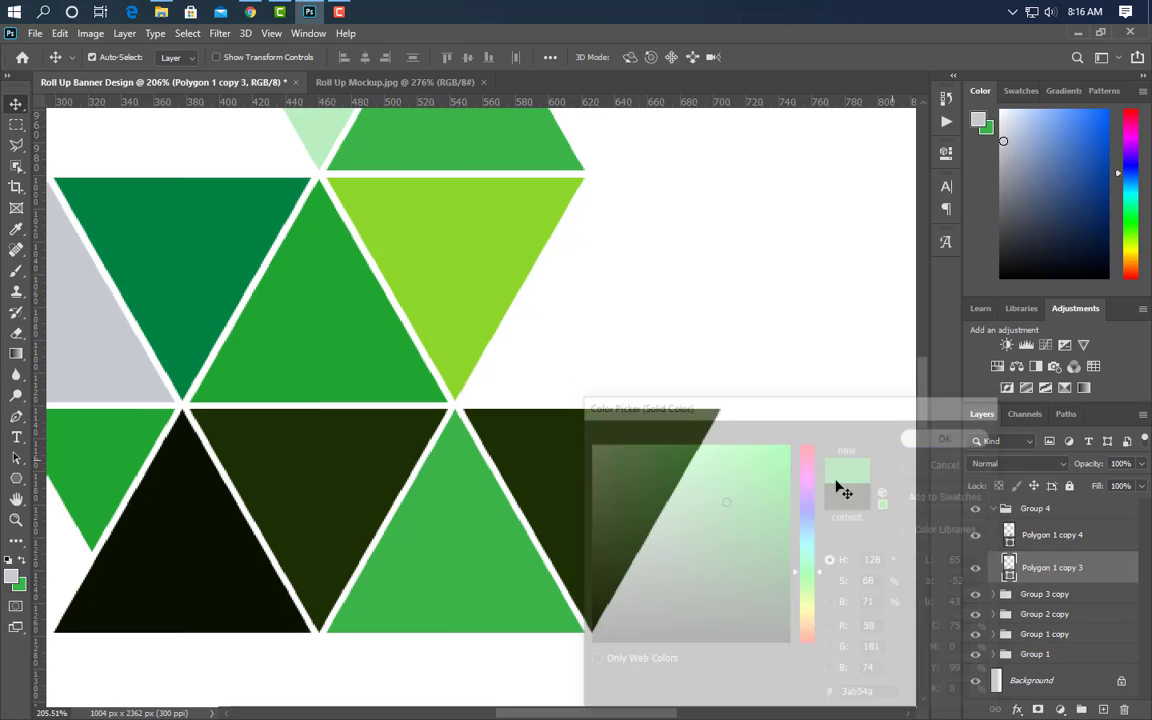
pyautogui.click(575, 522)
pyautogui.doubleClick(1009, 535)
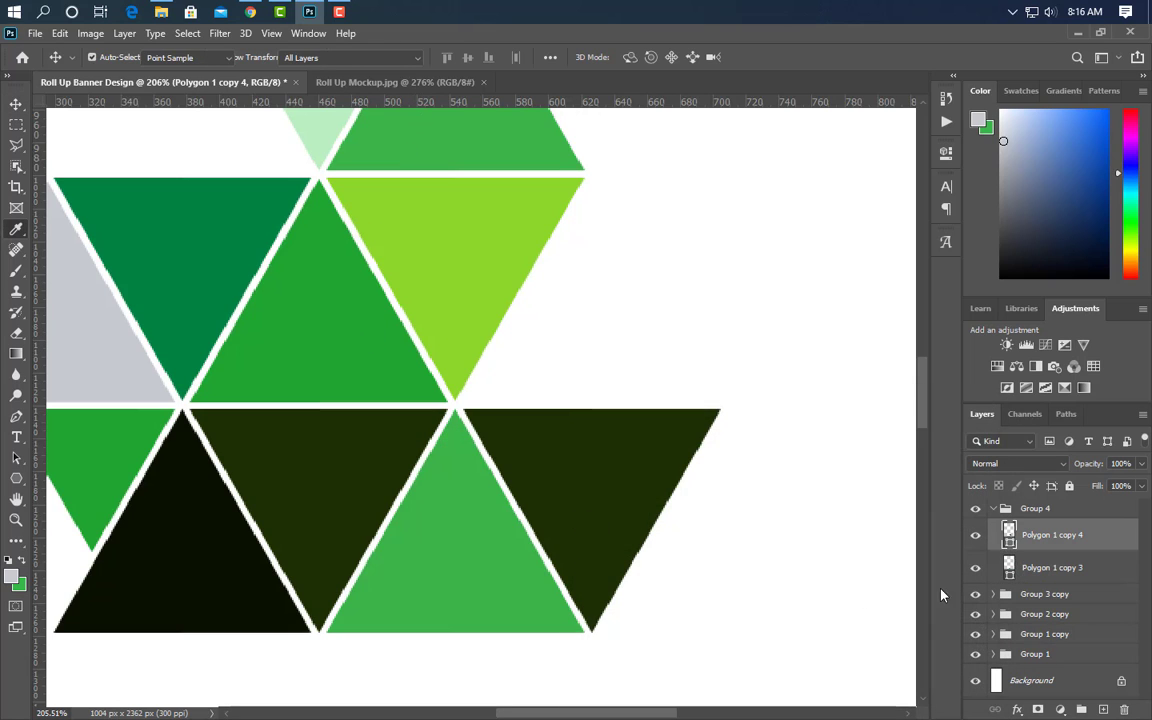
pyautogui.click(465, 240)
pyautogui.click(978, 438)
# - Duplicate Group 4 and nudge the copy right beside the original pair
pyautogui.scroll(1, 560, 440)
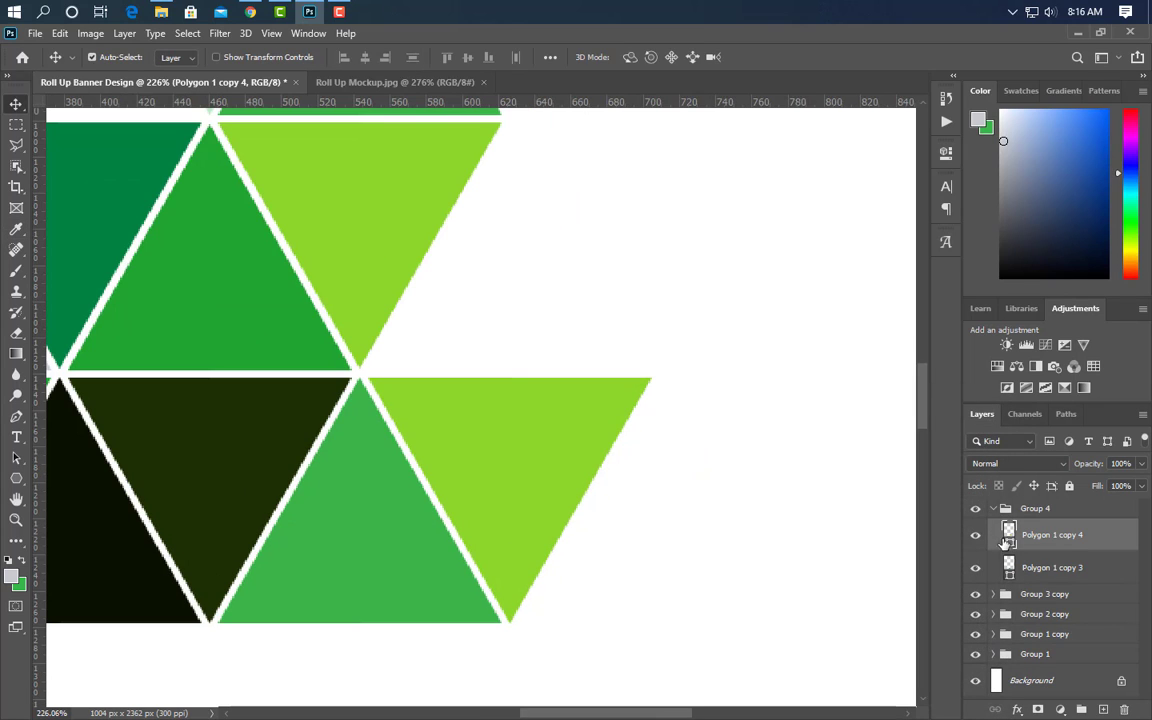
pyautogui.click(995, 509)
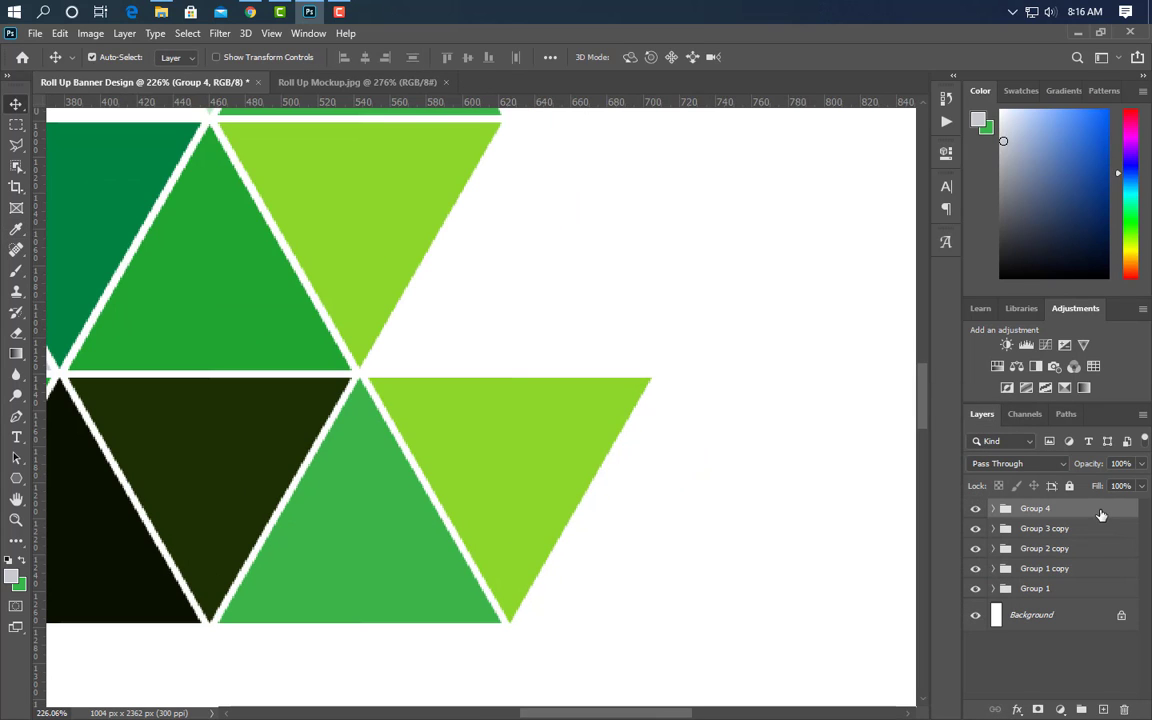
pyautogui.moveTo(1101, 514); pyautogui.dragTo(1103, 709)
pyautogui.hotkey('ctrl', 't')
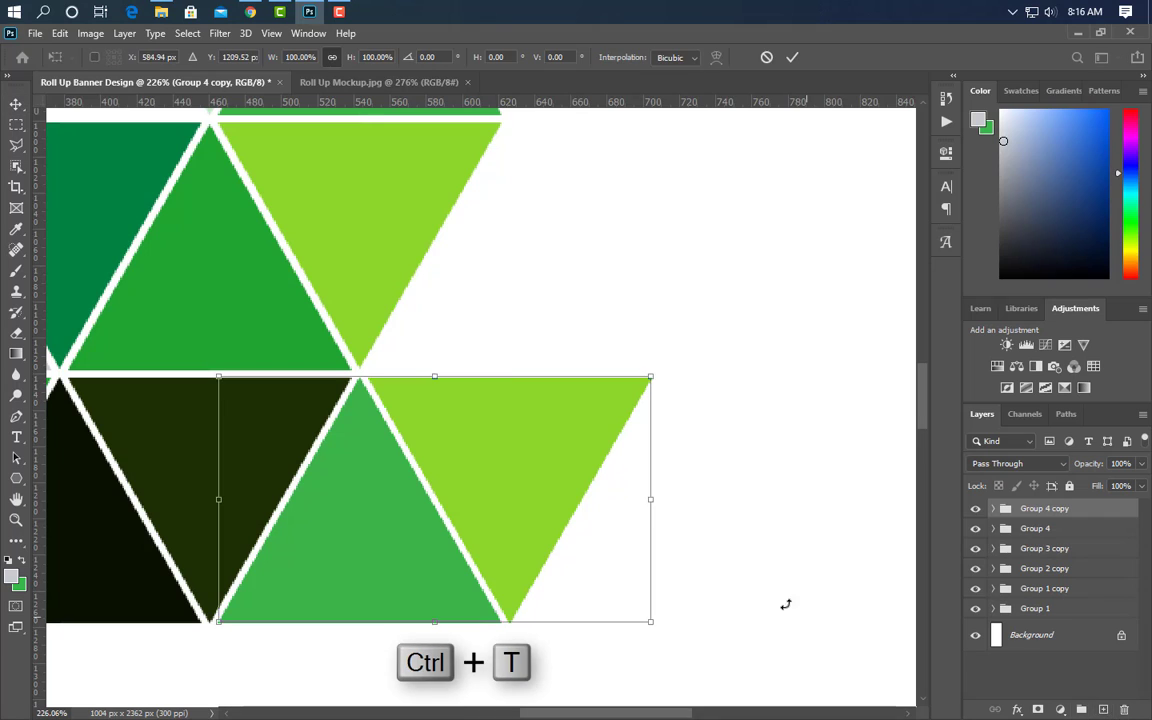
pyautogui.press('Right')
pyautogui.press('Right')
pyautogui.press('Right')
pyautogui.press('Right')
pyautogui.press('Right')
pyautogui.press('Right')
pyautogui.press('Right')
pyautogui.press('Right')
pyautogui.press('Right')
pyautogui.press('Right')
pyautogui.press('Right')
pyautogui.press('Right')
pyautogui.press('Right')
pyautogui.press('Right')
pyautogui.press('Right')
pyautogui.press('Right')
pyautogui.press('Right')
pyautogui.press('Right')
pyautogui.press('Right')
pyautogui.press('Right')
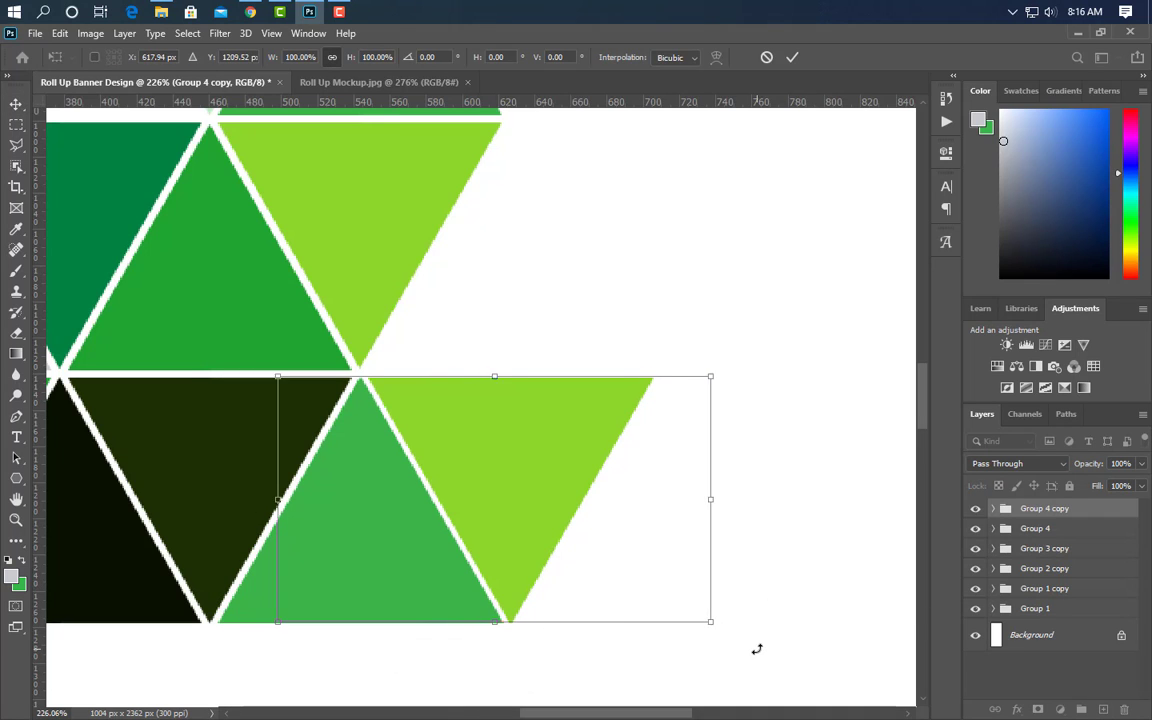
pyautogui.hotkey('shift', 'Right')
pyautogui.hotkey('shift', 'Right')
pyautogui.hotkey('shift', 'Right')
pyautogui.hotkey('shift', 'Right')
pyautogui.hotkey('shift', 'Right')
pyautogui.hotkey('shift', 'Right')
pyautogui.hotkey('shift', 'Right')
pyautogui.hotkey('shift', 'Right')
pyautogui.hotkey('shift', 'Right')
pyautogui.hotkey('shift', 'Right')
pyautogui.hotkey('shift', 'Right')
pyautogui.press('Right')
pyautogui.press('Right')
pyautogui.press('Right')
pyautogui.press('Right')
pyautogui.press('Right')
pyautogui.press('Right')
pyautogui.press('Right')
pyautogui.press('Right')
pyautogui.press('Right')
pyautogui.press('Right')
pyautogui.press('Right')
pyautogui.press('Right')
pyautogui.press('Right')
pyautogui.press('Right')
pyautogui.press('Right')
pyautogui.press('Right')
pyautogui.press('Right')
pyautogui.press('Right')
pyautogui.press('Right')
pyautogui.press('Right')
pyautogui.press('Right')
pyautogui.press('Right')
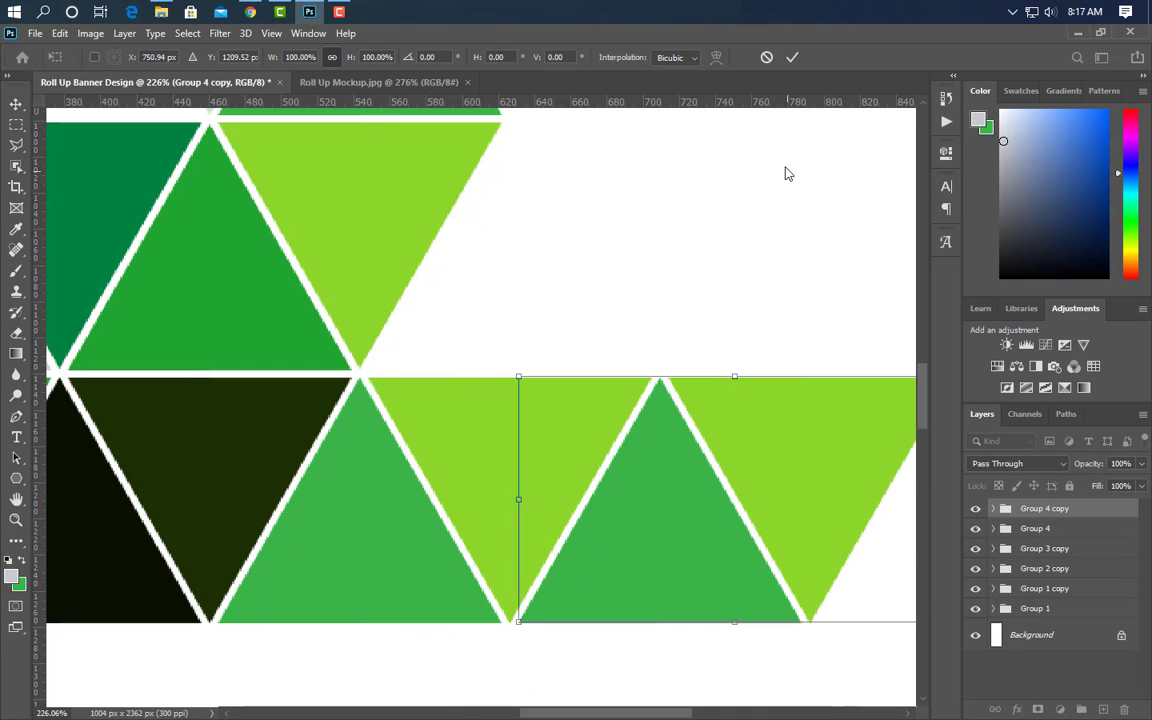
pyautogui.click(791, 58)
# - Recolour the duplicate's upward triangle grey and its right triangle dark green
pyautogui.scroll(-3, 746, 561)
pyautogui.click(669, 591)
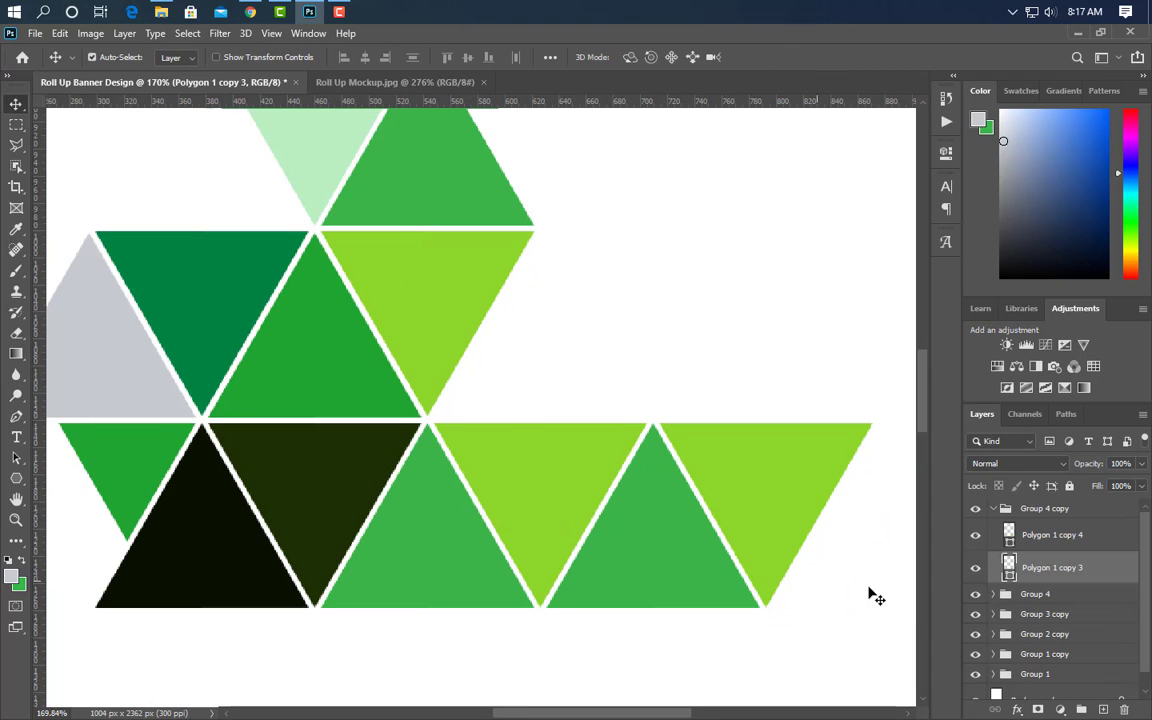
pyautogui.doubleClick(1008, 574)
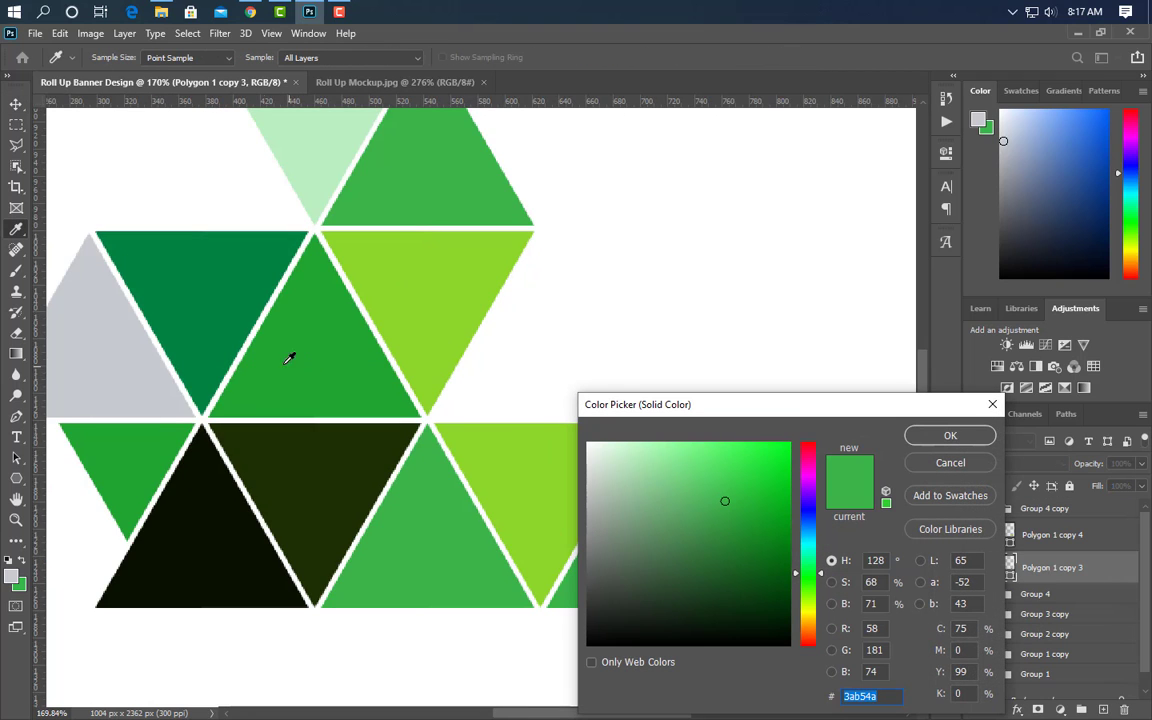
pyautogui.click(108, 327)
pyautogui.click(918, 436)
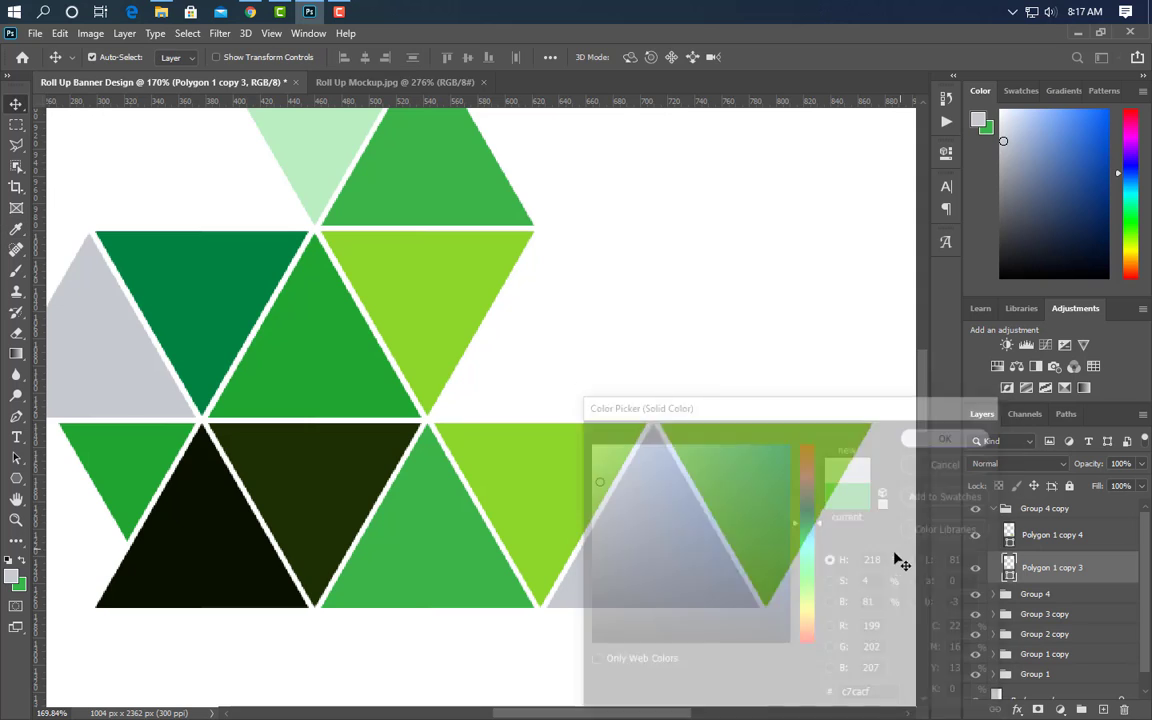
pyautogui.doubleClick(1009, 545)
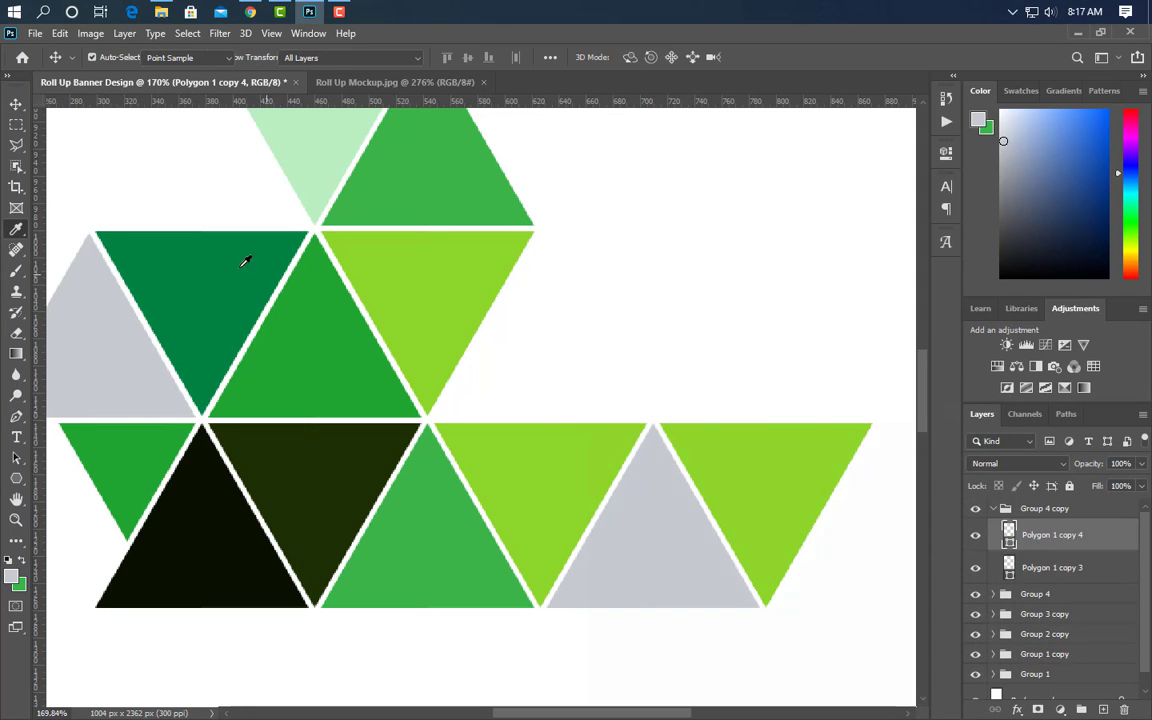
pyautogui.click(244, 257)
pyautogui.click(950, 436)
pyautogui.press('v')
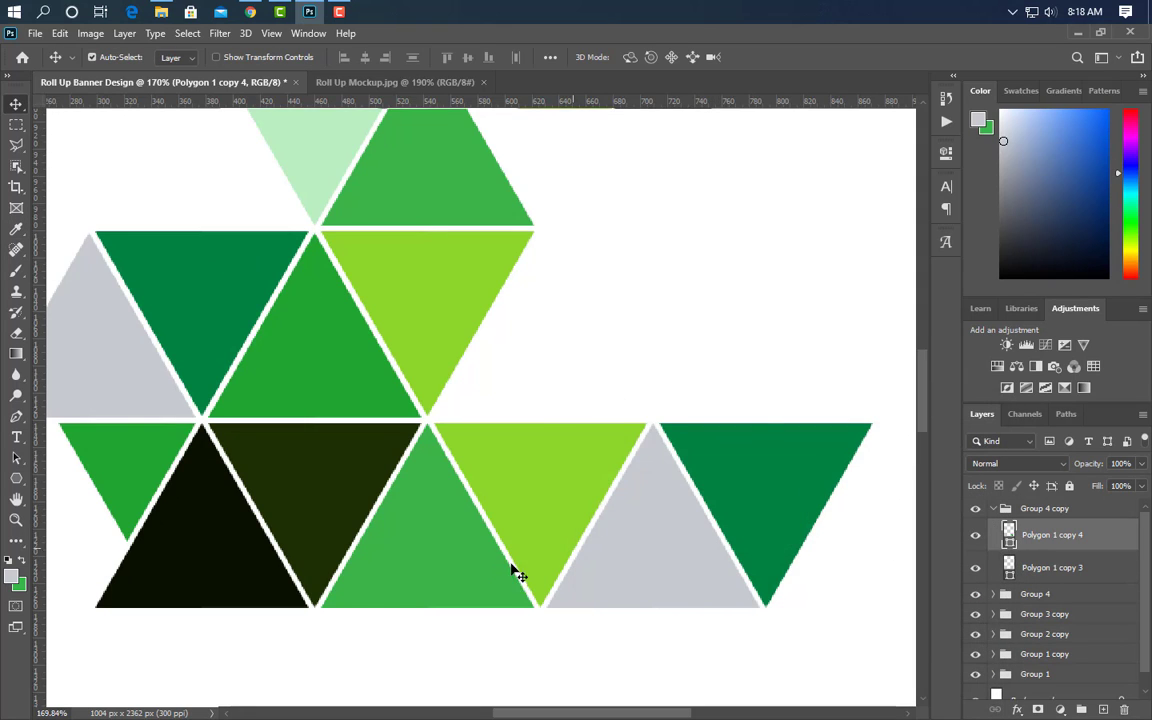
pyautogui.scroll(-2, 425, 590)
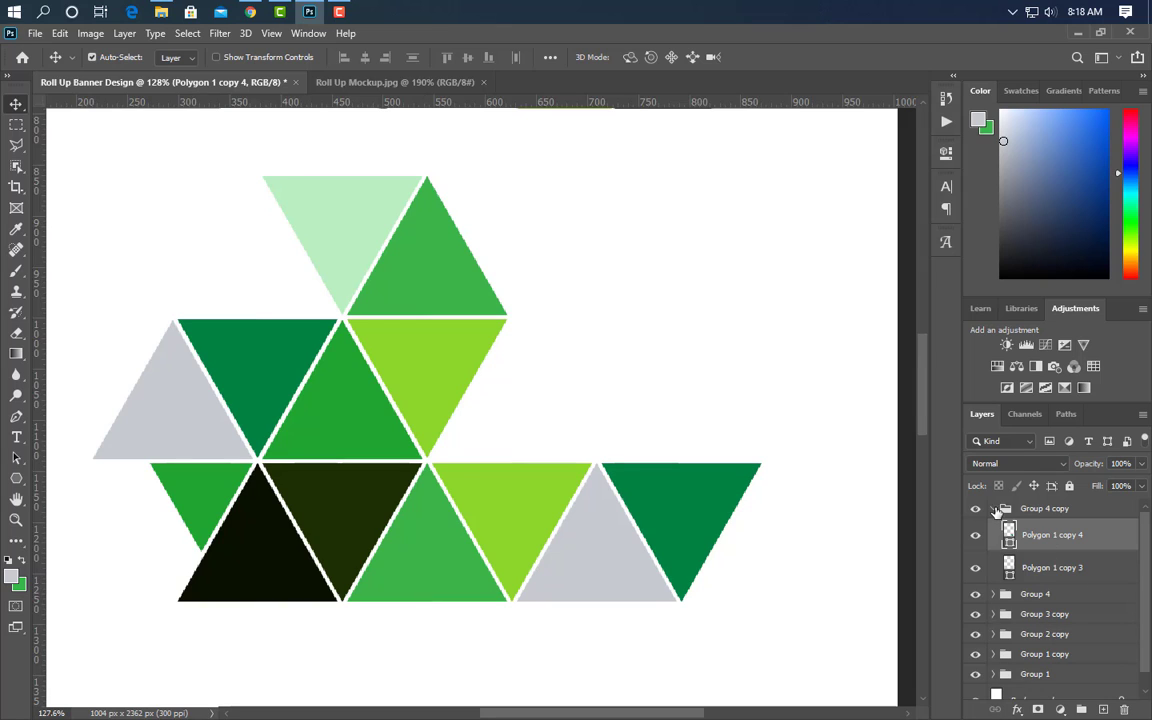
# - Group both triangle pairs into Group 5, duplicate it, and shift the copy right
pyautogui.click(997, 510)
pyautogui.keyDown('shift'); pyautogui.click(1050, 528); pyautogui.keyUp('shift')
pyautogui.click(1081, 710)
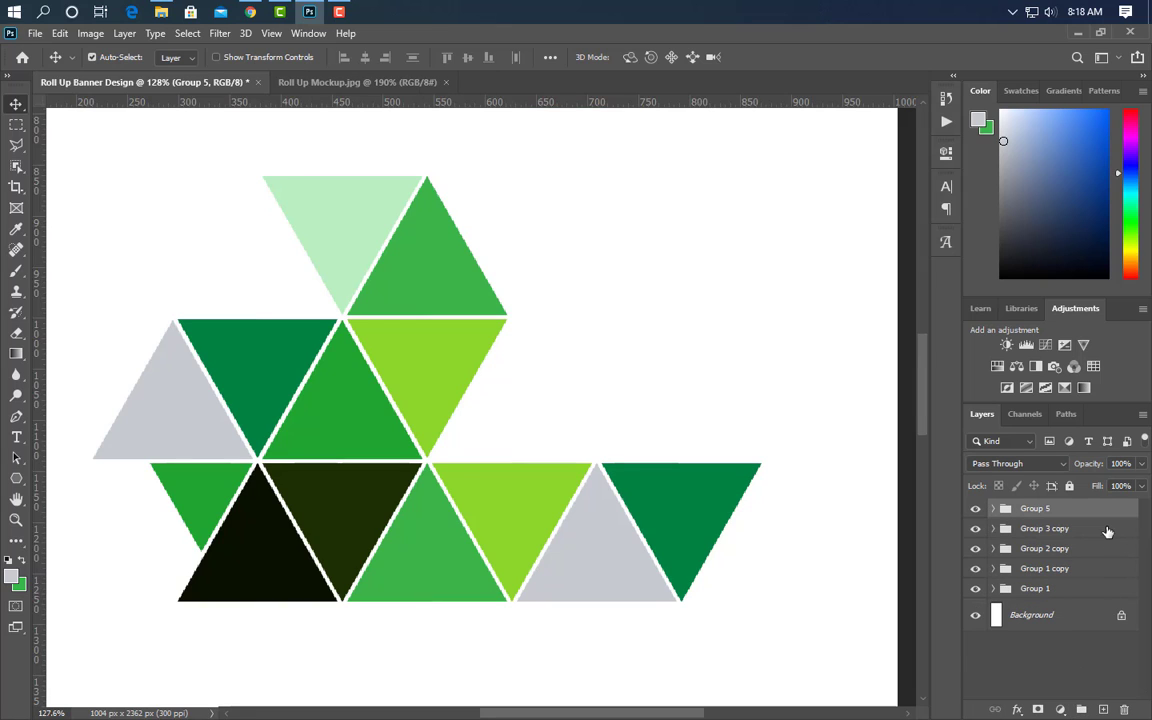
pyautogui.moveTo(1104, 519); pyautogui.dragTo(1105, 701)
pyautogui.scroll(-2, 450, 583)
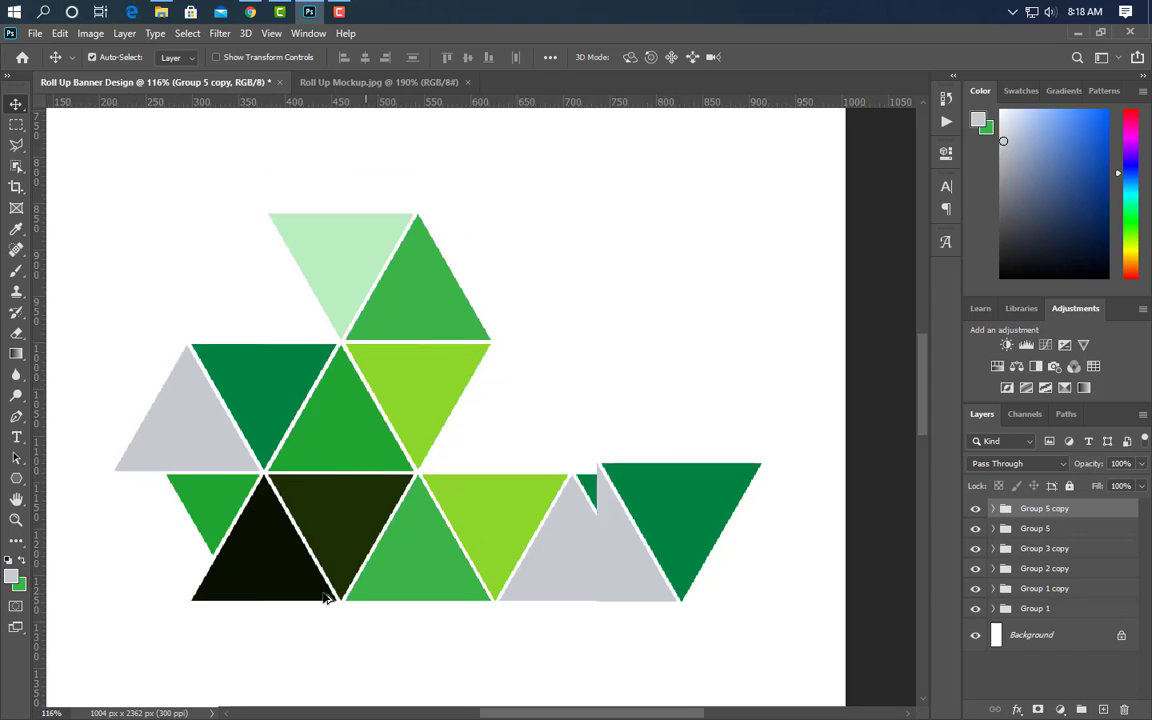
pyautogui.press('Right')
pyautogui.press('Right')
pyautogui.press('Right')
pyautogui.press('Right')
pyautogui.press('Right')
pyautogui.press('Right')
pyautogui.press('Right')
pyautogui.press('Right')
pyautogui.press('Right')
pyautogui.press('Right')
pyautogui.press('Right')
pyautogui.press('Right')
pyautogui.press('Right')
pyautogui.press('Right')
pyautogui.press('Right')
pyautogui.press('Right')
pyautogui.press('Right')
pyautogui.press('Right')
pyautogui.press('Right')
pyautogui.press('Right')
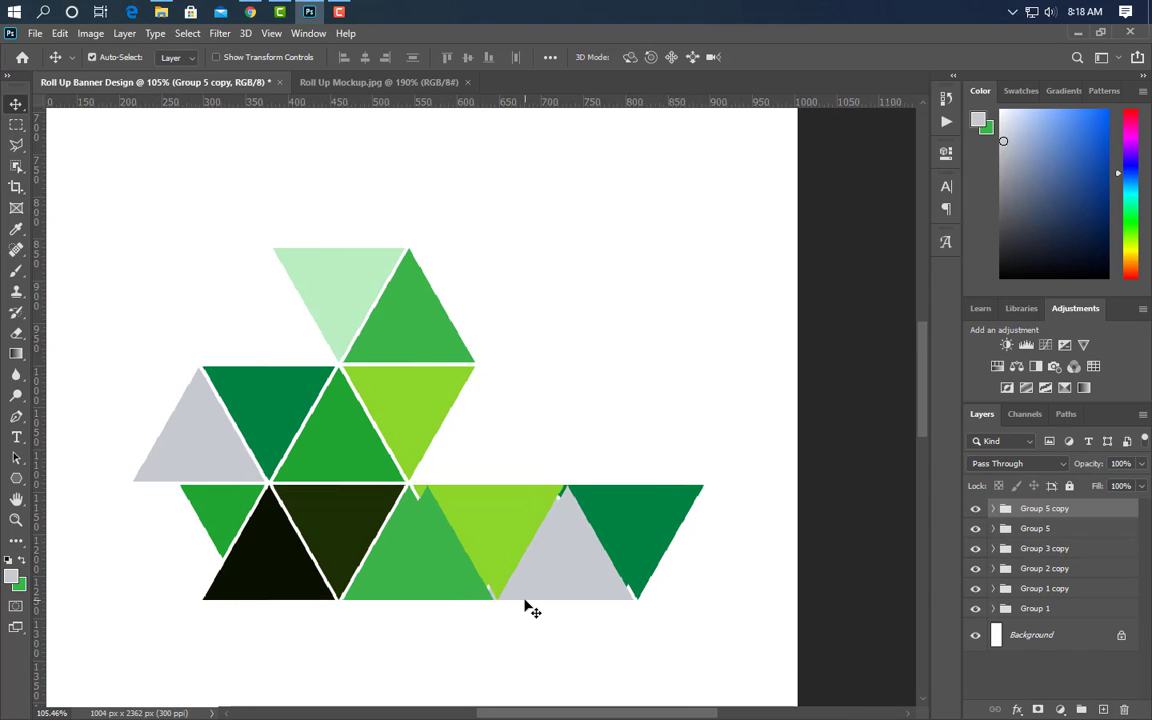
pyautogui.hotkey('shift', 'Right')
pyautogui.hotkey('shift', 'Right')
pyautogui.hotkey('shift', 'Right')
pyautogui.hotkey('shift', 'Right')
pyautogui.hotkey('shift', 'Right')
pyautogui.hotkey('shift', 'Right')
pyautogui.hotkey('shift', 'Right')
pyautogui.hotkey('shift', 'Right')
pyautogui.hotkey('shift', 'Right')
pyautogui.hotkey('shift', 'Right')
pyautogui.hotkey('shift', 'Right')
pyautogui.hotkey('shift', 'Right')
pyautogui.hotkey('shift', 'Right')
pyautogui.hotkey('shift', 'Right')
pyautogui.hotkey('shift', 'Right')
pyautogui.hotkey('shift', 'Right')
pyautogui.hotkey('shift', 'Right')
pyautogui.hotkey('shift', 'Right')
pyautogui.hotkey('shift', 'Right')
pyautogui.hotkey('shift', 'Right')
pyautogui.hotkey('shift', 'Right')
pyautogui.hotkey('shift', 'Right')
pyautogui.hotkey('shift', 'Right')
pyautogui.hotkey('shift', 'Right')
pyautogui.hotkey('shift', 'Right')
pyautogui.hotkey('shift', 'Right')
pyautogui.hotkey('shift', 'Right')
pyautogui.hotkey('shift', 'Right')
pyautogui.hotkey('shift', 'Right')
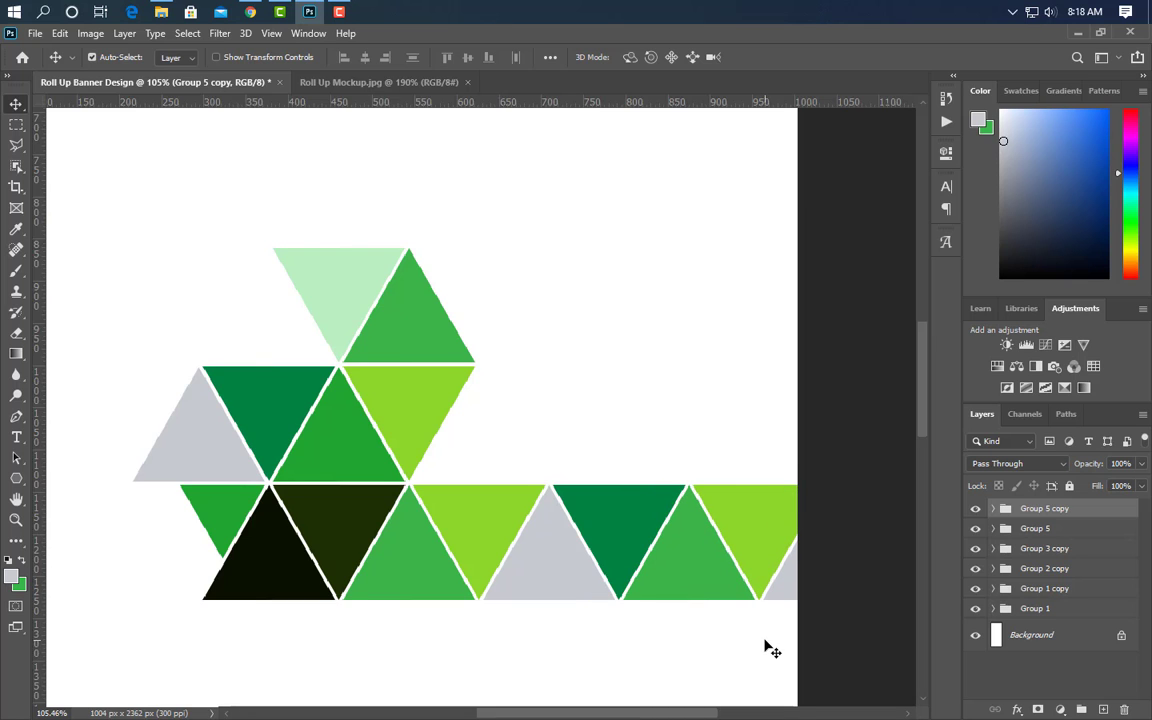
# - Recolour the copy's first triangles pale green and bright saturated green
pyautogui.scroll(2, 805, 622)
pyautogui.click(636, 539)
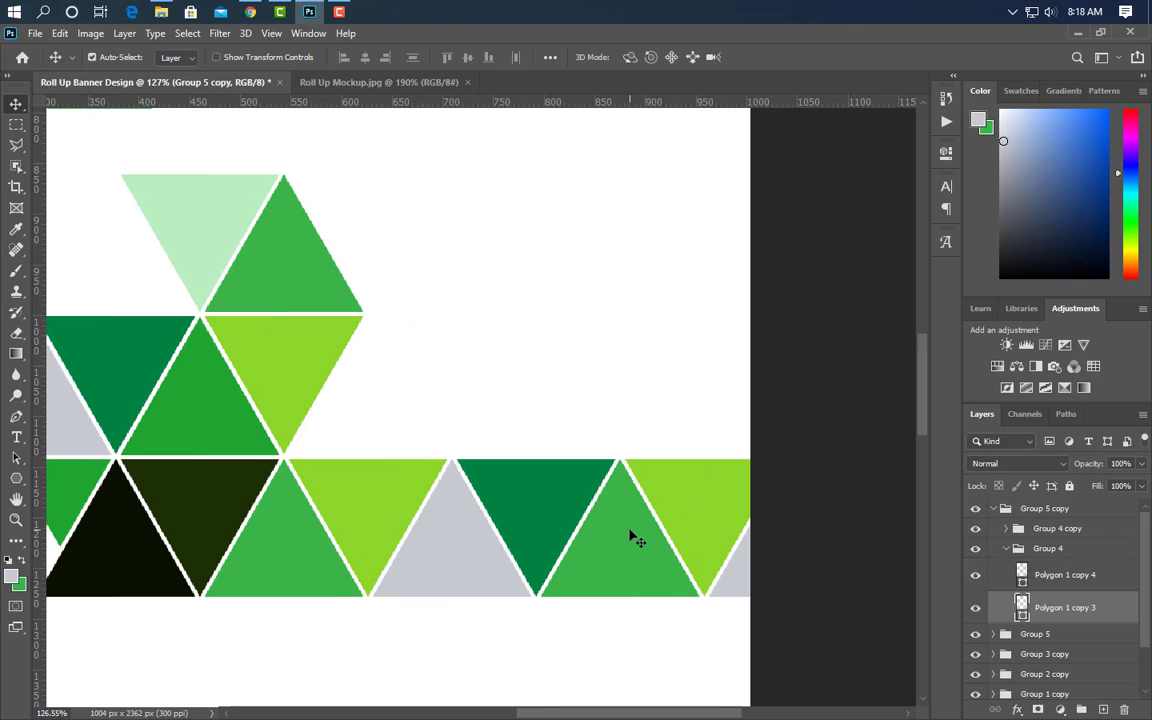
pyautogui.click(200, 216)
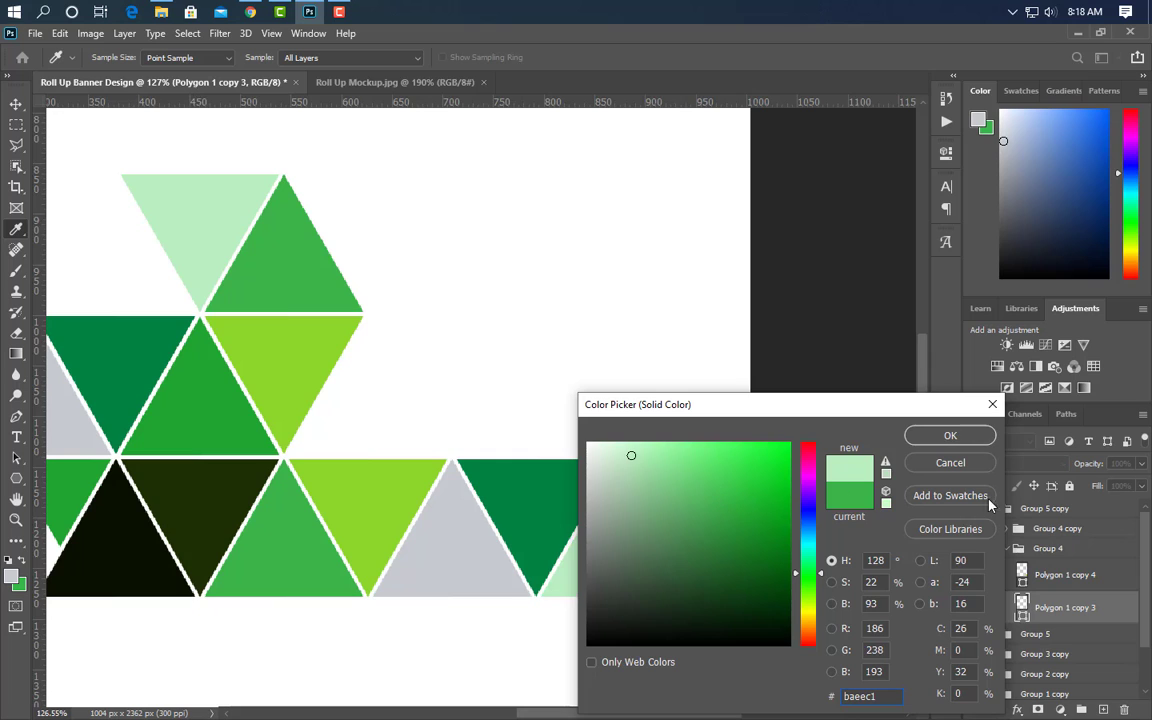
pyautogui.click(950, 436)
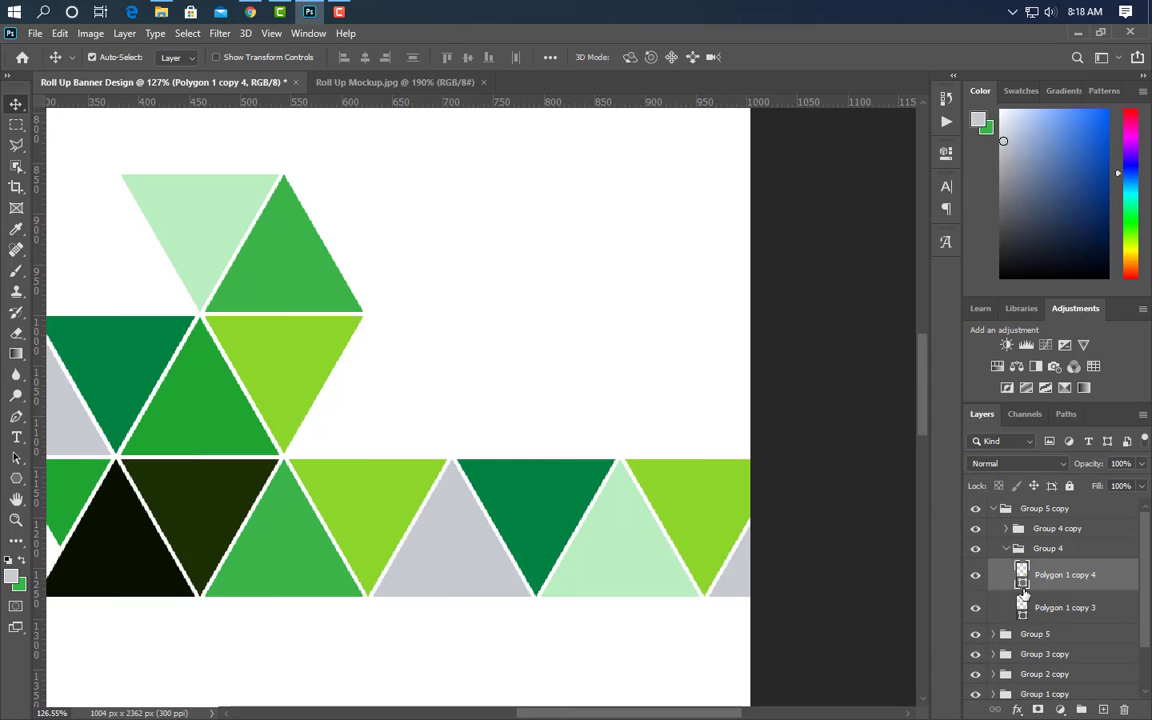
pyautogui.doubleClick(1022, 585)
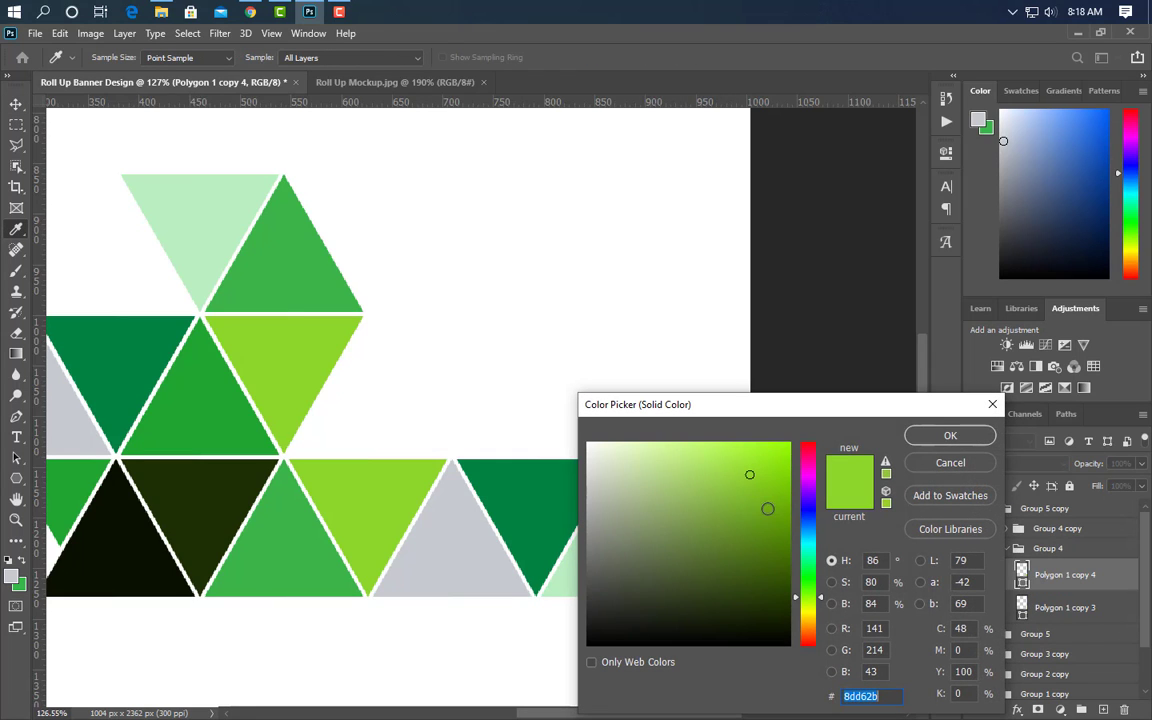
pyautogui.moveTo(779, 462); pyautogui.dragTo(826, 402)
pyautogui.click(941, 438)
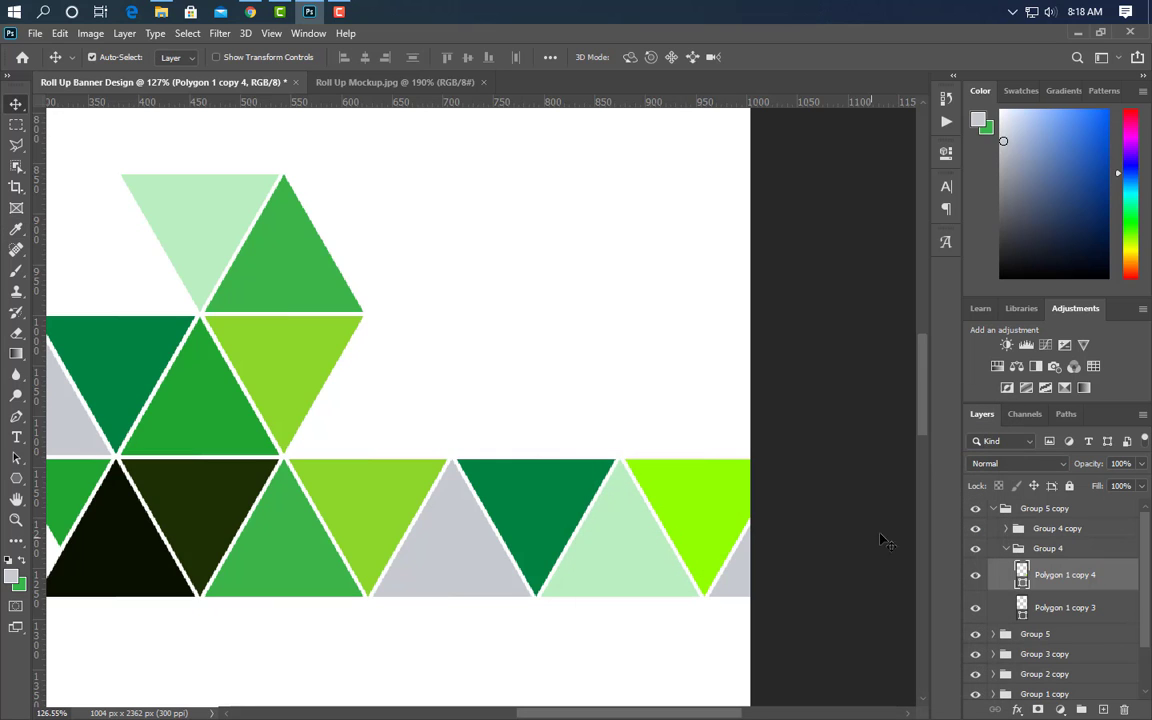
# - Turn the grey triangle at the row's right end medium green
pyautogui.click(749, 590)
pyautogui.doubleClick(1022, 588)
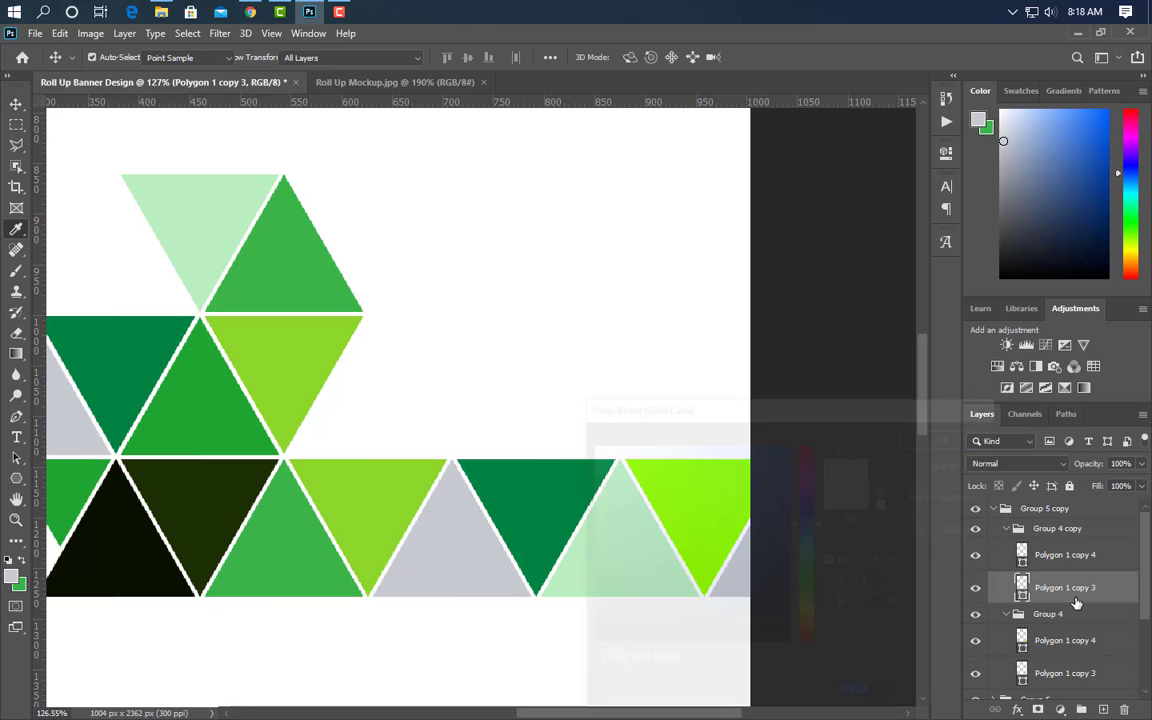
pyautogui.moveTo(818, 410); pyautogui.dragTo(990, 389)
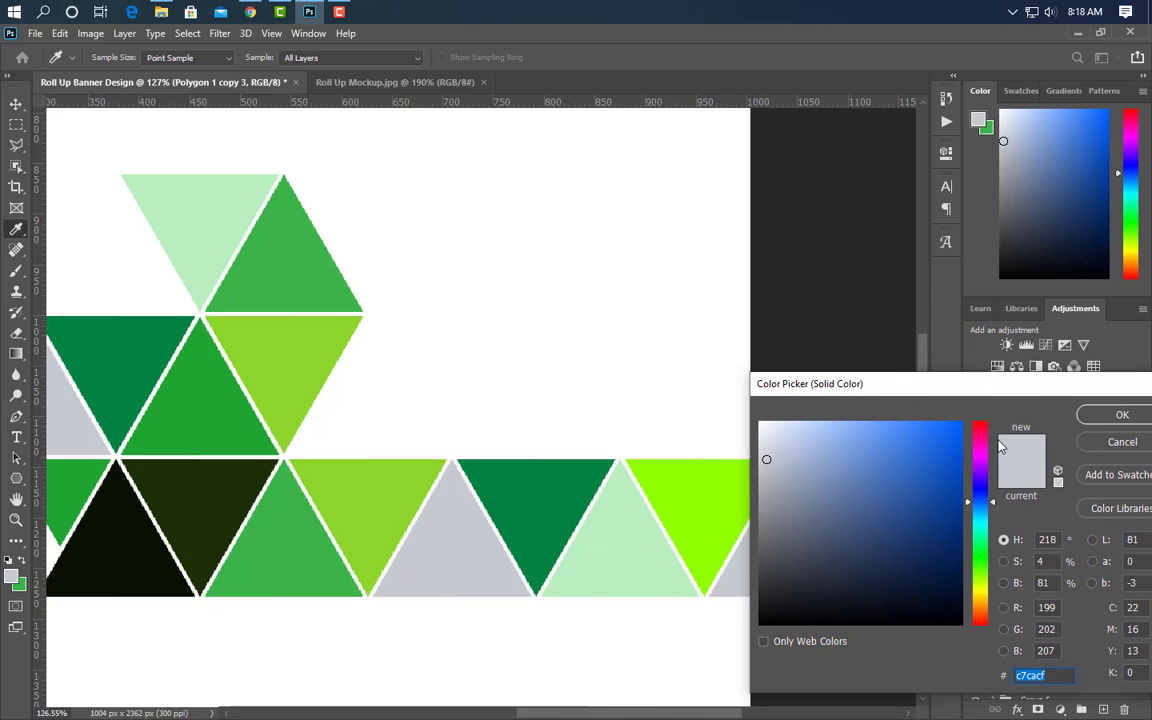
pyautogui.click(201, 397)
pyautogui.click(1115, 416)
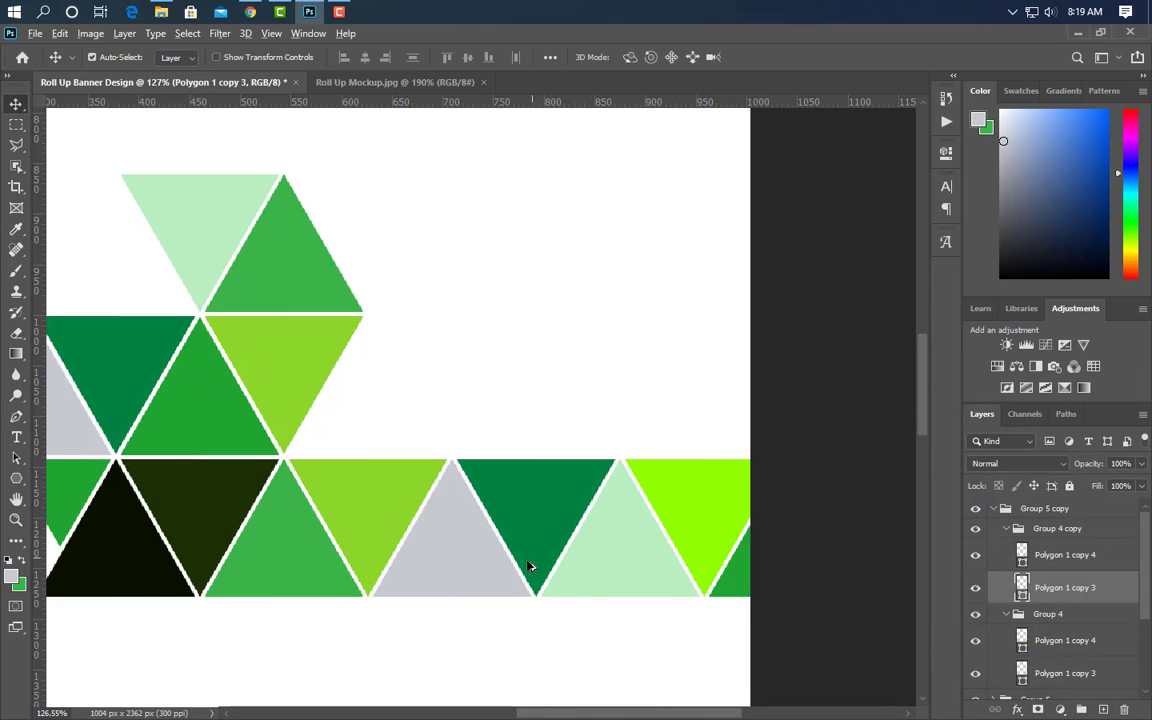
pyautogui.scroll(-2, 530, 566)
# - Bring the off-canvas triangle onto the banner, flip it upright, and set it beside the light green triangle
pyautogui.click(990, 558)
pyautogui.hotkey('ctrl', 't')
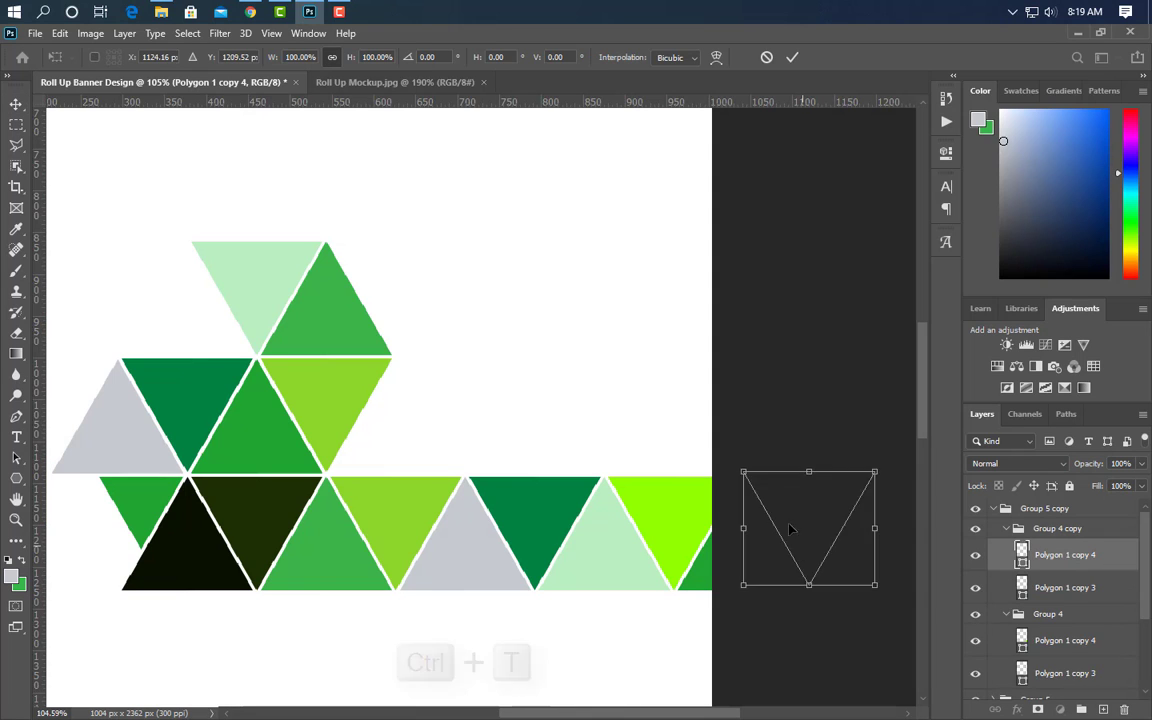
pyautogui.moveTo(789, 527); pyautogui.dragTo(404, 414)
pyautogui.rightClick(405, 421)
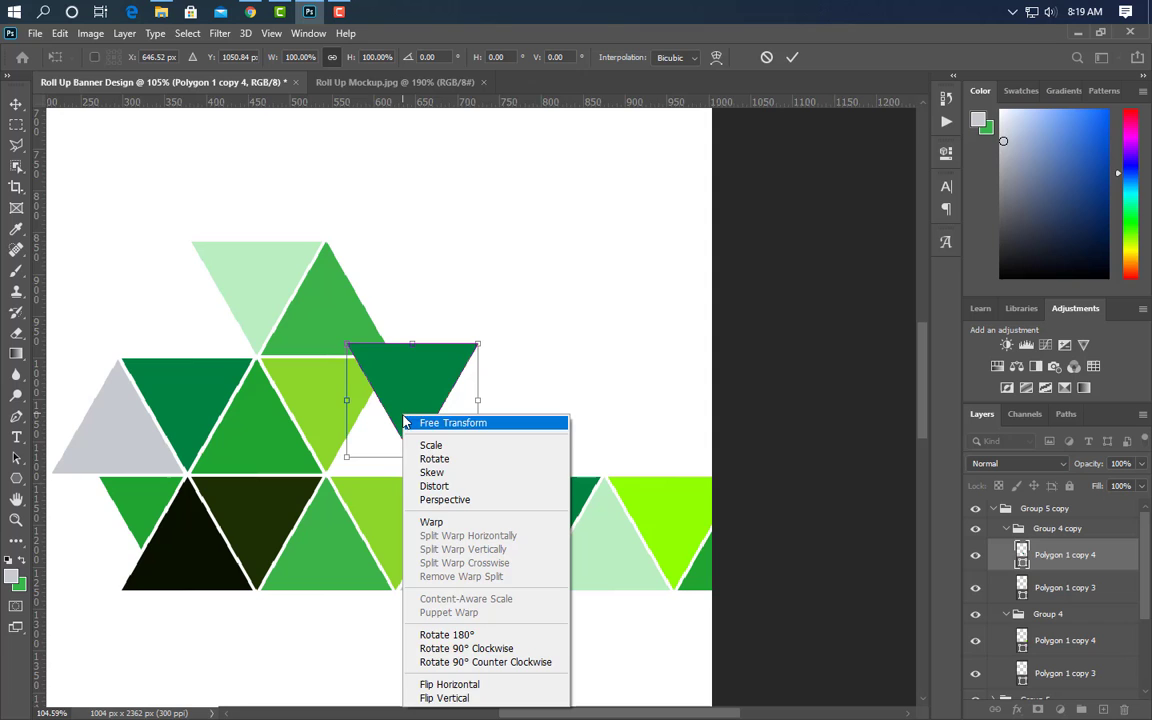
pyautogui.click(444, 698)
pyautogui.scroll(2, 338, 487)
pyautogui.scroll(3, 338, 487)
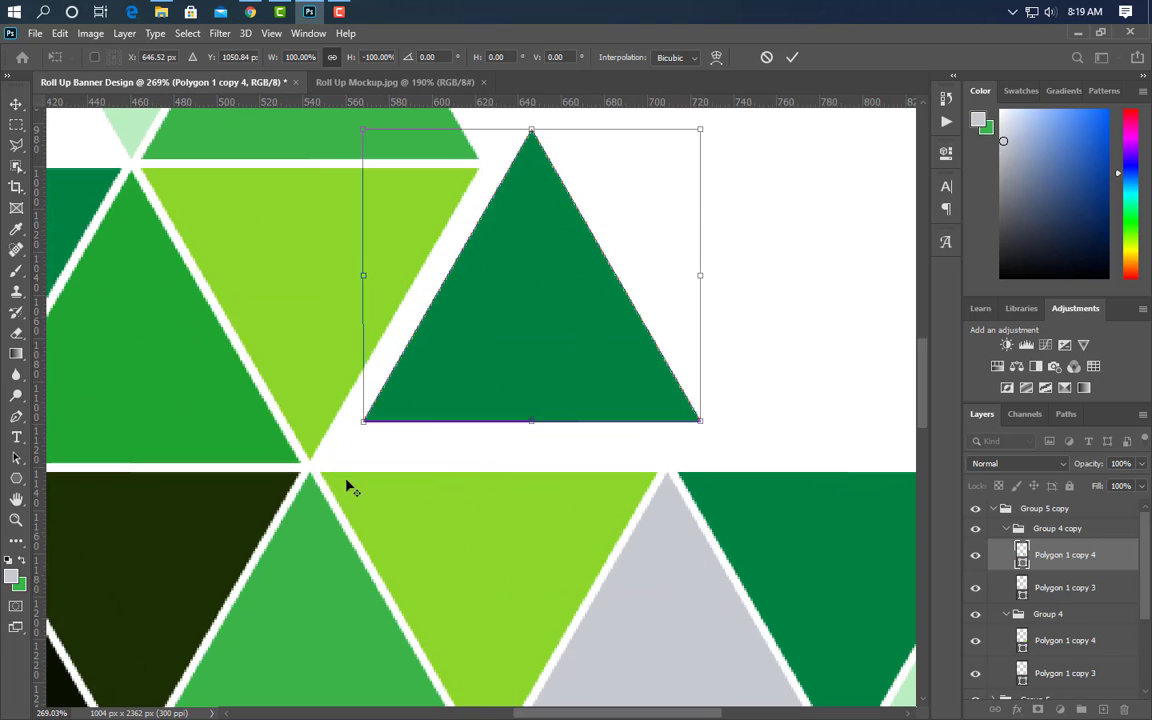
pyautogui.moveTo(433, 390); pyautogui.dragTo(391, 428)
# - Enlarge the triangle to about 648% and commit the transform
pyautogui.scroll(-10, 391, 428)
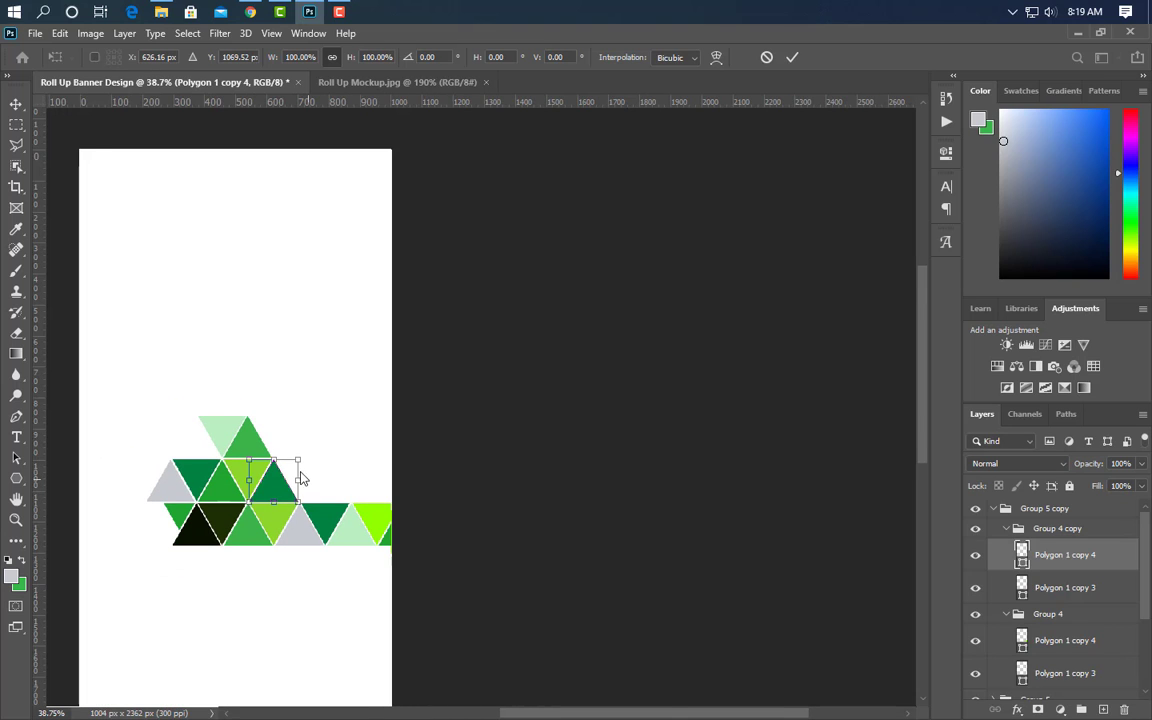
pyautogui.moveTo(298, 458); pyautogui.dragTo(618, 332)
pyautogui.moveTo(544, 248); pyautogui.dragTo(582, 246)
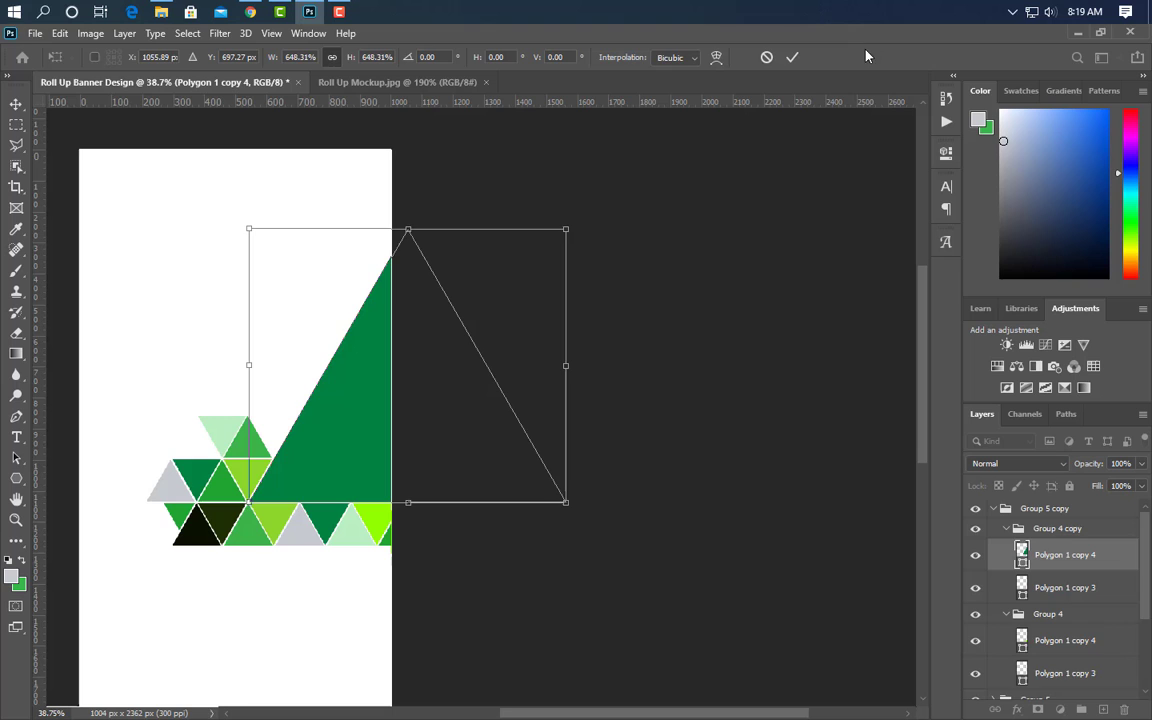
pyautogui.click(791, 57)
pyautogui.scroll(3, 154, 514)
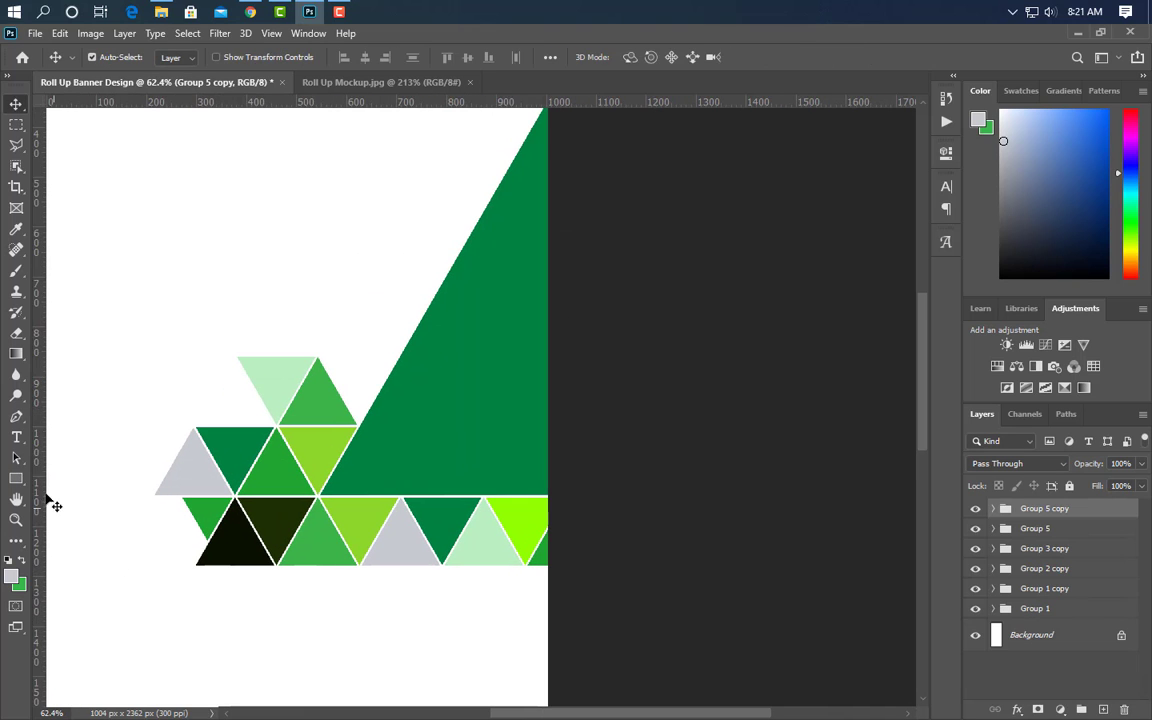
# - Draw a long rectangle across the page and rotate it to 120°
pyautogui.click(17, 478)
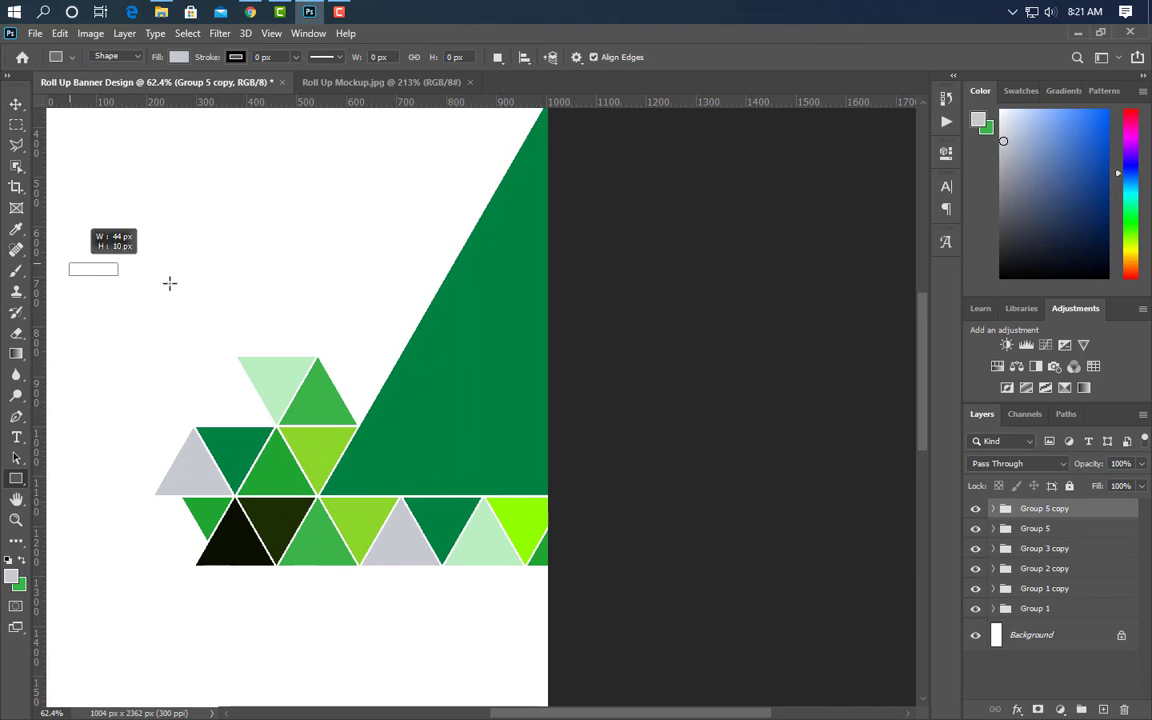
pyautogui.moveTo(169, 283); pyautogui.dragTo(602, 290)
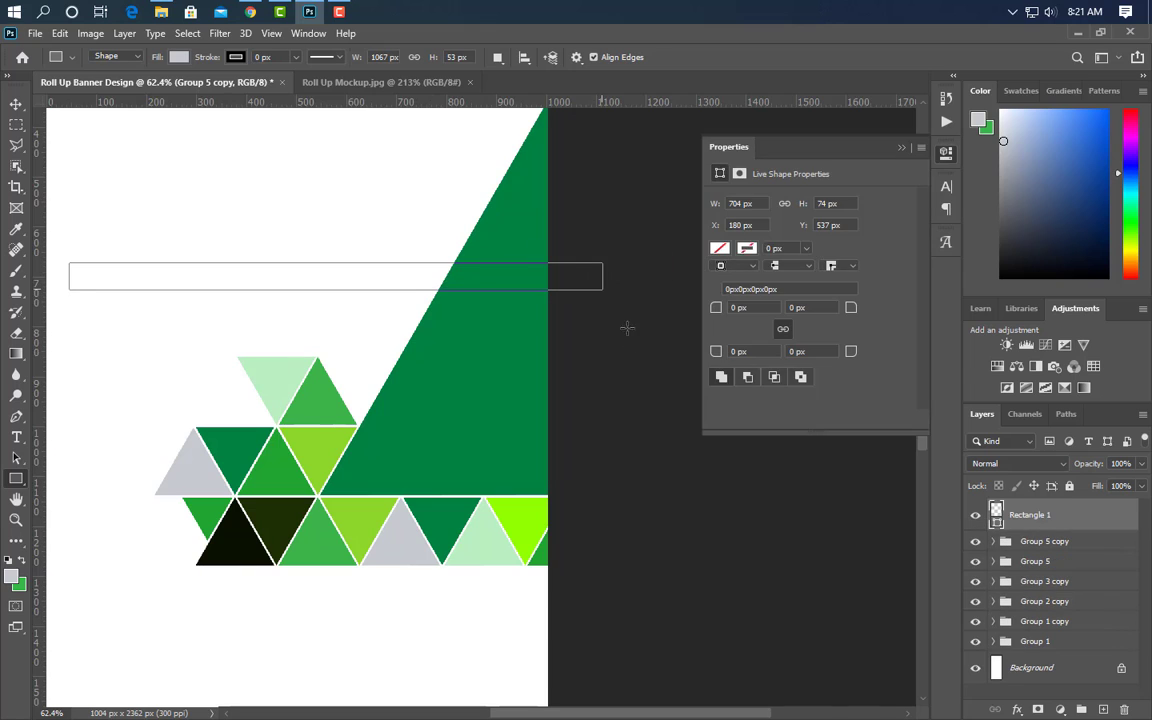
pyautogui.click(901, 148)
pyautogui.hotkey('ctrl', 't')
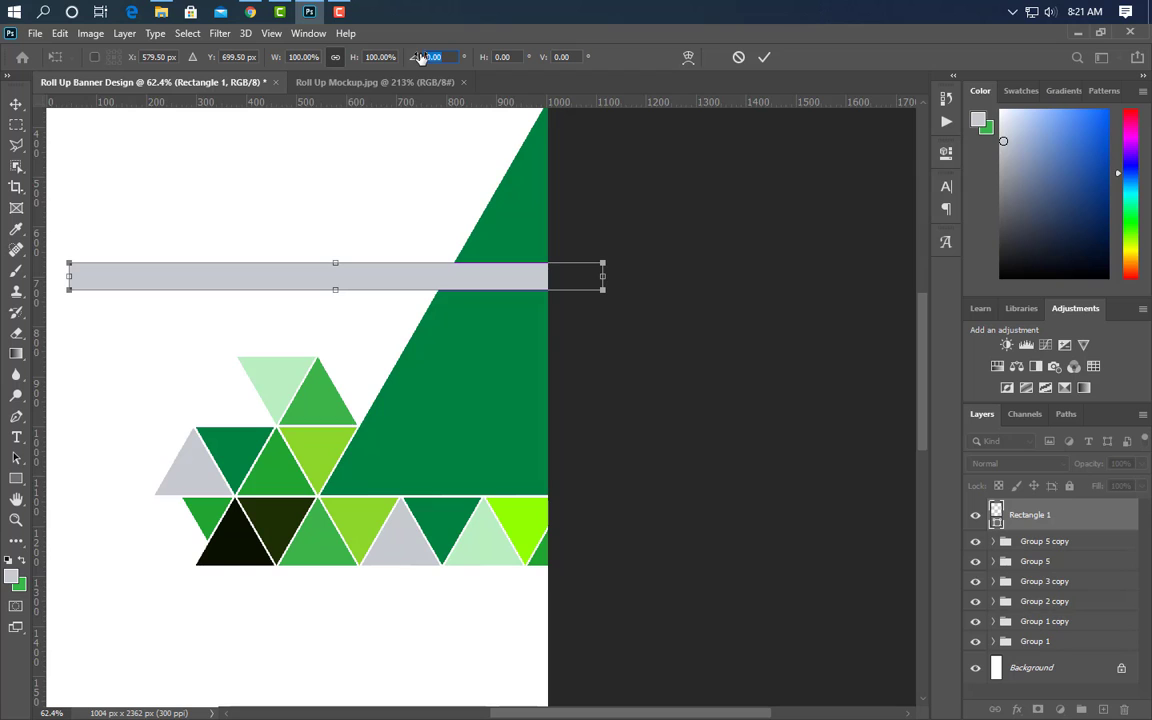
pyautogui.write('120')
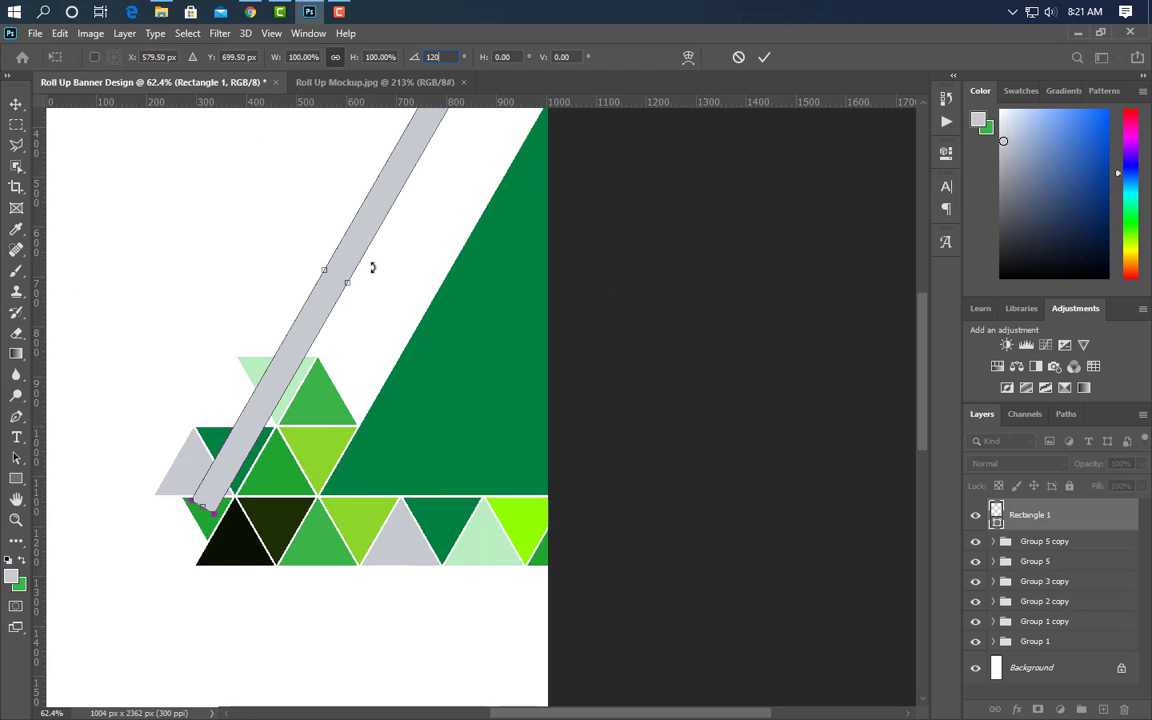
# - Position and widen the tilted bar along the large triangle's slanted edge
pyautogui.moveTo(296, 340); pyautogui.dragTo(398, 245)
pyautogui.scroll(5, 341, 376)
pyautogui.scroll(4, 341, 380)
pyautogui.moveTo(270, 455); pyautogui.dragTo(303, 459)
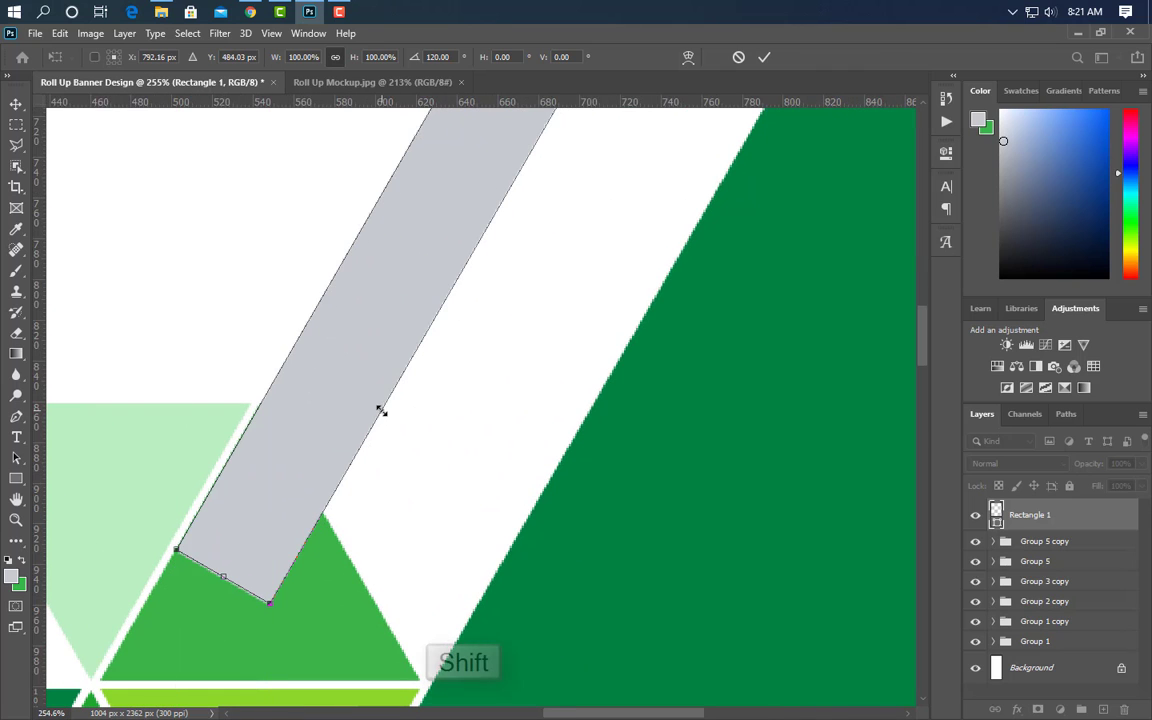
pyautogui.moveTo(381, 406); pyautogui.dragTo(484, 271)
pyautogui.scroll(-3, 505, 536)
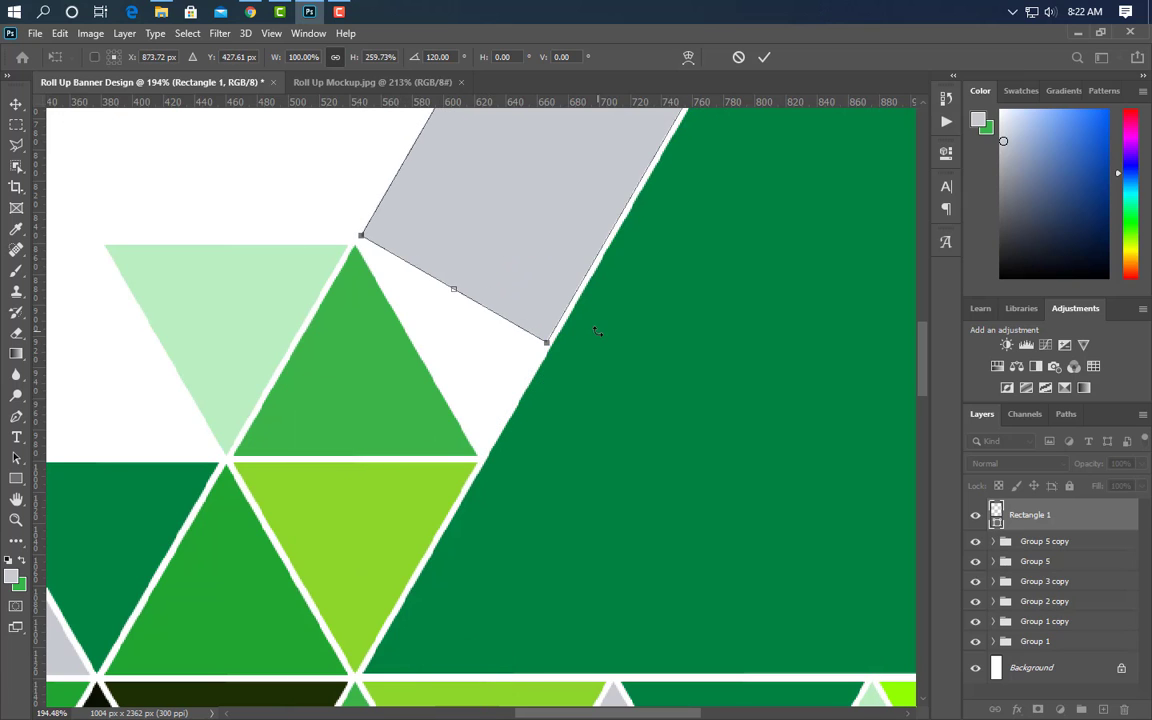
pyautogui.press('Return')
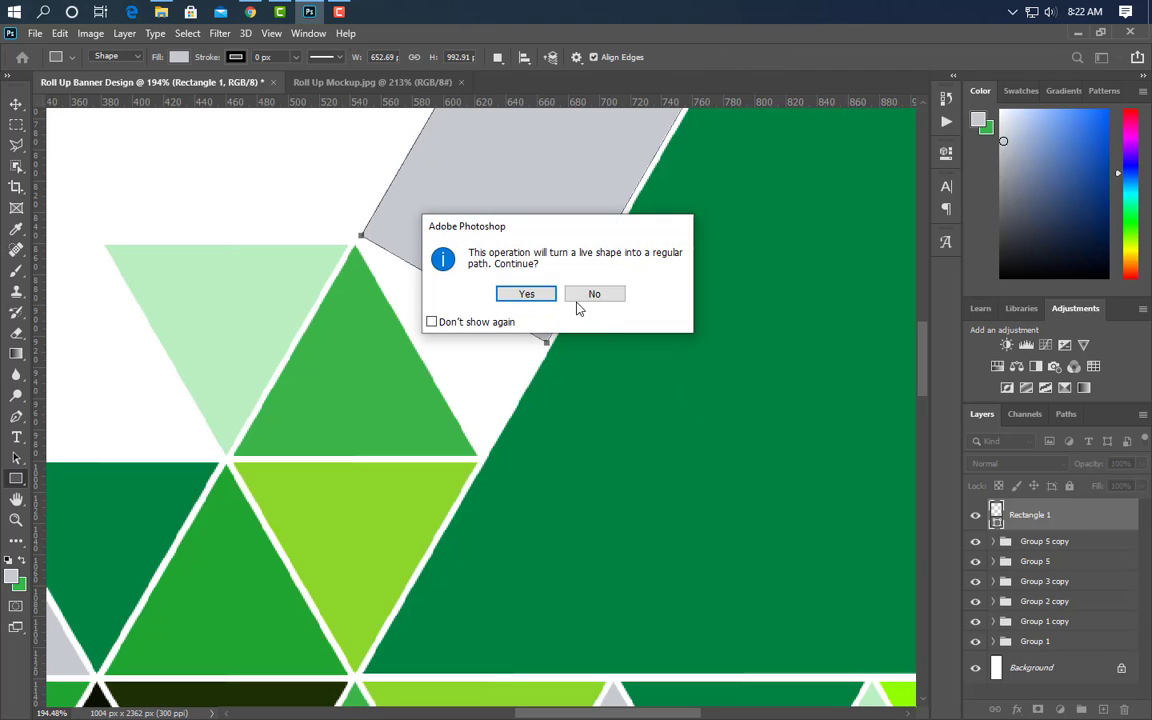
# - Fill the bar with the light-green triangle's colour
pyautogui.click(525, 295)
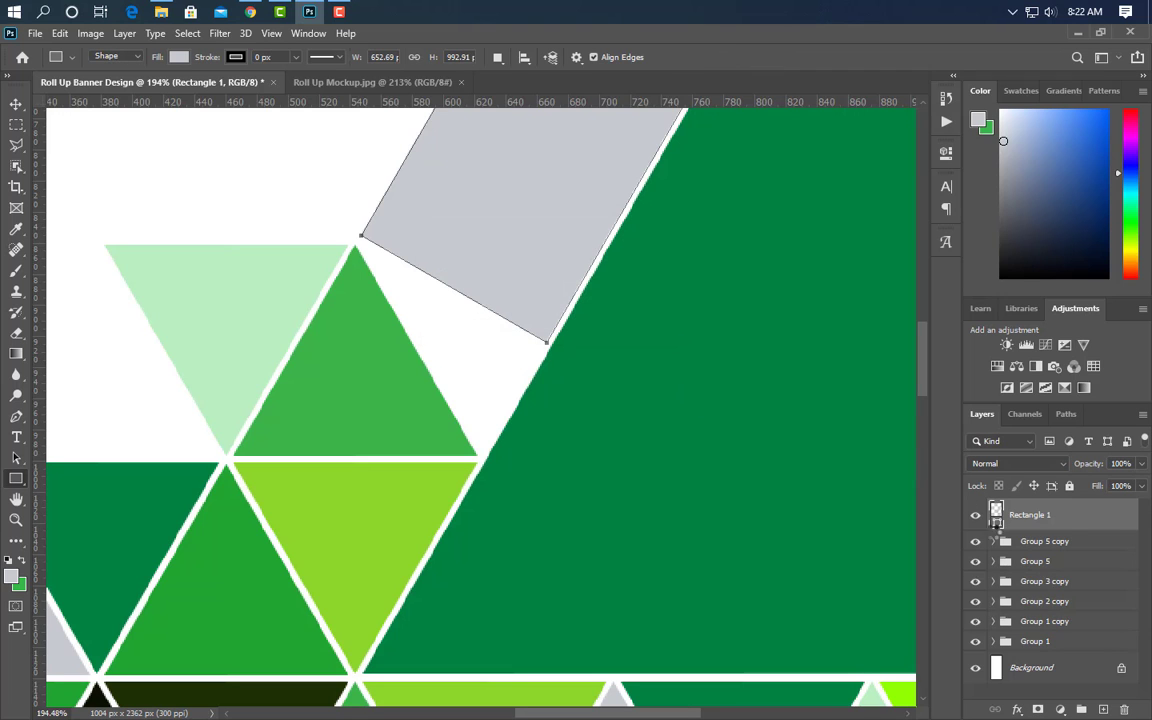
pyautogui.doubleClick(997, 515)
pyautogui.click(347, 527)
pyautogui.click(1092, 415)
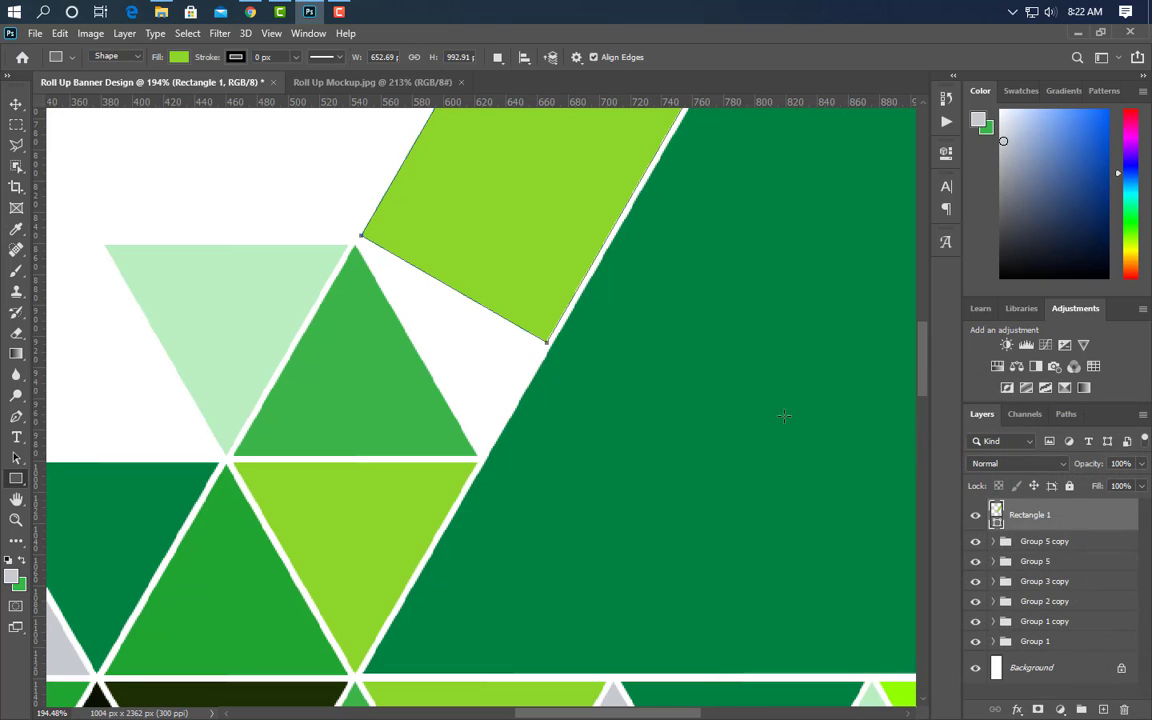
pyautogui.click(15, 104)
pyautogui.click(329, 363)
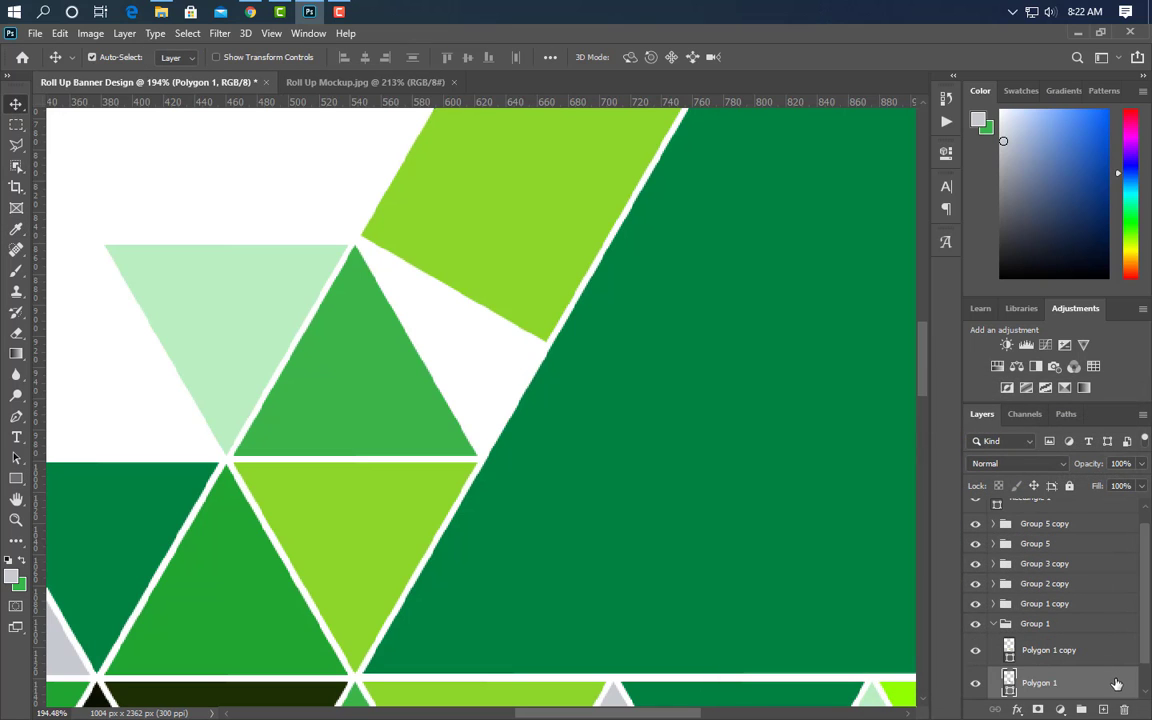
# - Duplicate Polygon 1, flip it vertically under the stripe, and colour it lime 8dd62b
pyautogui.moveTo(1116, 683); pyautogui.dragTo(1106, 708)
pyautogui.hotkey('ctrl', 't')
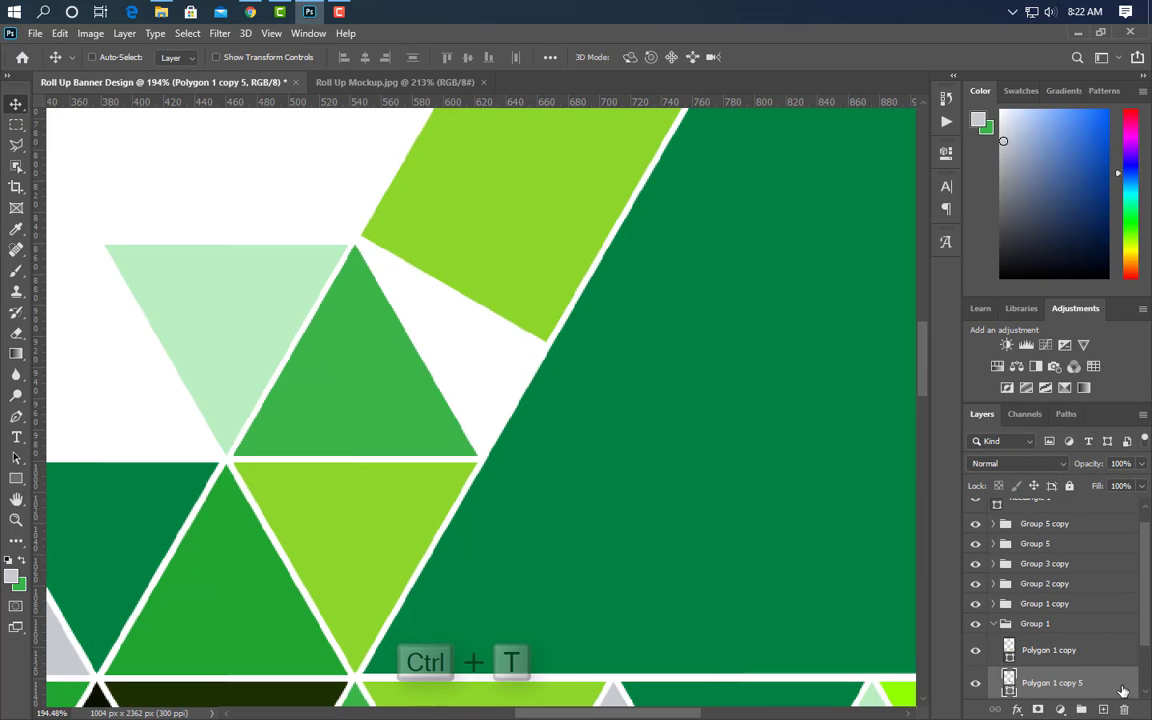
pyautogui.rightClick(398, 406)
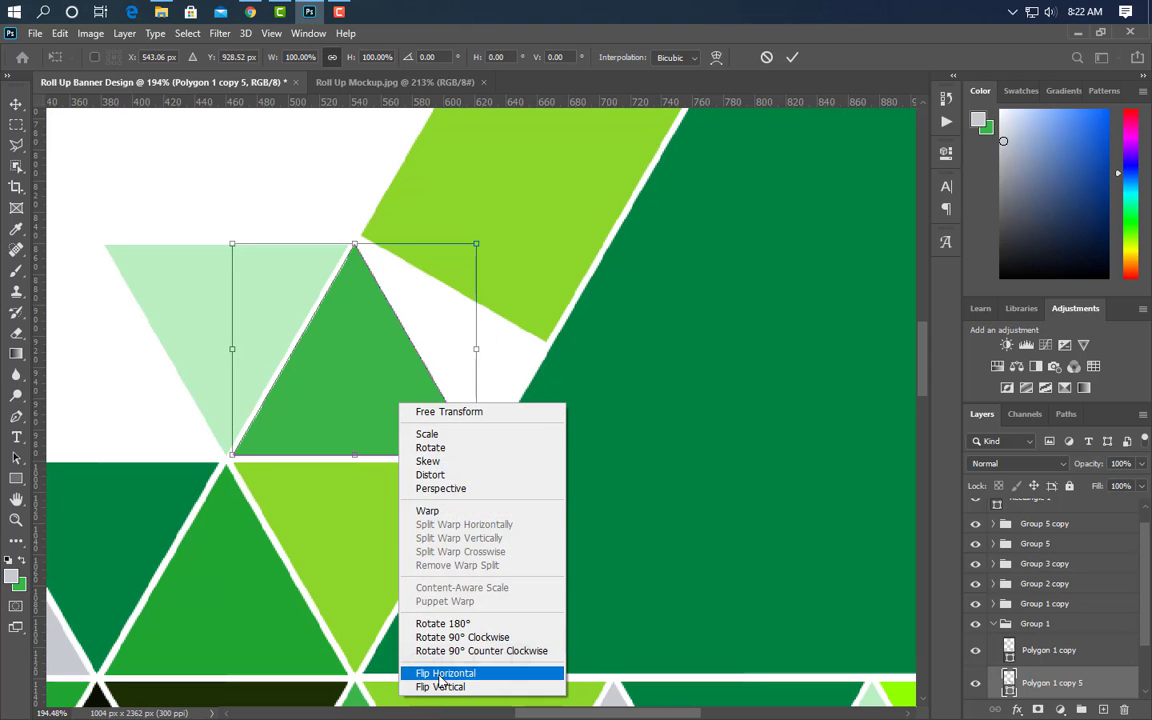
pyautogui.click(440, 682)
pyautogui.moveTo(347, 360); pyautogui.dragTo(471, 352)
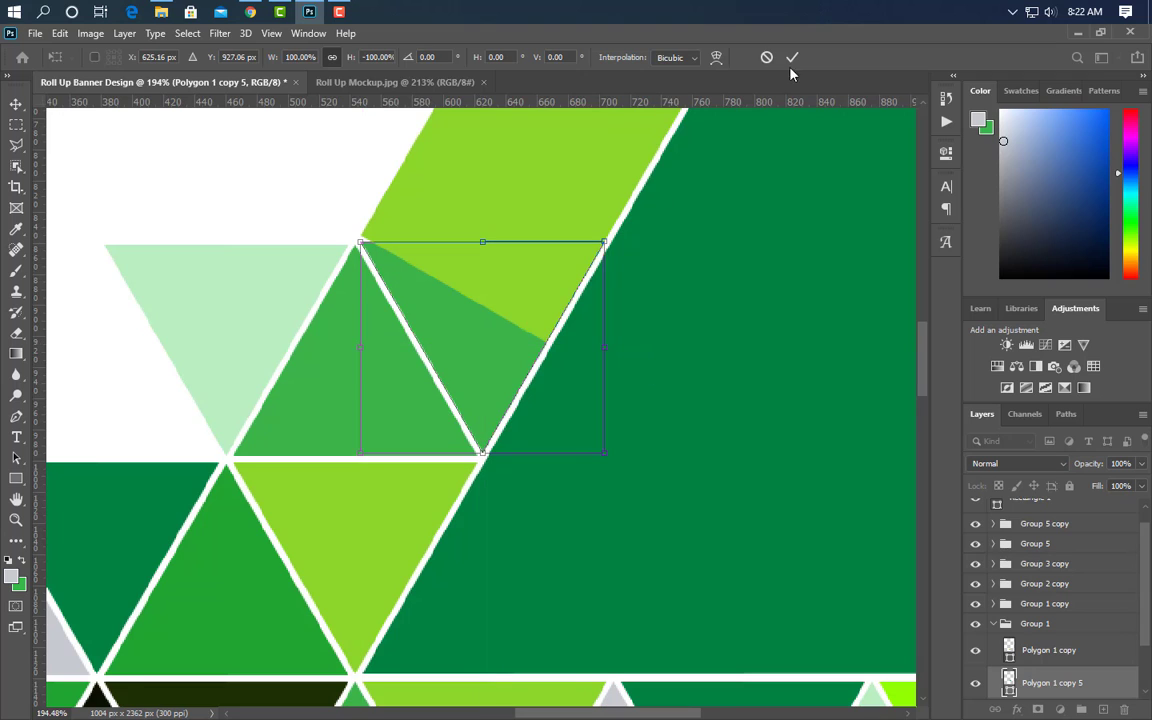
pyautogui.click(792, 58)
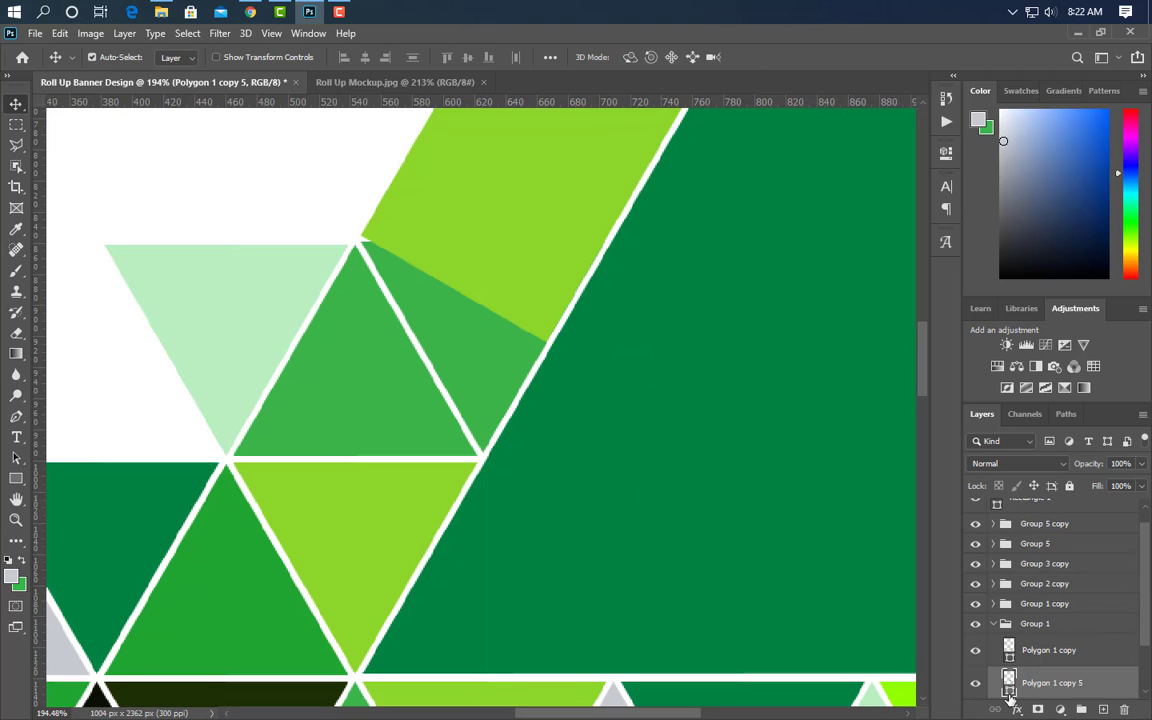
pyautogui.click(535, 226)
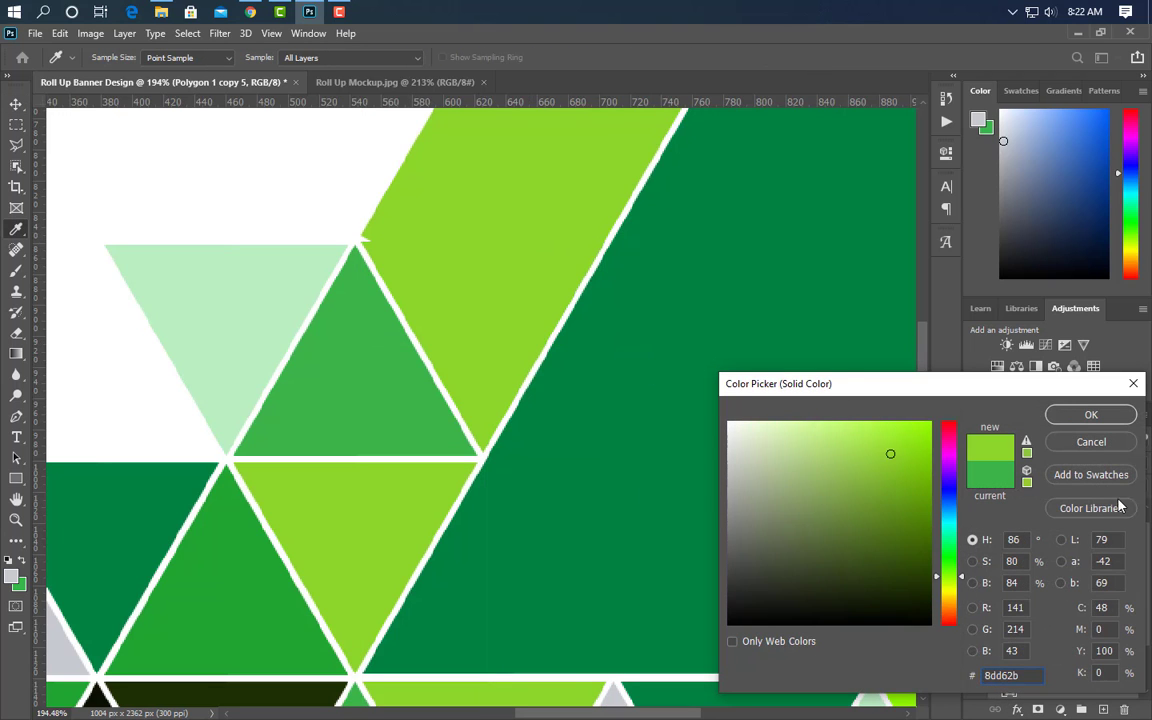
pyautogui.click(1091, 417)
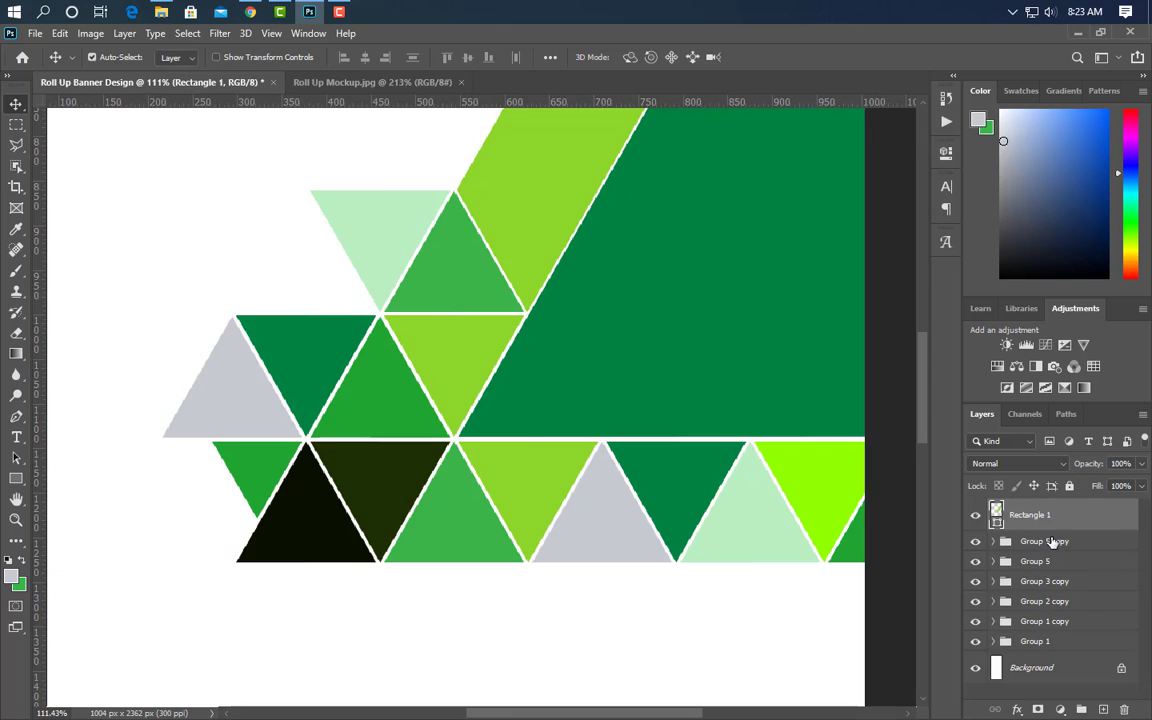
pyautogui.keyDown('ctrl'); pyautogui.click(1053, 543); pyautogui.keyUp('ctrl')
# - Select all the banner shape groups and combine them into Group 6
pyautogui.keyDown('ctrl'); pyautogui.click(1049, 564); pyautogui.keyUp('ctrl')
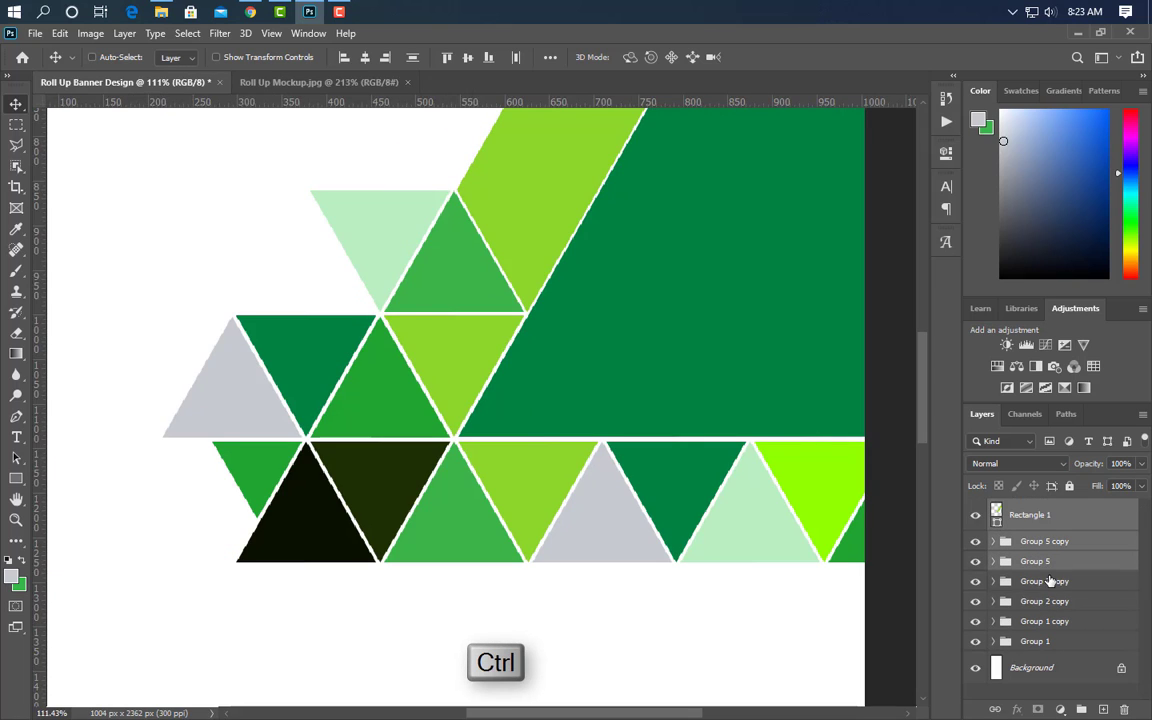
pyautogui.keyDown('ctrl'); pyautogui.click(1049, 581); pyautogui.keyUp('ctrl')
pyautogui.keyDown('ctrl'); pyautogui.click(1045, 601); pyautogui.keyUp('ctrl')
pyautogui.keyDown('ctrl'); pyautogui.click(1045, 621); pyautogui.keyUp('ctrl')
pyautogui.keyDown('ctrl'); pyautogui.click(1035, 641); pyautogui.keyUp('ctrl')
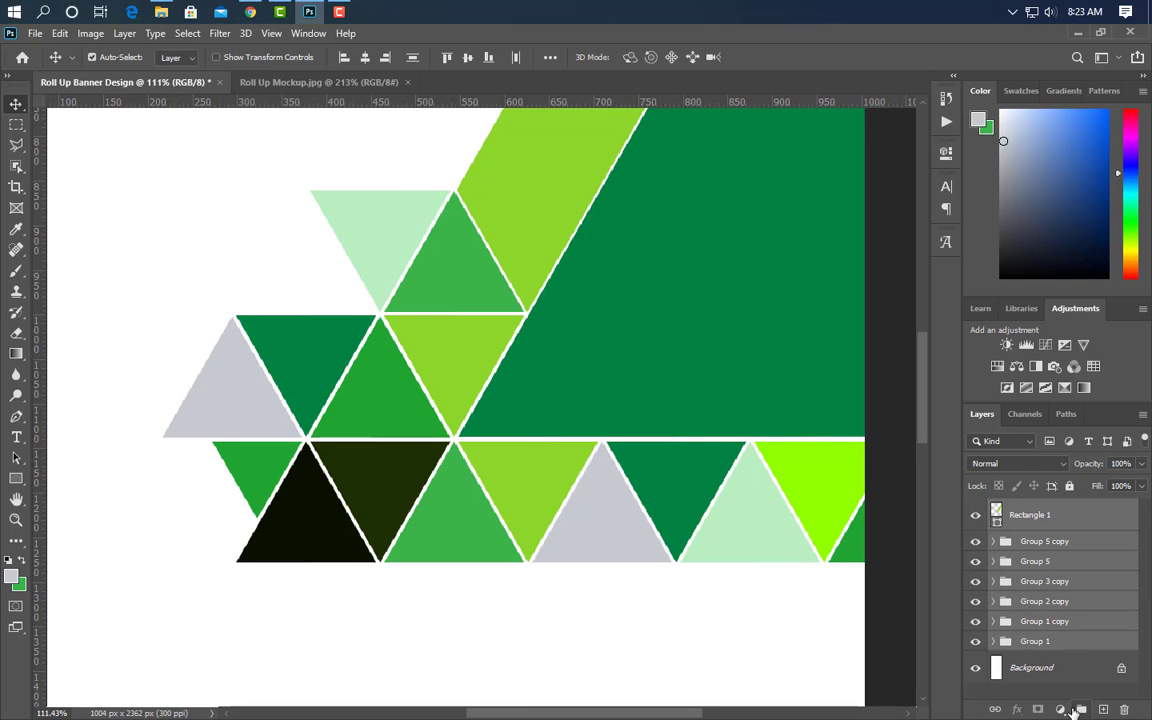
pyautogui.click(1078, 709)
pyautogui.scroll(-5, 589, 571)
# - Scale Group 6 to about 112% and move it higher on the page
pyautogui.hotkey('ctrl', 't')
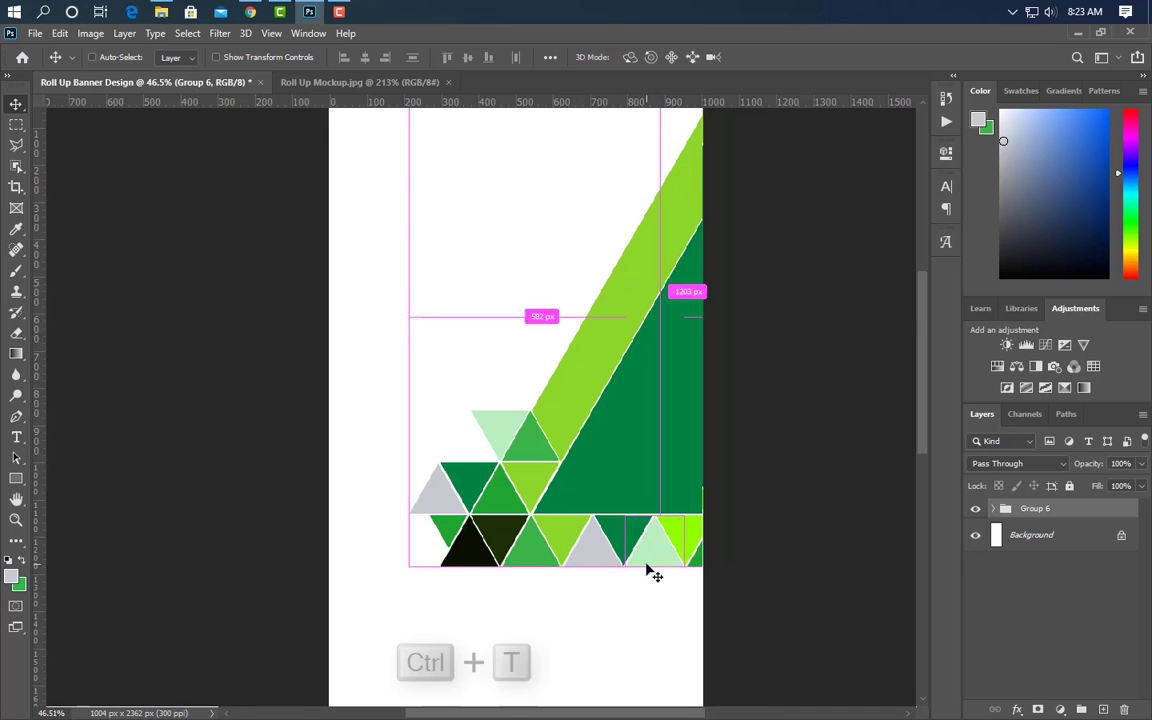
pyautogui.moveTo(411, 564); pyautogui.dragTo(322, 594)
pyautogui.scroll(-2, 429, 560)
pyautogui.moveTo(549, 474); pyautogui.dragTo(552, 433)
pyautogui.click(791, 57)
pyautogui.scroll(4, 518, 609)
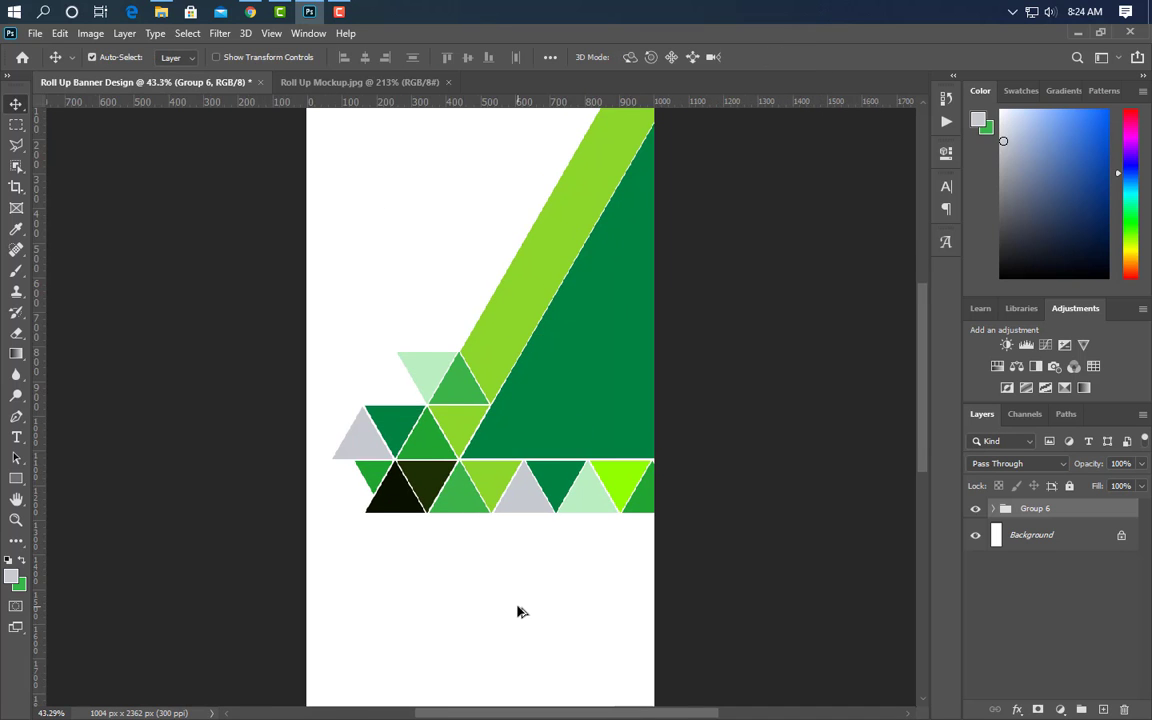
pyautogui.scroll(4, 518, 609)
# - Duplicate a bottom-row triangle, flip it vertically, and nudge it below the row
pyautogui.click(514, 368)
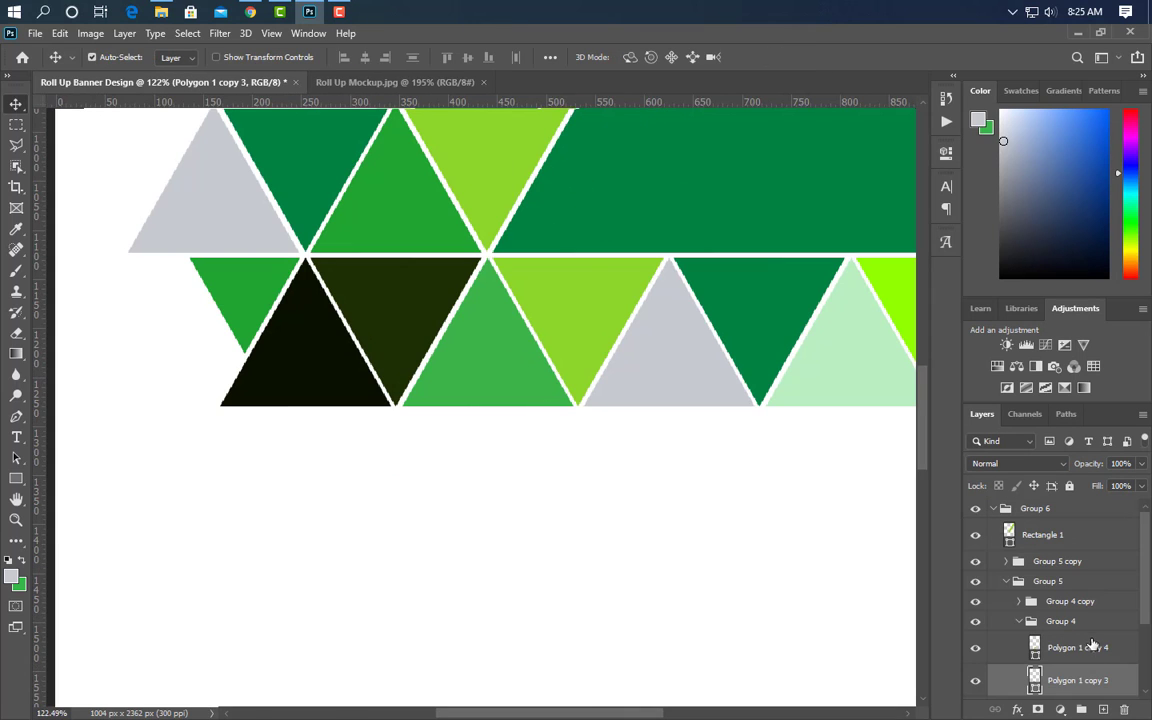
pyautogui.hotkey('ctrl', 'j')
pyautogui.hotkey('ctrl', 't')
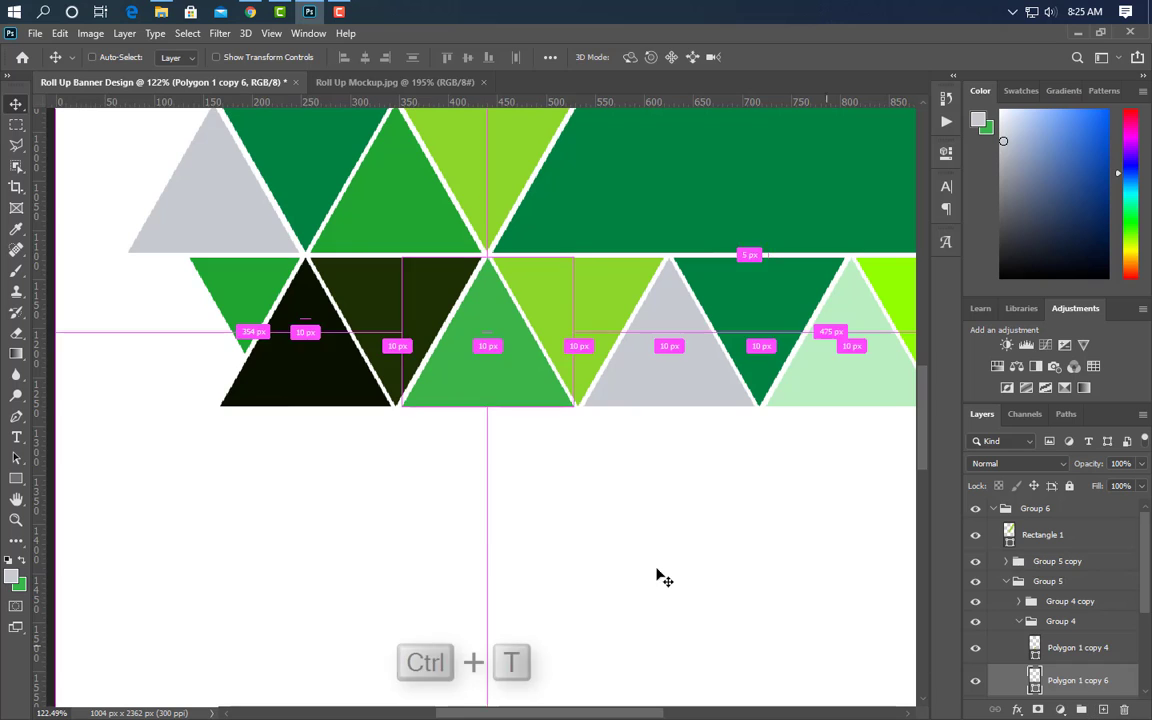
pyautogui.rightClick(505, 353)
pyautogui.click(590, 630)
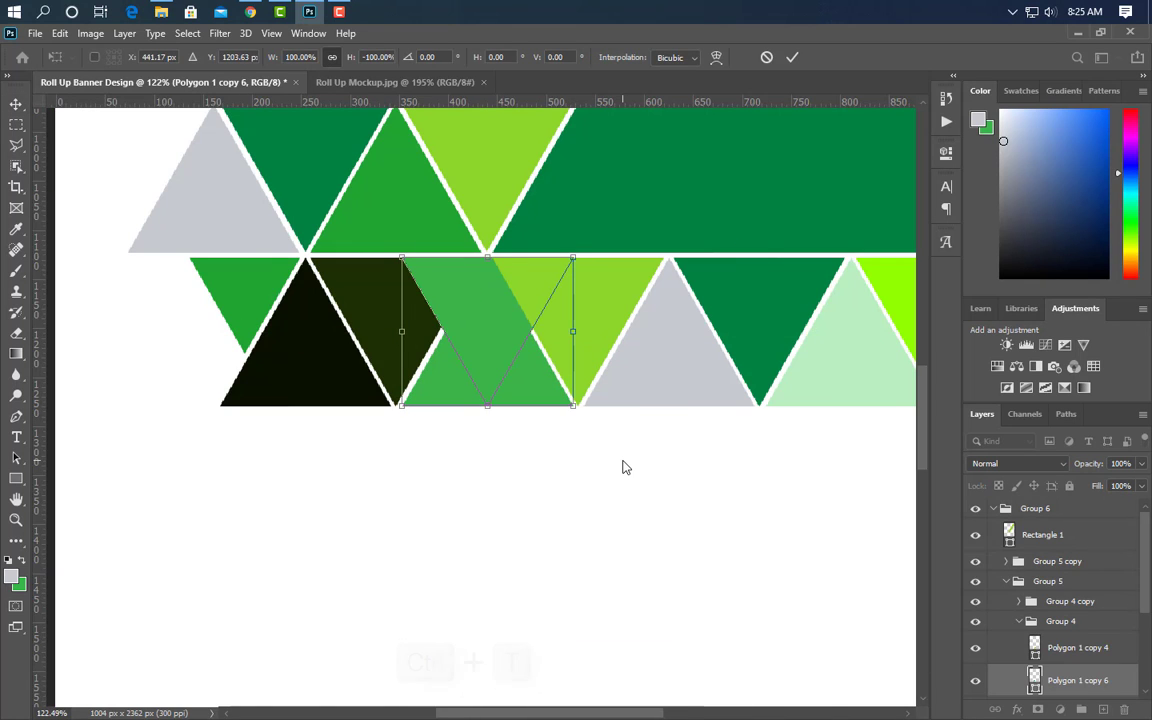
pyautogui.press('Down')
pyautogui.press('Down')
pyautogui.press('Down')
pyautogui.press('Down')
pyautogui.press('Down')
pyautogui.press('Down')
pyautogui.press('Down')
pyautogui.press('Down')
pyautogui.press('Down')
pyautogui.press('Down')
pyautogui.press('Down')
pyautogui.press('Down')
pyautogui.press('Down')
pyautogui.press('Down')
pyautogui.press('Down')
pyautogui.press('Down')
pyautogui.press('Down')
pyautogui.press('Down')
pyautogui.press('Down')
pyautogui.press('Down')
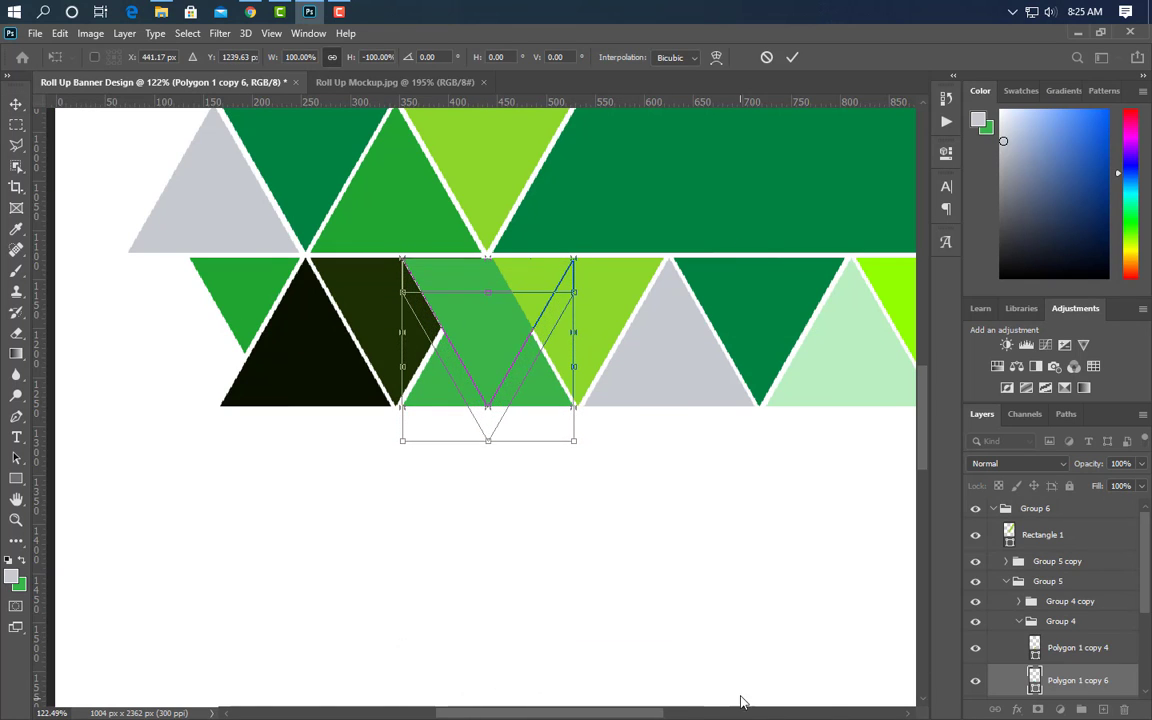
pyautogui.hotkey('shift', 'Down')
pyautogui.hotkey('shift', 'Down')
pyautogui.hotkey('shift', 'Down')
pyautogui.hotkey('shift', 'Down')
pyautogui.hotkey('shift', 'Down')
pyautogui.hotkey('shift', 'Down')
pyautogui.hotkey('shift', 'Down')
pyautogui.hotkey('shift', 'Down')
pyautogui.hotkey('shift', 'Down')
pyautogui.hotkey('shift', 'Down')
pyautogui.hotkey('shift', 'Down')
pyautogui.click(792, 57)
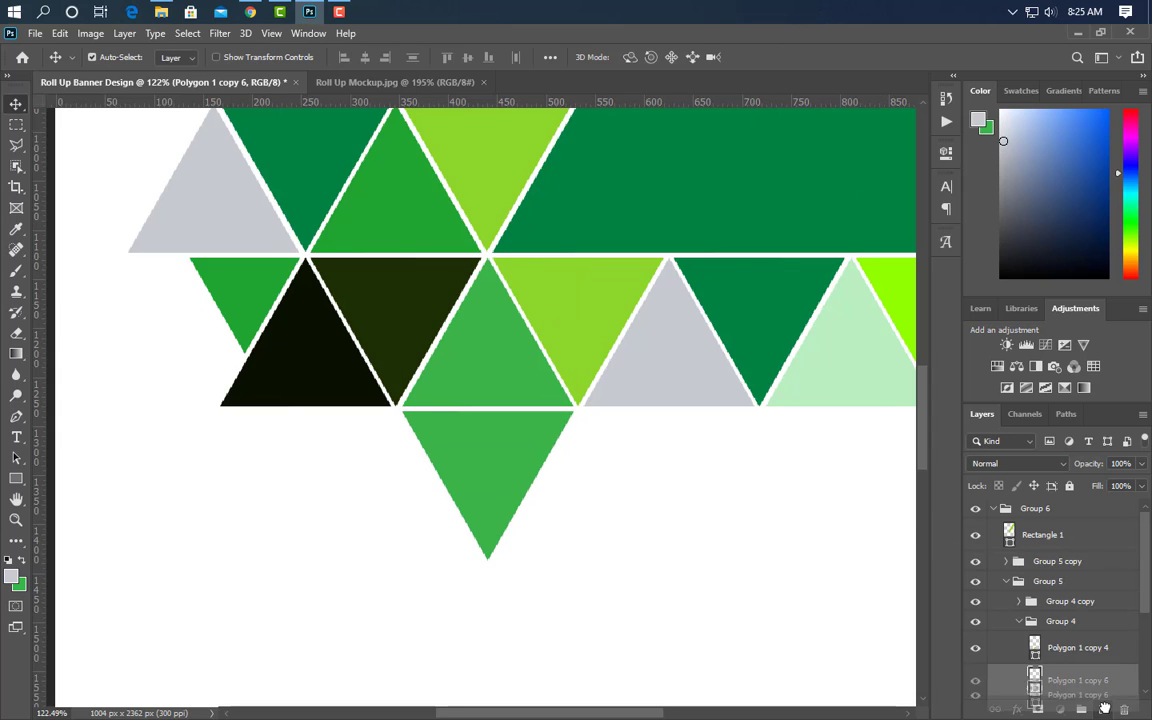
# - Duplicate the lower triangle, flip it upright, and place it to its left
pyautogui.hotkey('ctrl', 'j')
pyautogui.hotkey('ctrl', 't')
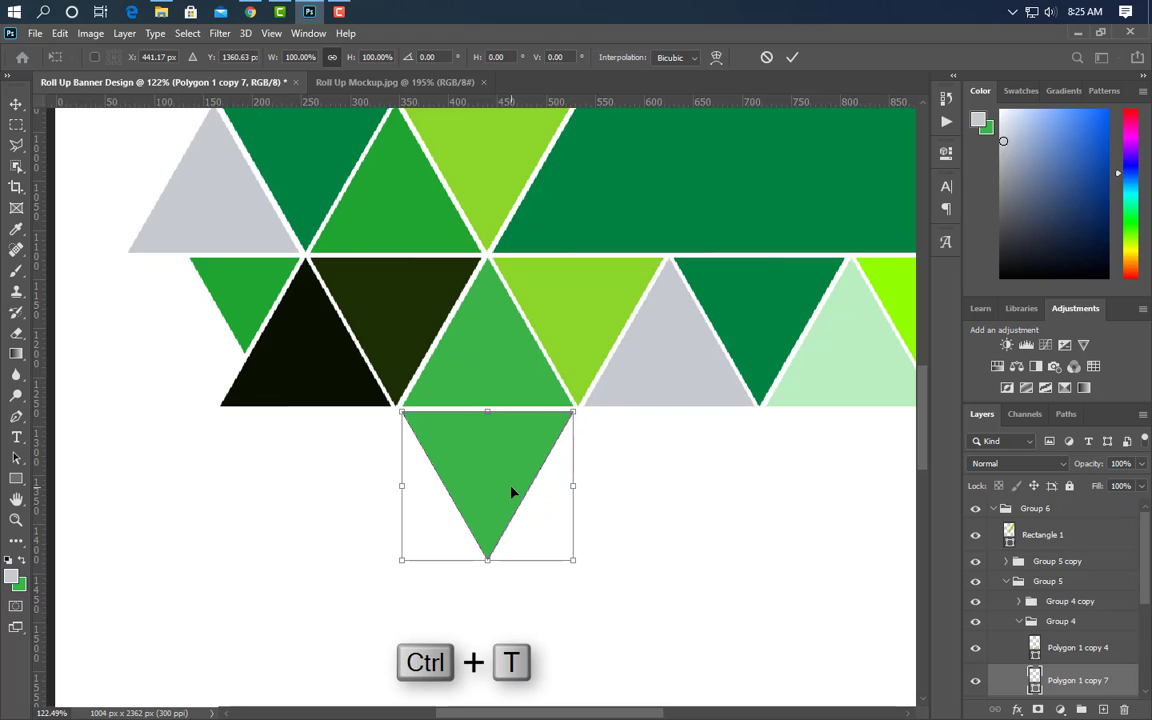
pyautogui.rightClick(514, 489)
pyautogui.click(538, 477)
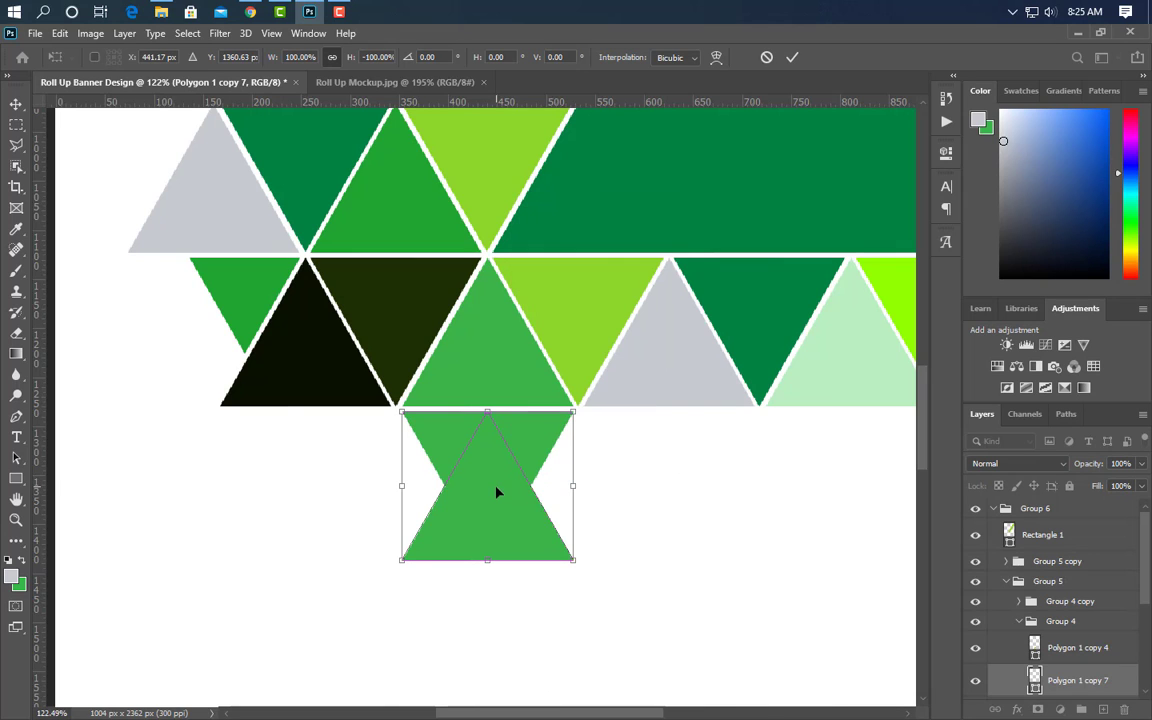
pyautogui.moveTo(500, 489); pyautogui.dragTo(405, 491)
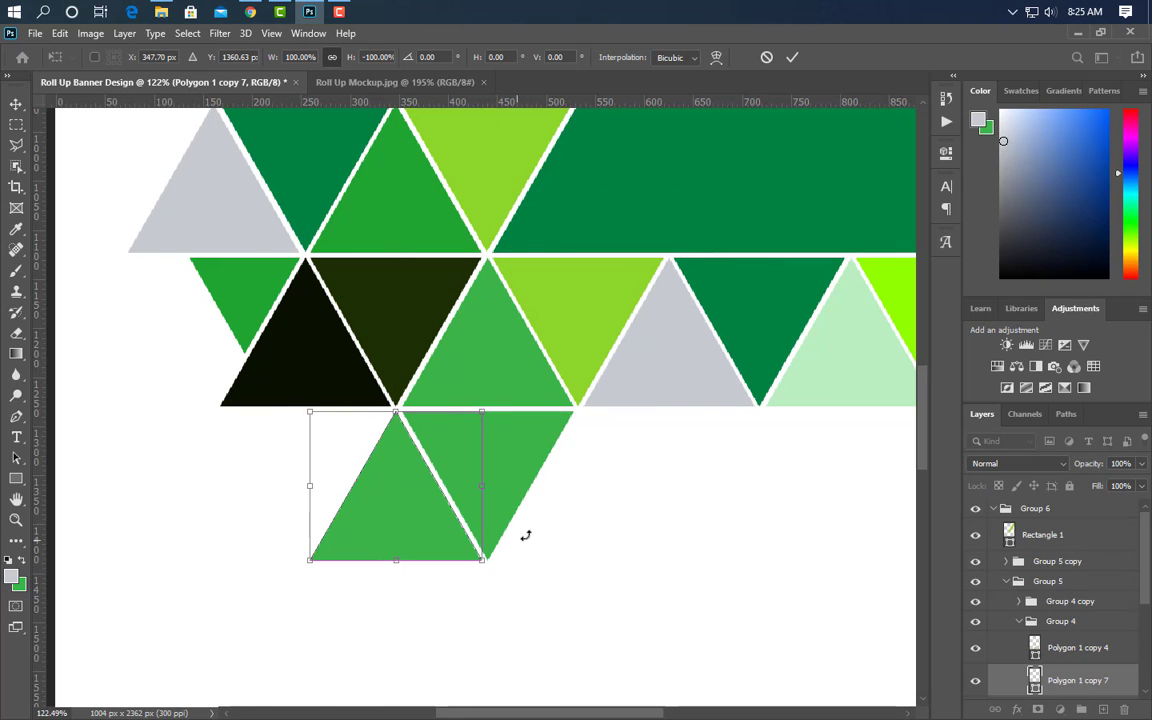
pyautogui.click(792, 57)
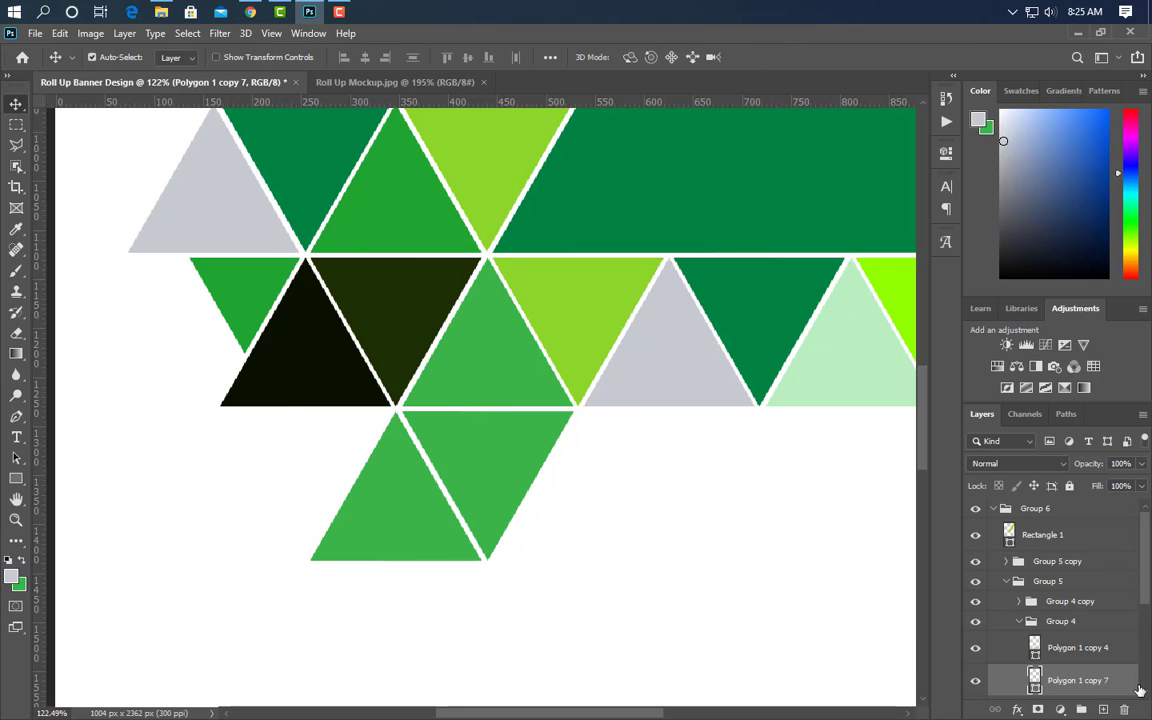
# - Add another flipped, downward-pointing triangle copy nudged below the upper triangles
pyautogui.hotkey('ctrl', 'j')
pyautogui.hotkey('ctrl', 't')
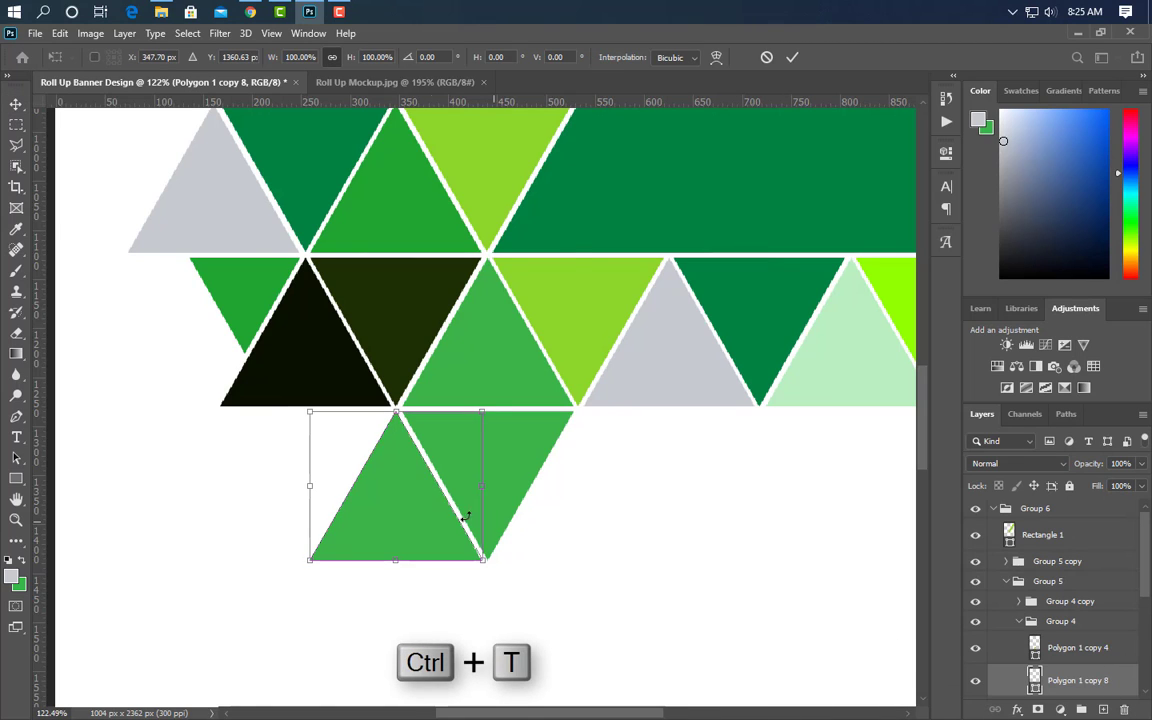
pyautogui.rightClick(417, 518)
pyautogui.click(440, 501)
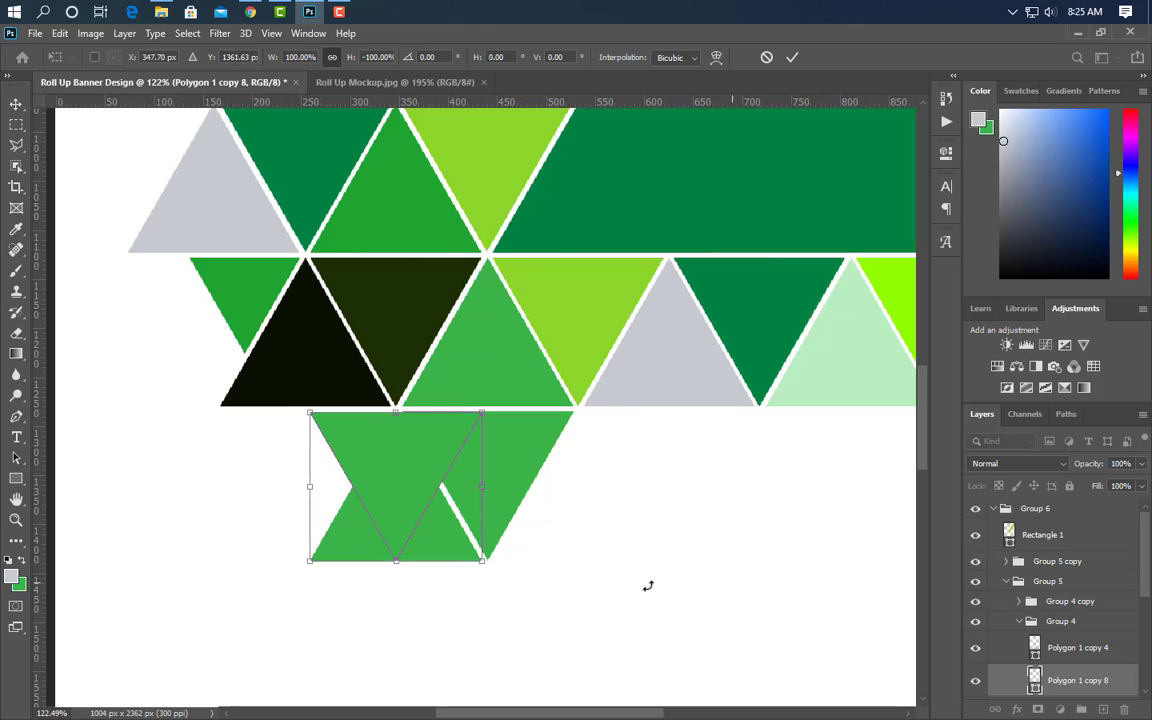
pyautogui.press('Down')
pyautogui.press('Down')
pyautogui.press('Down')
pyautogui.press('Down')
pyautogui.press('Down')
pyautogui.press('Down')
pyautogui.press('Down')
pyautogui.press('Down')
pyautogui.press('Down')
pyautogui.press('Down')
pyautogui.press('Down')
pyautogui.press('Down')
pyautogui.press('Down')
pyautogui.press('Down')
pyautogui.press('Down')
pyautogui.press('Down')
pyautogui.press('Down')
pyautogui.press('Down')
pyautogui.press('Down')
pyautogui.press('Down')
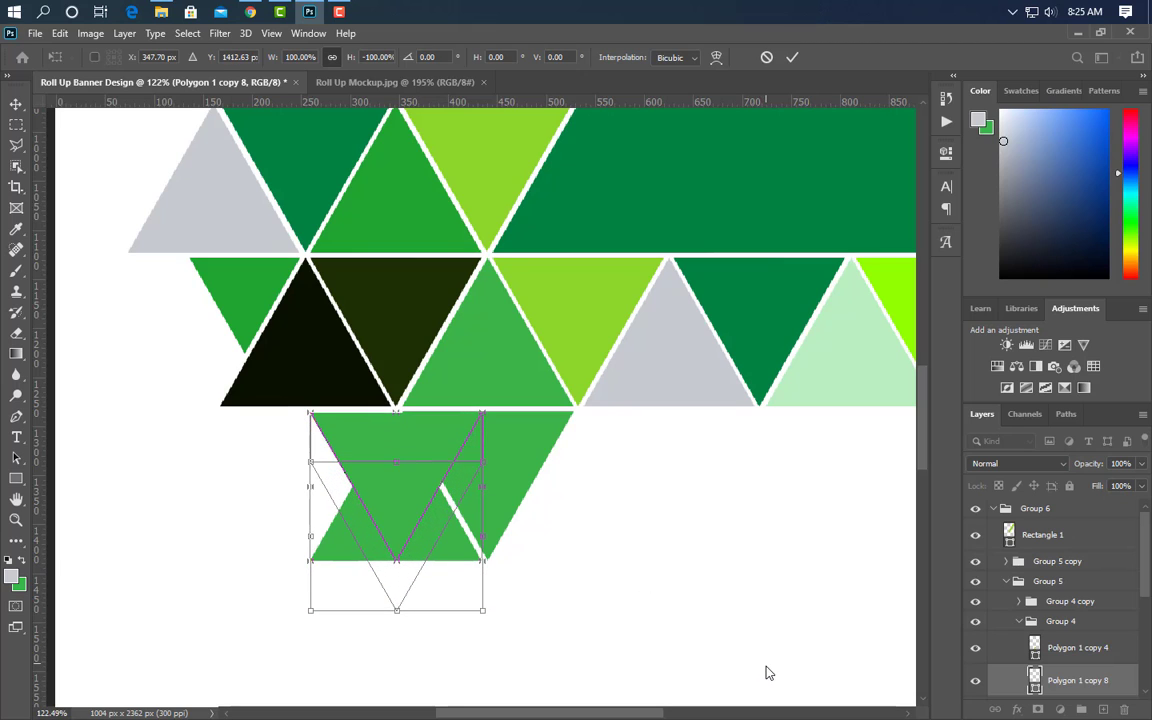
pyautogui.hotkey('shift', 'Down')
pyautogui.hotkey('shift', 'Down')
pyautogui.hotkey('shift', 'Down')
pyautogui.hotkey('shift', 'Down')
pyautogui.hotkey('shift', 'Down')
pyautogui.hotkey('shift', 'Down')
pyautogui.press('Down')
pyautogui.press('Down')
pyautogui.press('Down')
pyautogui.press('Down')
pyautogui.press('Down')
pyautogui.press('Down')
pyautogui.press('Down')
pyautogui.press('Down')
pyautogui.press('Down')
pyautogui.press('Down')
pyautogui.press('Down')
pyautogui.press('Down')
pyautogui.press('Down')
pyautogui.press('Down')
pyautogui.press('Down')
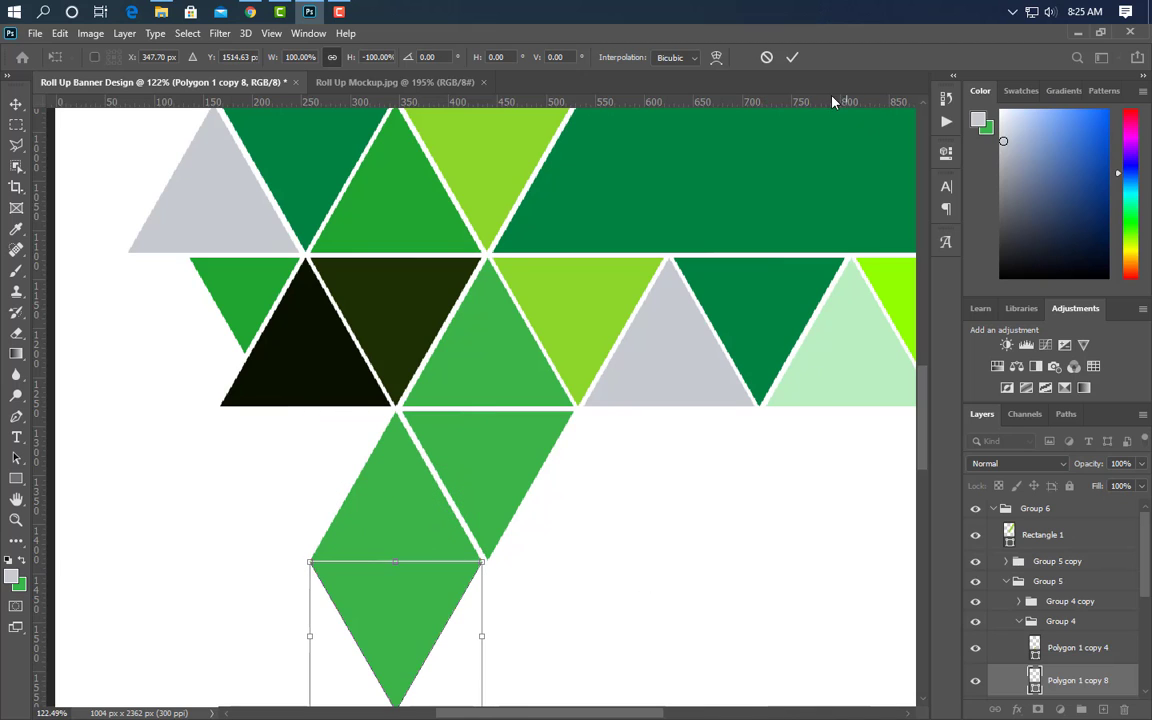
pyautogui.click(793, 58)
pyautogui.scroll(-3, 480, 525)
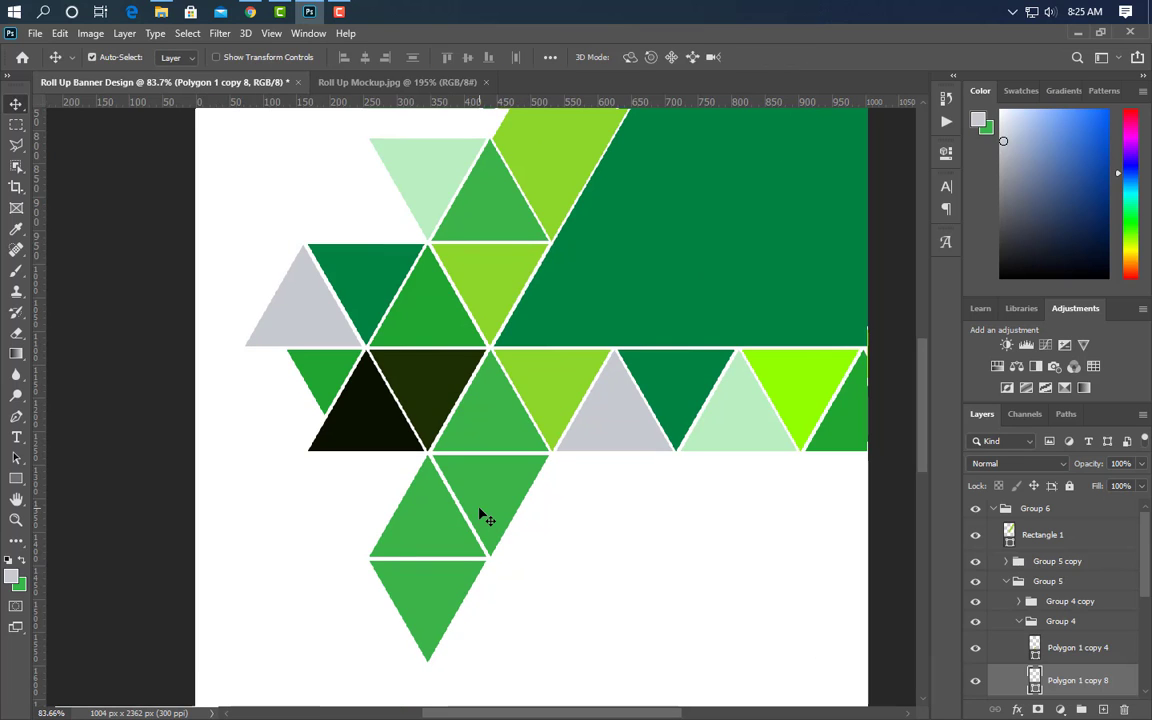
# - Fill one lower triangle grey and Polygon 1 copy 7 pale green, sampled from the pattern
pyautogui.doubleClick(1035, 688)
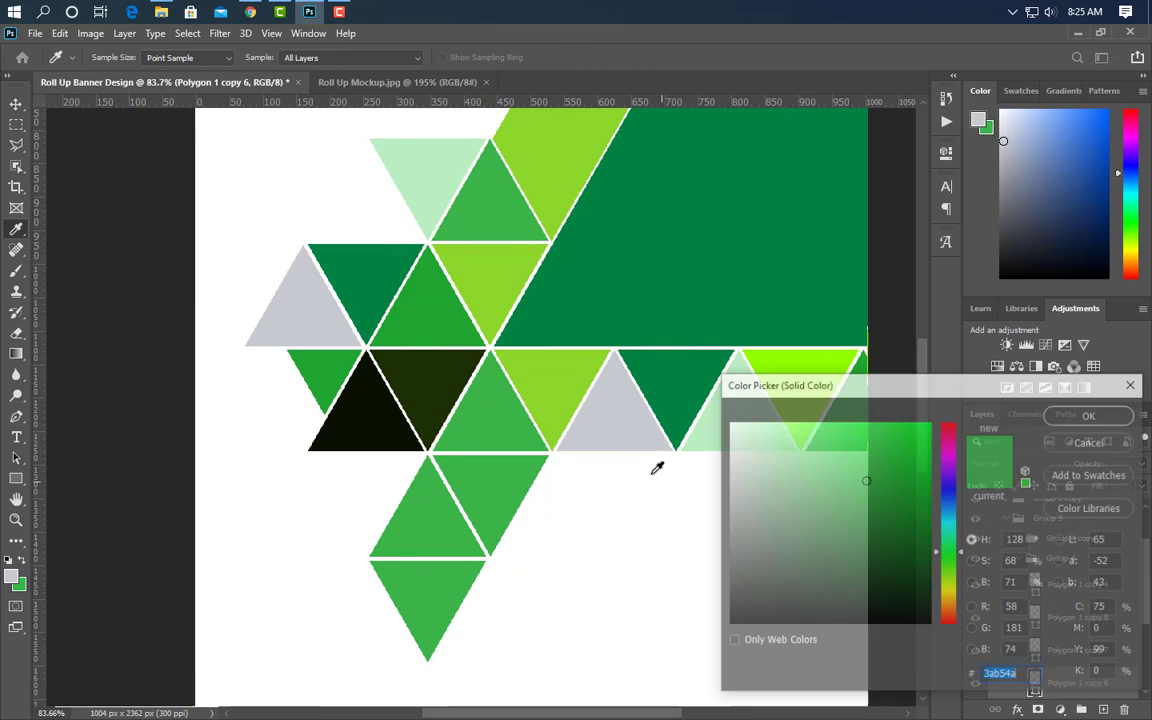
pyautogui.click(604, 424)
pyautogui.click(1090, 411)
pyautogui.click(440, 567)
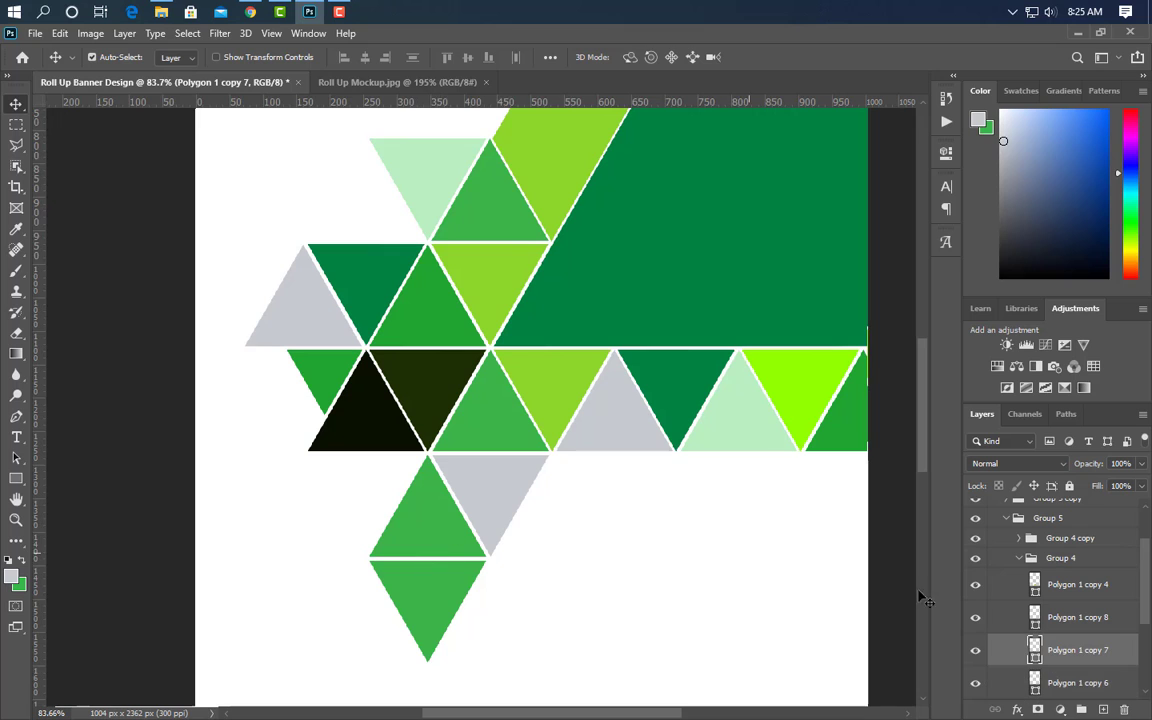
pyautogui.doubleClick(1035, 650)
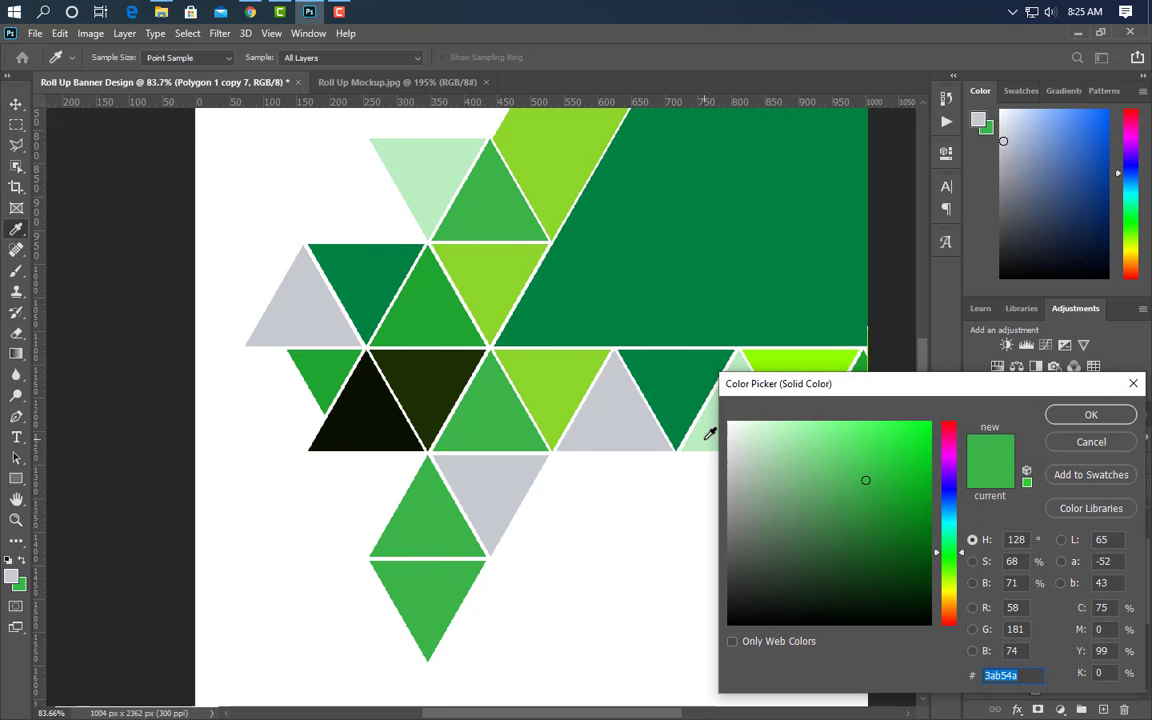
pyautogui.click(710, 430)
pyautogui.click(1089, 416)
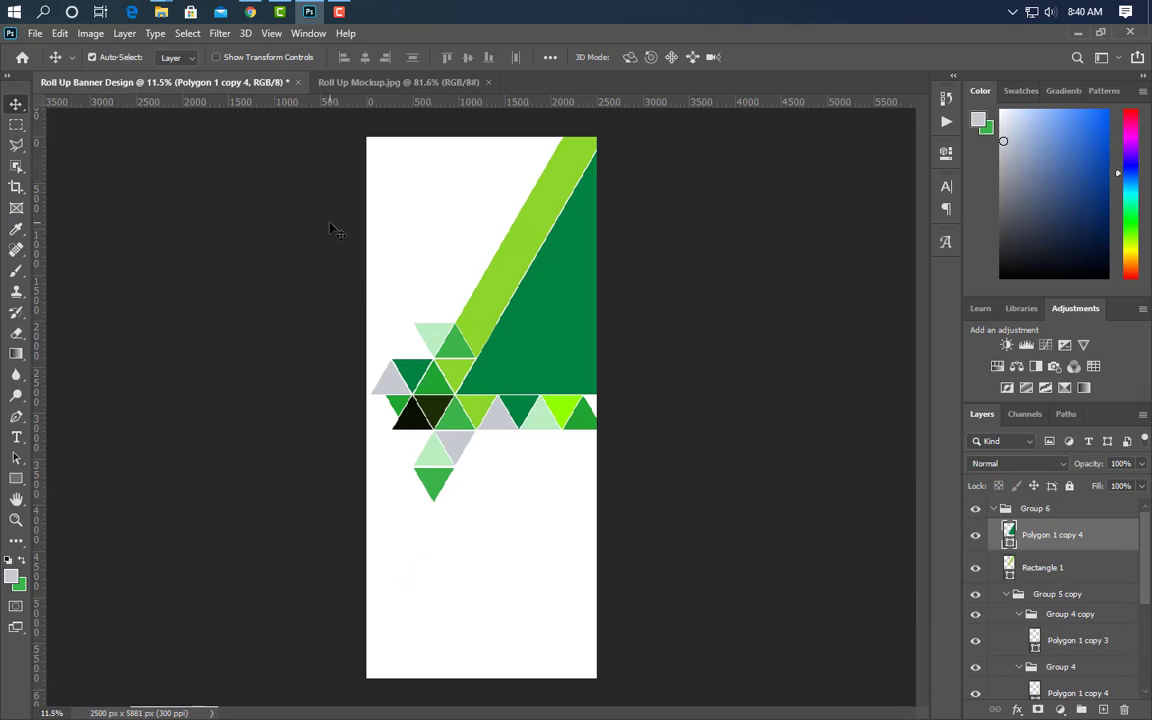
# - Place the Fast-growing-companies photo at about 208%, clip it into the green diagonal shape, and show the woman watering
pyautogui.click(311, 12)
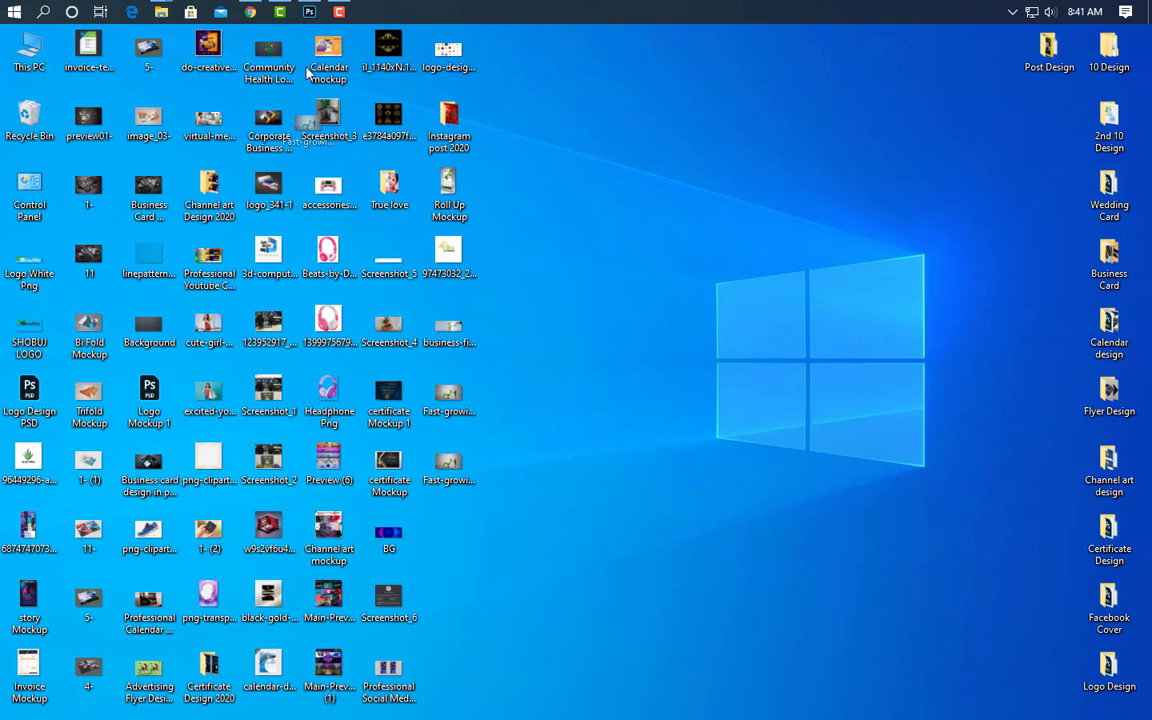
pyautogui.moveTo(307, 18); pyautogui.dragTo(574, 384)
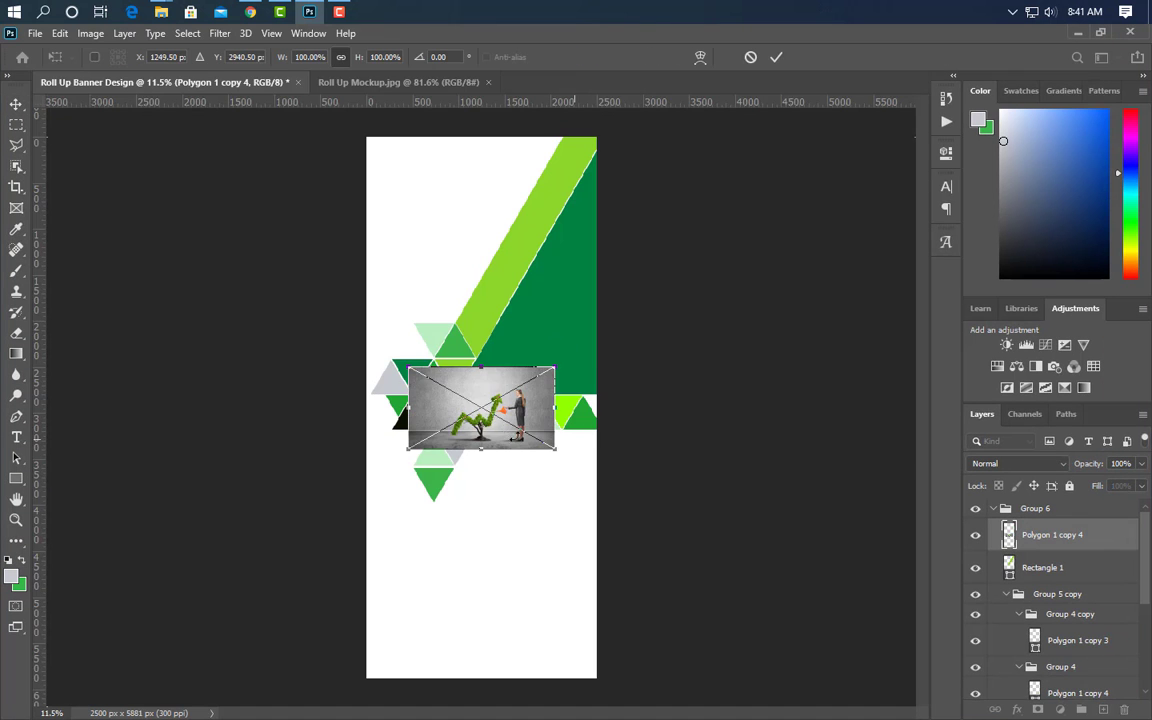
pyautogui.moveTo(503, 427); pyautogui.dragTo(562, 372)
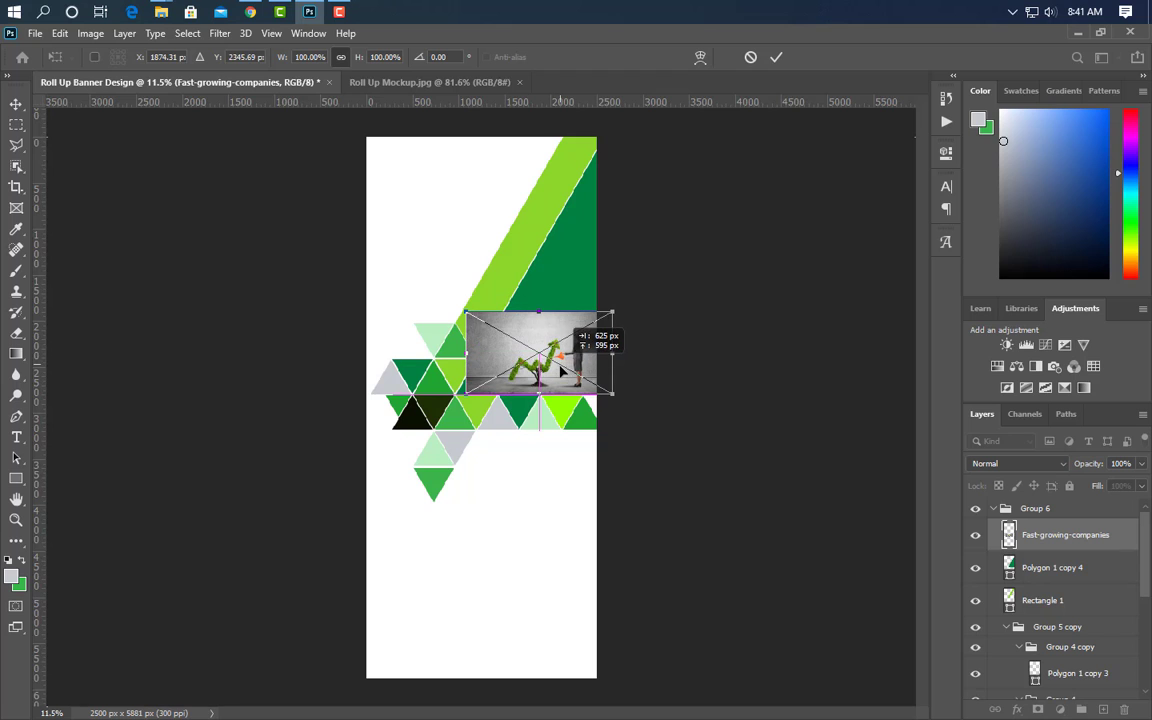
pyautogui.moveTo(541, 313); pyautogui.dragTo(527, 222)
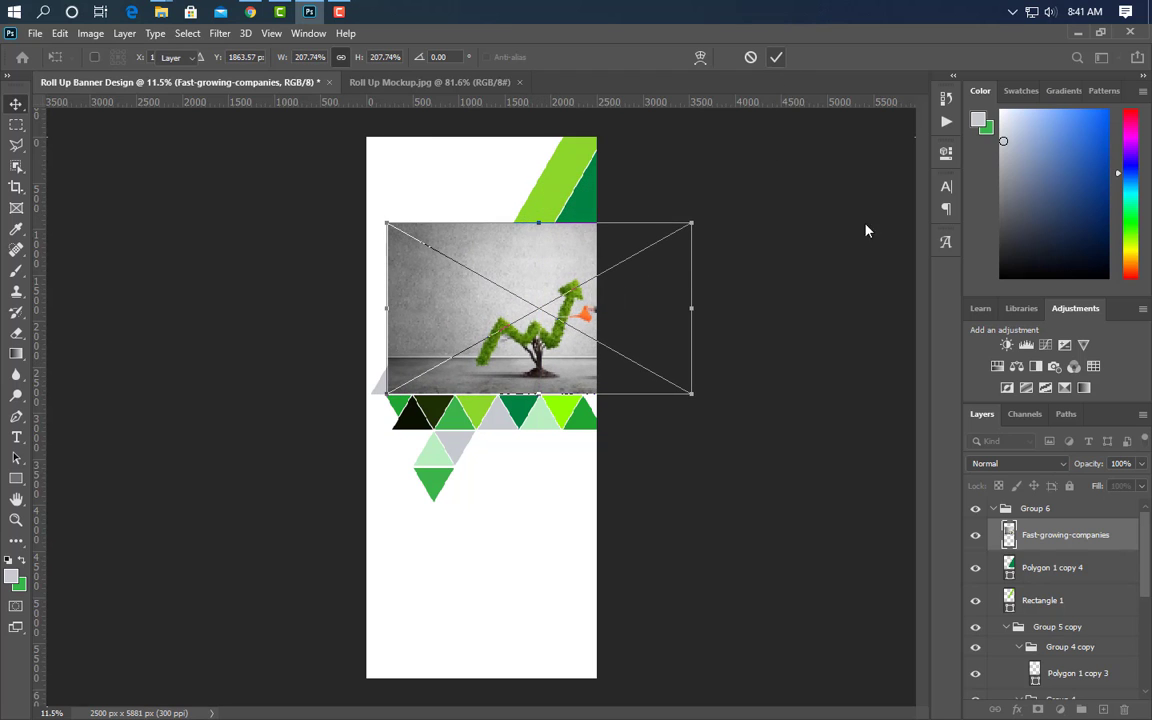
pyautogui.press('Return')
pyautogui.rightClick(1070, 535)
pyautogui.click(900, 386)
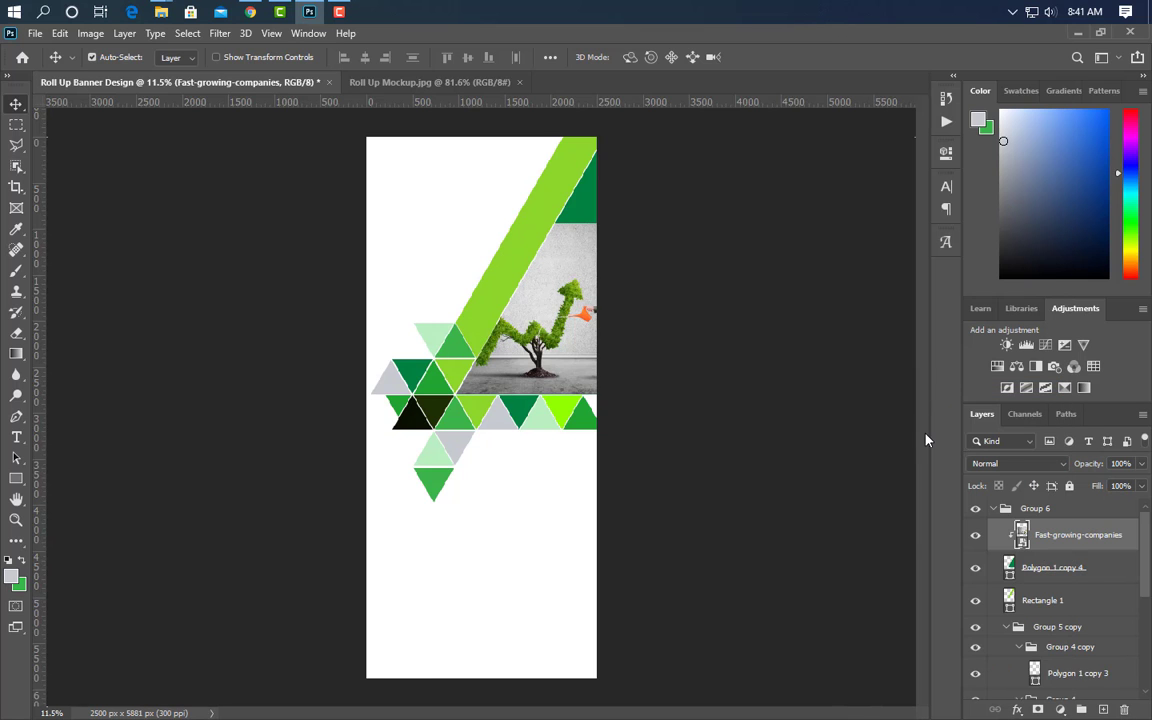
pyautogui.moveTo(900, 532); pyautogui.dragTo(843, 568)
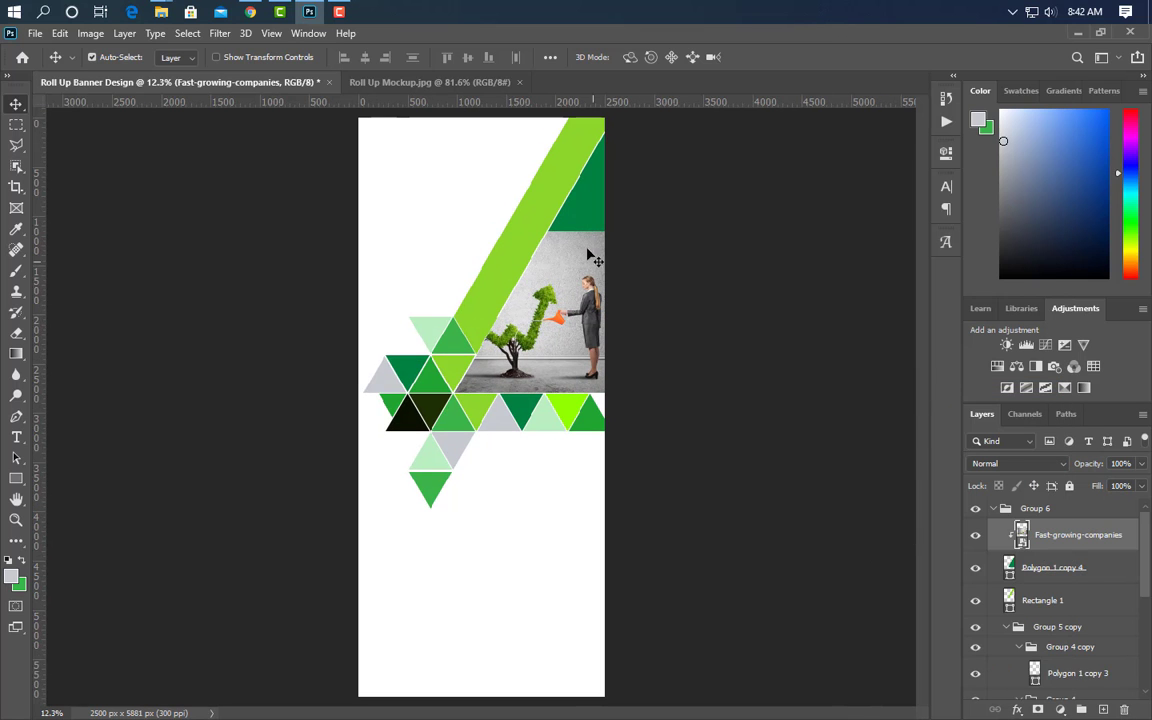
# - Recolour Polygon 1 copy 4 near-black 0a1100, sampled from the dark triangle
pyautogui.click(588, 212)
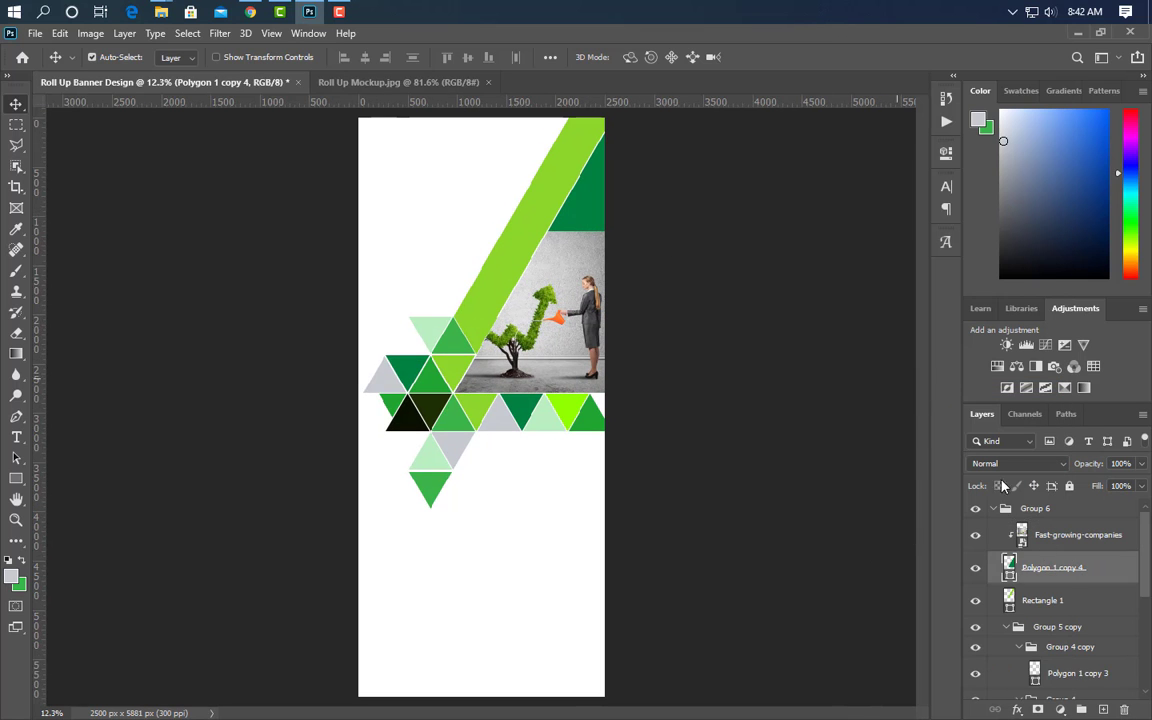
pyautogui.doubleClick(1010, 576)
pyautogui.click(415, 418)
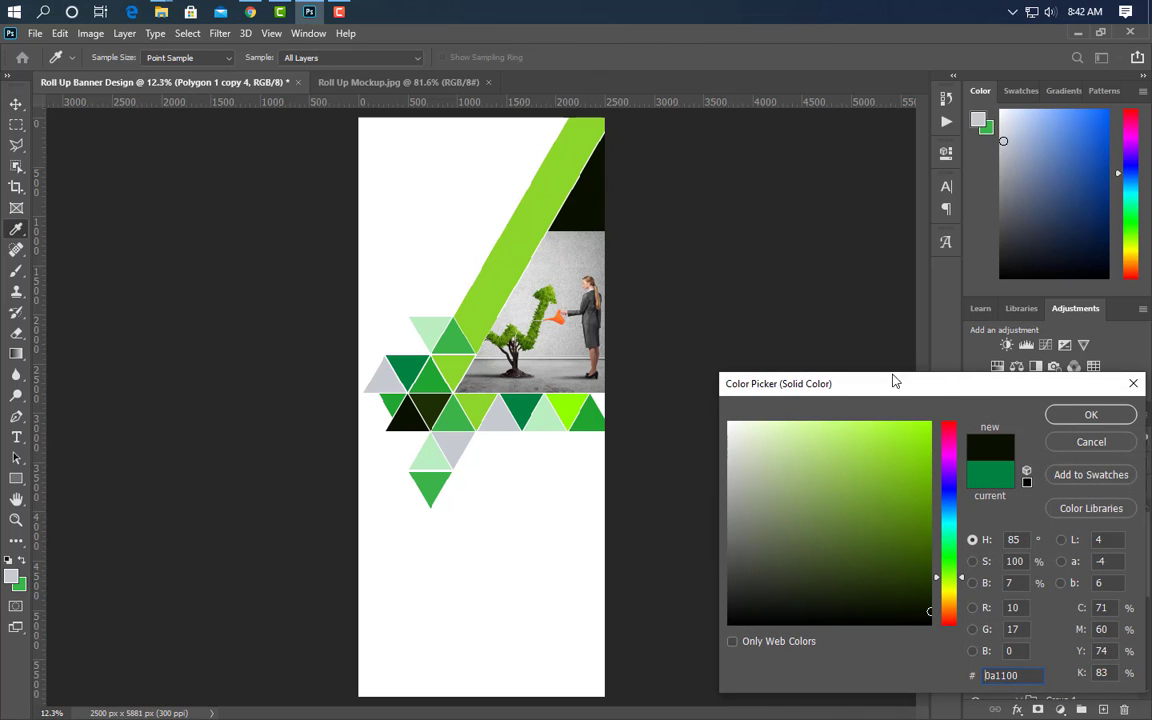
pyautogui.click(1072, 413)
pyautogui.scroll(3, 455, 112)
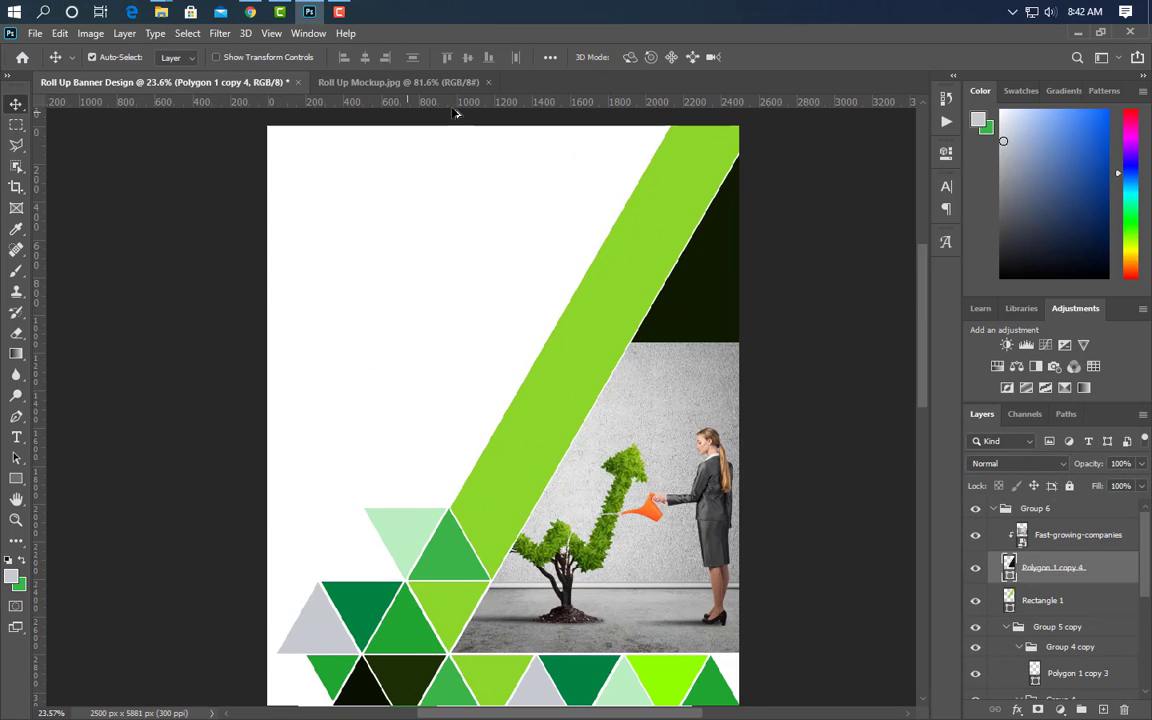
# - Write the Business headline near the top and enlarge it to about 1239 px wide
pyautogui.click(287, 209)
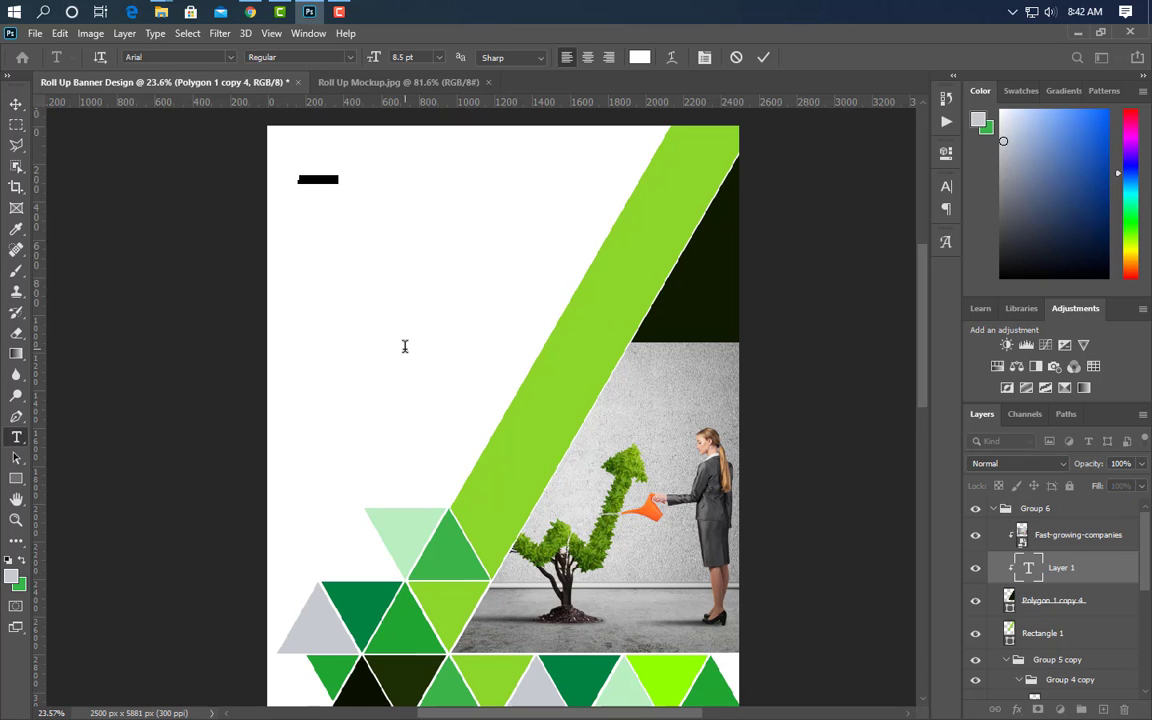
pyautogui.click(764, 57)
pyautogui.hotkey('ctrl', 't')
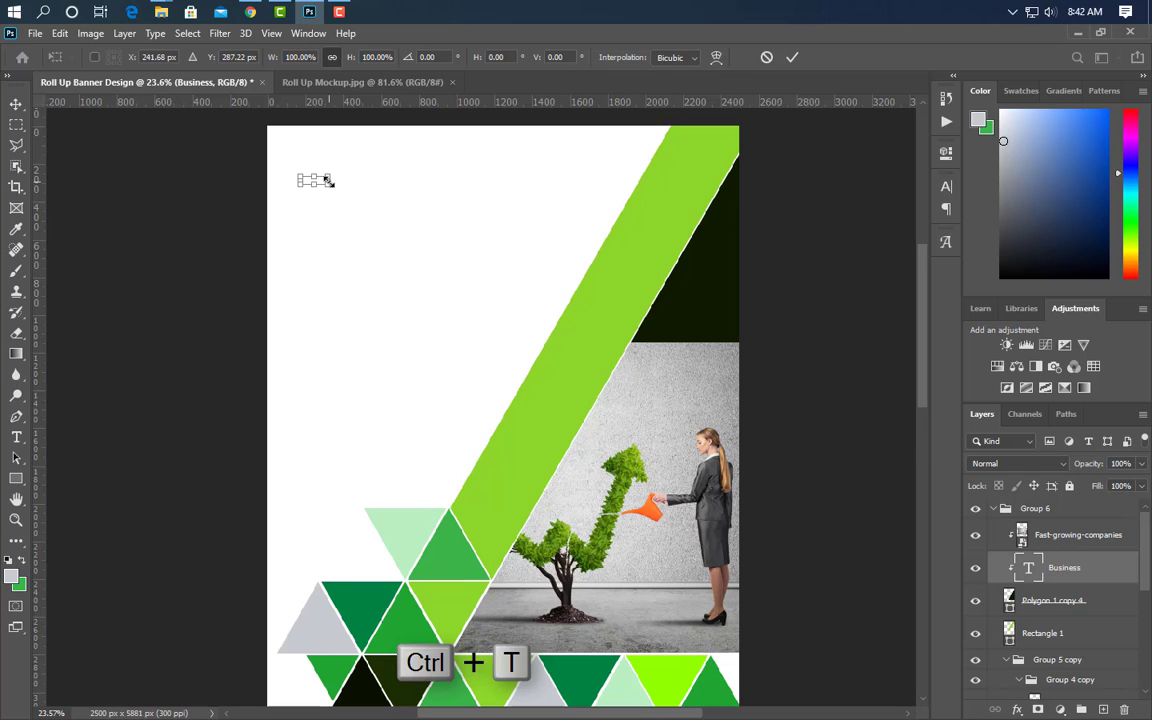
pyautogui.moveTo(327, 180); pyautogui.dragTo(534, 188)
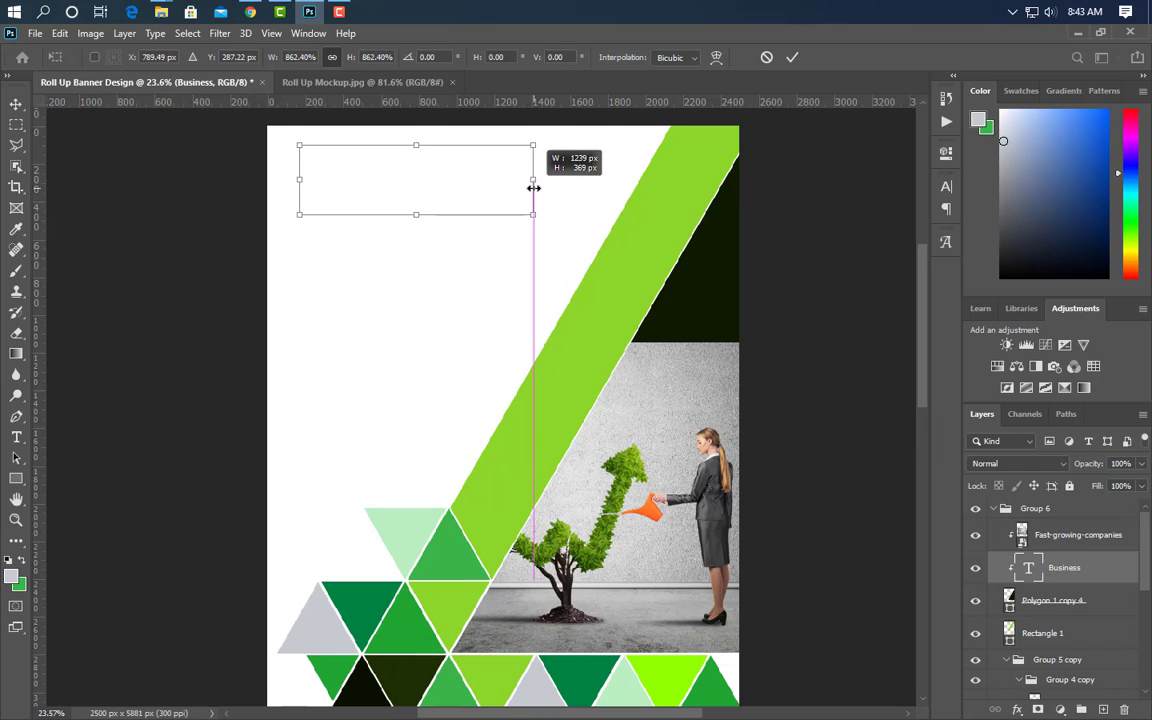
pyautogui.click(792, 57)
# - Colour the headline with a dark tone sampled from a triangle and move its layer out of Group 6
pyautogui.click(946, 186)
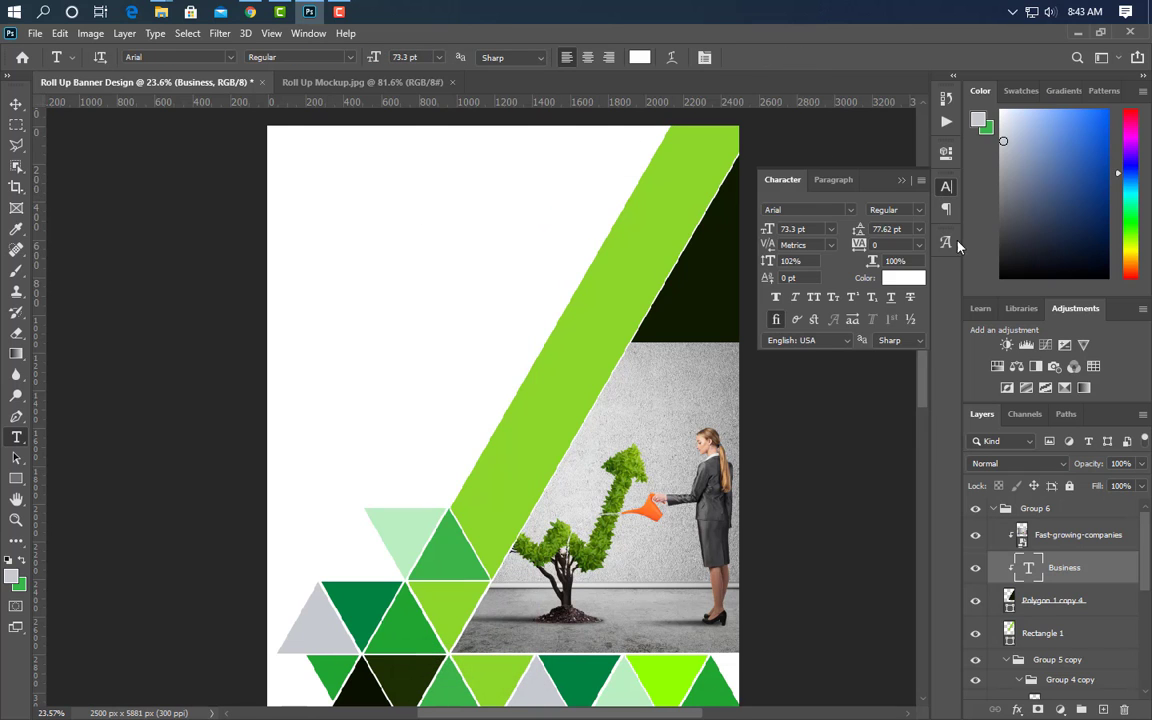
pyautogui.click(913, 278)
pyautogui.click(372, 603)
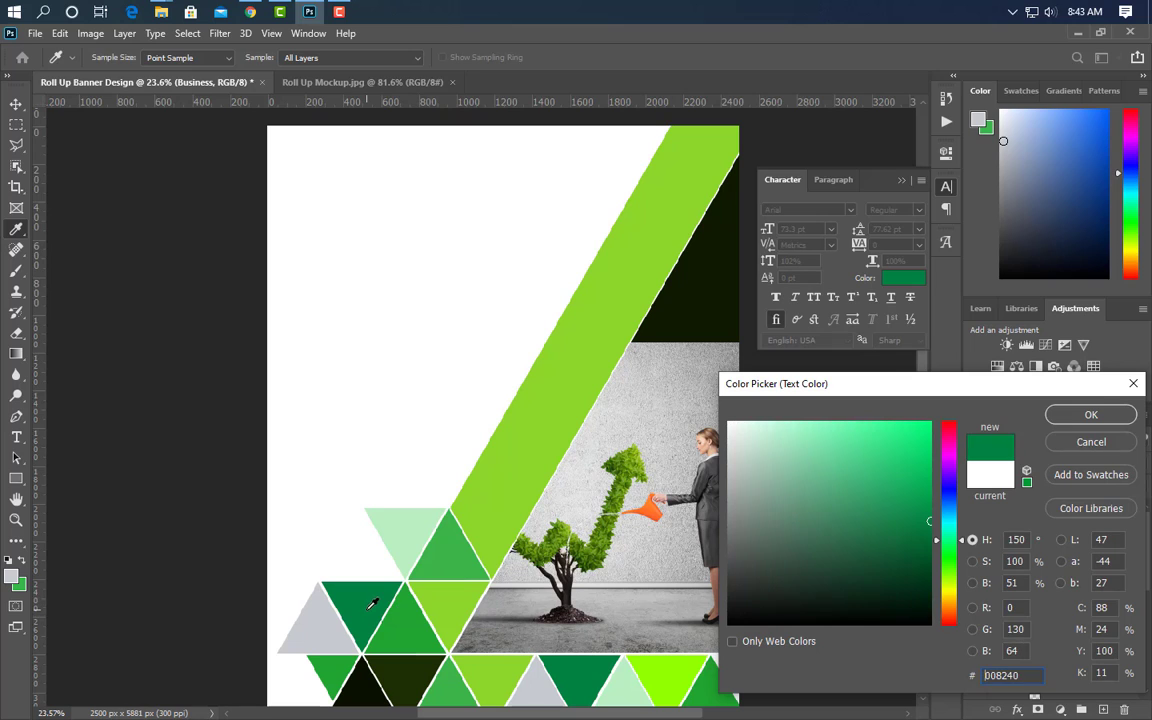
pyautogui.click(1090, 416)
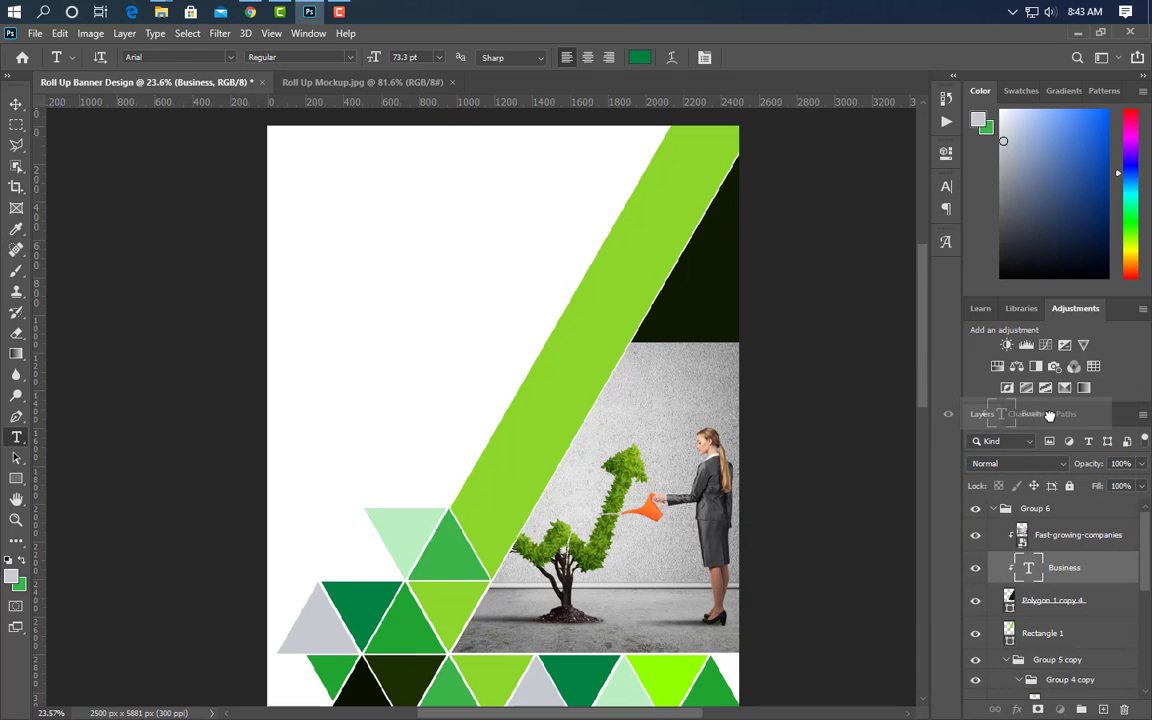
pyautogui.moveTo(1078, 577); pyautogui.dragTo(1006, 521)
pyautogui.click(994, 541)
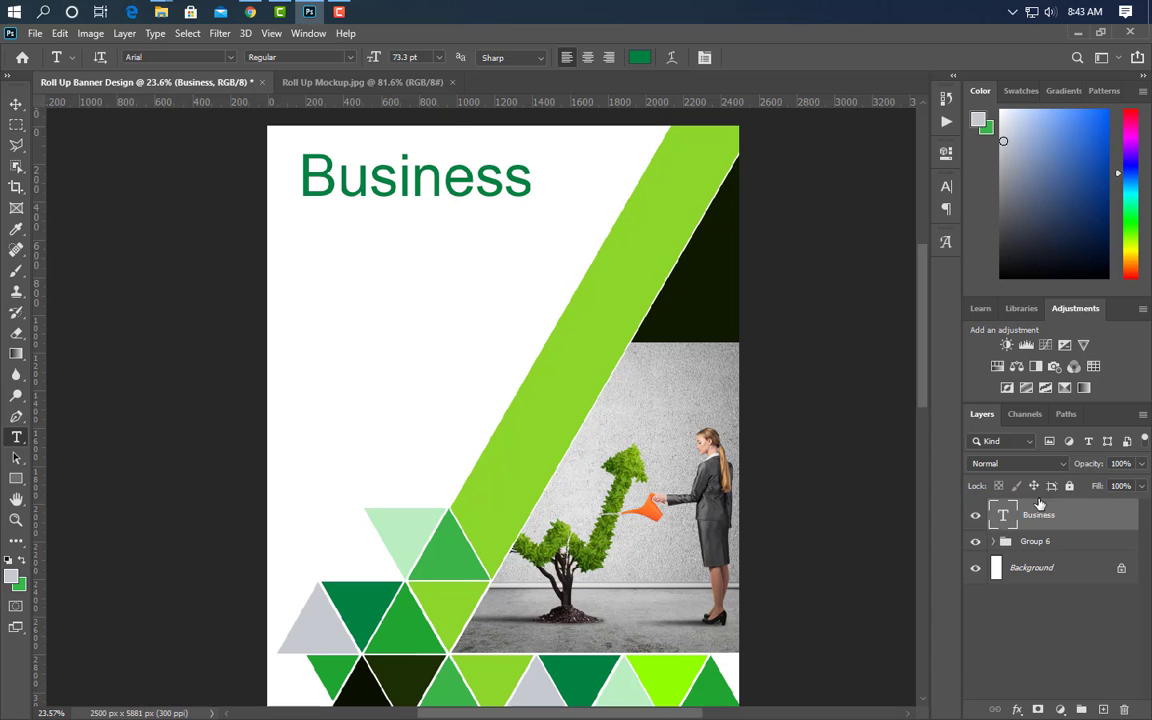
# - Set the headline font to Akrobat ExtraBold and start a second text line beneath it
pyautogui.click(948, 188)
pyautogui.click(850, 210)
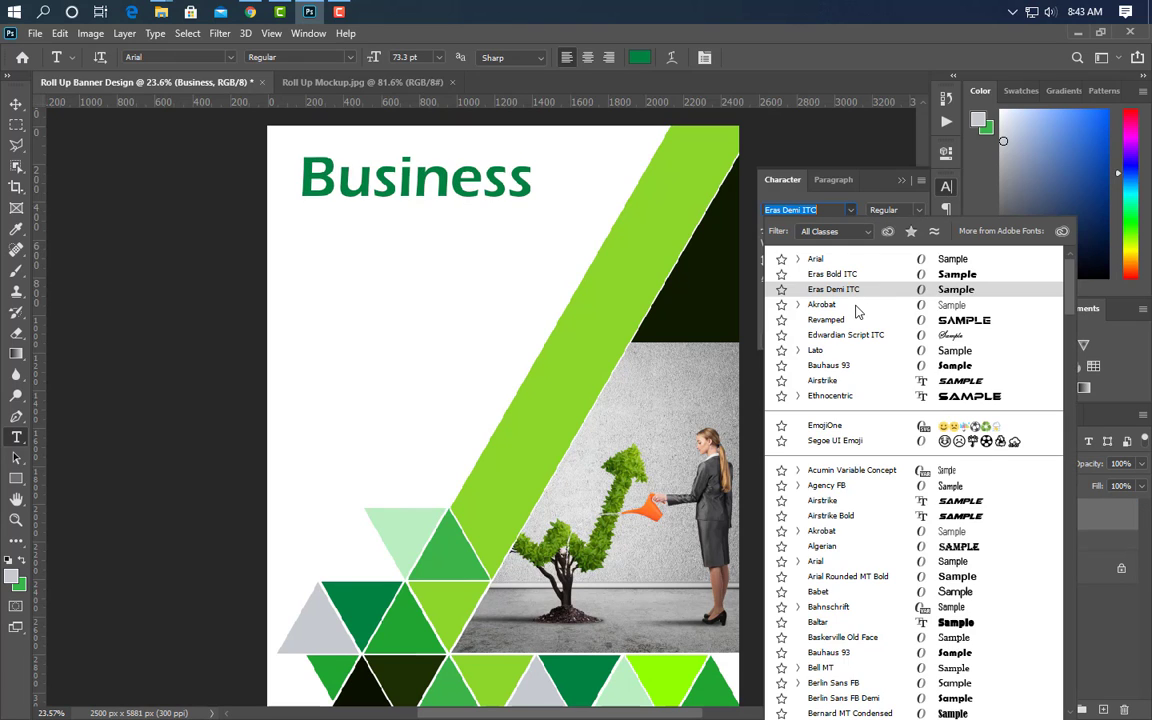
pyautogui.click(856, 304)
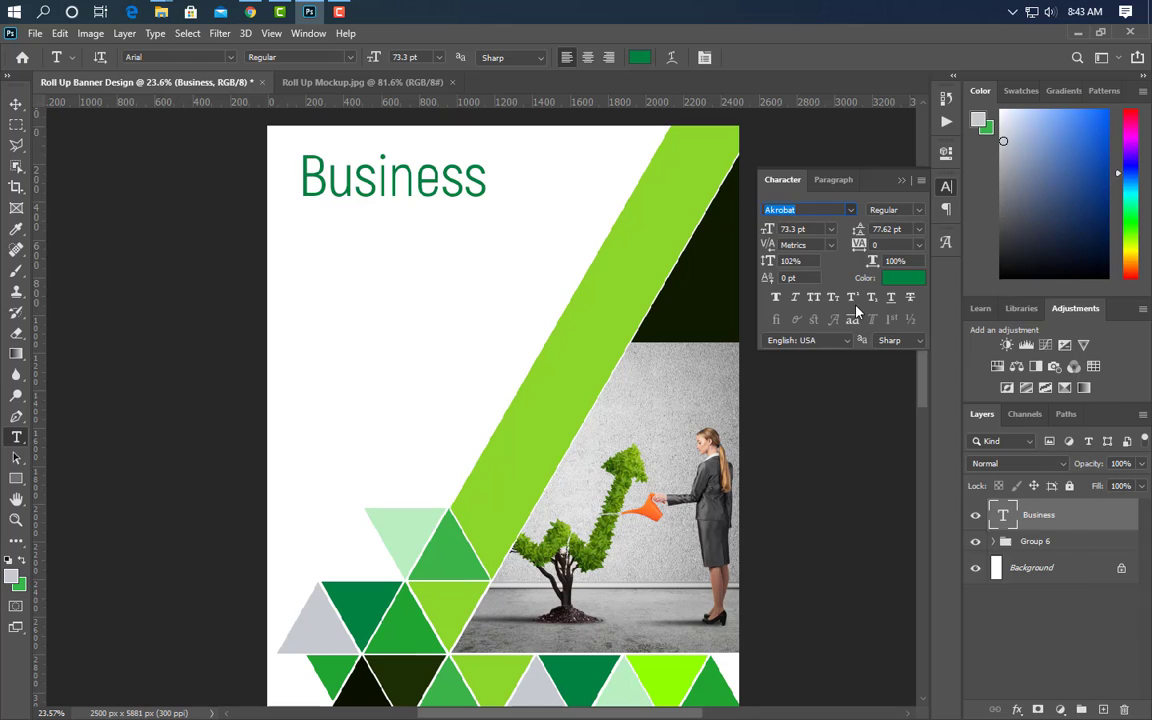
pyautogui.click(918, 210)
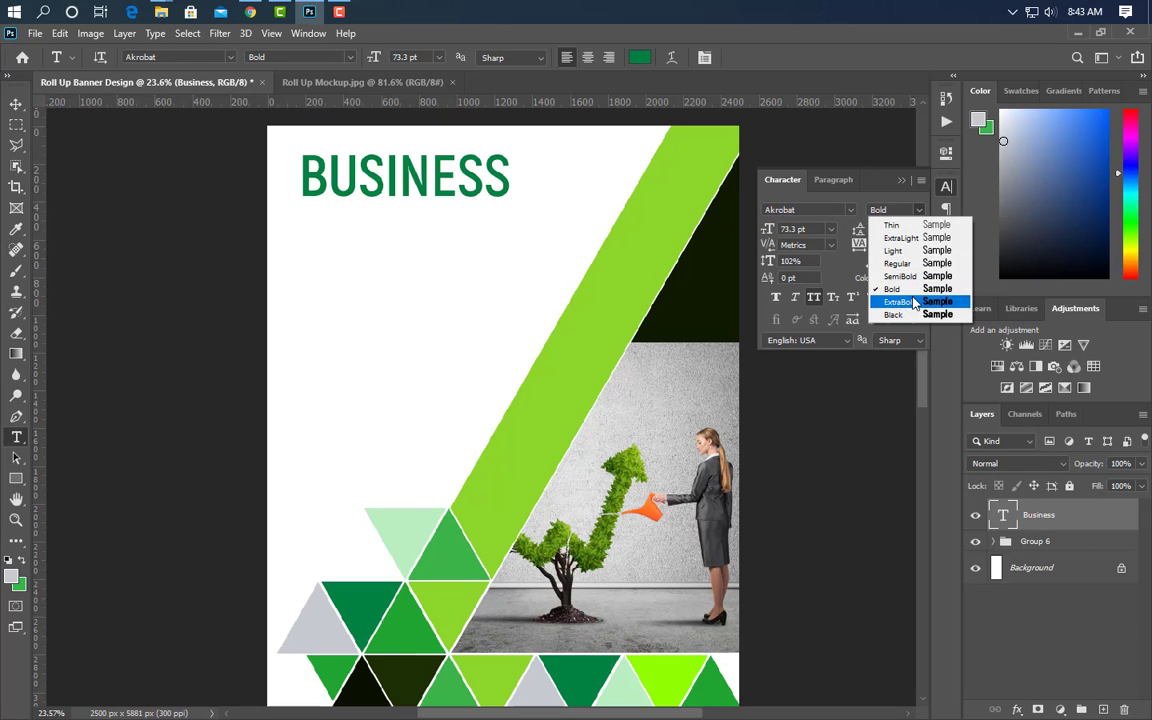
pyautogui.click(914, 302)
pyautogui.click(902, 181)
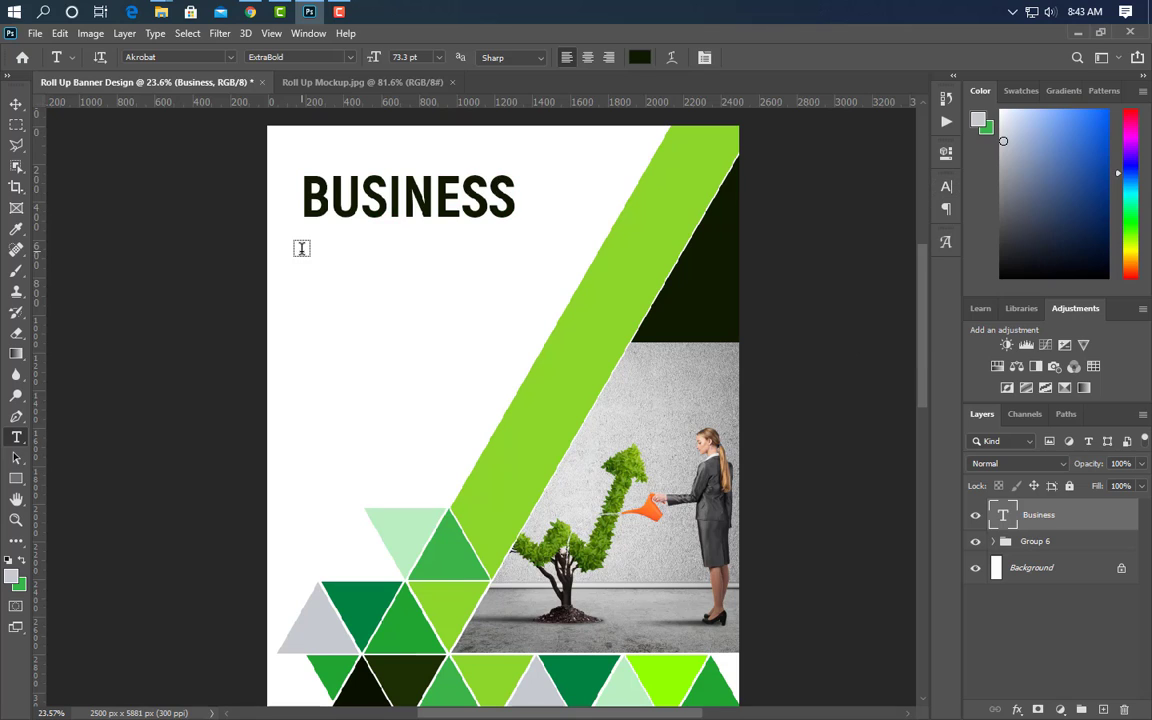
pyautogui.click(306, 250)
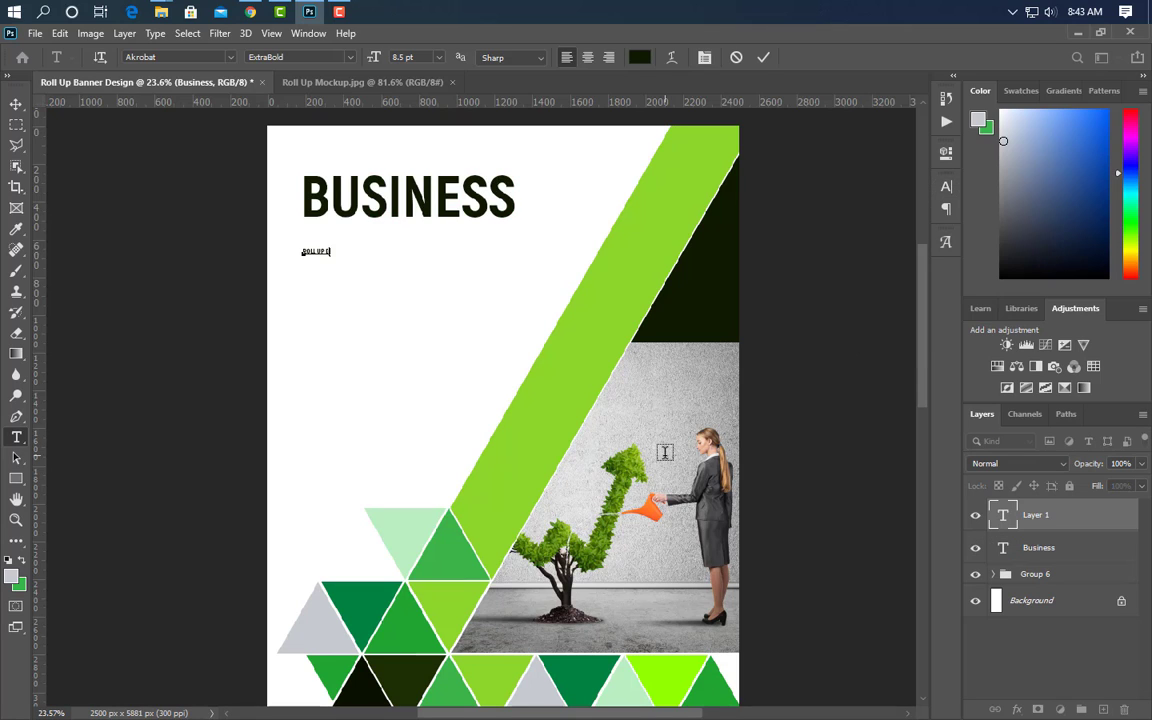
# - Enlarge ROLL UP BANNER to the headline's width and colour it dark green from a triangle
pyautogui.click(762, 57)
pyautogui.hotkey('ctrl', 't')
pyautogui.moveTo(362, 256); pyautogui.dragTo(524, 239)
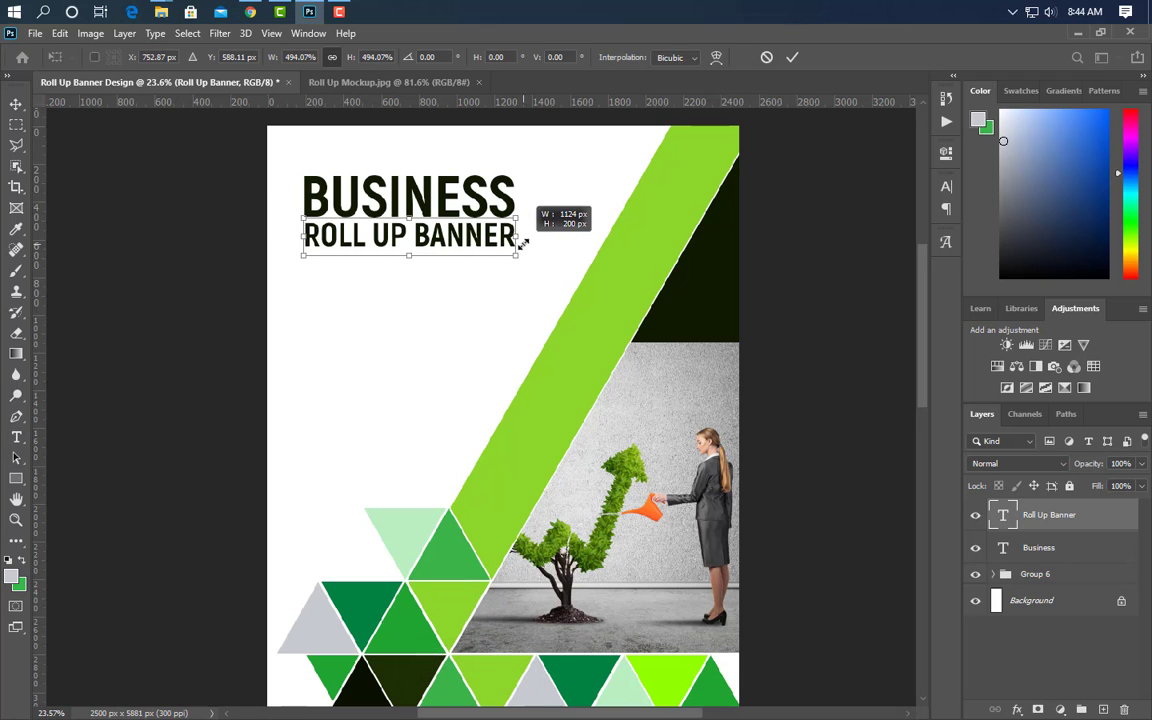
pyautogui.click(792, 58)
pyautogui.click(946, 186)
pyautogui.click(903, 277)
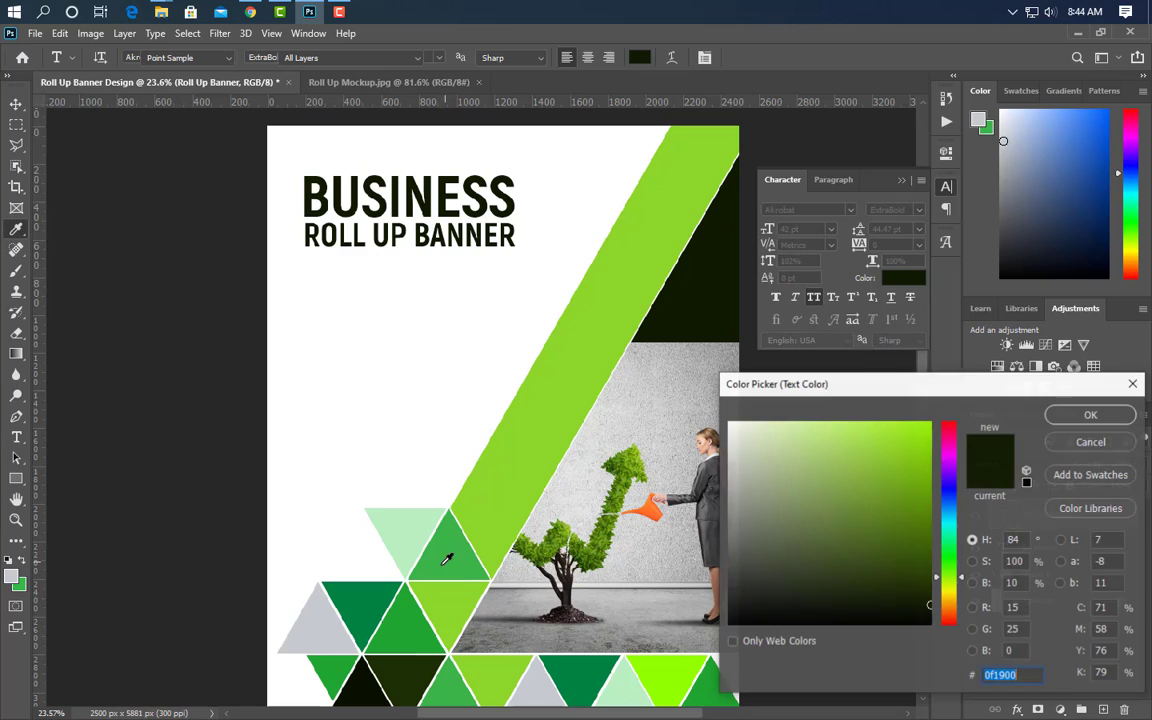
pyautogui.click(370, 605)
pyautogui.click(1090, 414)
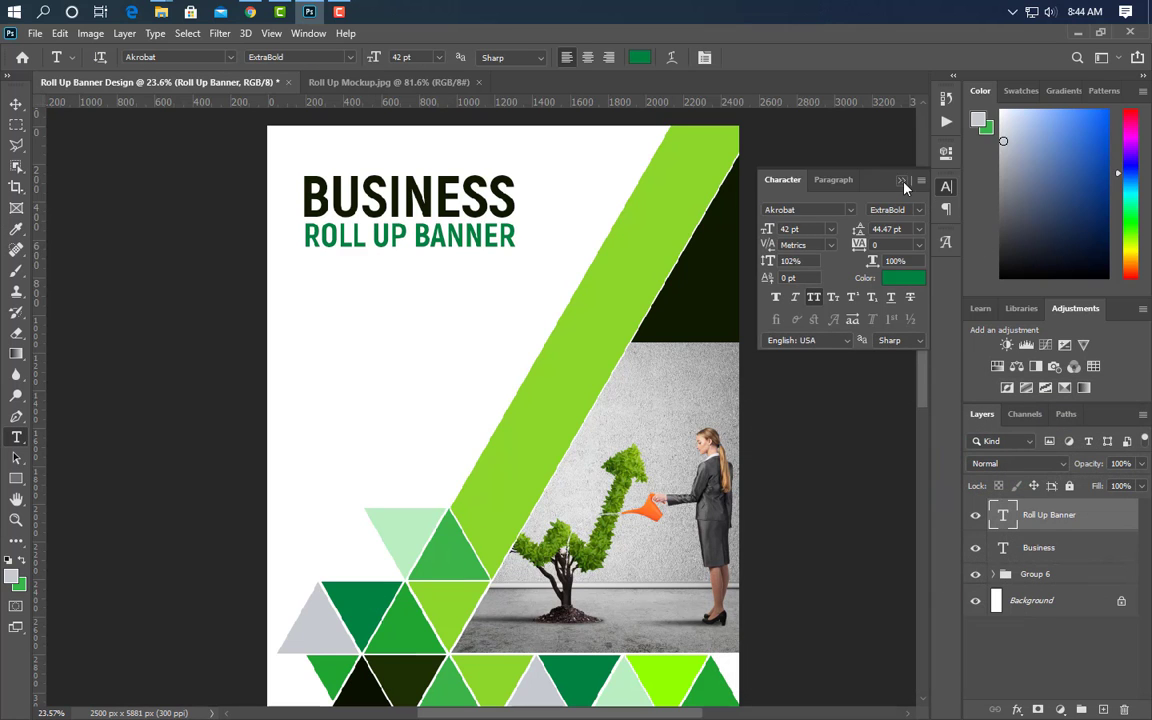
pyautogui.click(903, 182)
# - Nudge ROLL UP BANNER down, duplicate it below itself, and retype the copy as DESIGN
pyautogui.click(14, 106)
pyautogui.hotkey('shift', 'Down')
pyautogui.hotkey('shift', 'Down')
pyautogui.hotkey('shift', 'Down')
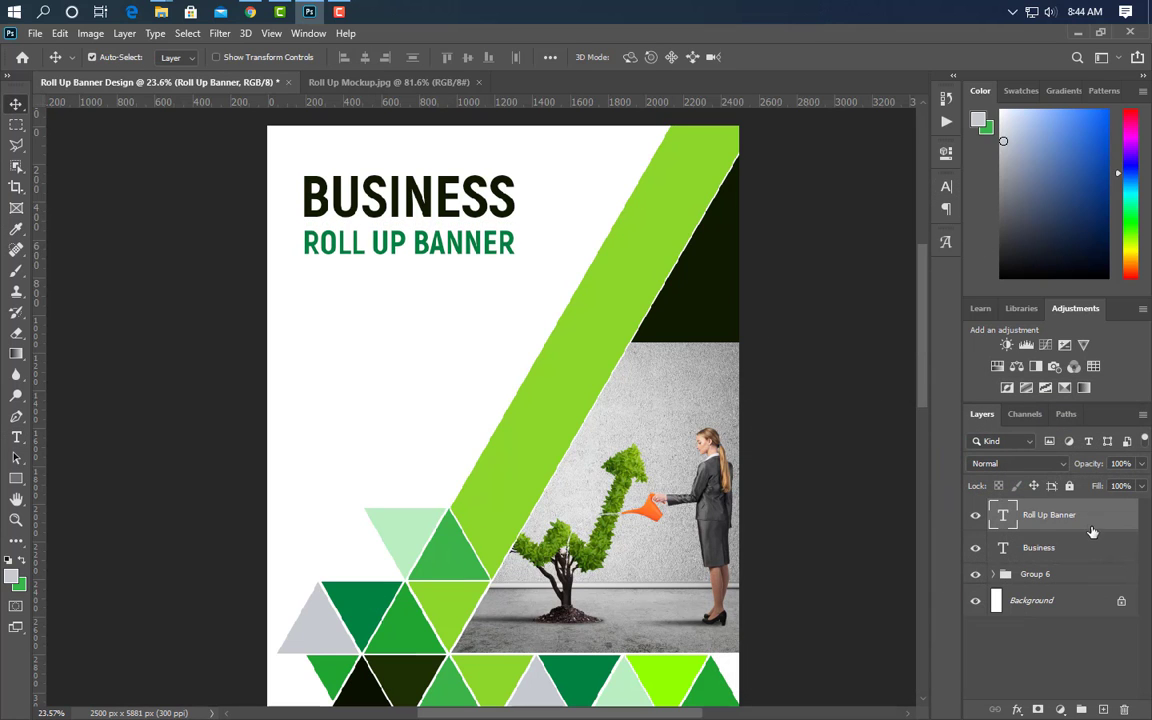
pyautogui.moveTo(1110, 597); pyautogui.dragTo(1103, 709)
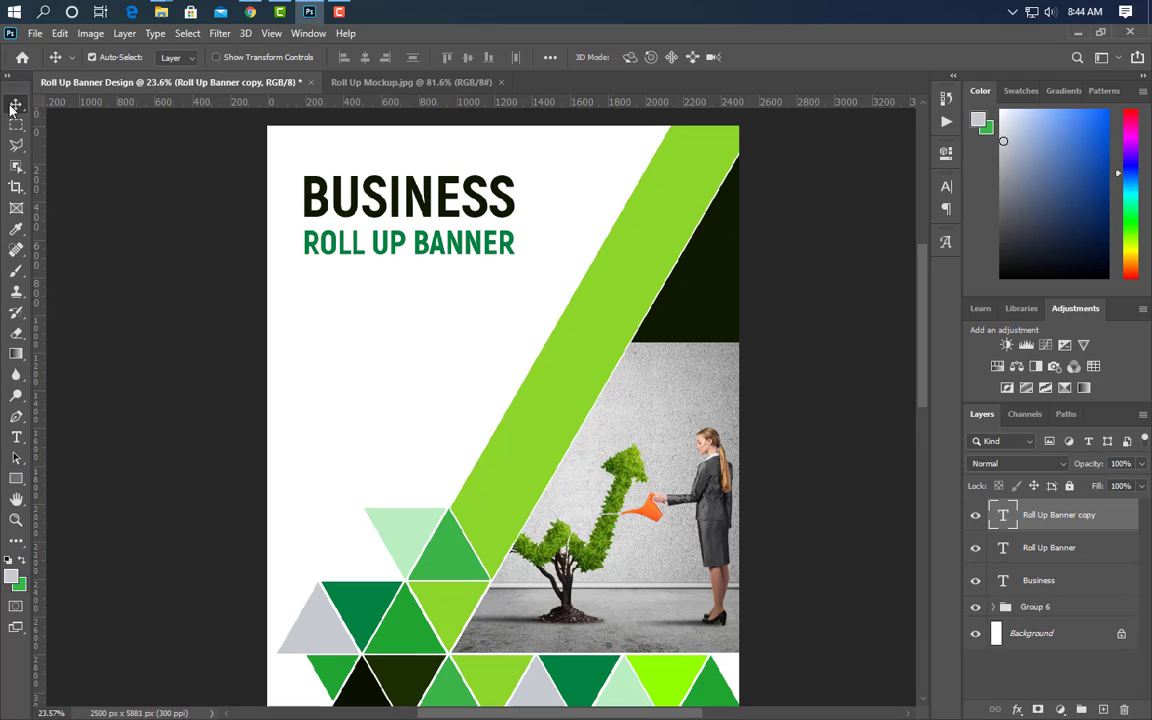
pyautogui.hotkey('shift', 'Down')
pyautogui.hotkey('shift', 'Down')
pyautogui.hotkey('shift', 'Down')
pyautogui.hotkey('shift', 'Down')
pyautogui.hotkey('shift', 'Down')
pyautogui.hotkey('shift', 'Down')
pyautogui.hotkey('shift', 'Down')
pyautogui.hotkey('shift', 'Down')
pyautogui.hotkey('shift', 'Down')
pyautogui.hotkey('shift', 'Down')
pyautogui.hotkey('shift', 'Down')
pyautogui.hotkey('shift', 'Down')
pyautogui.hotkey('shift', 'Down')
pyautogui.hotkey('shift', 'Down')
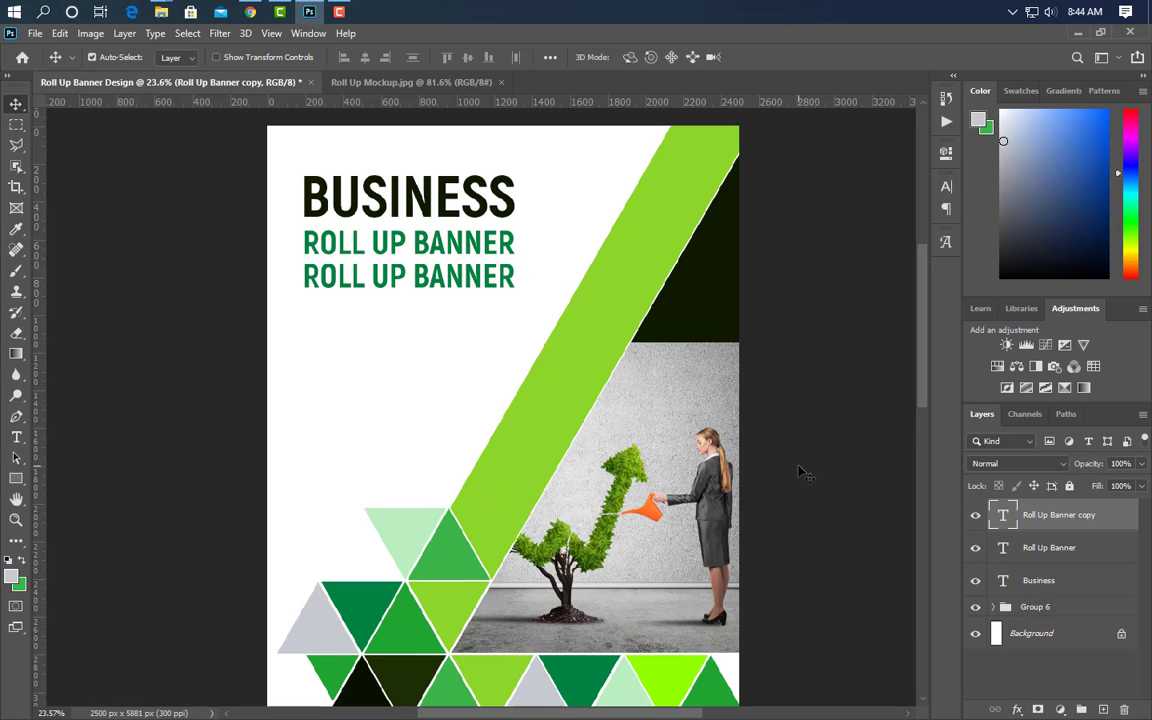
pyautogui.click(15, 440)
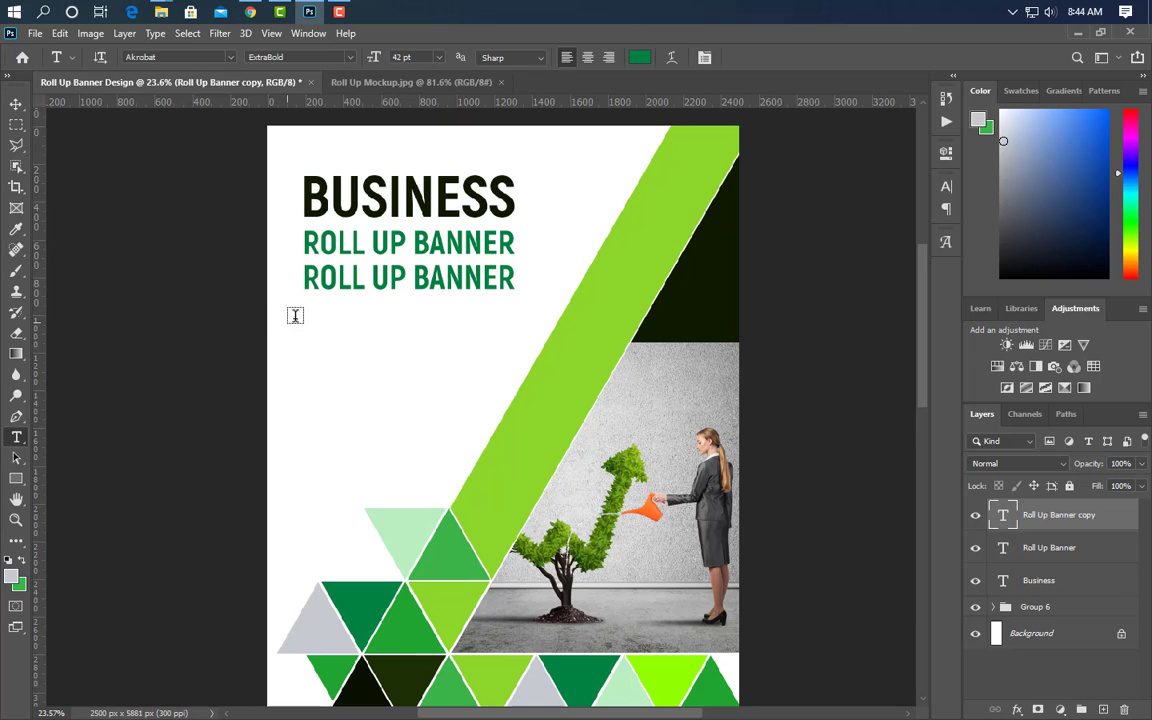
pyautogui.moveTo(309, 284); pyautogui.dragTo(548, 283)
pyautogui.write('DESIGN')
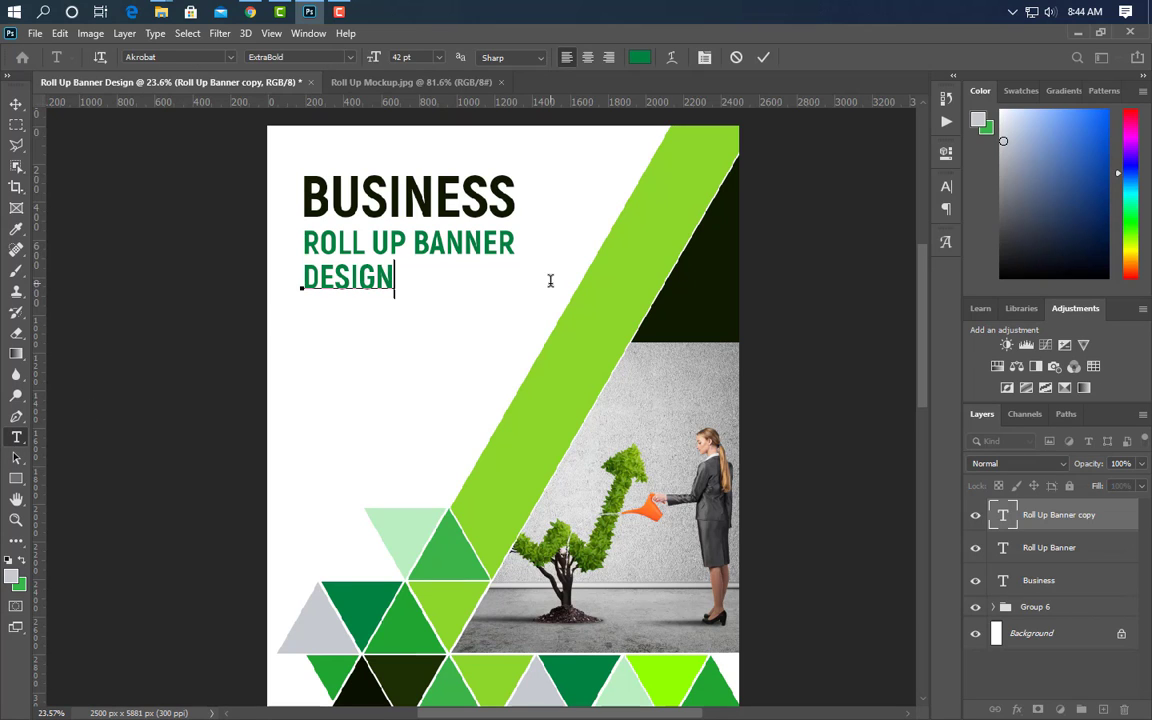
pyautogui.click(763, 57)
# - Colour DESIGN light green #8dd62b, sampled from the diagonal stripe
pyautogui.click(946, 186)
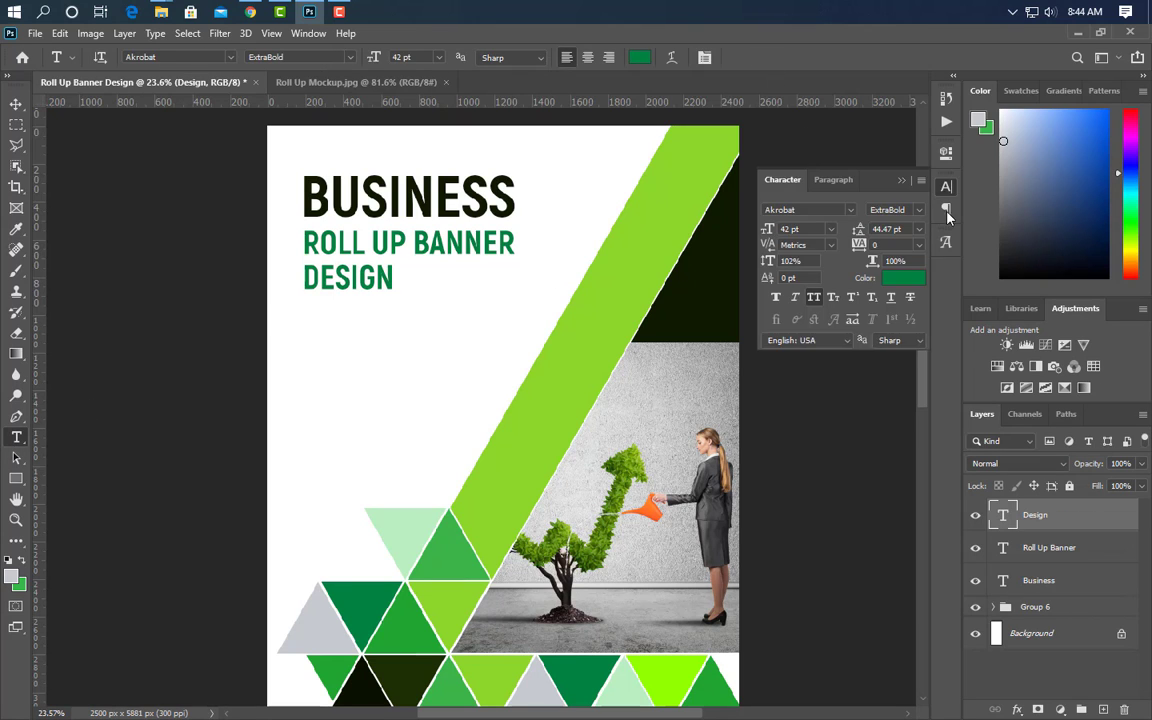
pyautogui.click(903, 277)
pyautogui.click(561, 363)
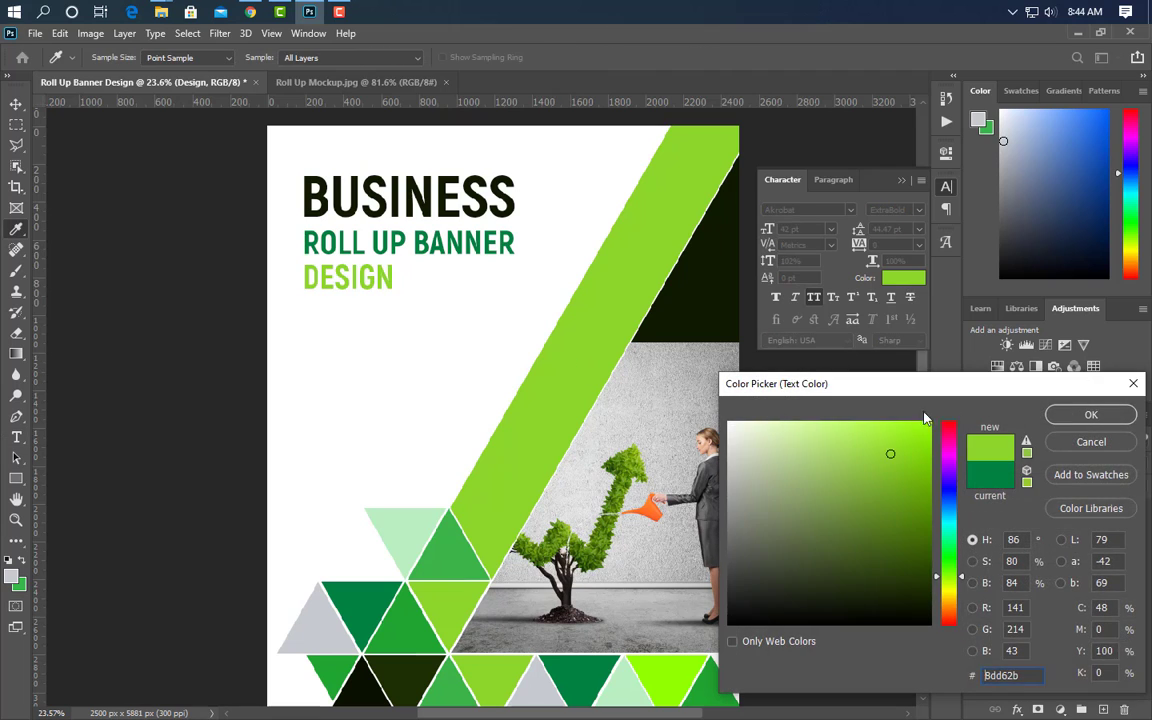
pyautogui.click(1093, 411)
pyautogui.click(903, 182)
# - Enlarge the DESIGN text and begin a new text line below it
pyautogui.hotkey('ctrl', 't')
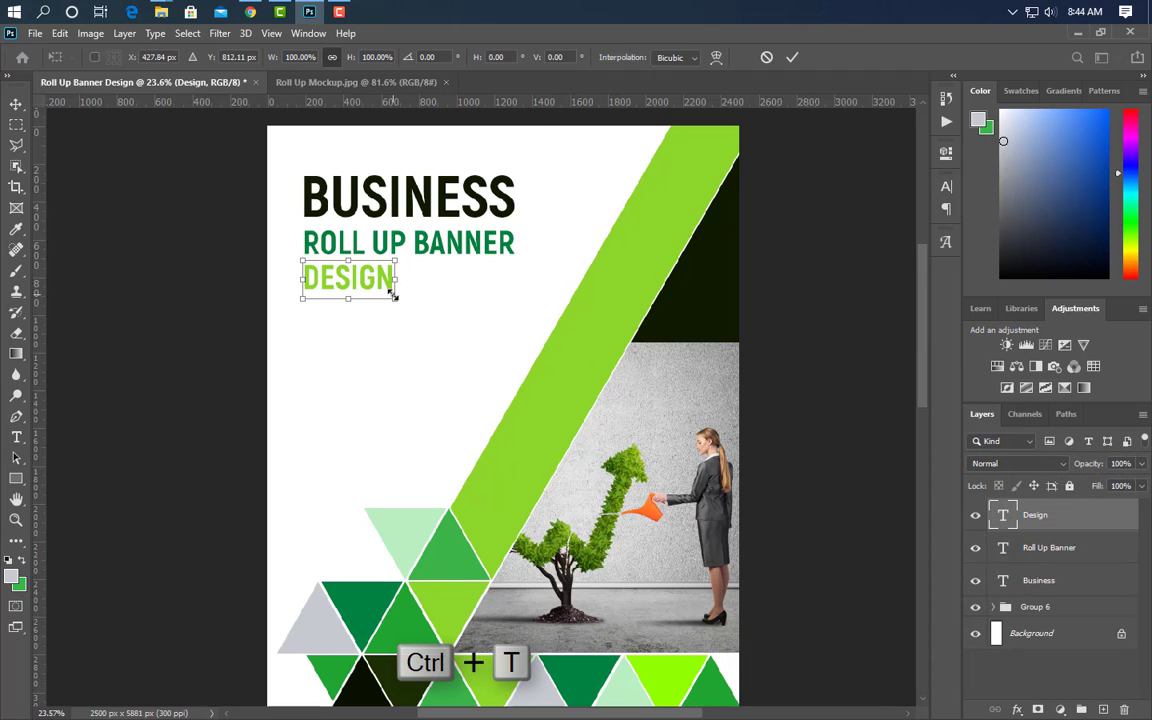
pyautogui.moveTo(393, 300); pyautogui.dragTo(461, 320)
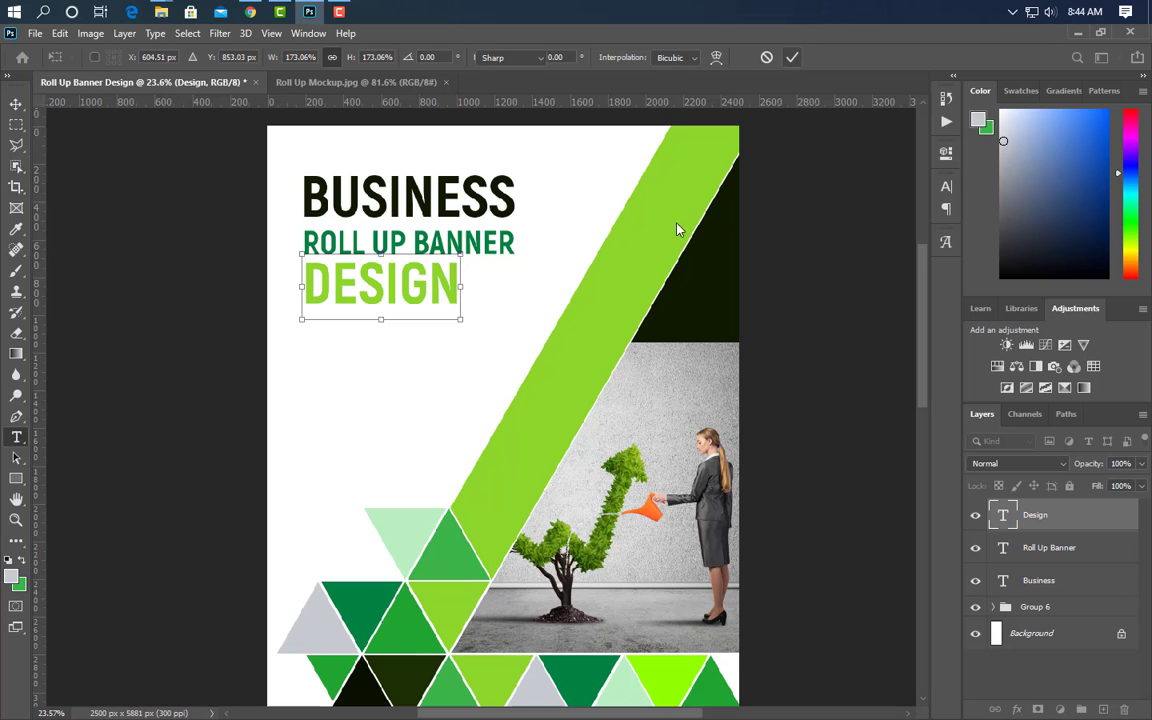
pyautogui.press('Return')
pyautogui.press('v')
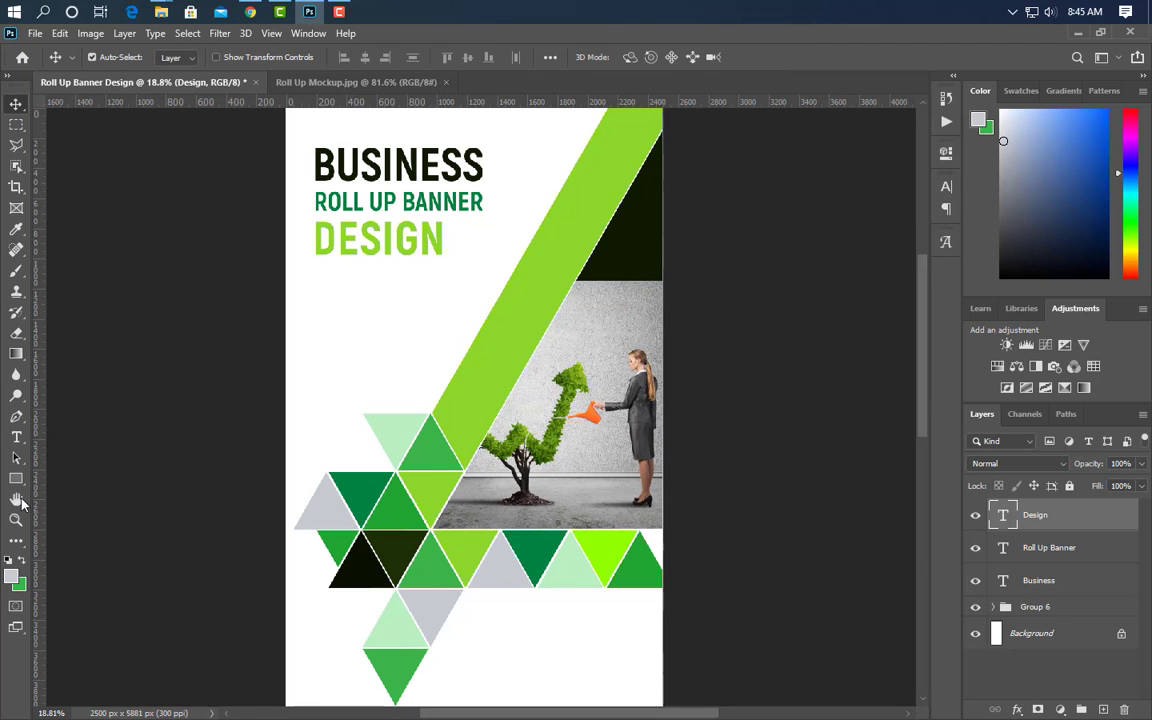
pyautogui.click(17, 437)
pyautogui.click(316, 275)
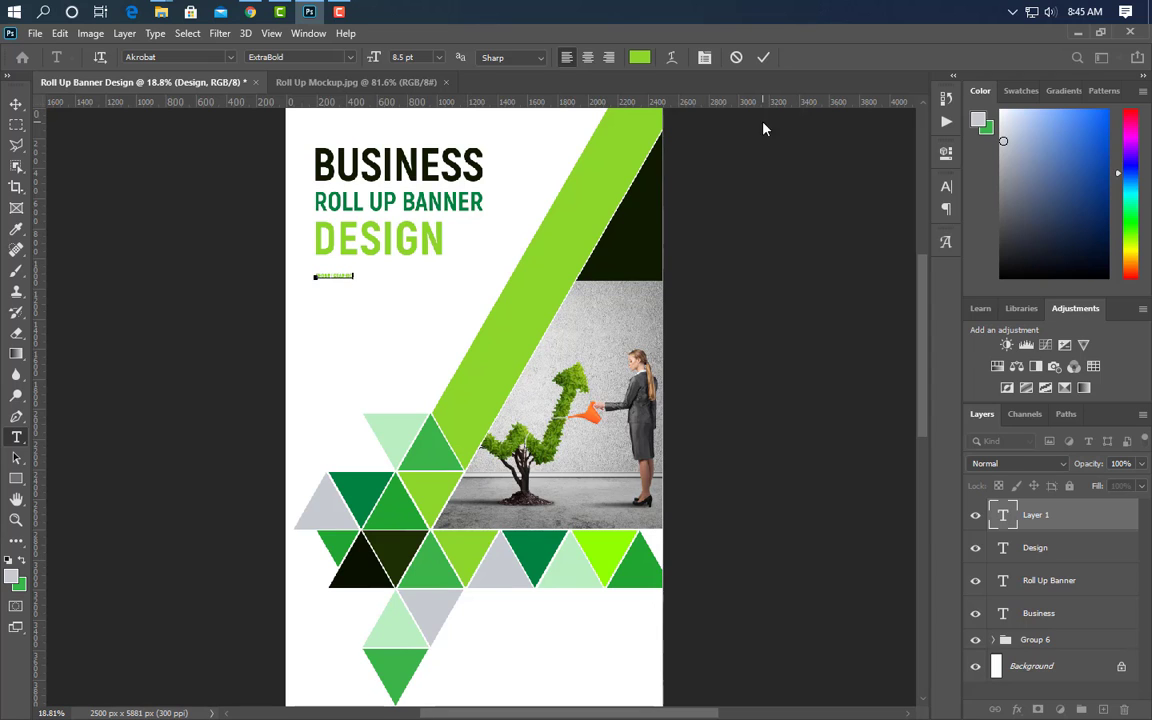
# - Enter SHOBUJ GRAPHIC under DESIGN and enlarge it
pyautogui.click(838, 165)
pyautogui.hotkey('ctrl', 't')
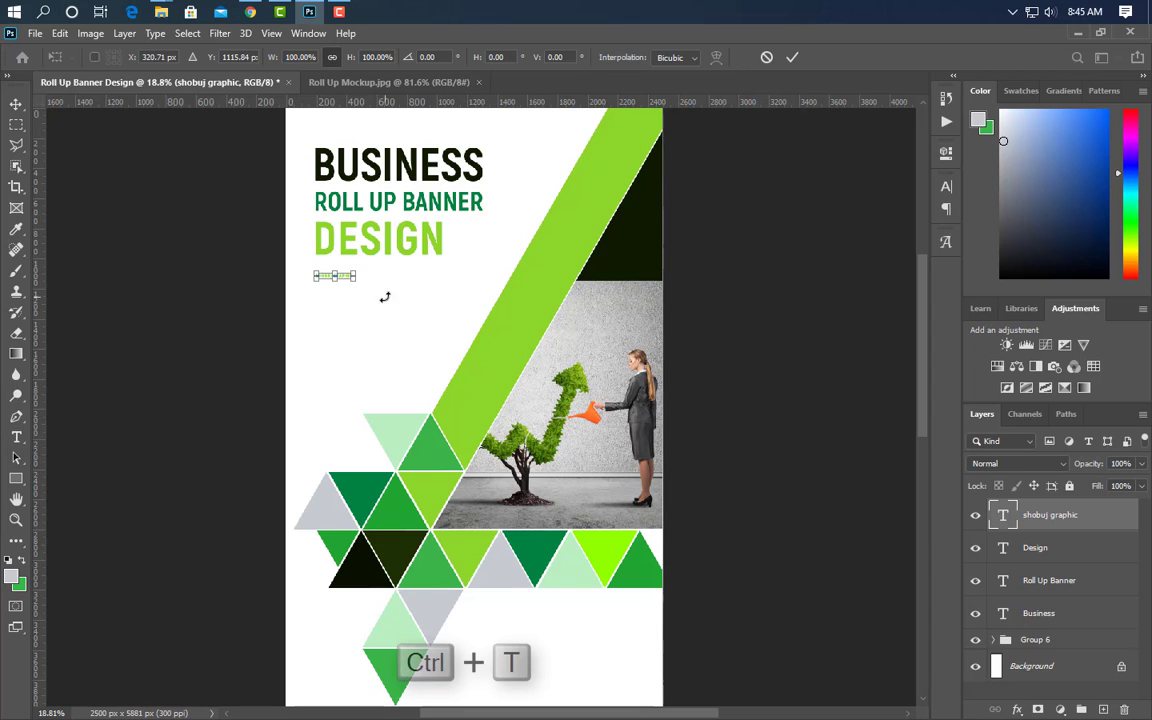
pyautogui.moveTo(360, 276); pyautogui.dragTo(430, 265)
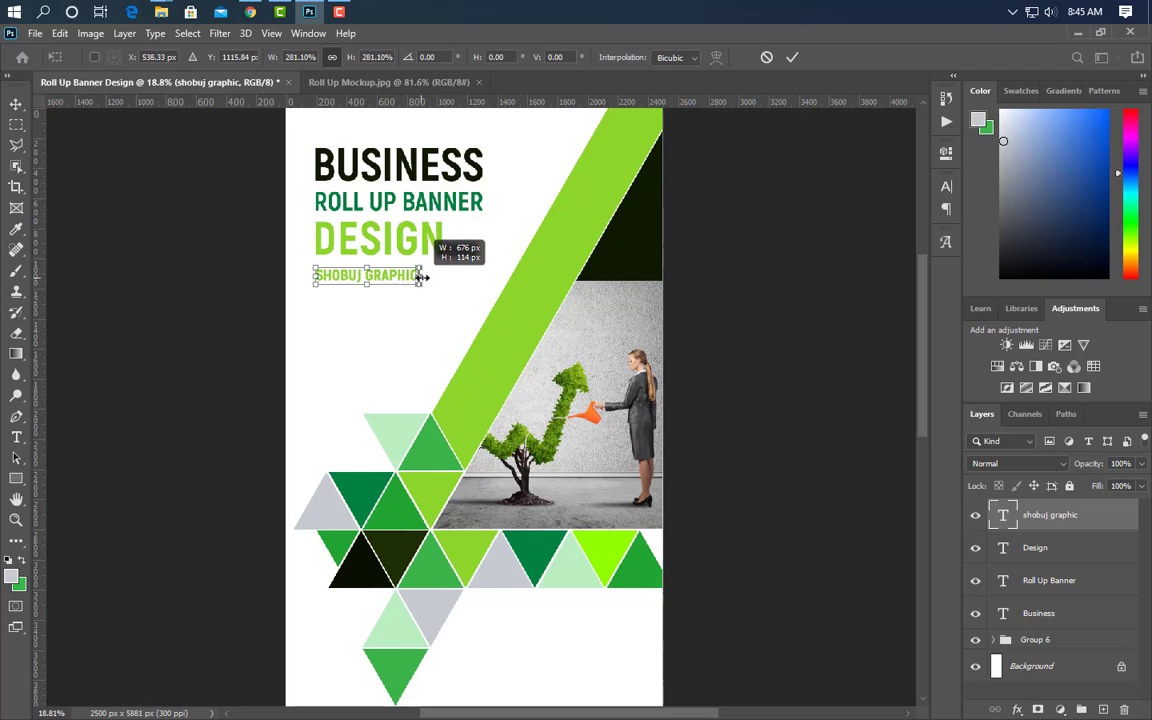
pyautogui.press('Return')
# - Make SHOBUJ GRAPHIC Bold with tracking 300 and near-black #0a1100 colour
pyautogui.click(944, 189)
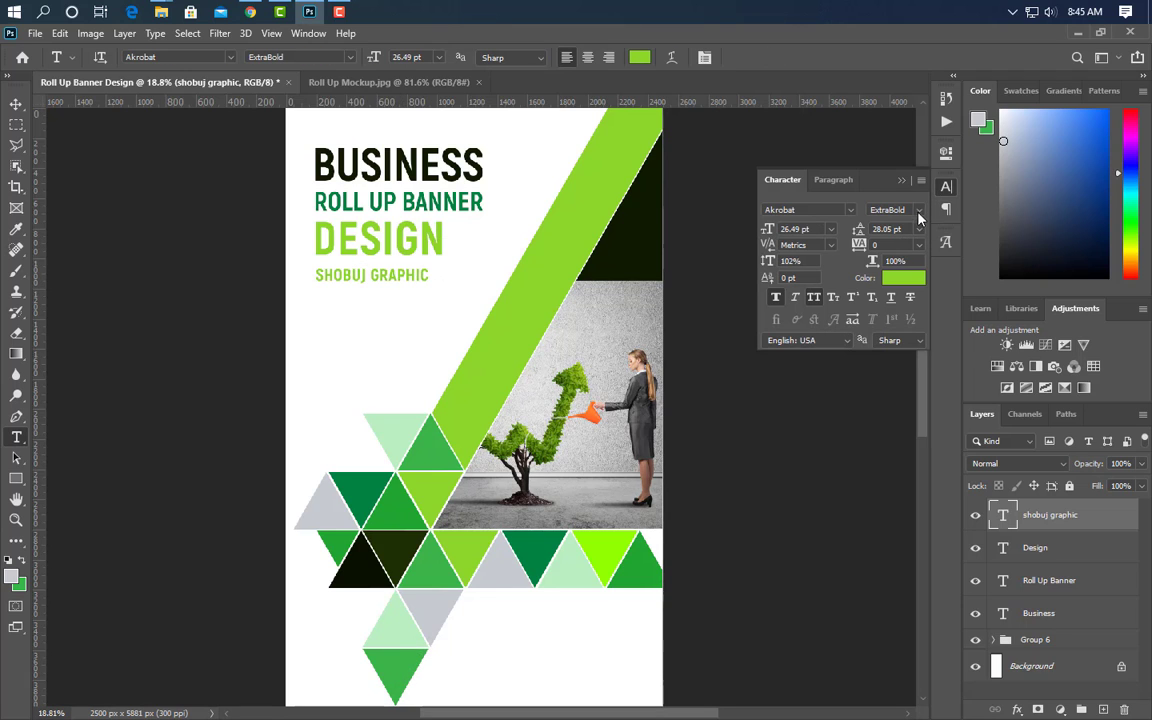
pyautogui.click(918, 212)
pyautogui.click(814, 302)
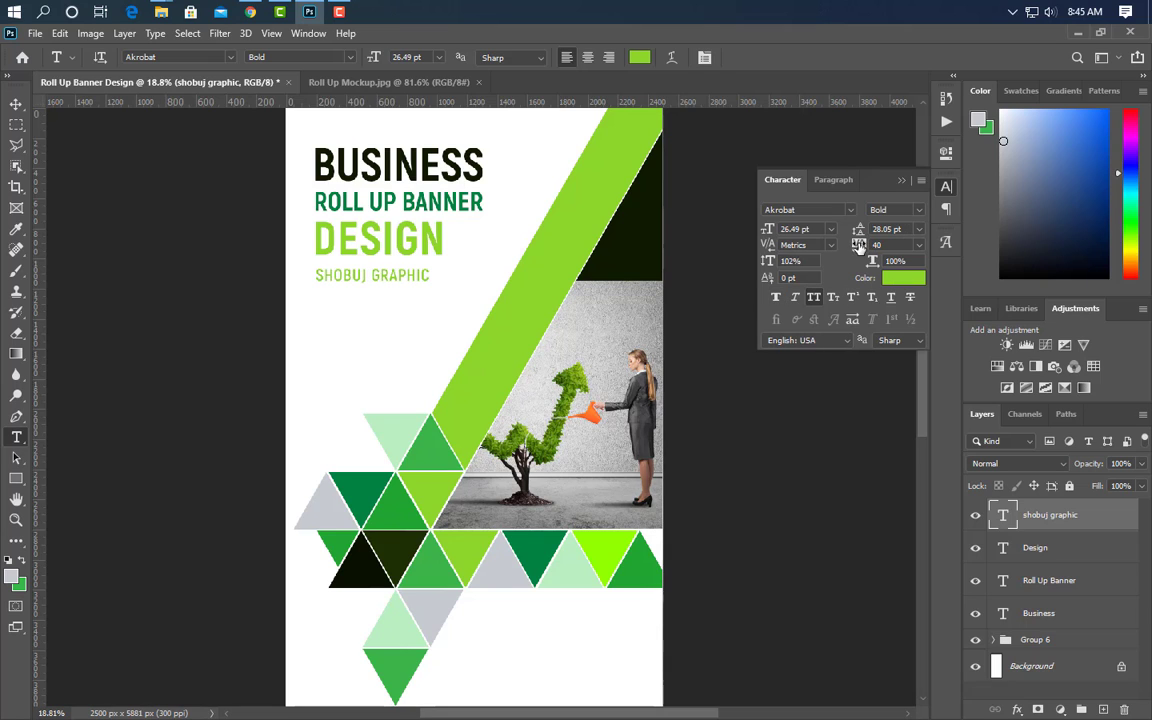
pyautogui.moveTo(865, 248); pyautogui.dragTo(875, 248)
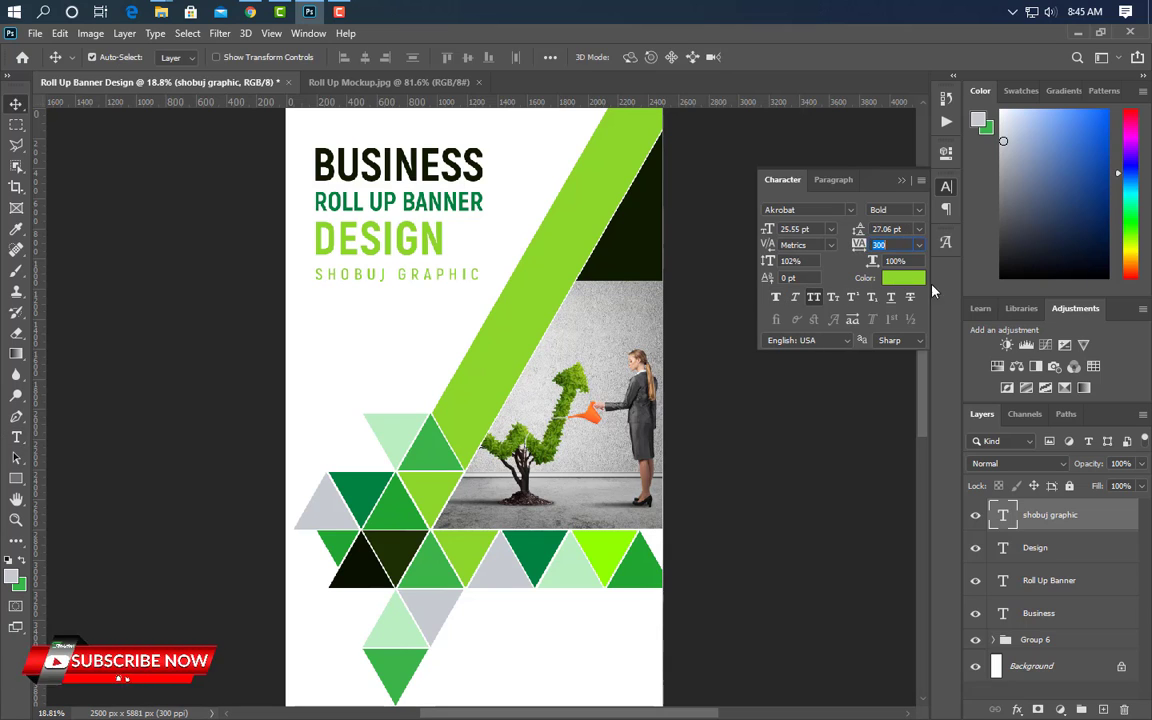
pyautogui.click(905, 279)
pyautogui.click(362, 571)
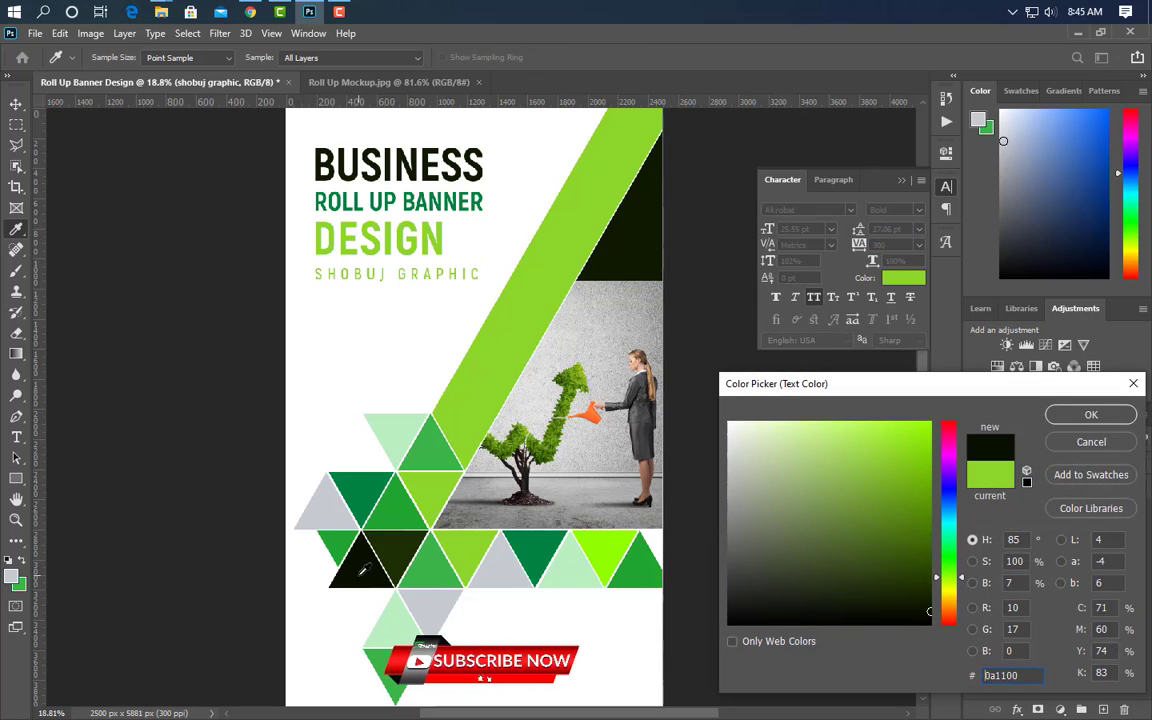
pyautogui.click(1093, 414)
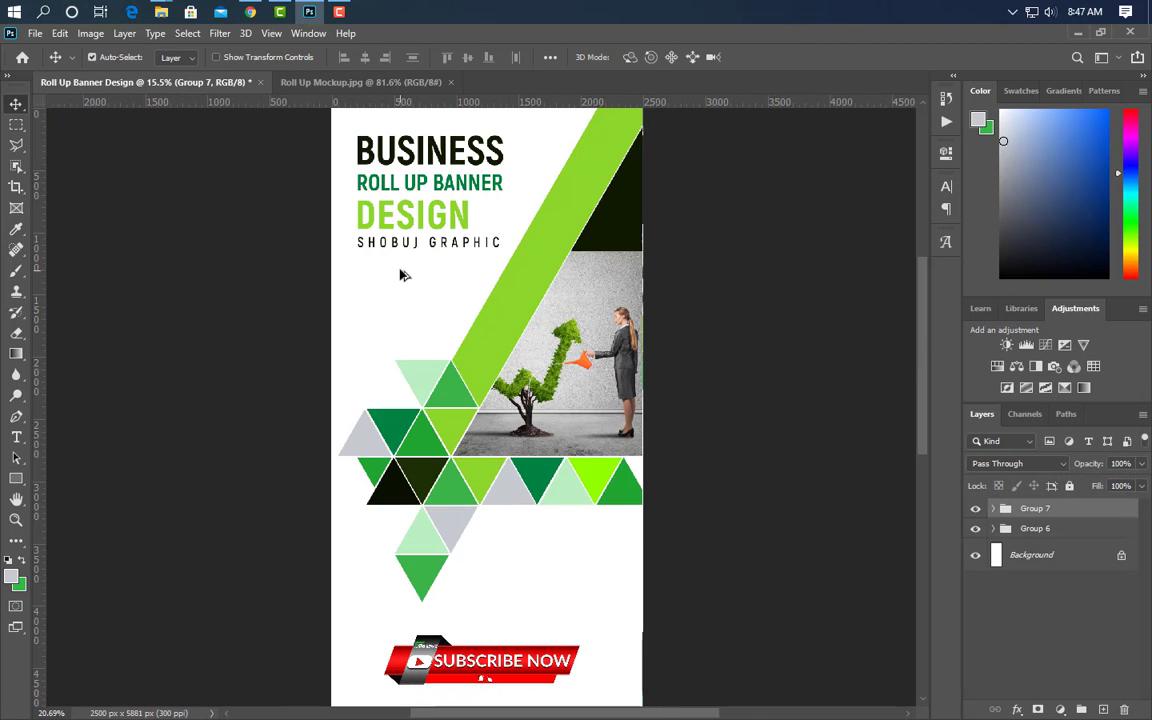
# - Draw a circle below the headline and fill it with a medium green sampled from a triangle
pyautogui.scroll(5, 400, 275)
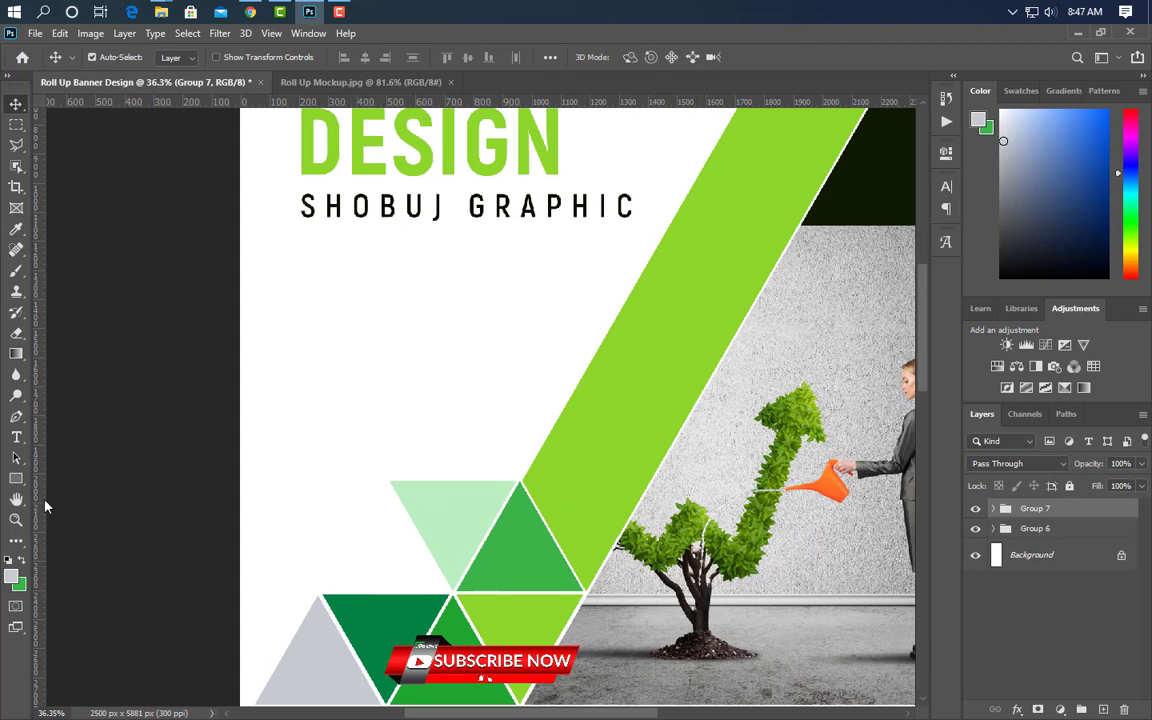
pyautogui.click(16, 479)
pyautogui.rightClick(16, 479)
pyautogui.click(120, 462)
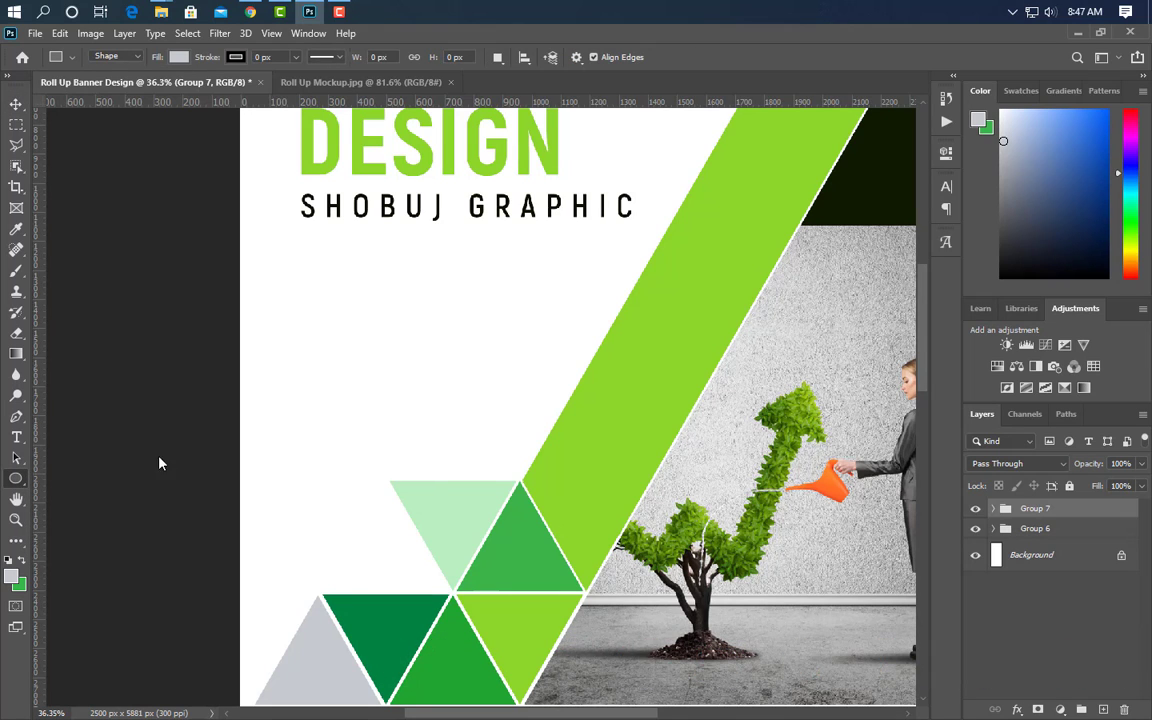
pyautogui.moveTo(328, 264); pyautogui.dragTo(481, 370)
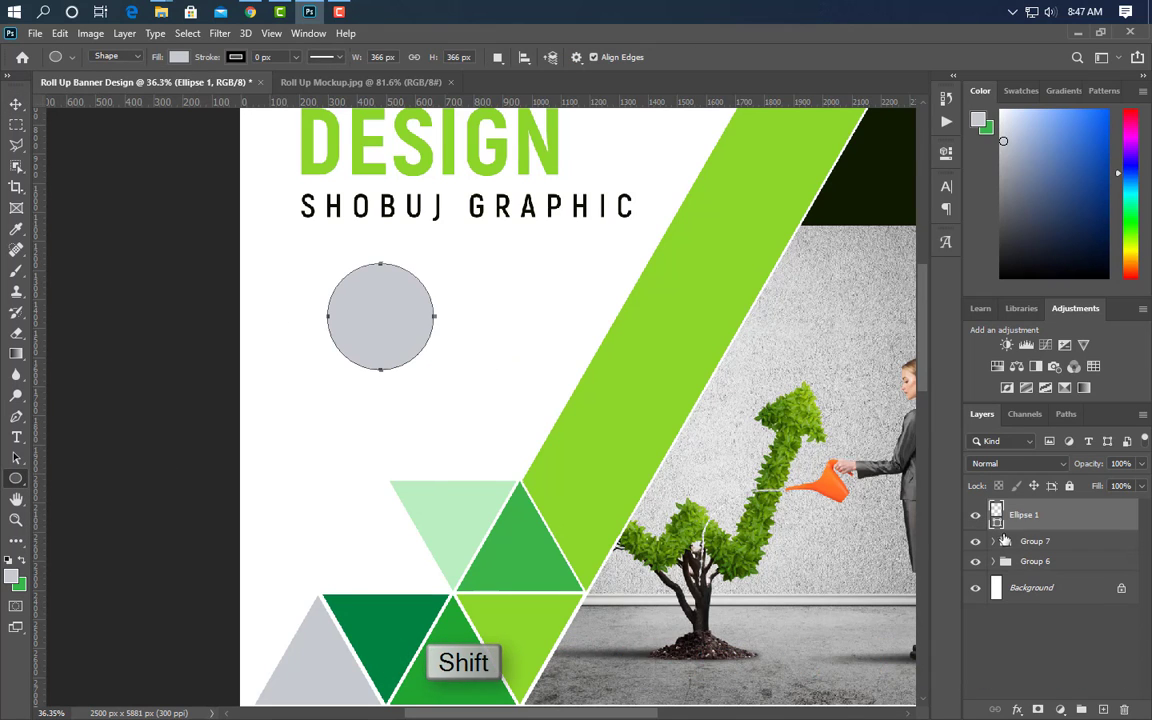
pyautogui.doubleClick(998, 522)
pyautogui.click(468, 662)
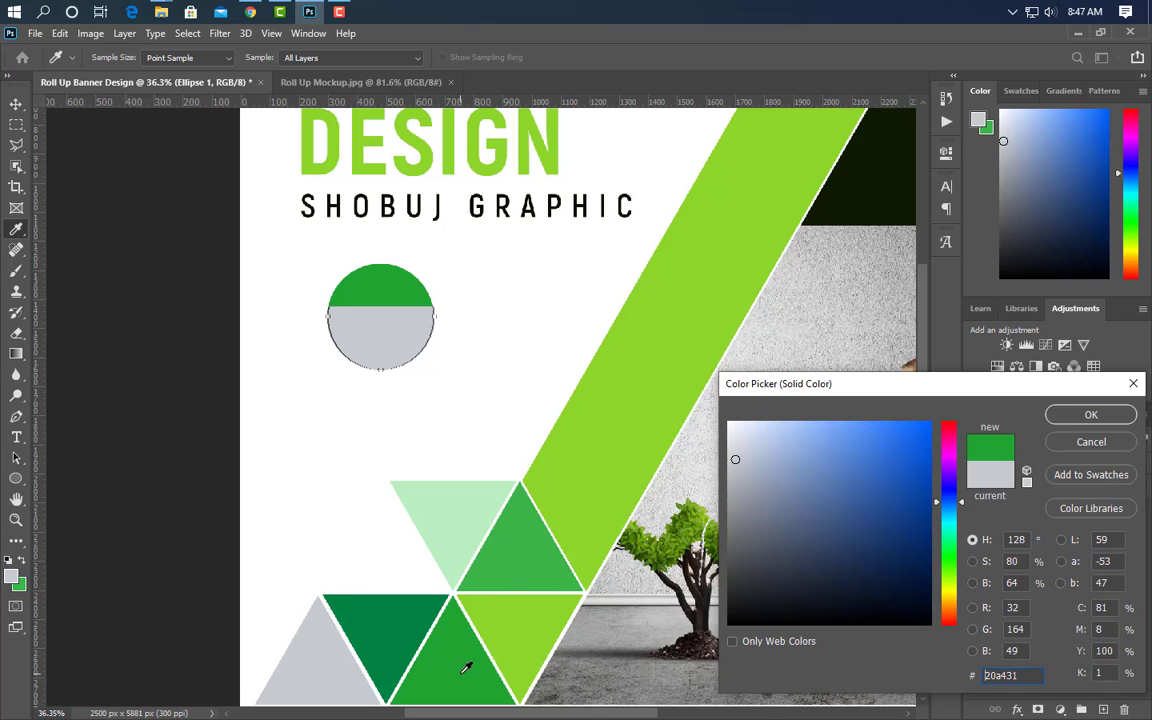
pyautogui.click(1068, 420)
# - Duplicate the circle, make the copy lime green, and place it beneath the green one
pyautogui.moveTo(1090, 515); pyautogui.dragTo(1104, 707)
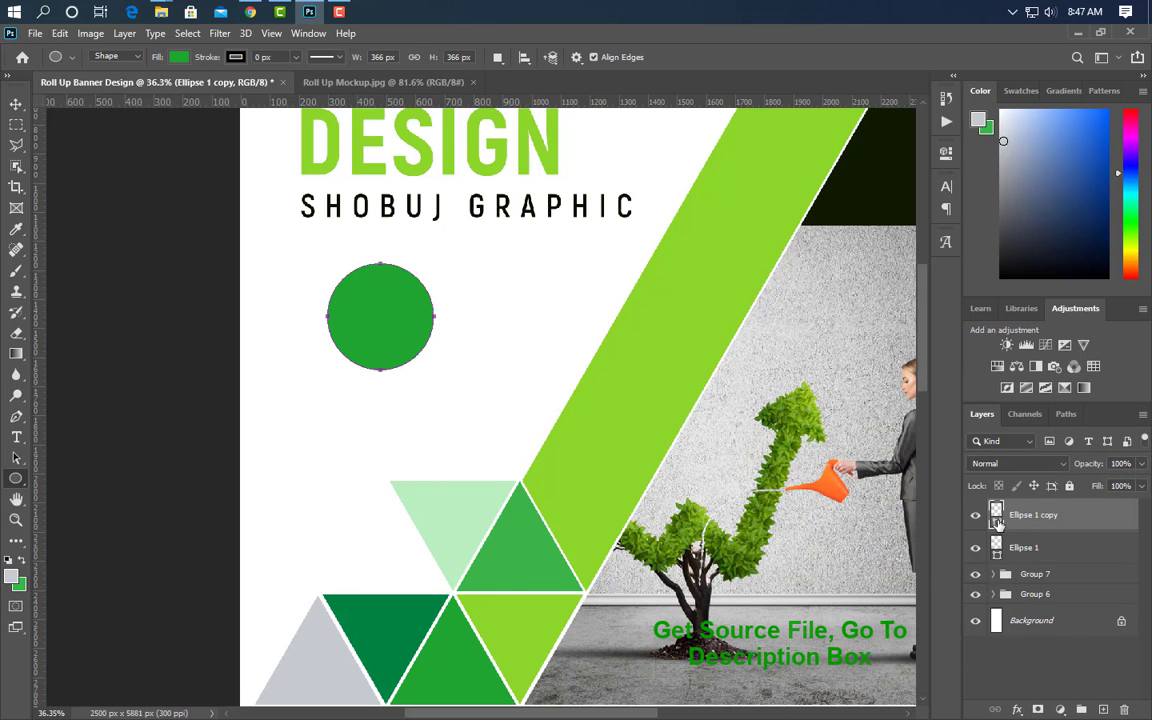
pyautogui.doubleClick(997, 522)
pyautogui.click(576, 470)
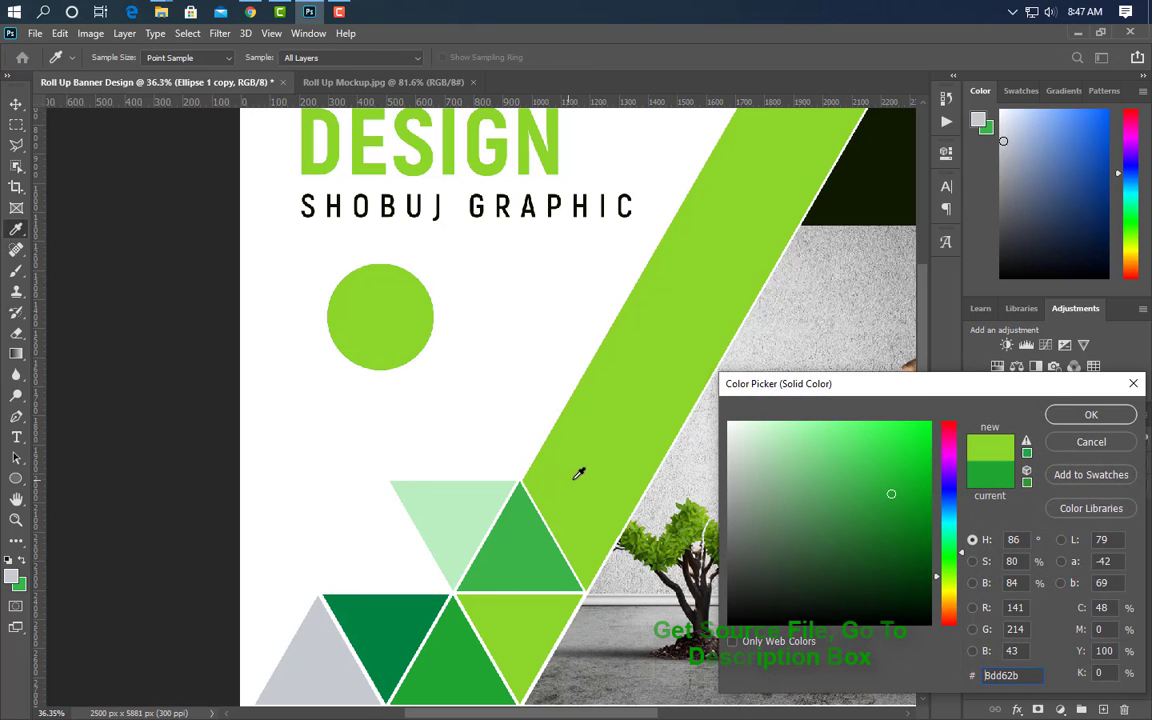
pyautogui.click(1091, 414)
pyautogui.moveTo(1060, 514); pyautogui.dragTo(1093, 560)
# - Shrink the green circle slightly and centre it on the lime circle
pyautogui.click(1095, 520)
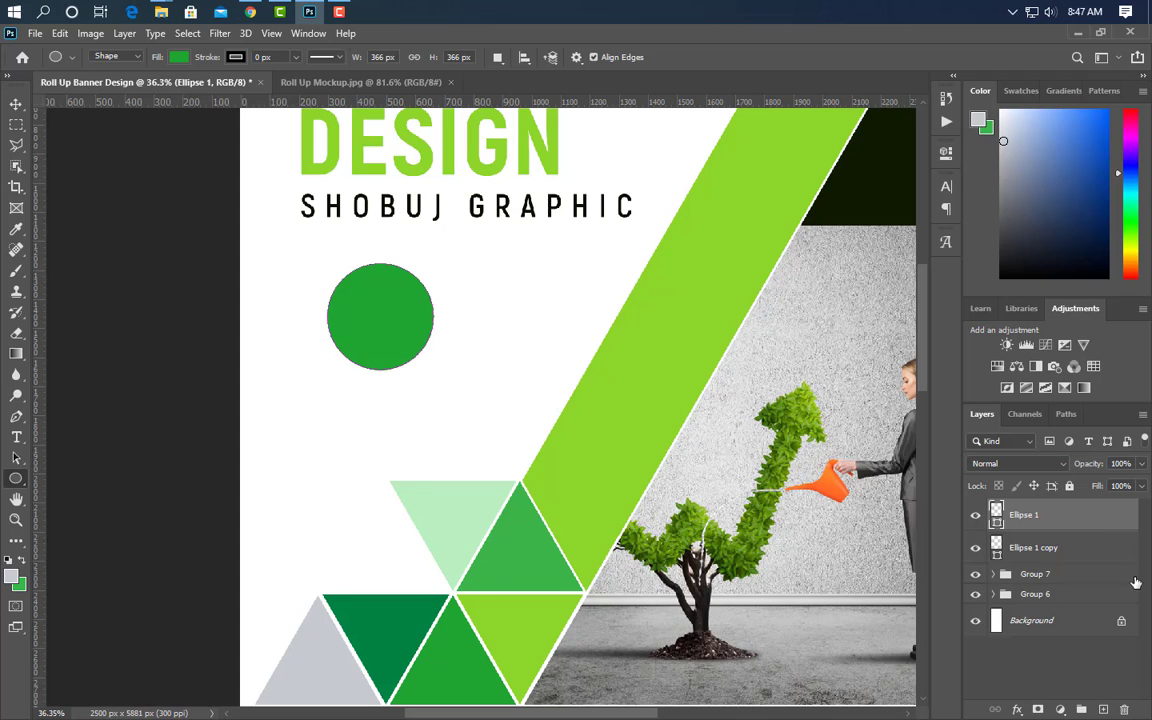
pyautogui.hotkey('ctrl', 't')
pyautogui.moveTo(380, 264); pyautogui.dragTo(380, 272)
pyautogui.click(765, 58)
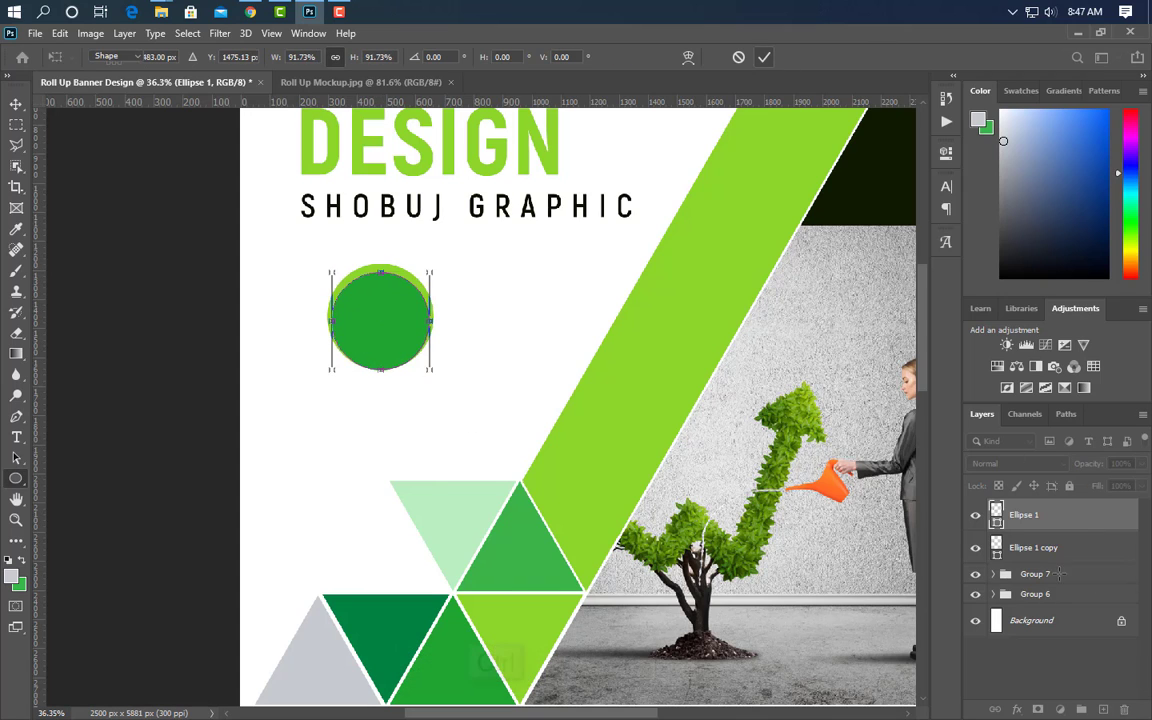
pyautogui.keyDown('ctrl'); pyautogui.click(997, 549); pyautogui.keyUp('ctrl')
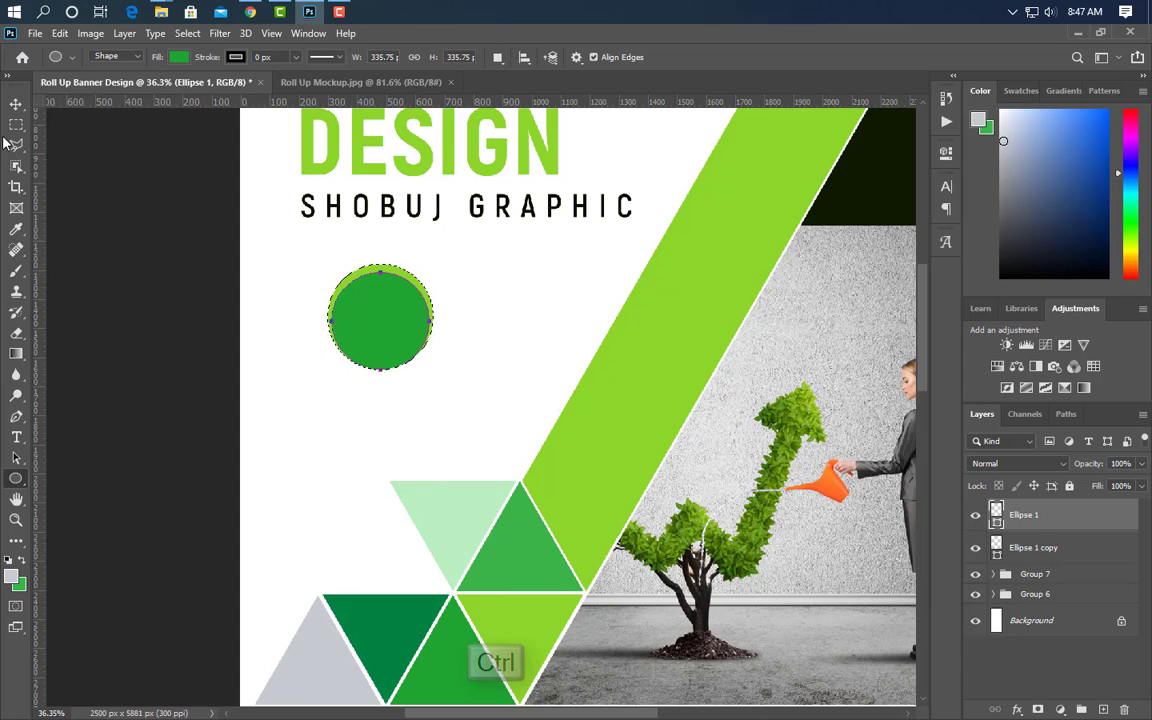
pyautogui.press('v')
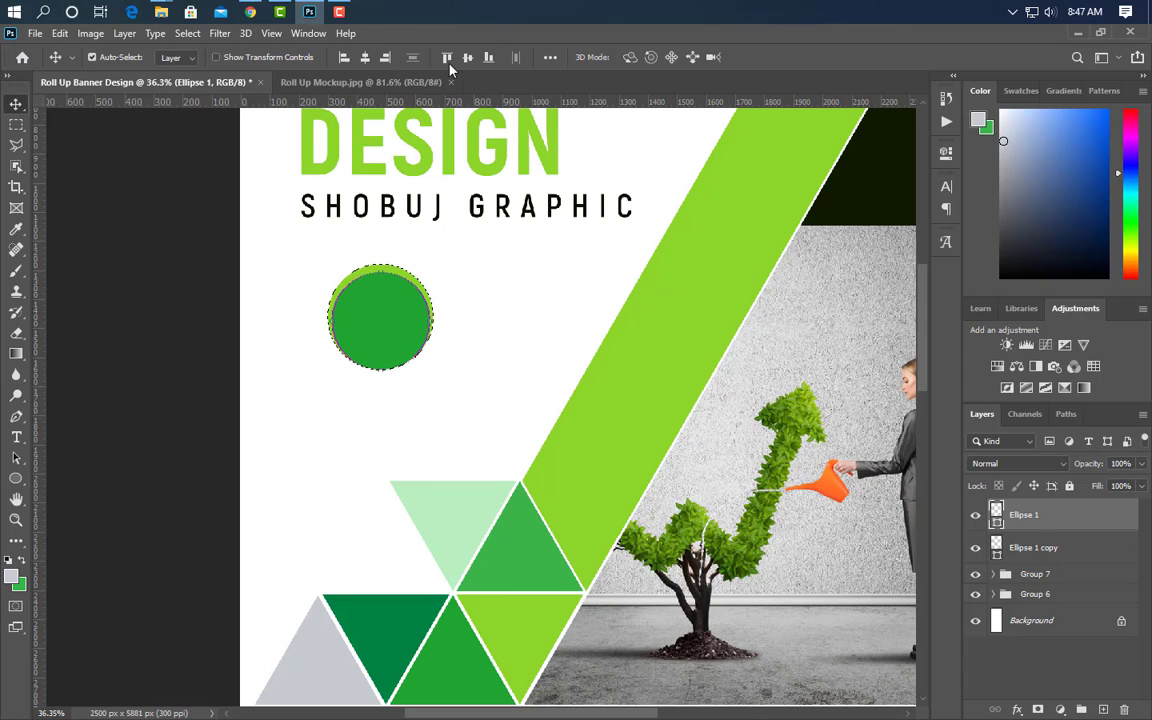
pyautogui.click(468, 58)
pyautogui.hotkey('ctrl', 'd')
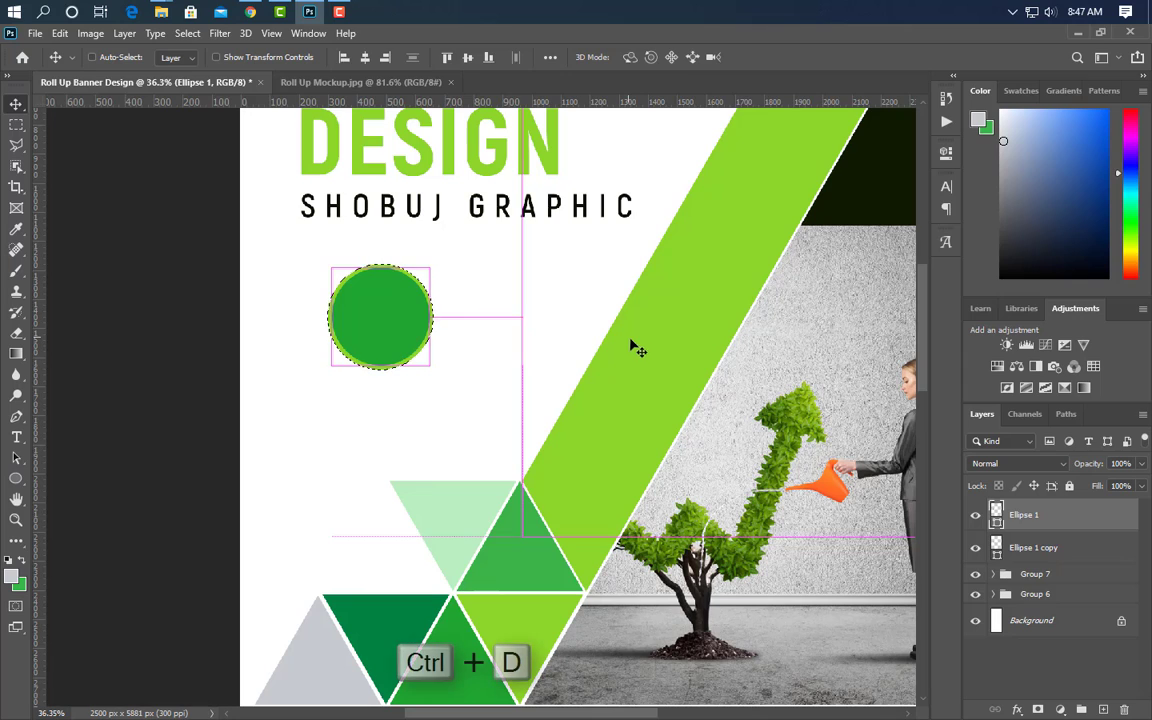
# - Add a third circle copy beneath, coloured dark green 008240 and slightly enlarged
pyautogui.moveTo(1121, 556); pyautogui.dragTo(1104, 709)
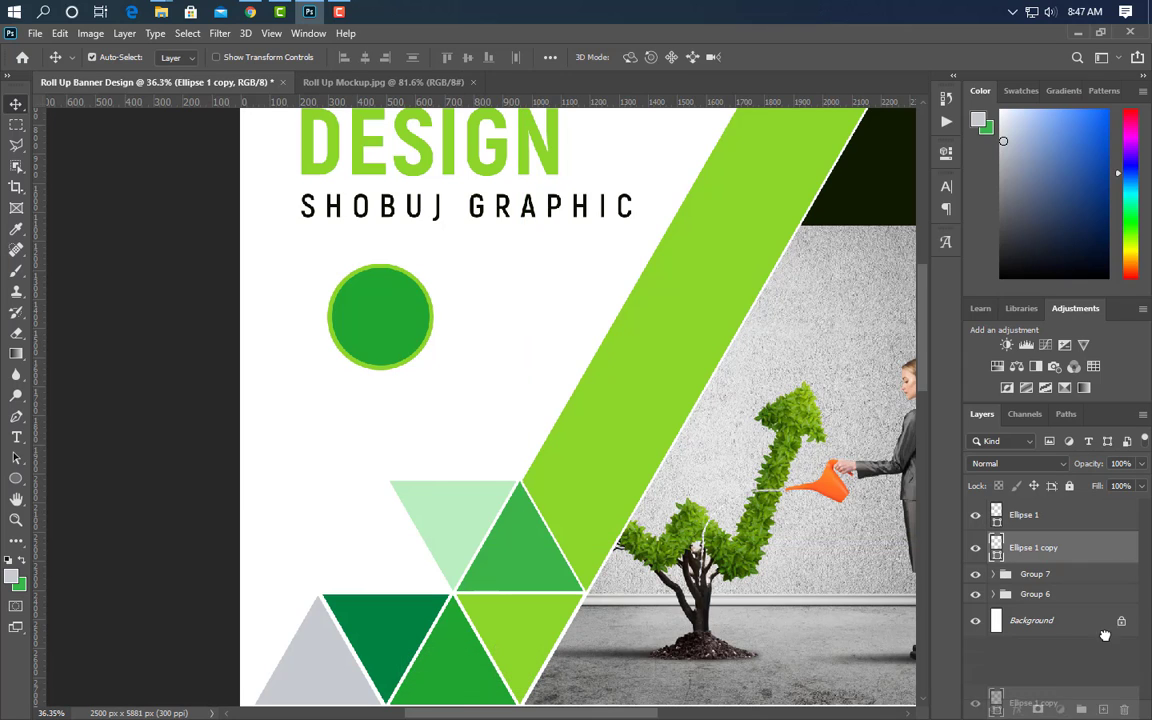
pyautogui.moveTo(1102, 562); pyautogui.dragTo(1000, 585)
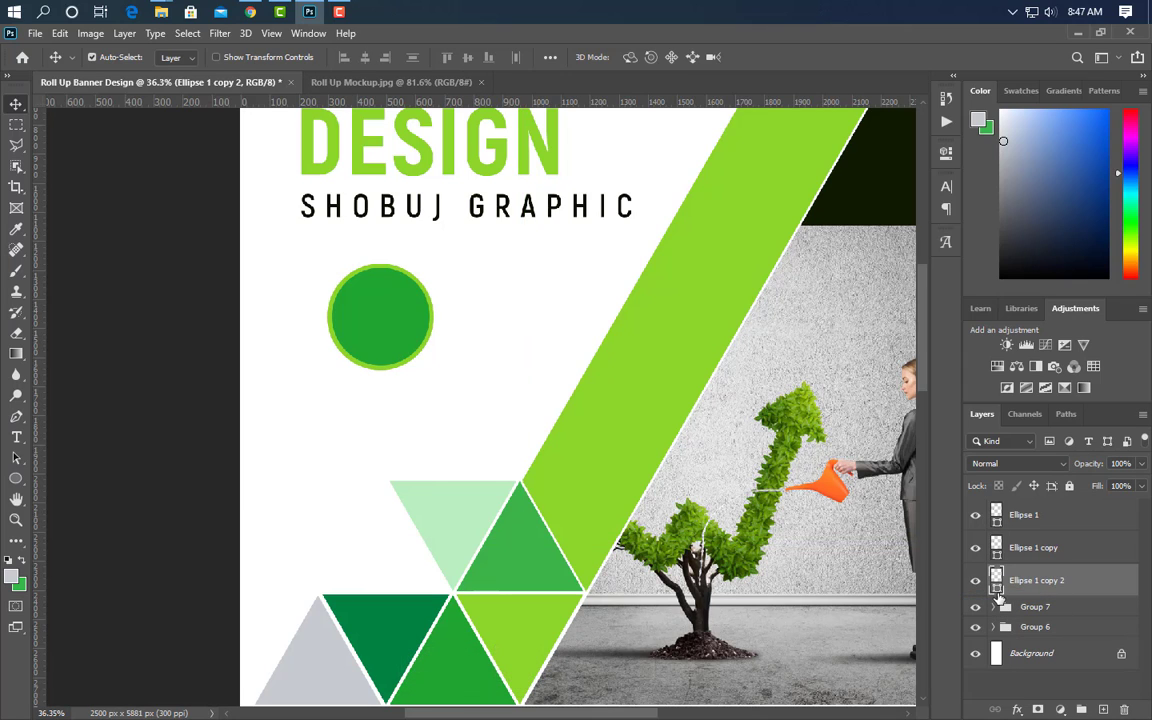
pyautogui.doubleClick(995, 576)
pyautogui.click(393, 630)
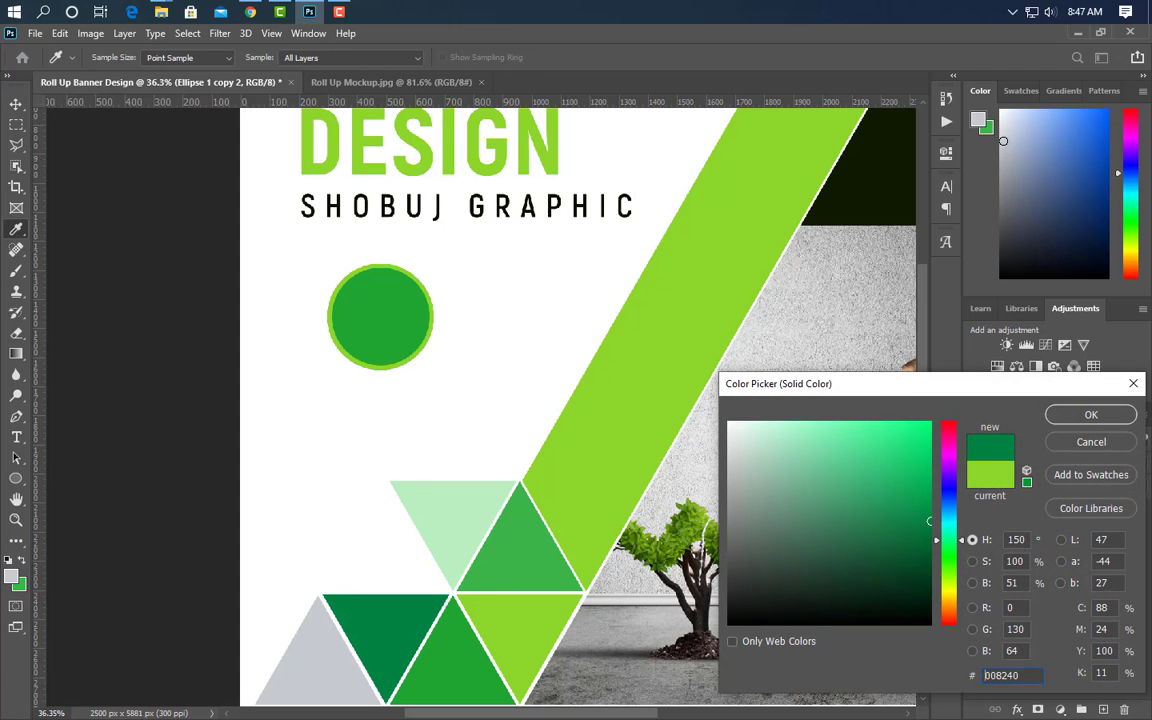
pyautogui.click(1103, 421)
pyautogui.hotkey('ctrl', 't')
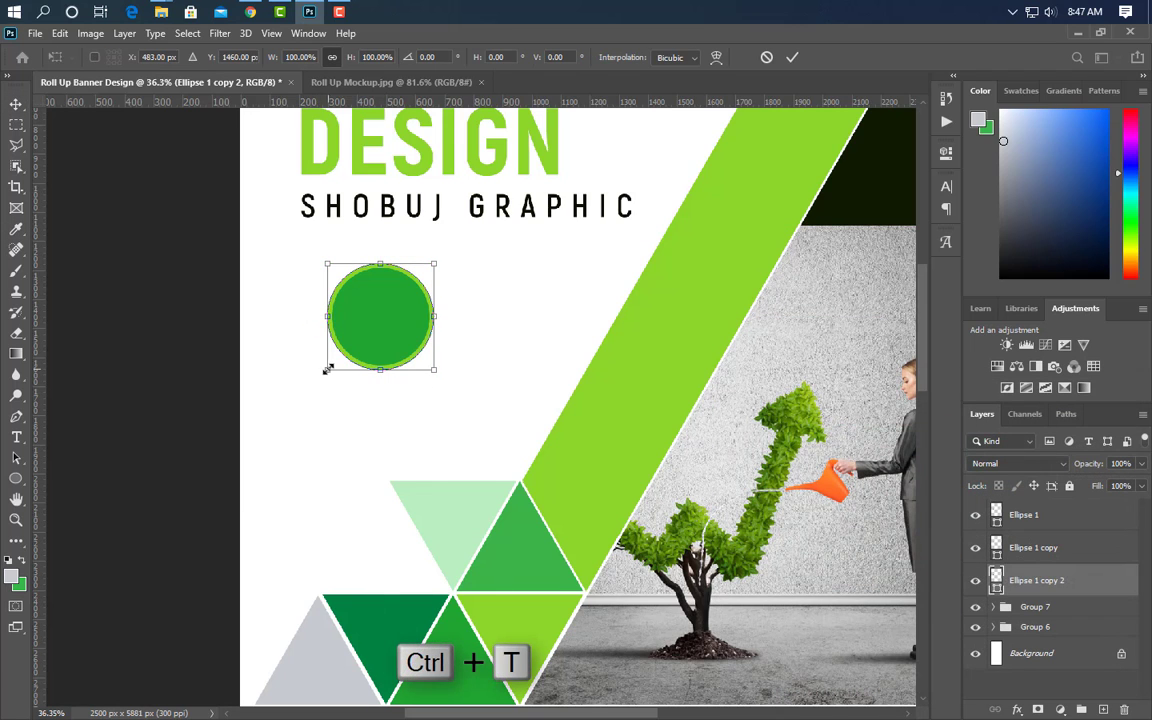
pyautogui.moveTo(326, 369); pyautogui.dragTo(315, 380)
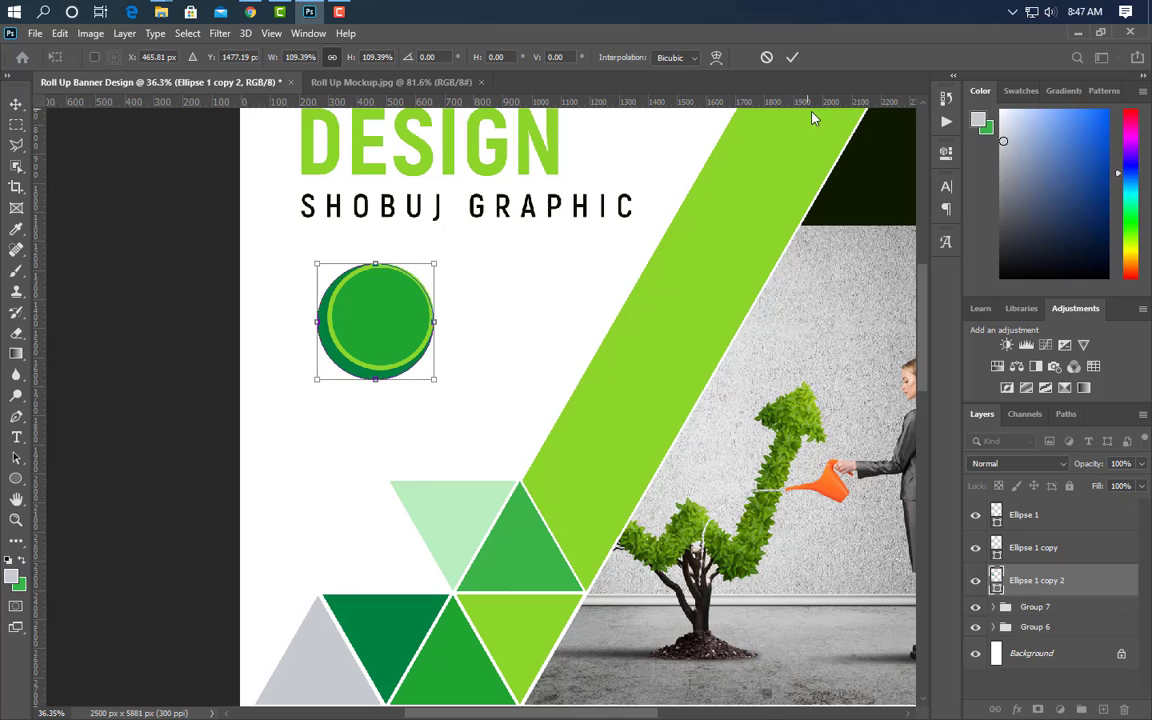
pyautogui.click(792, 58)
pyautogui.click(16, 437)
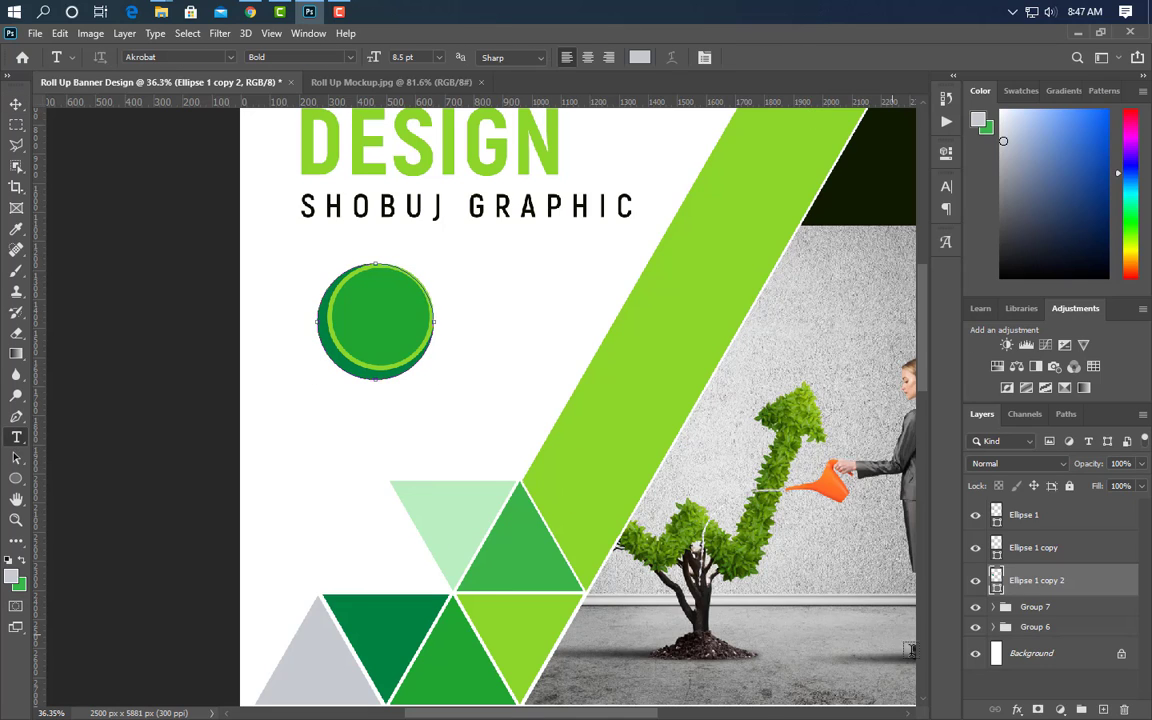
# - Type GROW inside the circle and move its layer to the top
pyautogui.click(1102, 709)
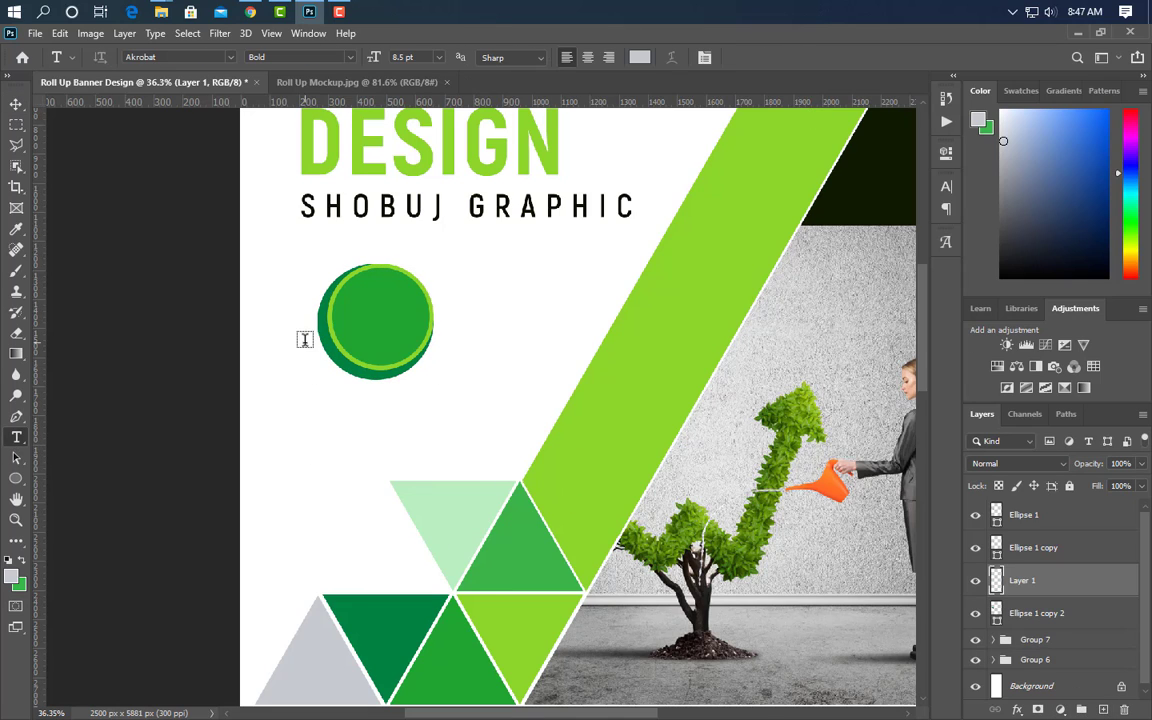
pyautogui.click(348, 327)
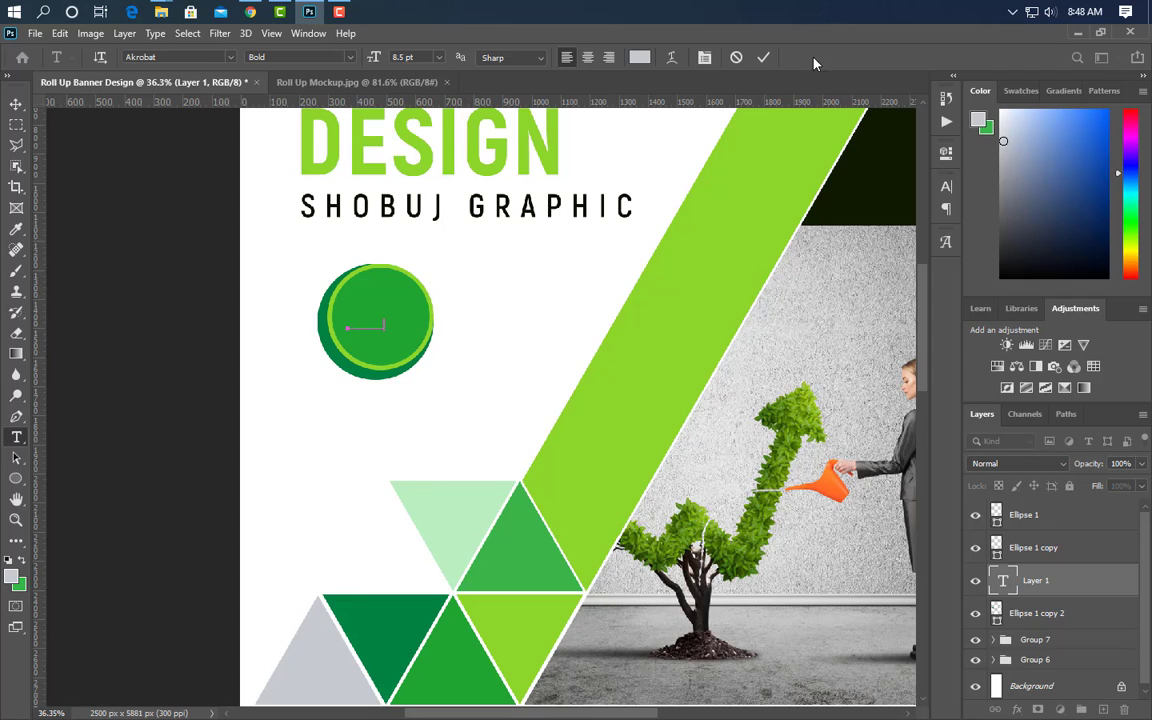
pyautogui.click(763, 59)
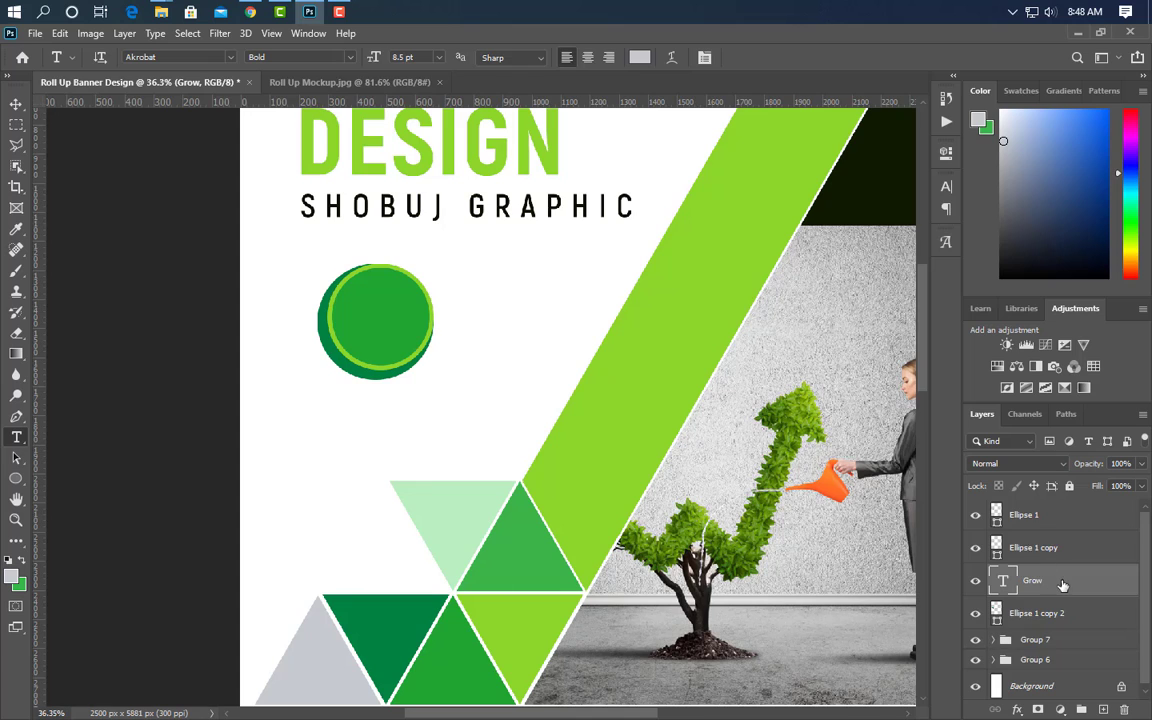
pyautogui.moveTo(1063, 585); pyautogui.dragTo(1063, 503)
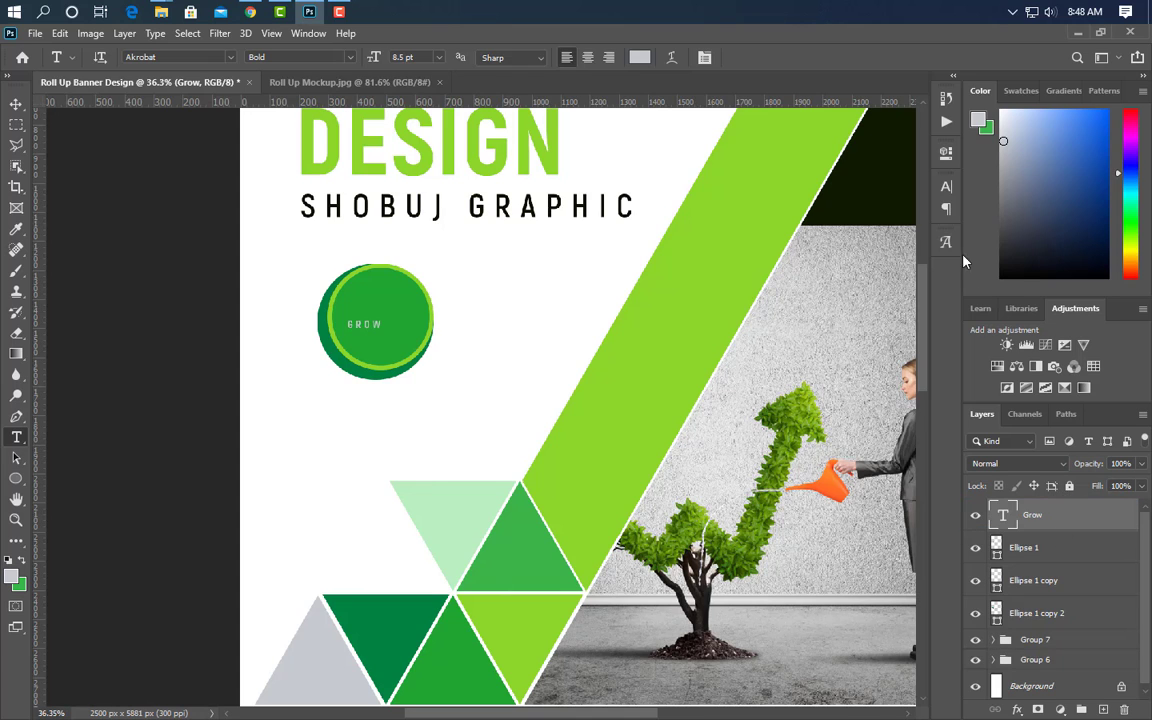
# - Make the GROW text white and ExtraBold
pyautogui.click(946, 188)
pyautogui.click(903, 277)
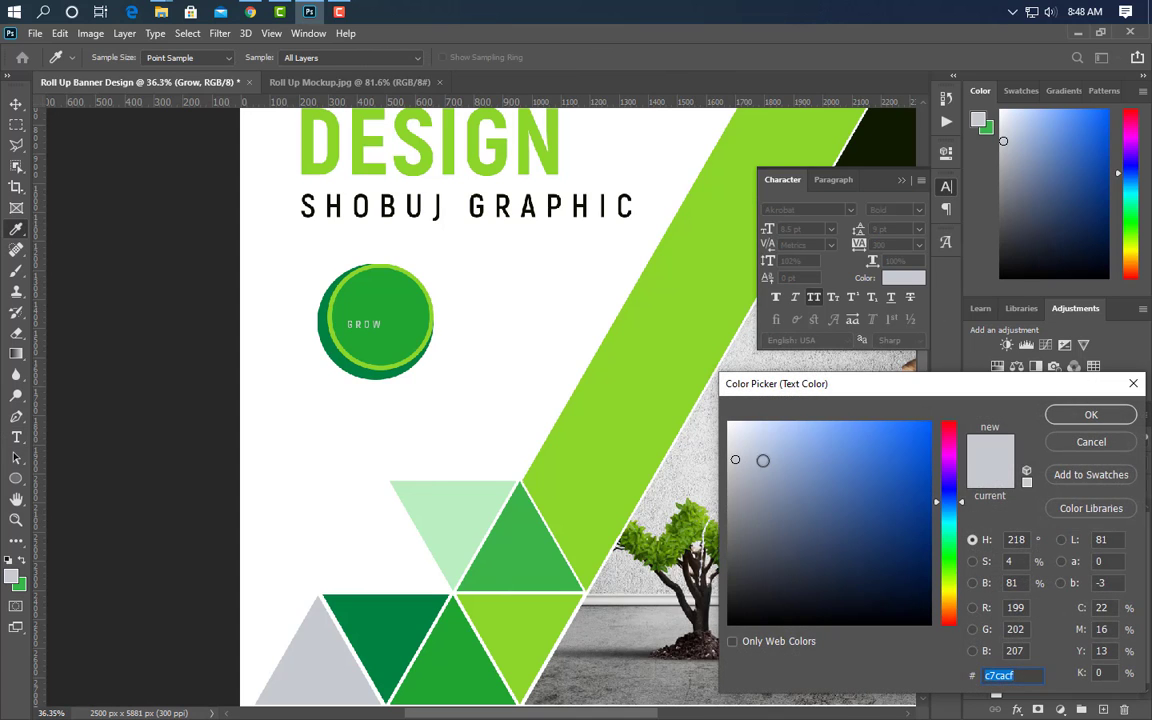
pyautogui.click(1128, 418)
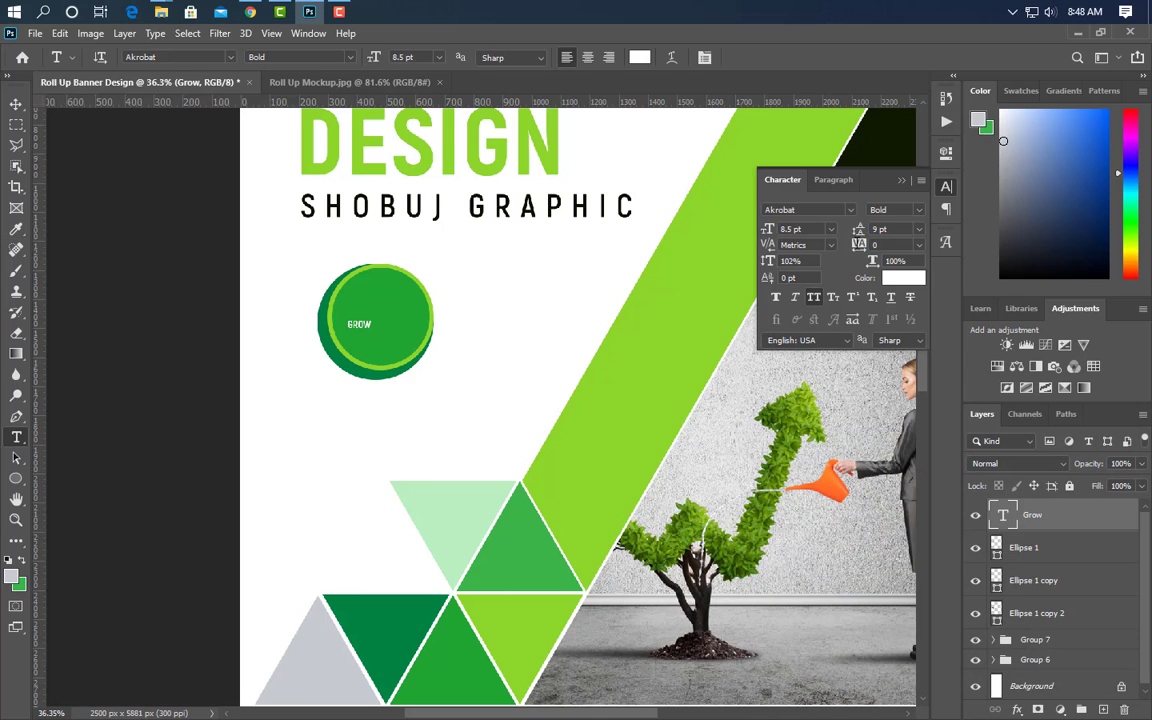
pyautogui.click(895, 209)
pyautogui.click(887, 292)
pyautogui.click(901, 182)
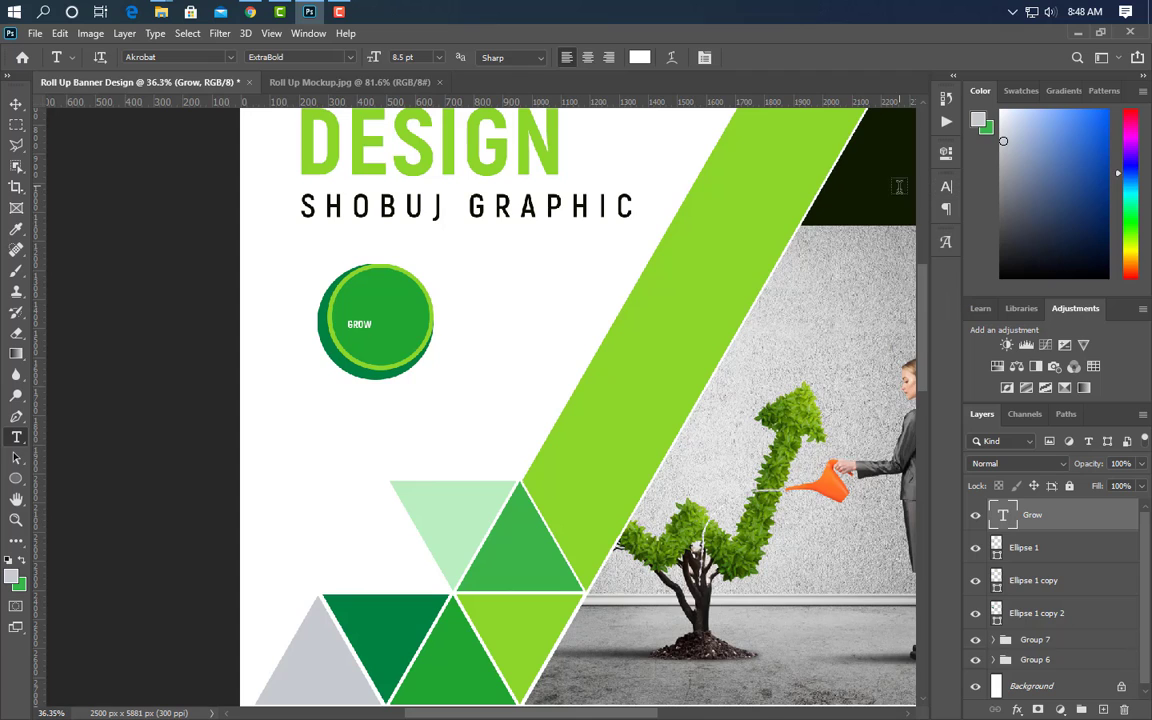
# - Enlarge GROW and centre it in the circle
pyautogui.hotkey('ctrl', 't')
pyautogui.moveTo(372, 319); pyautogui.dragTo(438, 298)
pyautogui.moveTo(390, 311); pyautogui.dragTo(382, 320)
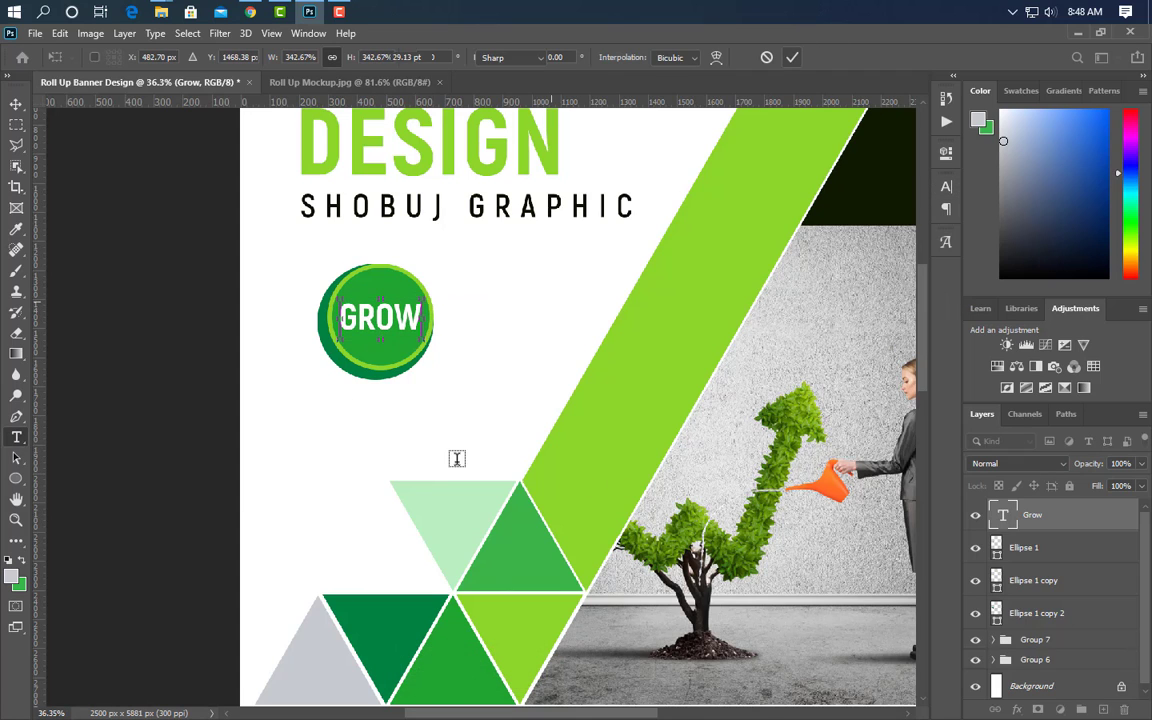
pyautogui.press('Return')
pyautogui.scroll(-3, 270, 440)
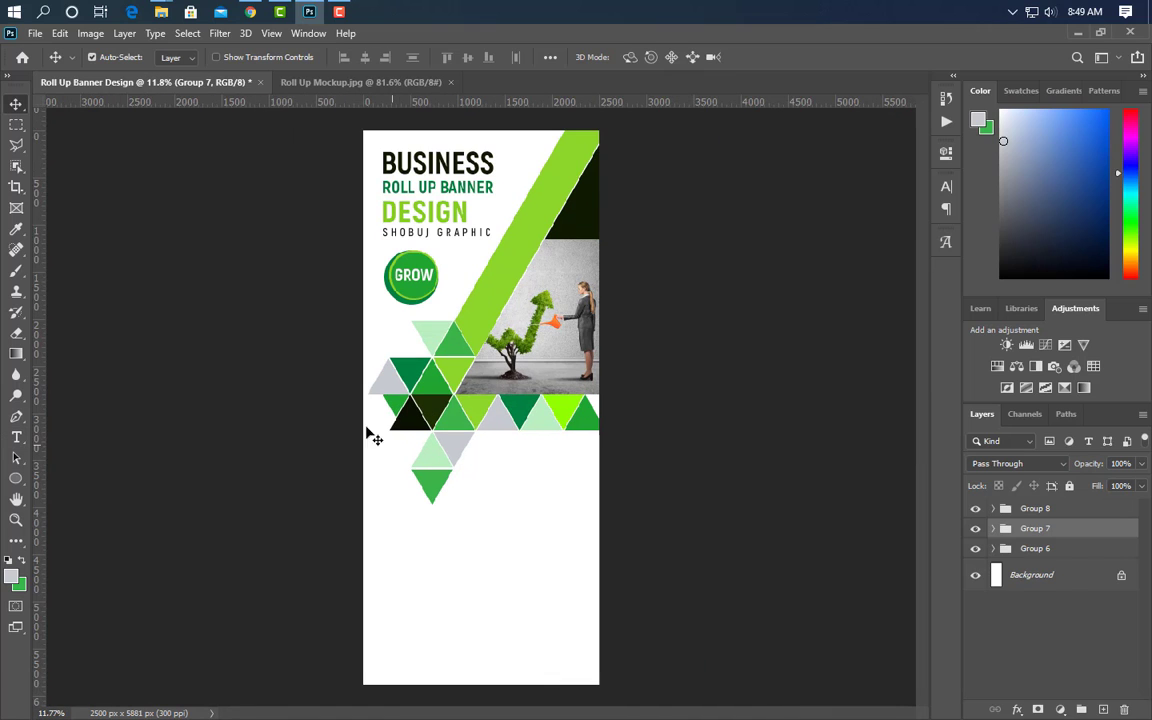
# - Duplicate a triangle, rotate it 90° clockwise, shrink it, and place it right after DESIGN
pyautogui.click(436, 390)
pyautogui.moveTo(1092, 685); pyautogui.dragTo(1104, 710)
pyautogui.moveTo(1106, 641); pyautogui.dragTo(1060, 510)
pyautogui.hotkey('ctrl', 't')
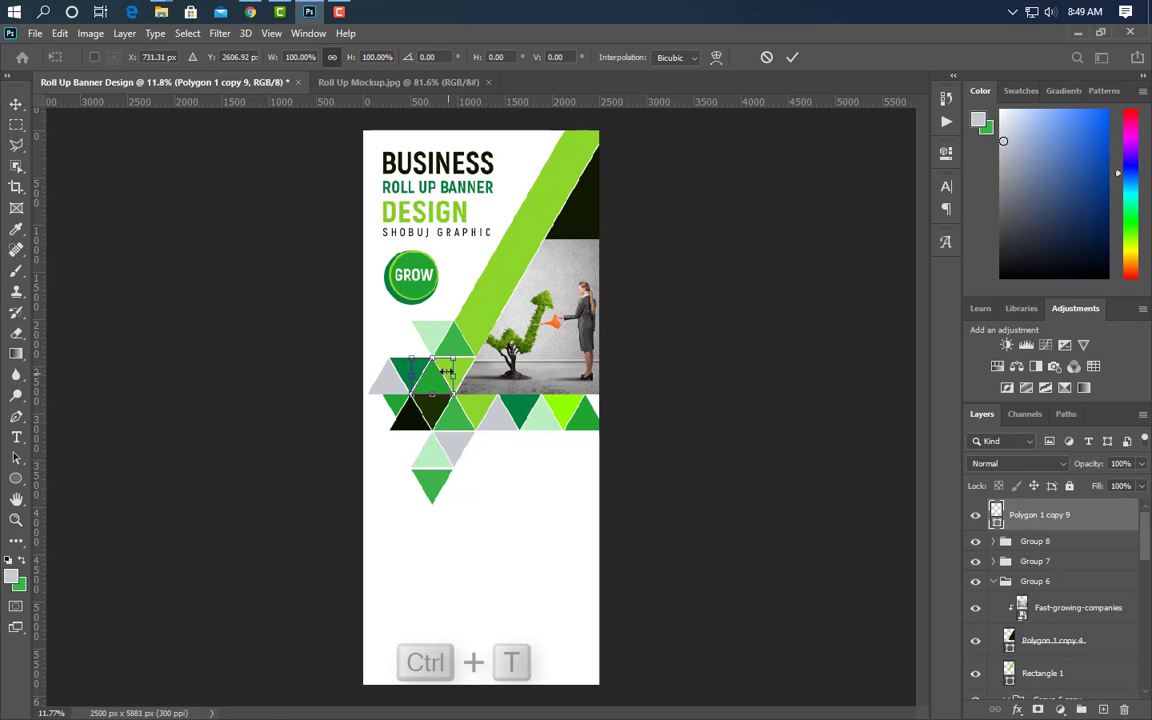
pyautogui.rightClick(446, 374)
pyautogui.click(510, 619)
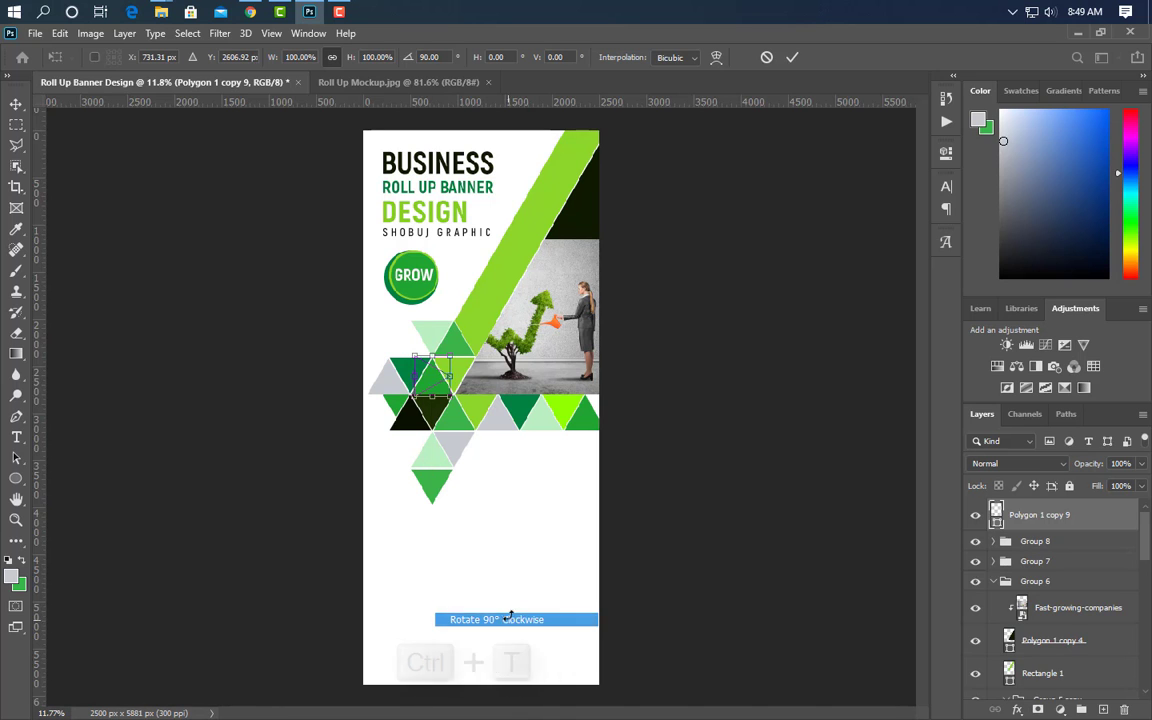
pyautogui.moveTo(431, 385); pyautogui.dragTo(491, 222)
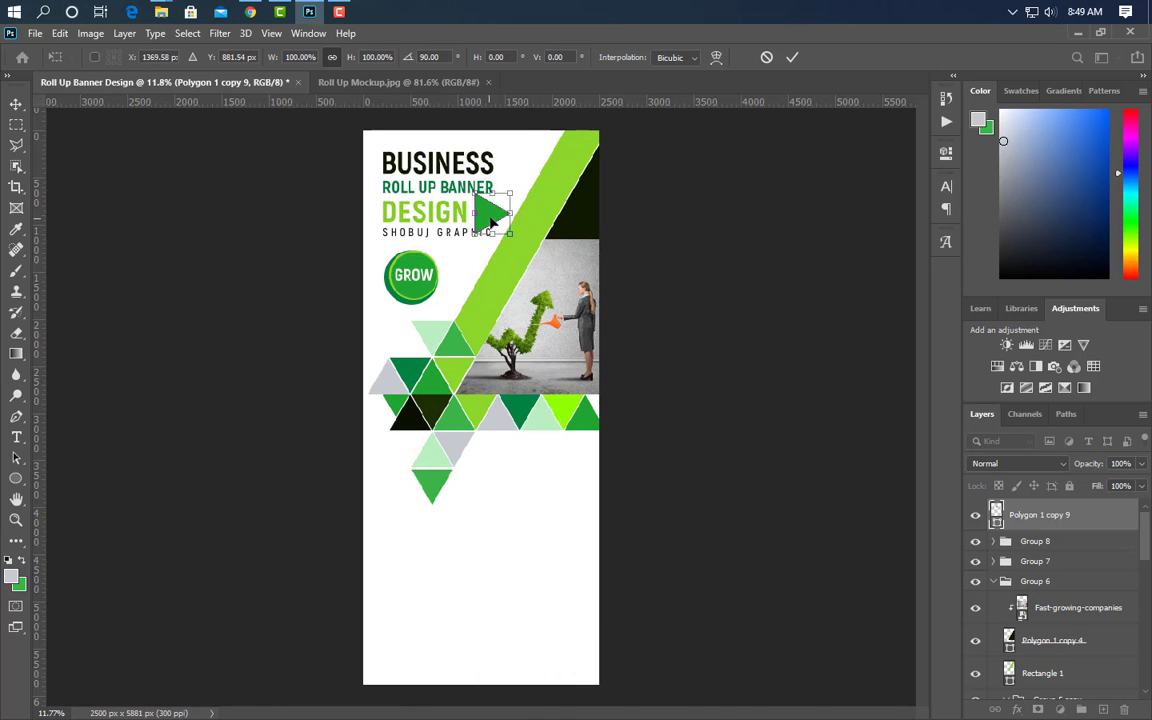
pyautogui.scroll(10, 495, 205)
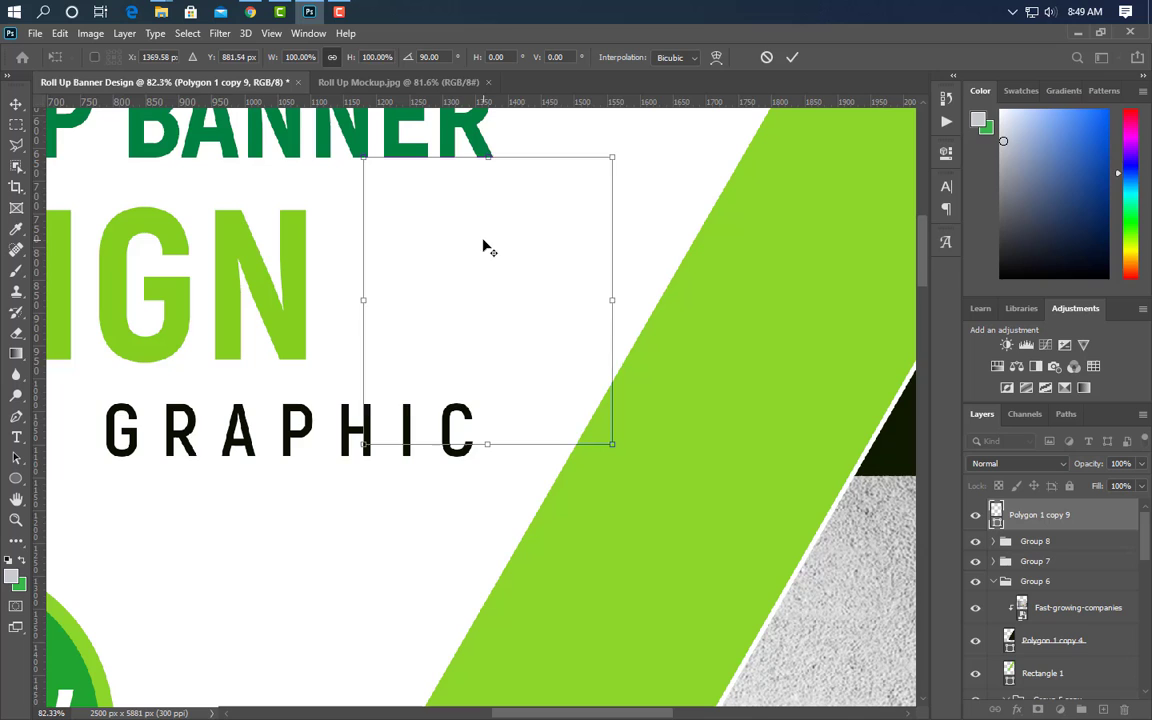
pyautogui.moveTo(486, 156); pyautogui.dragTo(461, 208)
pyautogui.moveTo(474, 433); pyautogui.dragTo(475, 359)
pyautogui.moveTo(465, 315); pyautogui.dragTo(399, 315)
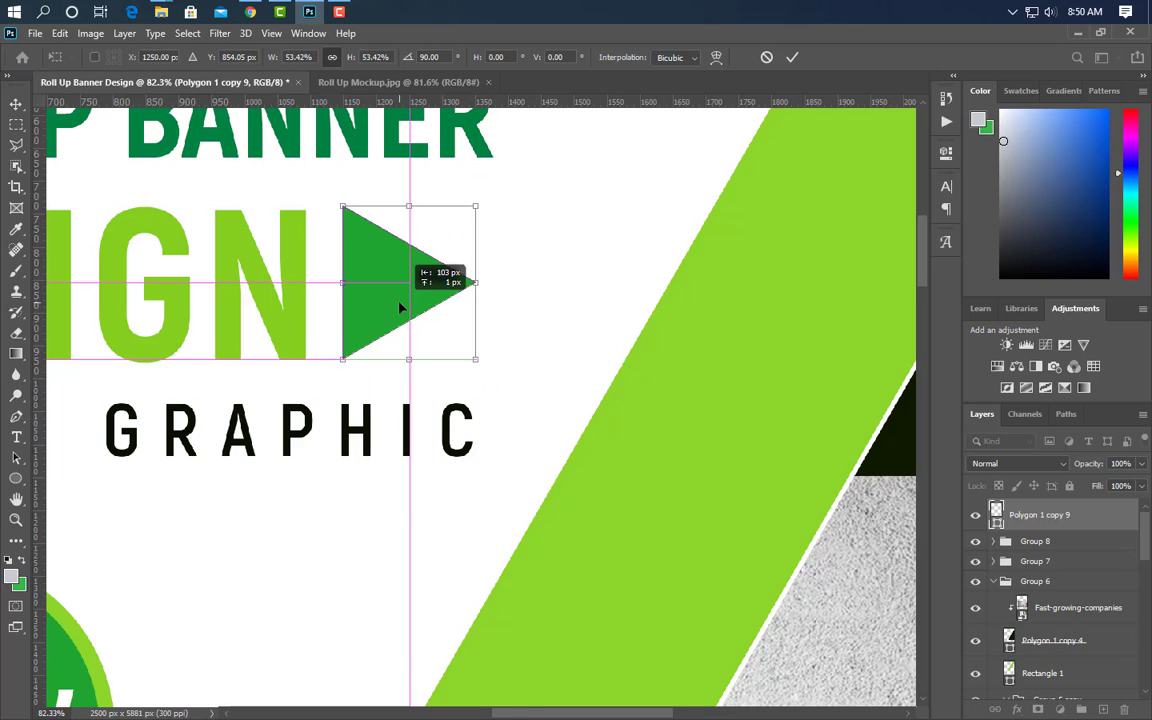
pyautogui.click(792, 57)
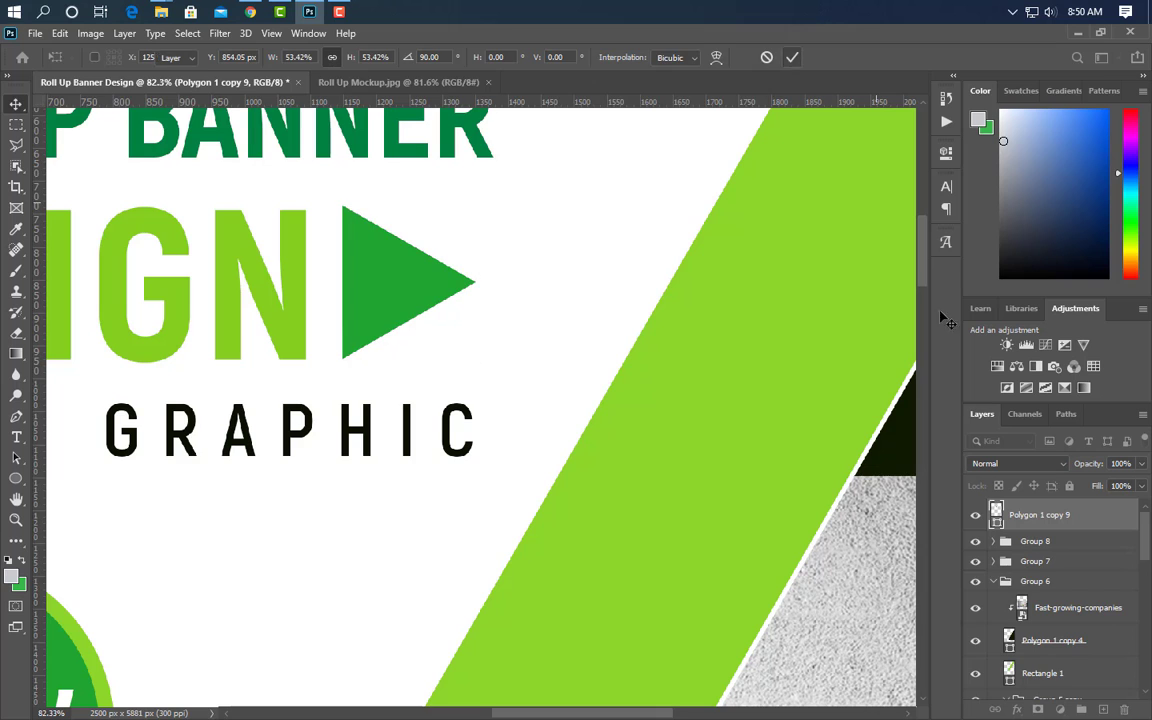
# - Colour the triangle lime, then add a dark green copy just to its right
pyautogui.doubleClick(998, 523)
pyautogui.click(301, 306)
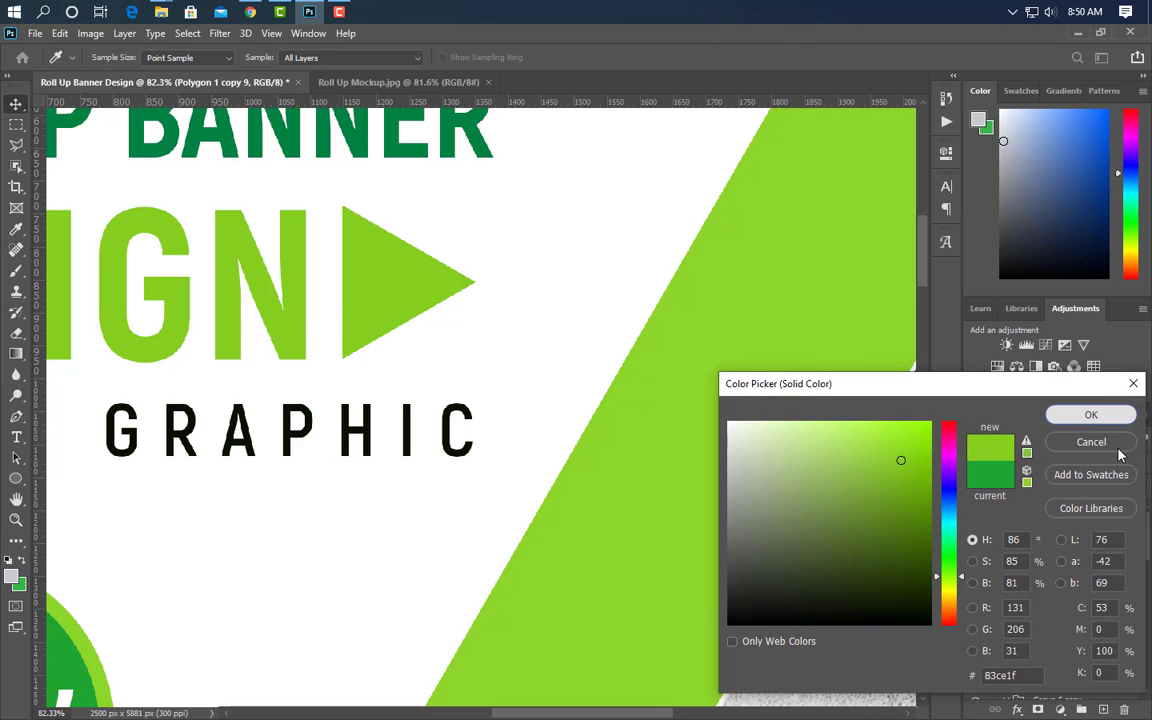
pyautogui.click(1091, 414)
pyautogui.moveTo(368, 278); pyautogui.dragTo(389, 283)
pyautogui.doubleClick(998, 523)
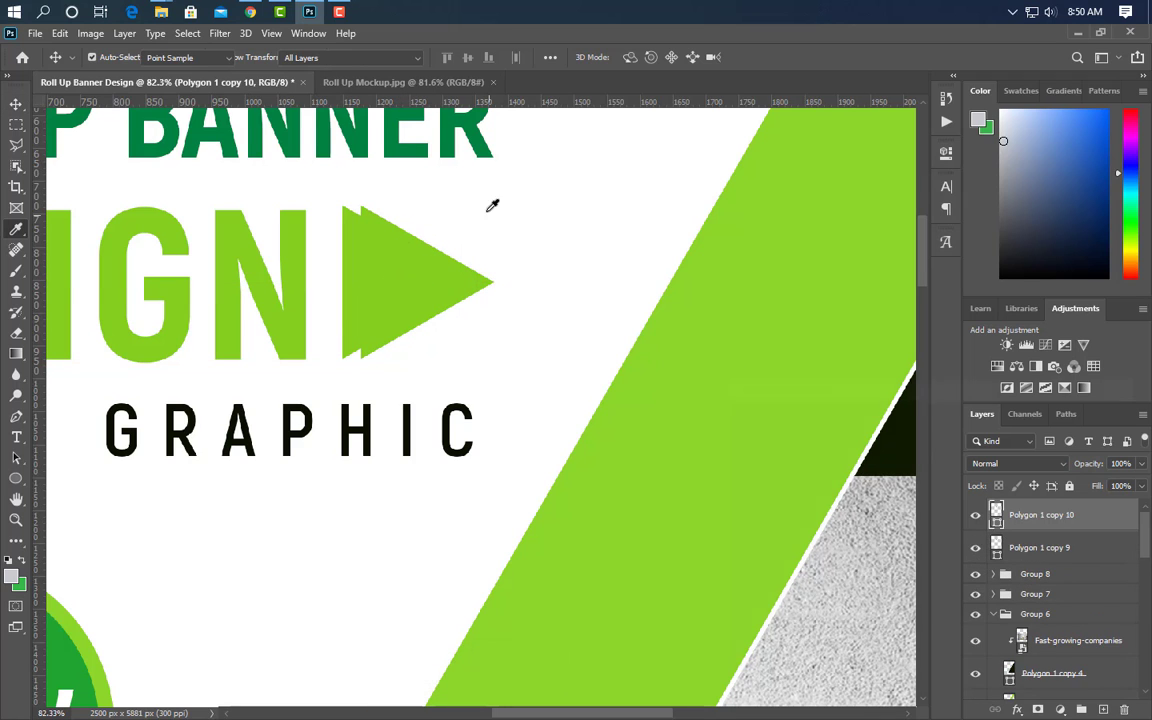
pyautogui.click(465, 140)
pyautogui.click(1091, 414)
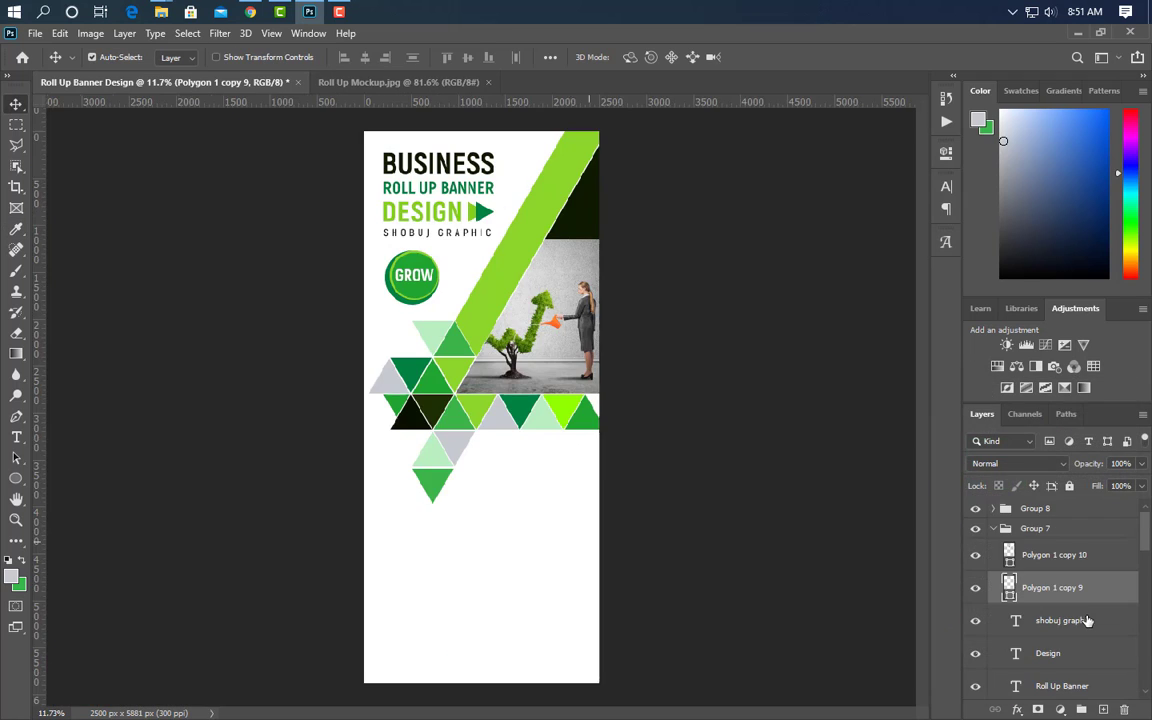
# - Duplicate a cluster triangle and enlarge the copy into the banner's bottom-left corner
pyautogui.click(590, 428)
pyautogui.moveTo(1115, 693); pyautogui.dragTo(1058, 499)
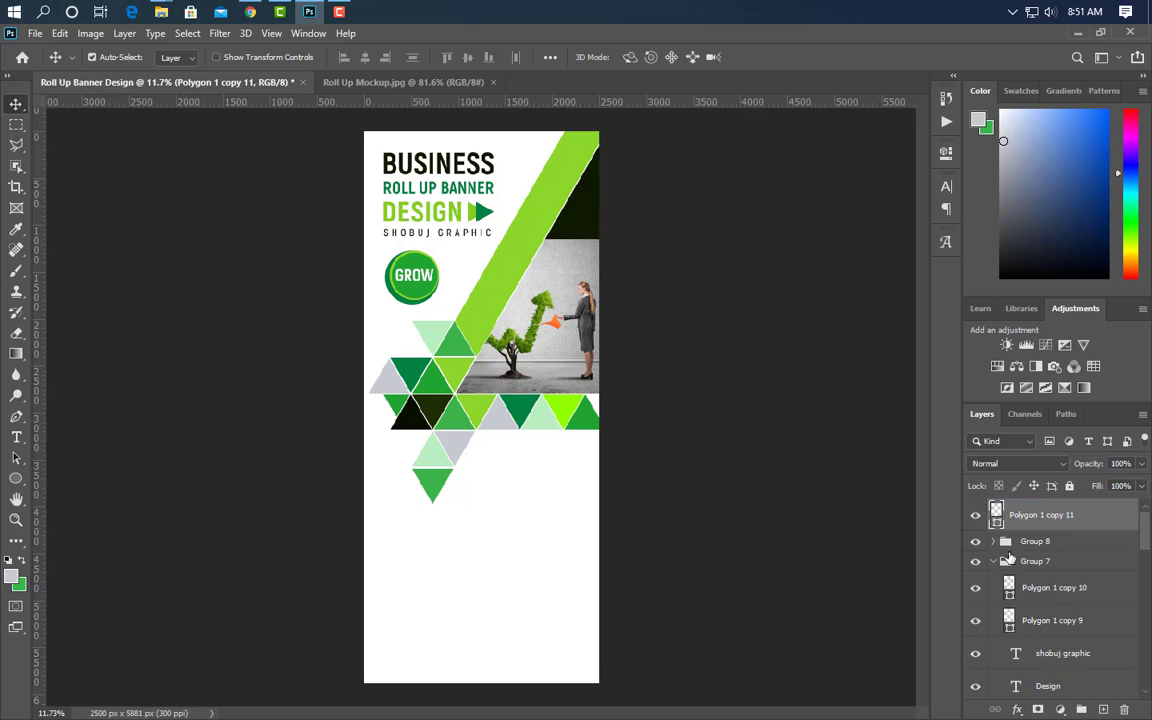
pyautogui.click(993, 562)
pyautogui.hotkey('ctrl', 't')
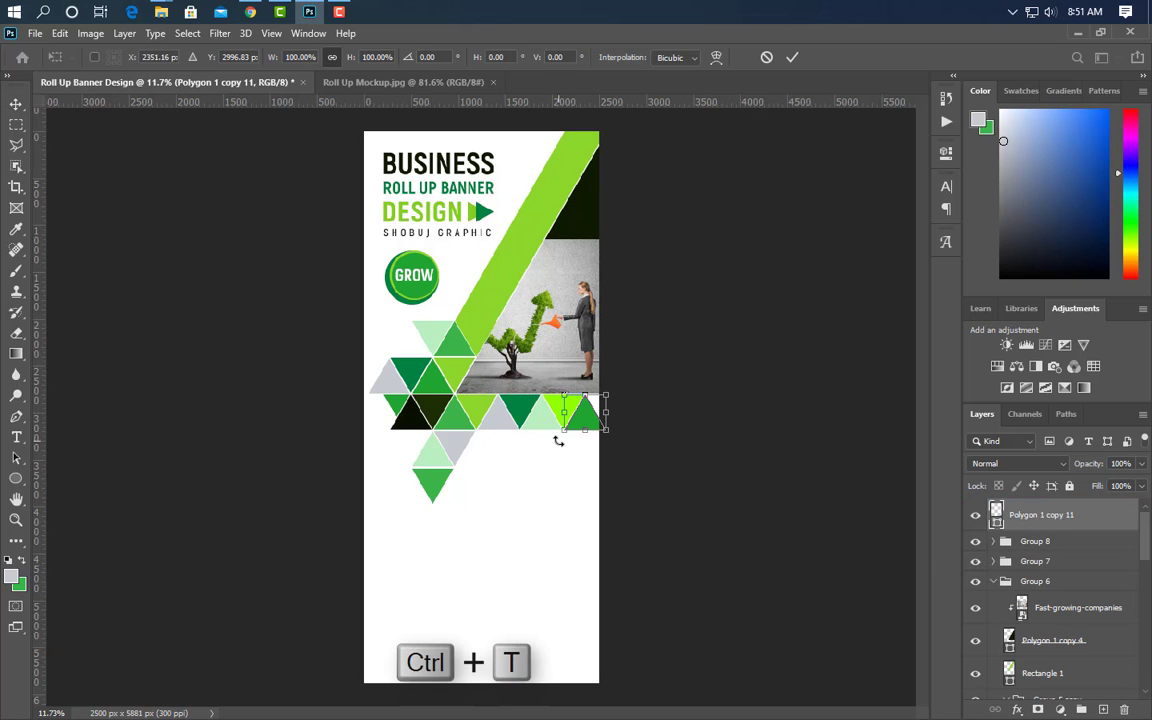
pyautogui.moveTo(565, 433); pyautogui.dragTo(489, 502)
pyautogui.moveTo(566, 462); pyautogui.dragTo(416, 656)
pyautogui.click(791, 58)
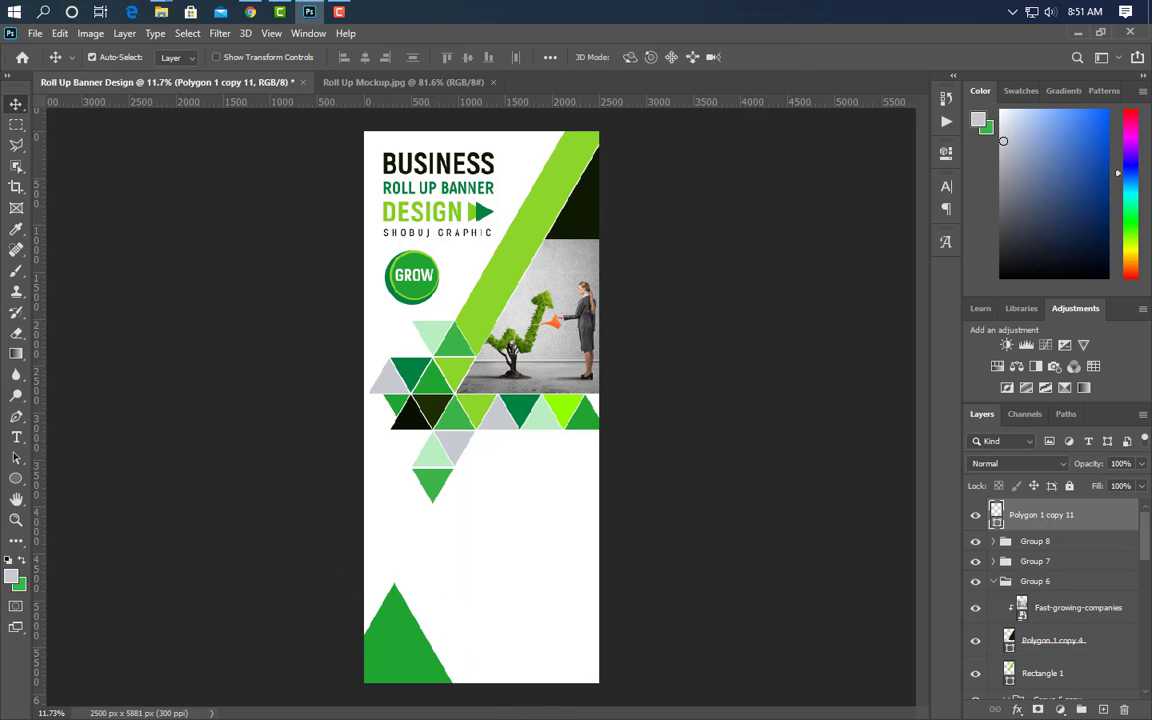
pyautogui.scroll(3, 615, 692)
pyautogui.scroll(-2, 615, 692)
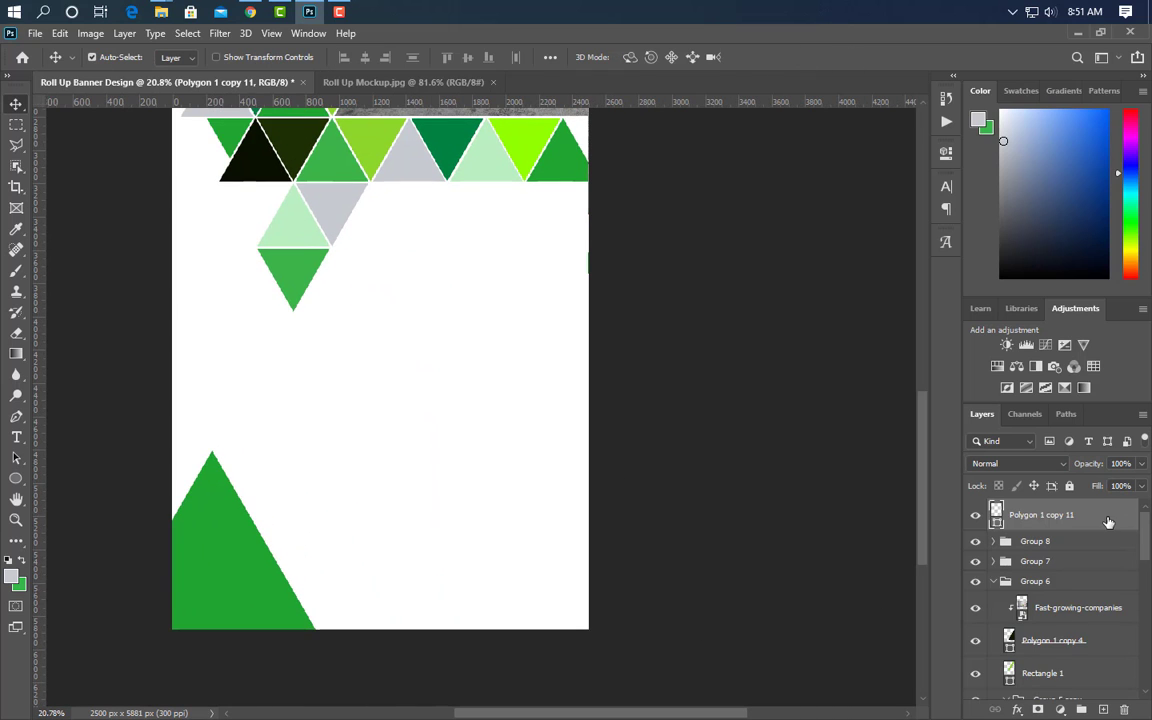
# - Duplicate the big triangle, flip it vertically and shrink it beside the original
pyautogui.moveTo(1108, 522); pyautogui.dragTo(1103, 709)
pyautogui.hotkey('ctrl', 't')
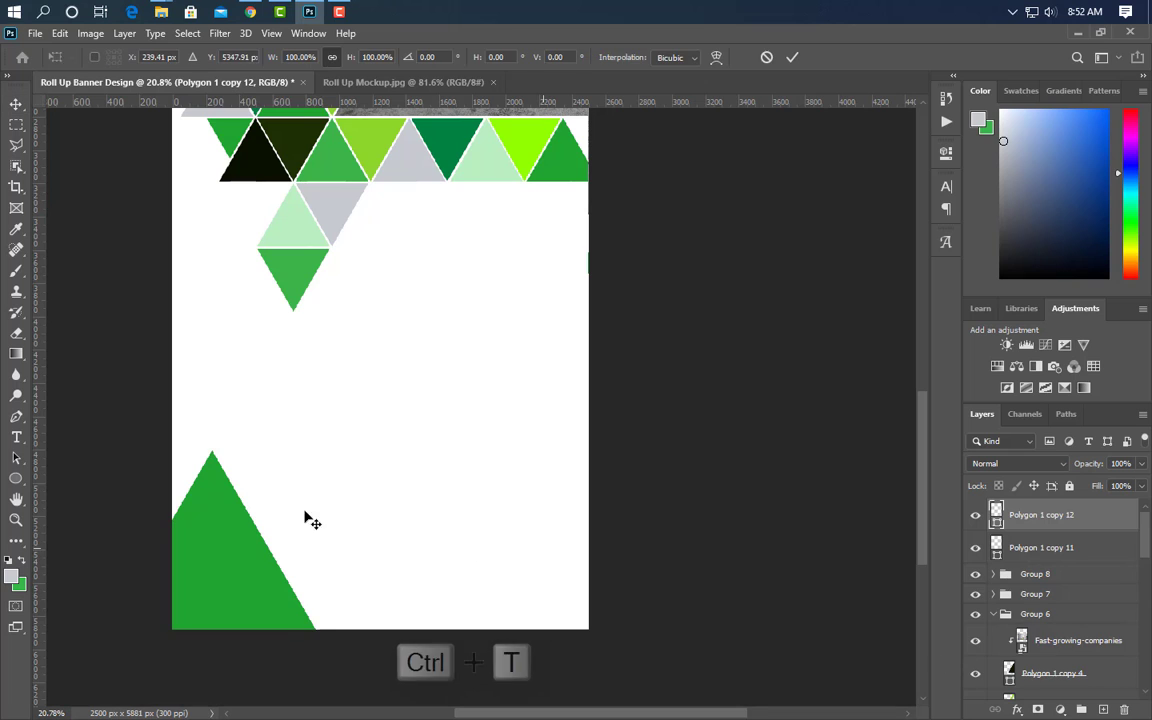
pyautogui.rightClick(221, 496)
pyautogui.click(283, 540)
pyautogui.moveTo(211, 451); pyautogui.dragTo(329, 589)
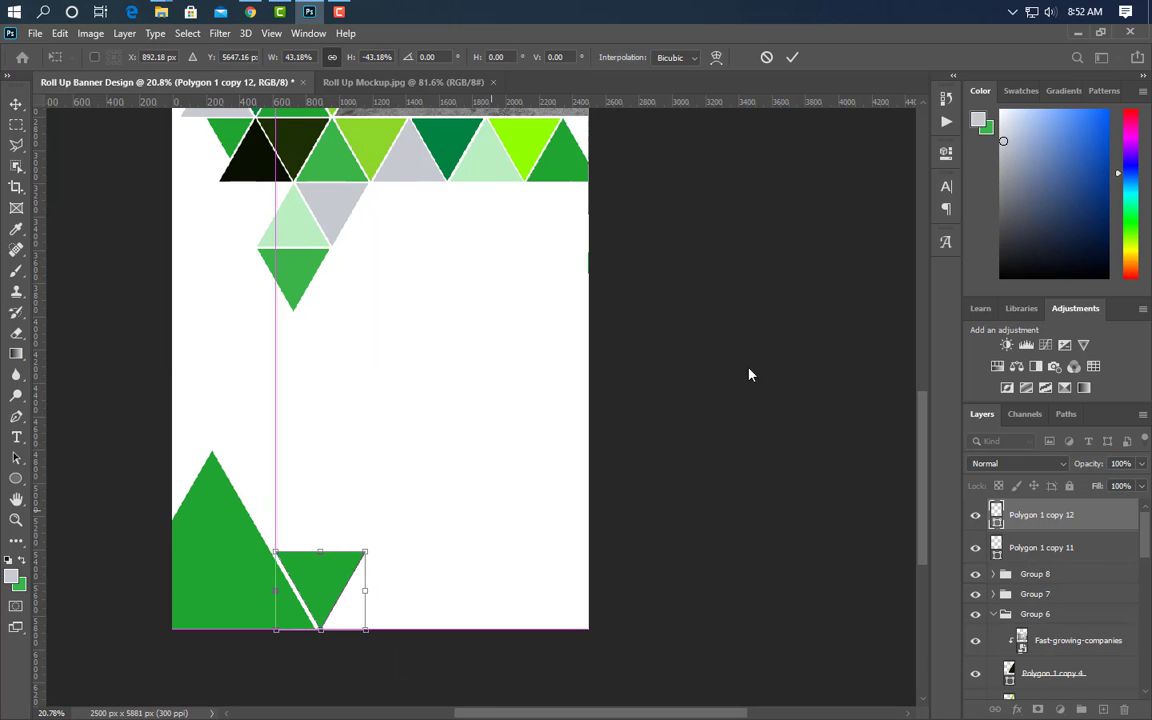
pyautogui.click(791, 57)
# - Recolour the big bottom-left triangle lime 8dd62b
pyautogui.scroll(-1, 820, 370)
pyautogui.moveTo(1045, 548); pyautogui.dragTo(1054, 612)
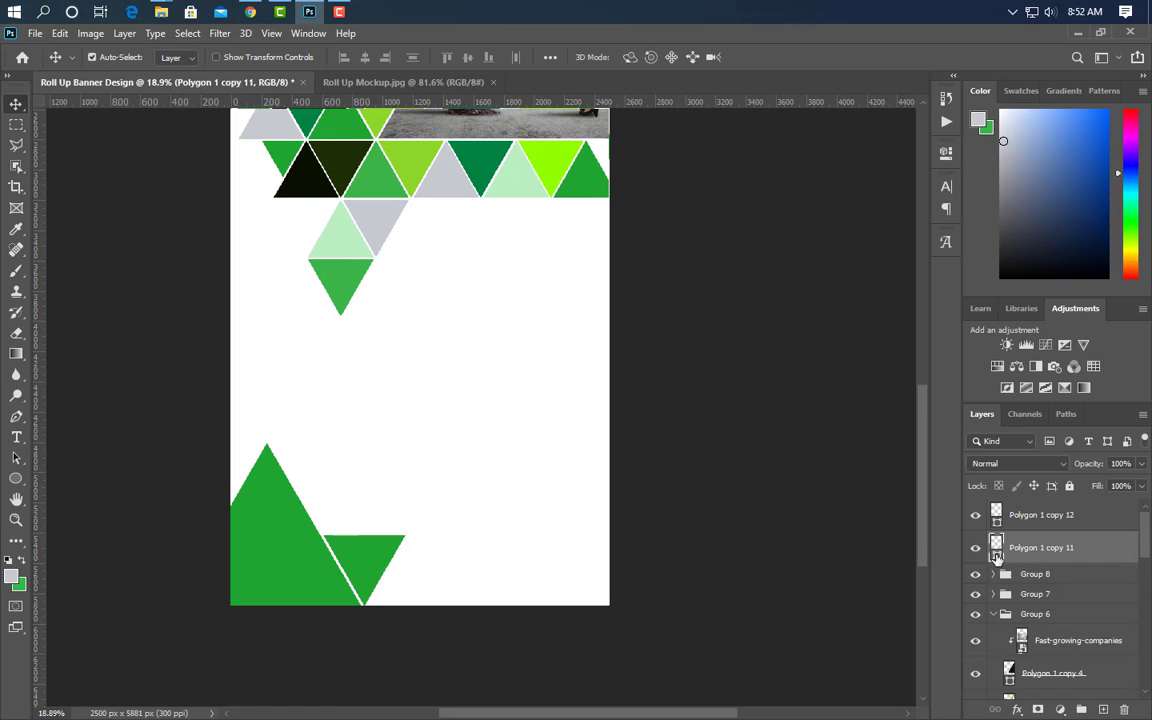
pyautogui.doubleClick(997, 552)
pyautogui.click(420, 153)
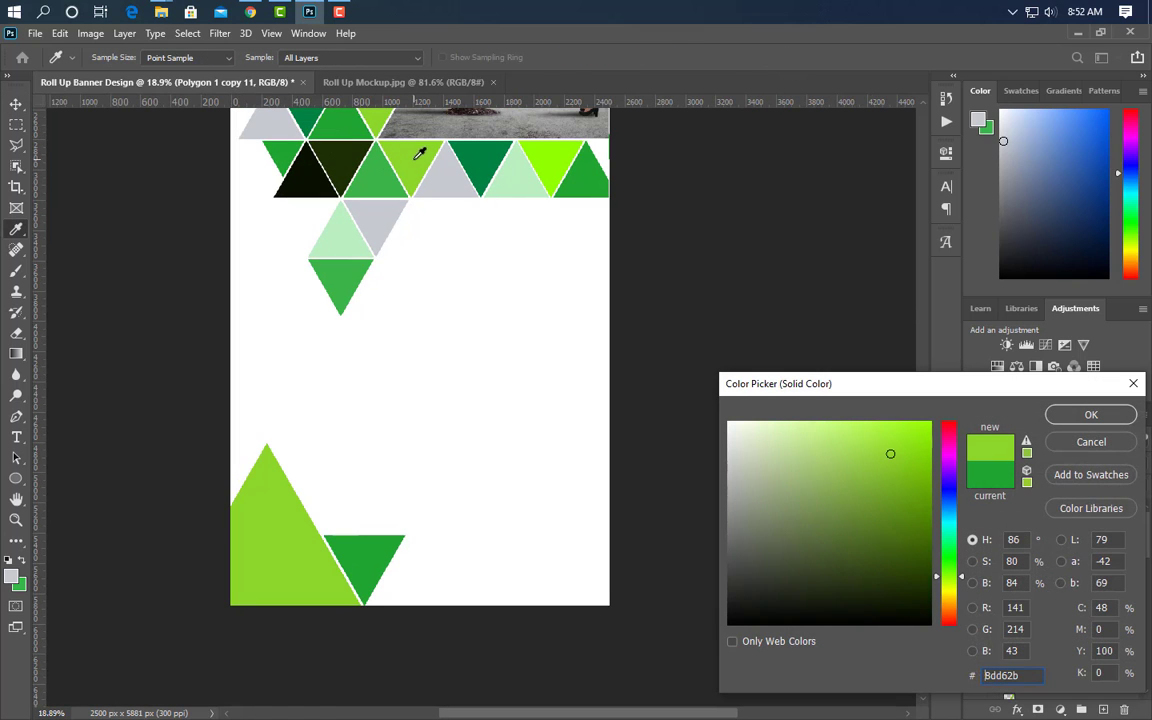
pyautogui.click(1072, 418)
pyautogui.scroll(7, 520, 645)
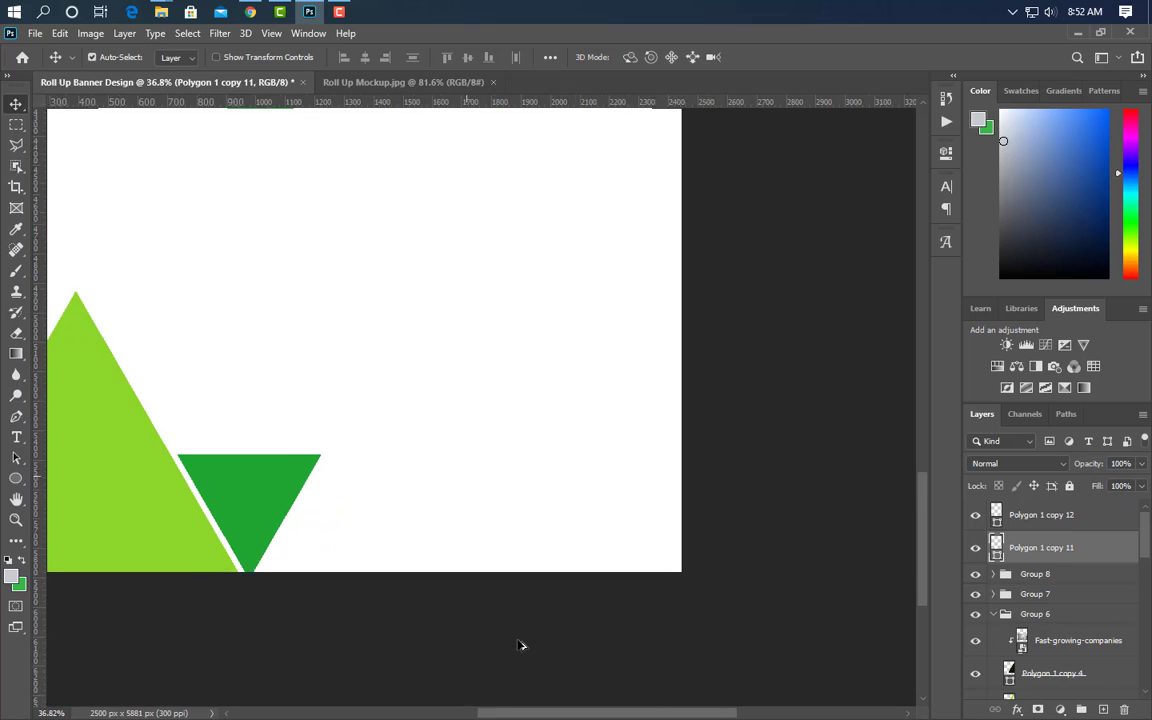
pyautogui.scroll(1, 520, 645)
# - Draw a rectangle band along the banner bottom filled with the dark green triangle's colour
pyautogui.rightClick(15, 481)
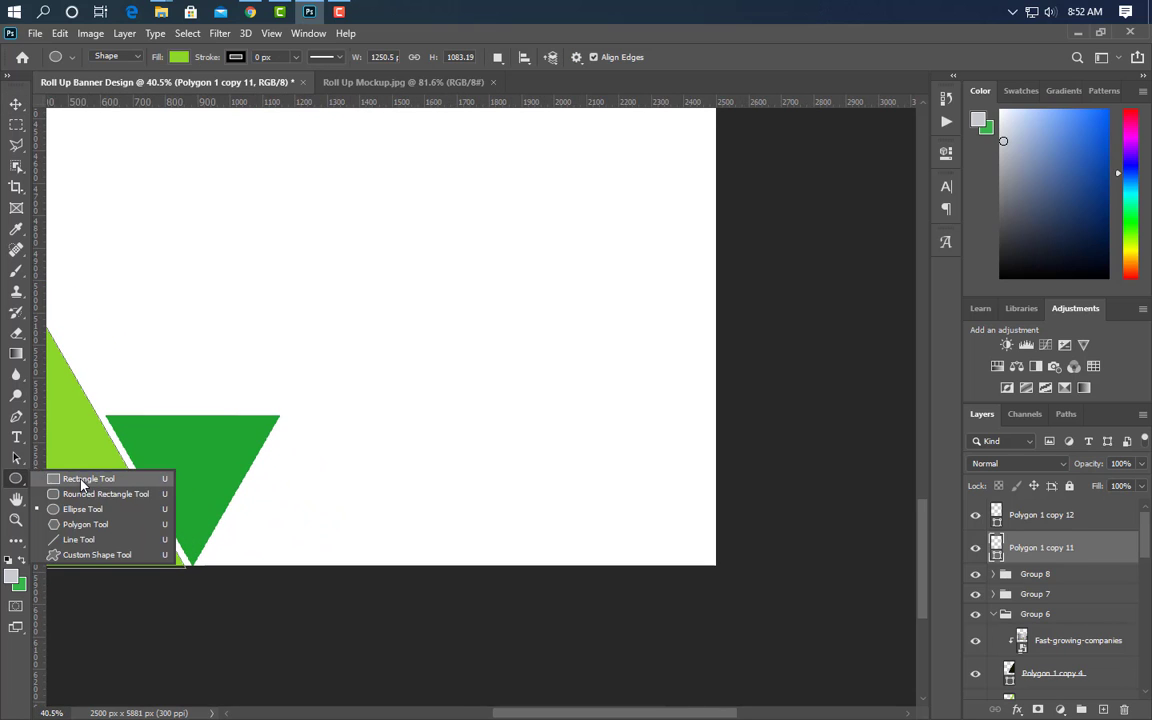
pyautogui.click(82, 479)
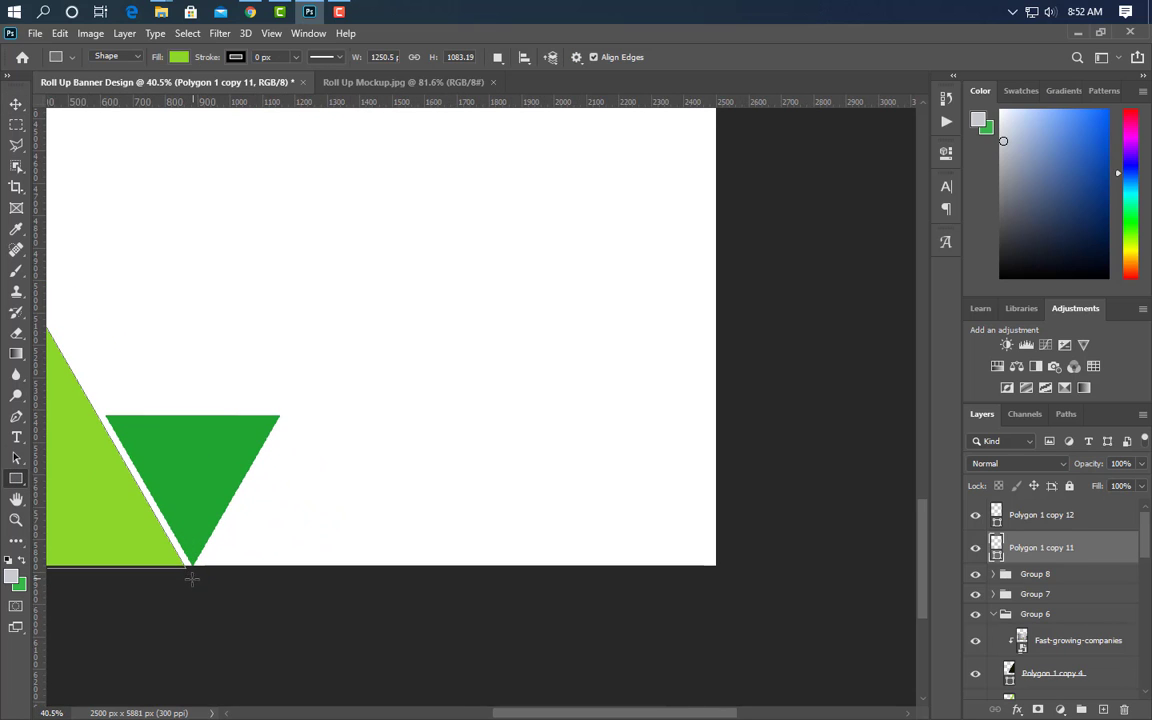
pyautogui.moveTo(192, 579); pyautogui.dragTo(760, 415)
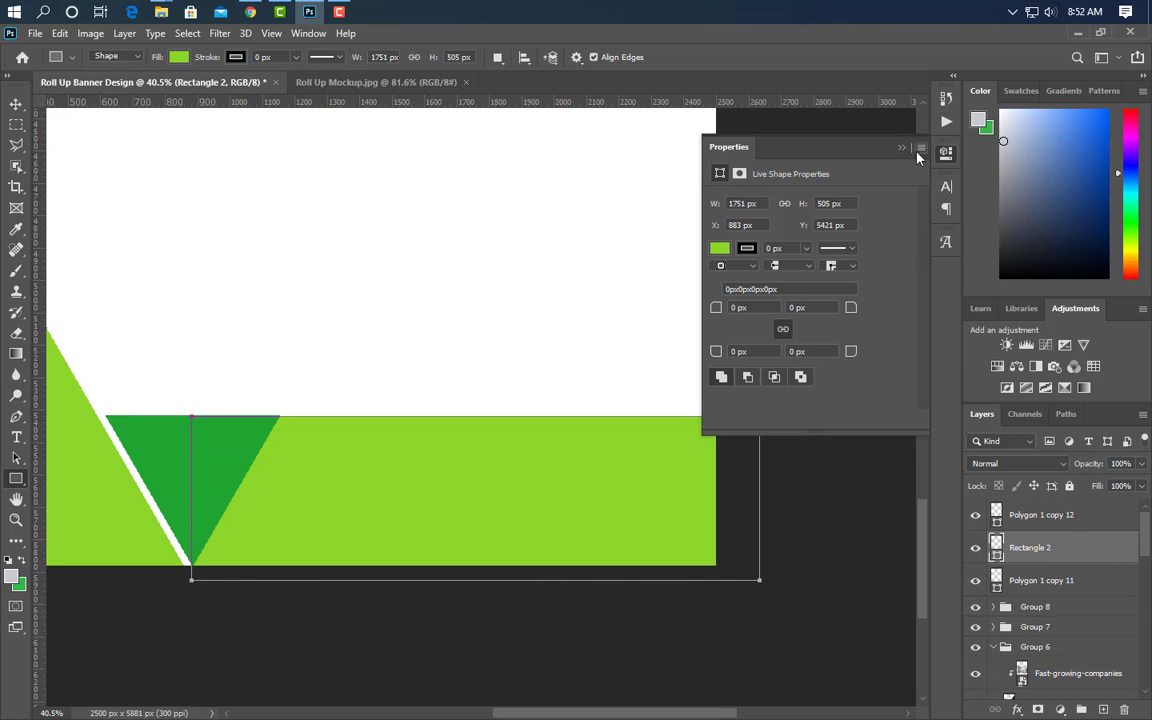
pyautogui.click(901, 148)
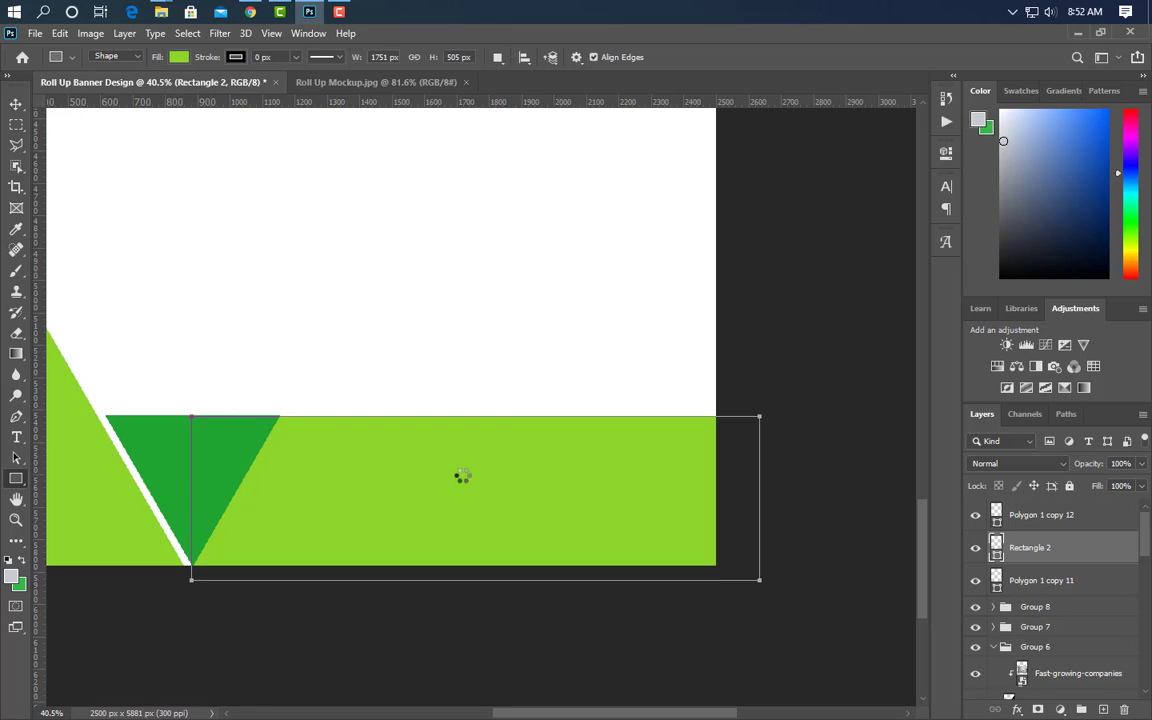
pyautogui.click(177, 427)
pyautogui.click(1090, 415)
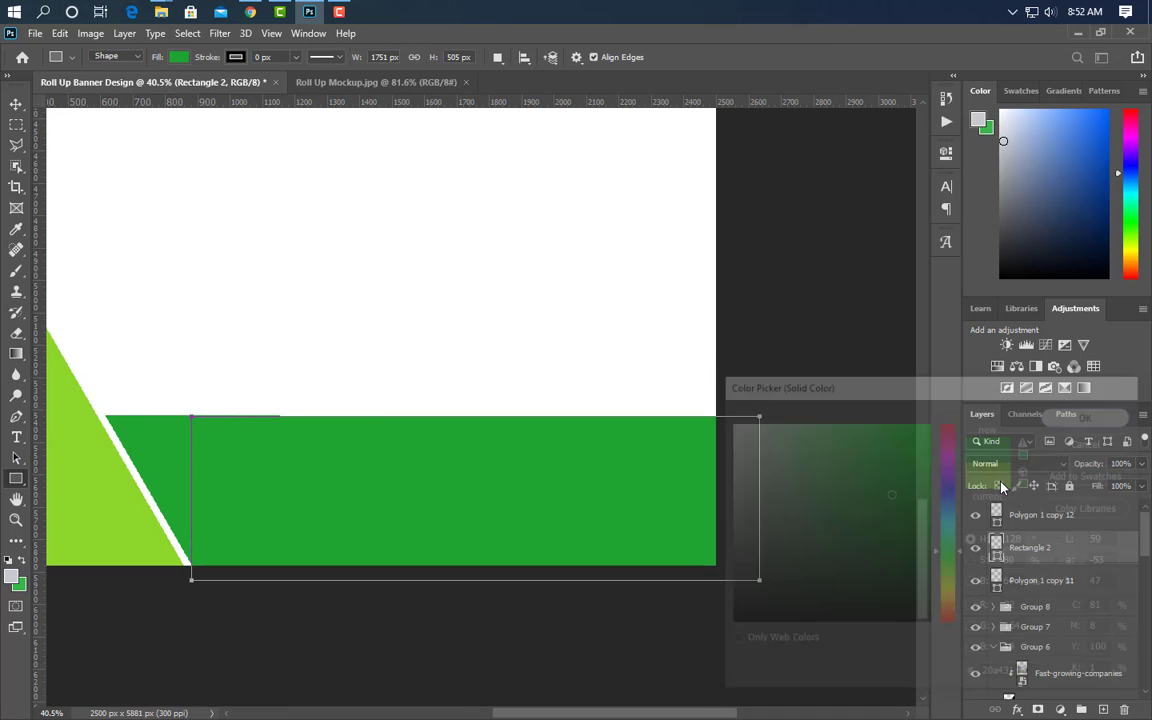
# - Fit the banner in view and drag the SHOBUJ LOGO file onto the canvas
pyautogui.hotkey('ctrl', '0')
pyautogui.press('v')
pyautogui.click(318, 10)
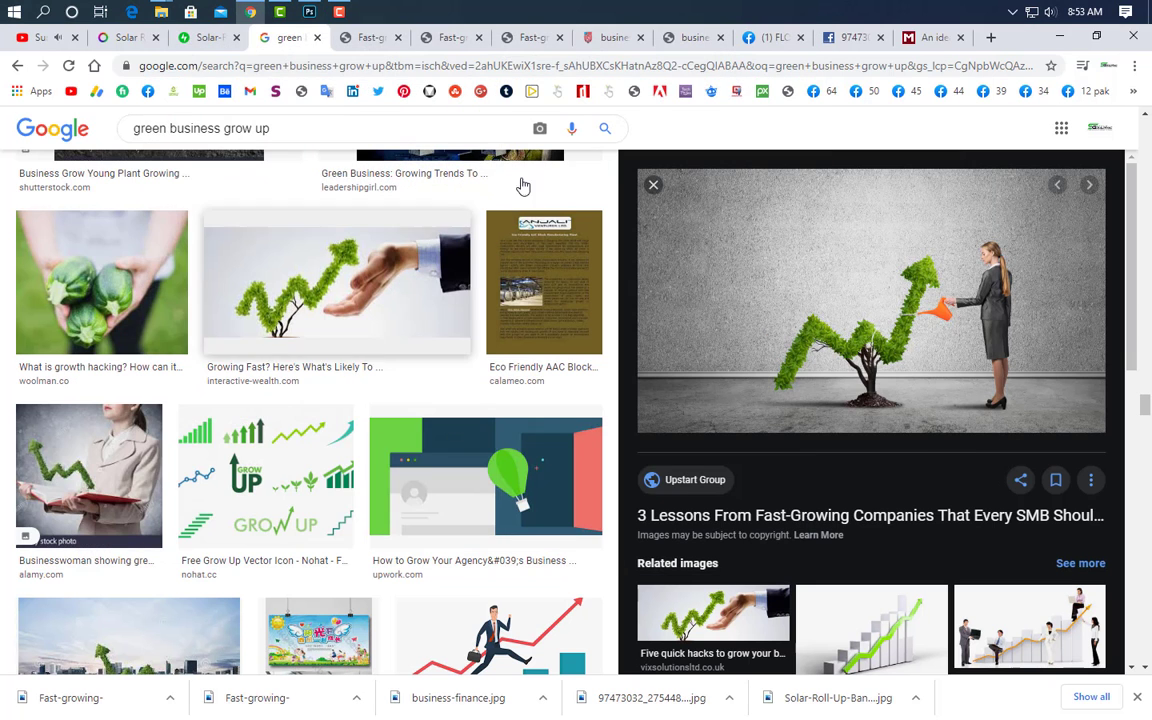
pyautogui.click(1062, 35)
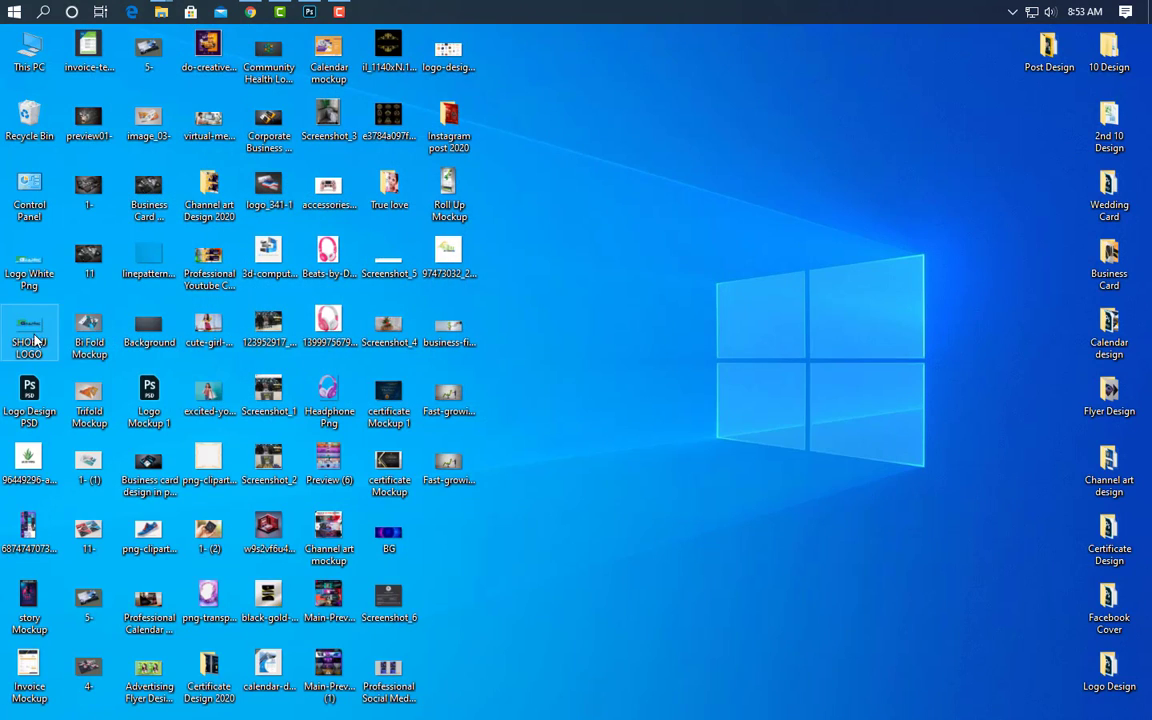
pyautogui.click(309, 11)
pyautogui.moveTo(591, 375); pyautogui.dragTo(550, 472)
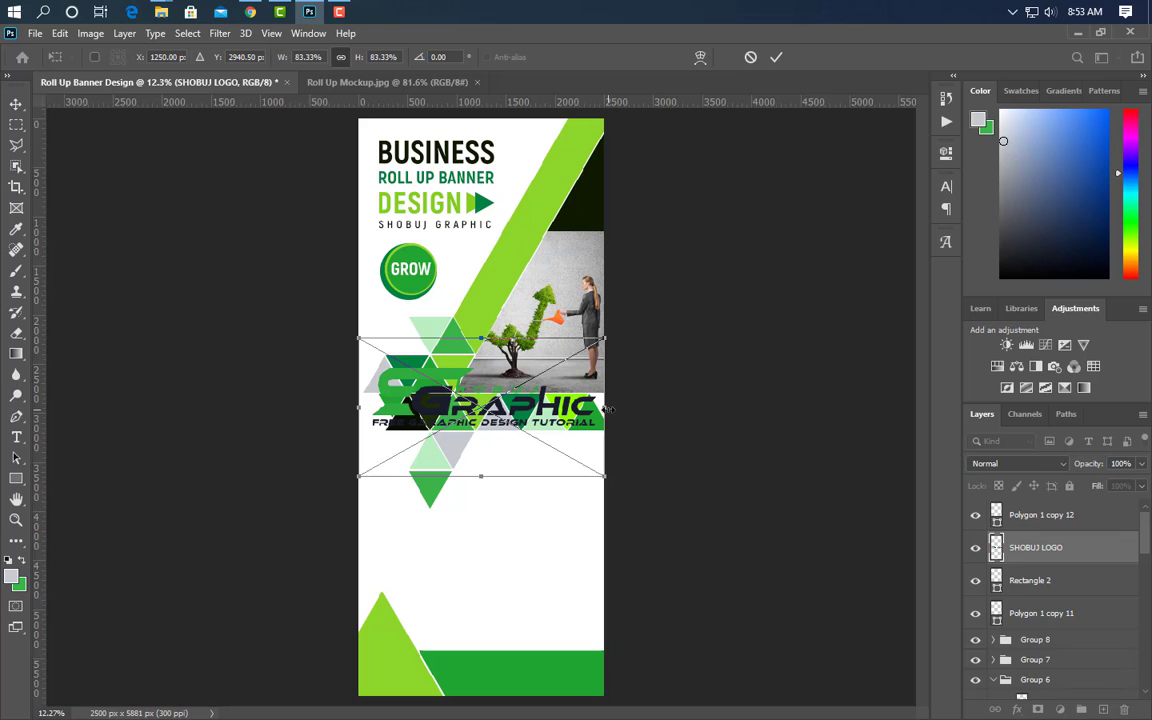
# - Scale the placed SHOBUJ logo down to about 43.85% beside the lower triangles
pyautogui.moveTo(606, 409); pyautogui.dragTo(599, 411)
pyautogui.moveTo(359, 409); pyautogui.dragTo(598, 469)
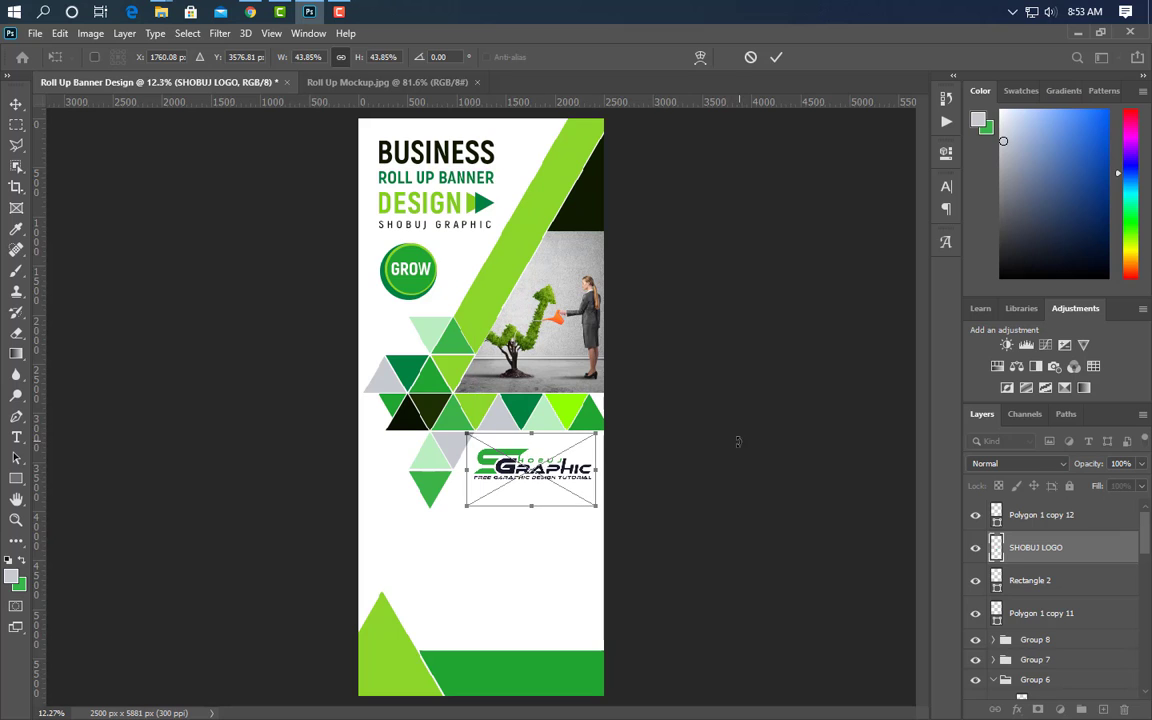
pyautogui.click(776, 57)
pyautogui.scroll(3, 524, 684)
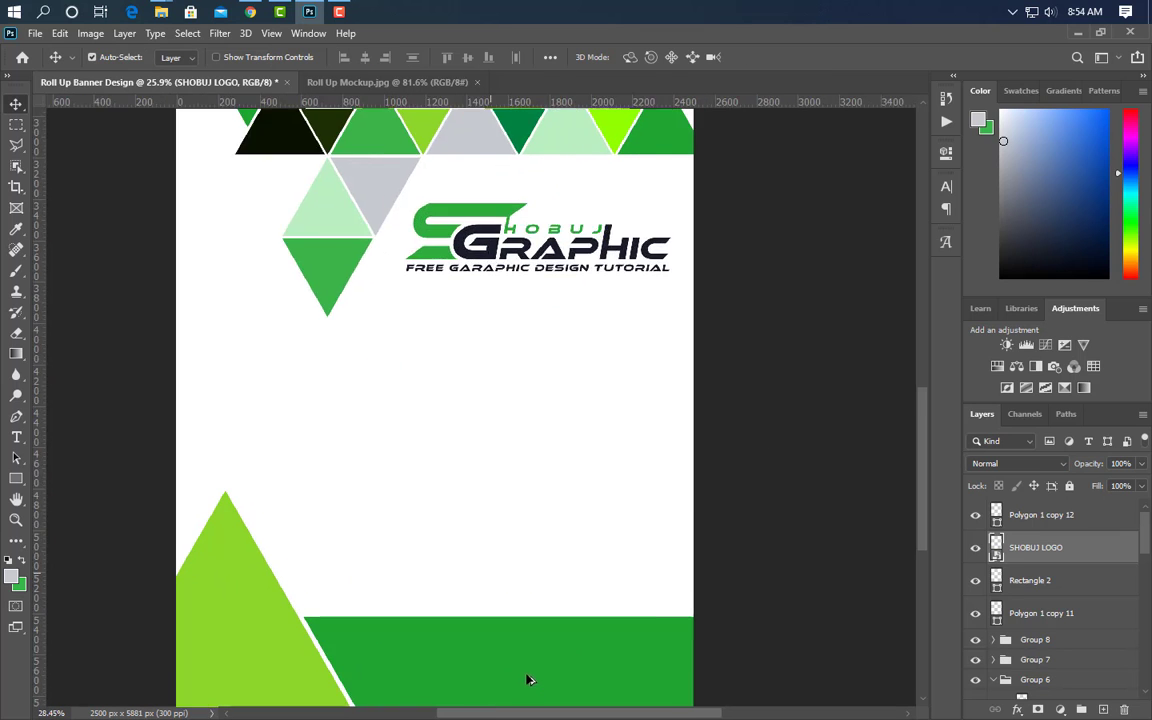
pyautogui.scroll(2, 529, 680)
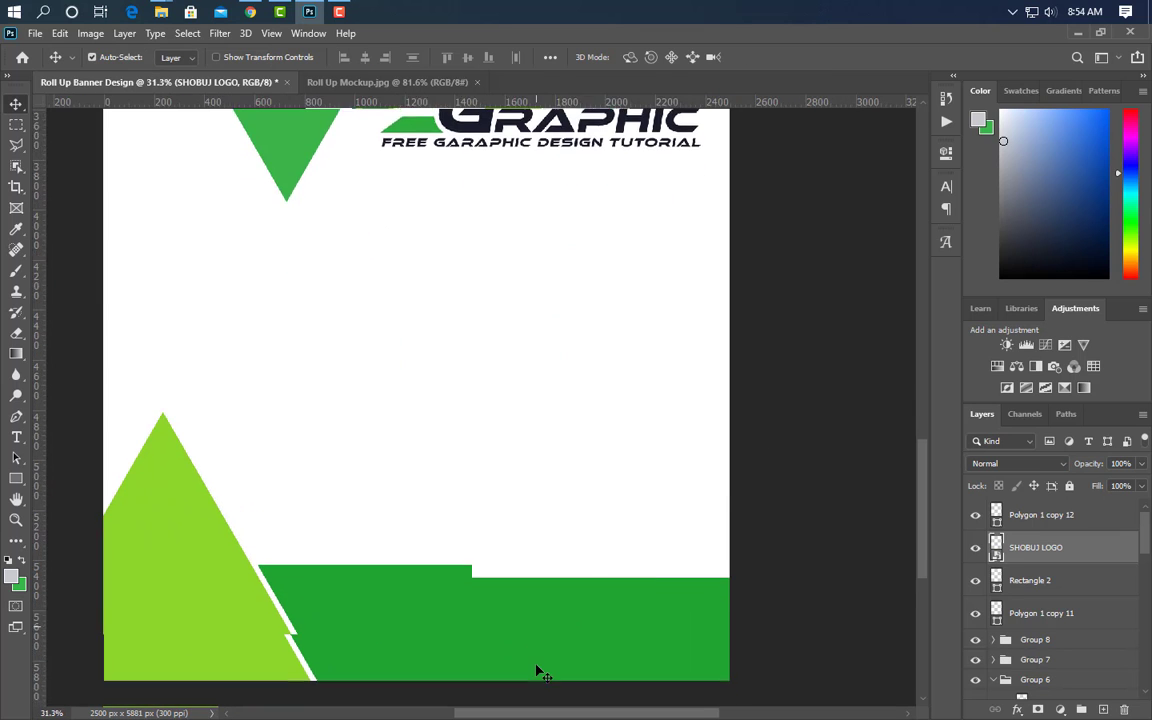
pyautogui.click(16, 438)
pyautogui.click(356, 573)
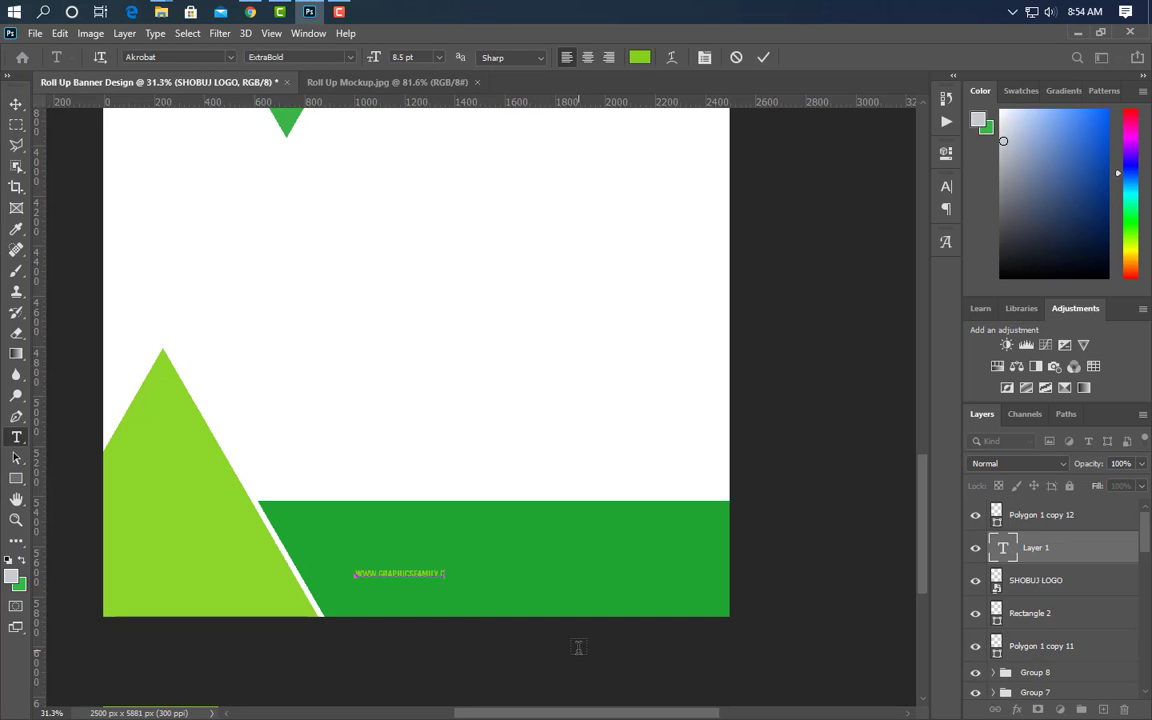
pyautogui.click(763, 57)
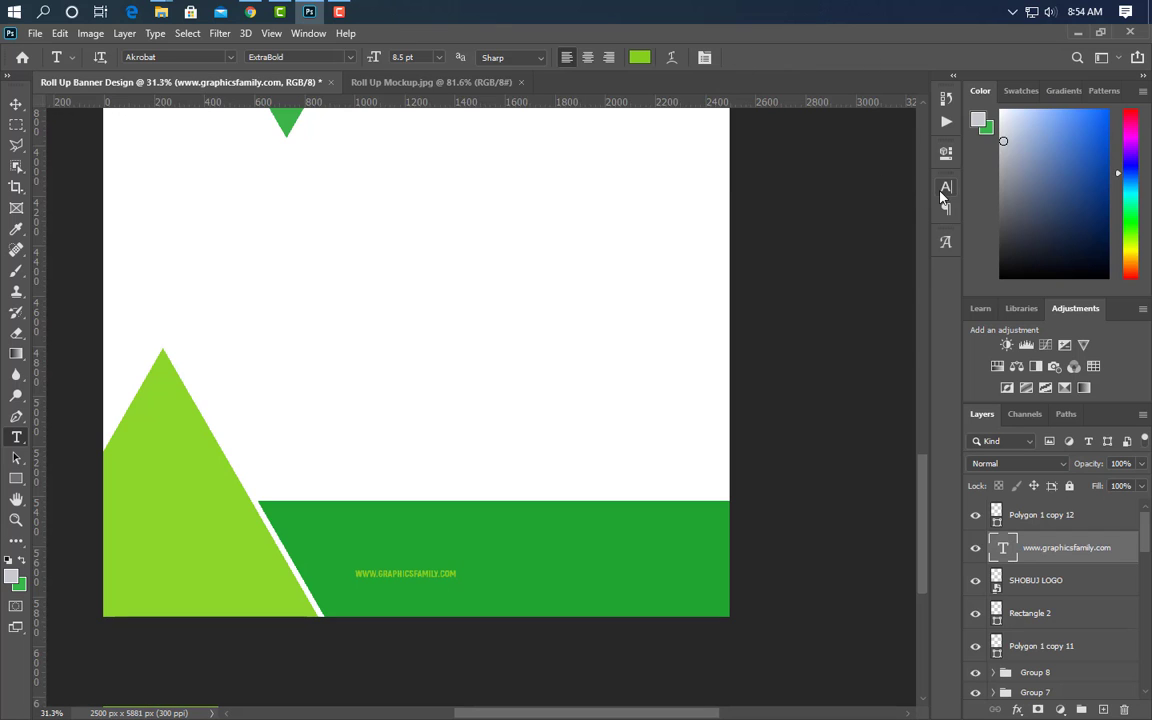
pyautogui.click(946, 186)
pyautogui.click(918, 211)
pyautogui.click(886, 277)
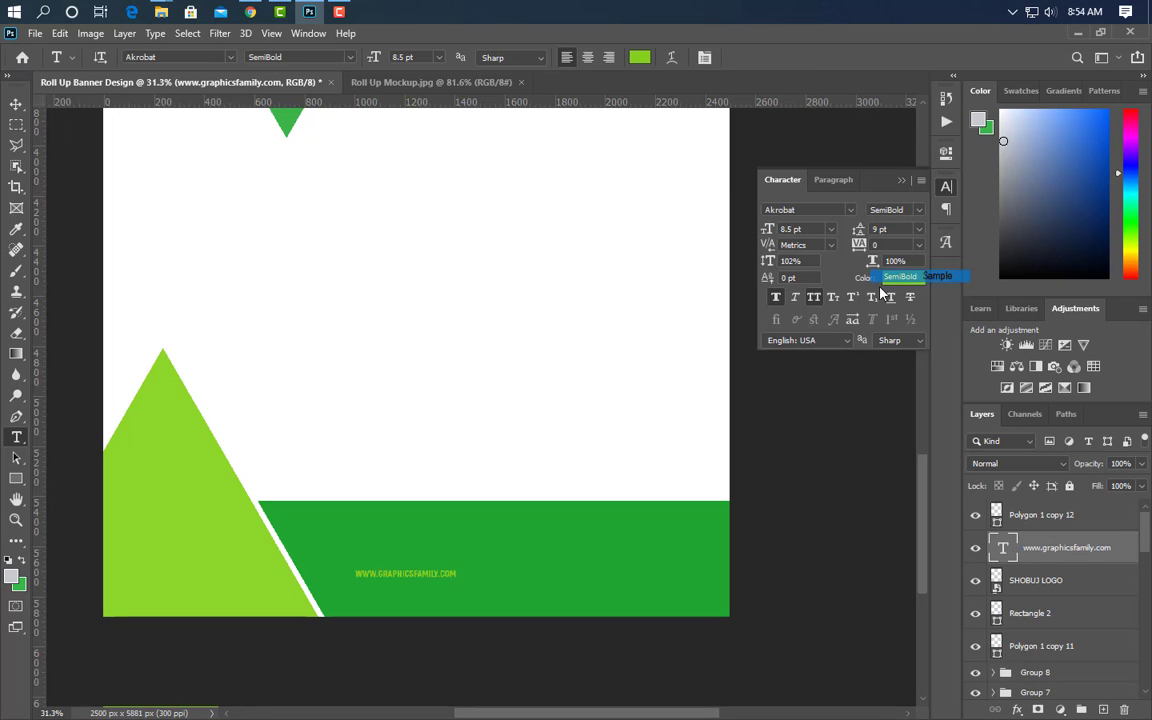
pyautogui.click(901, 180)
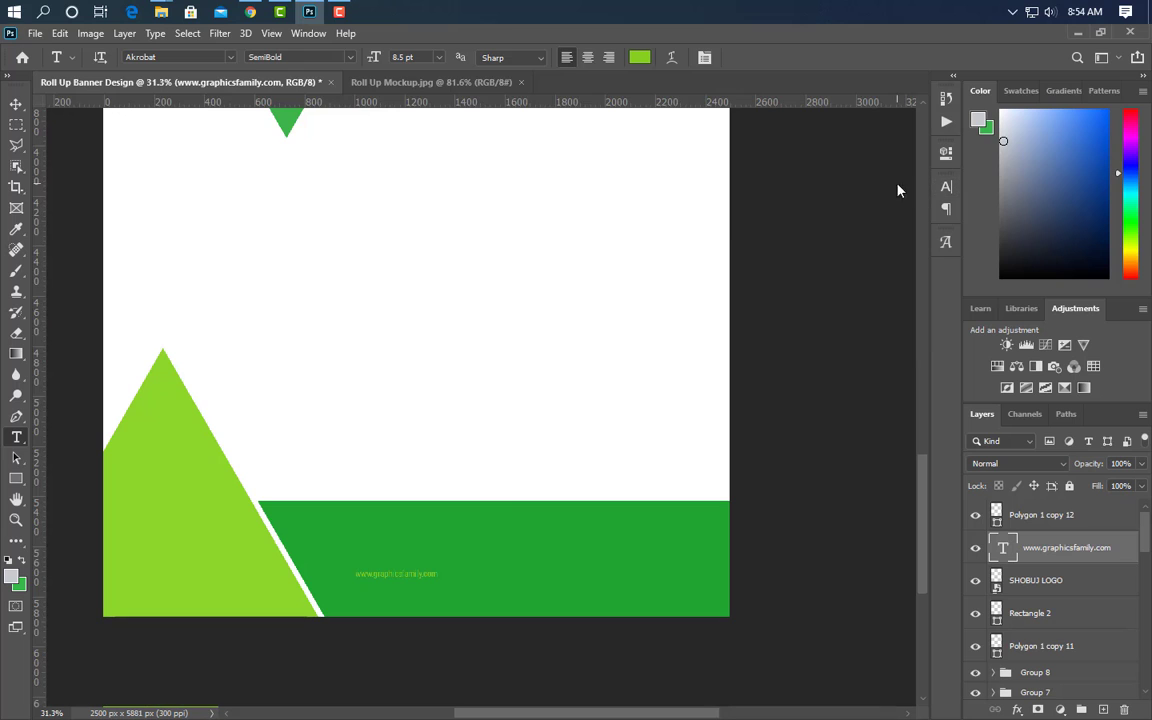
# - Enlarge the website text to about 31.26 pt and colour it white ffffff
pyautogui.hotkey('ctrl', 't')
pyautogui.moveTo(445, 573); pyautogui.dragTo(670, 558)
pyautogui.press('Return')
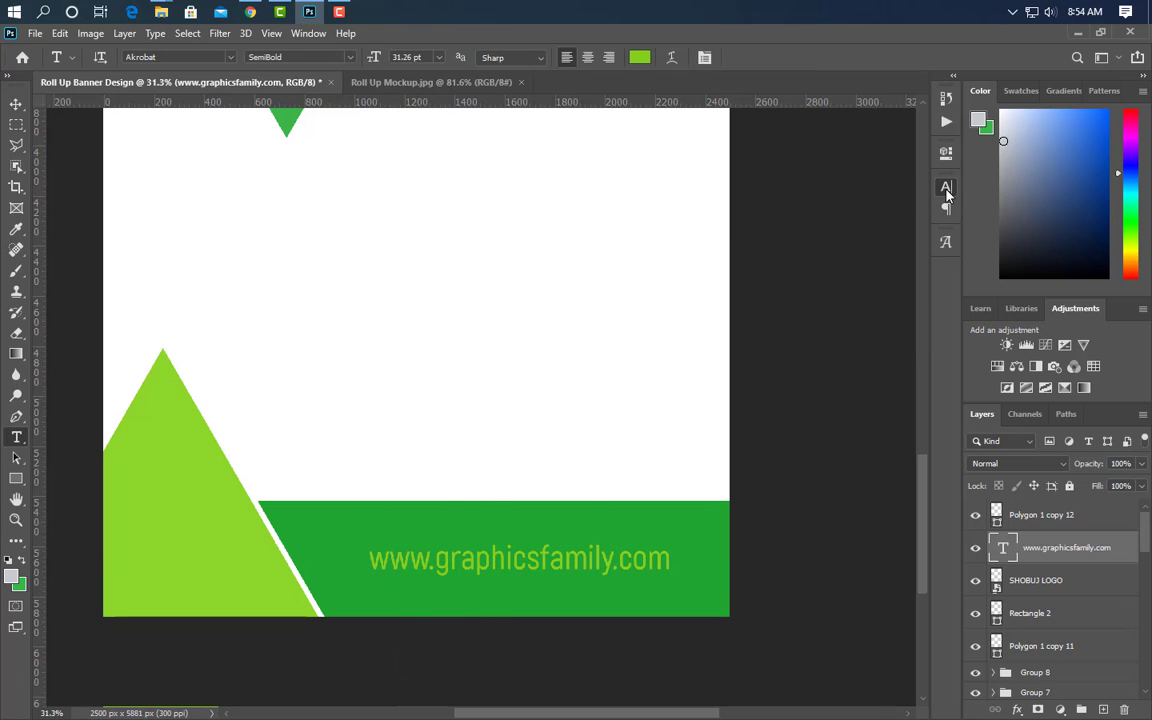
pyautogui.click(946, 186)
pyautogui.click(904, 277)
pyautogui.write('ffffff')
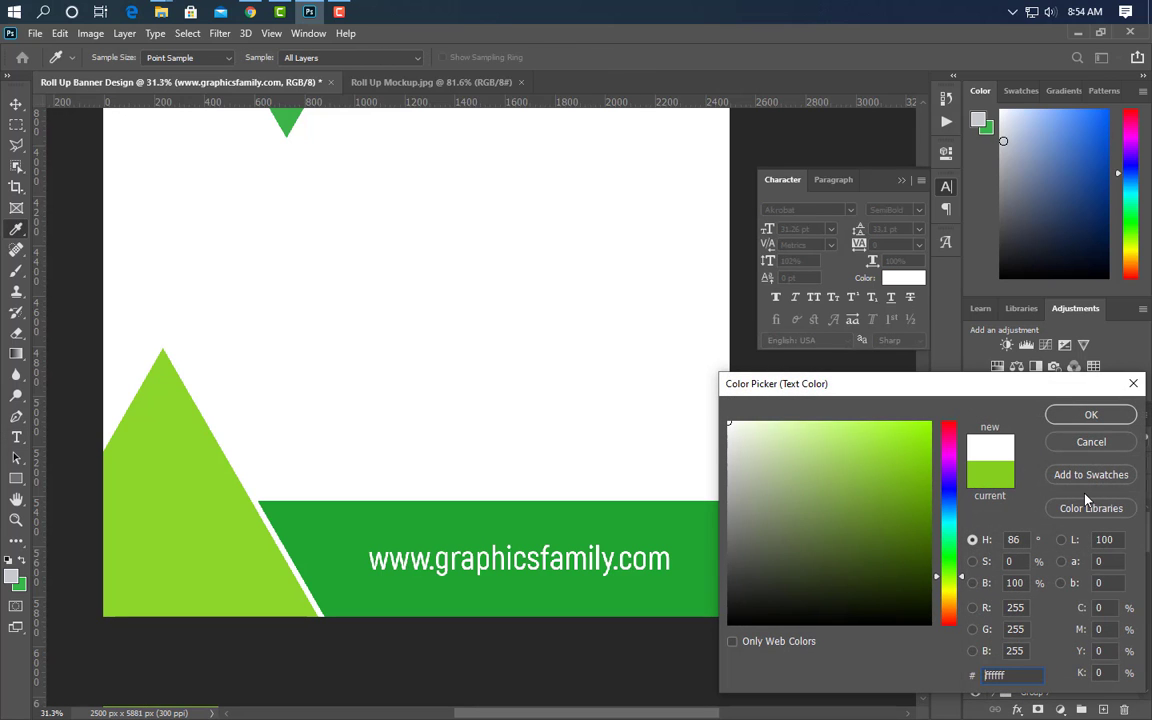
pyautogui.click(1092, 416)
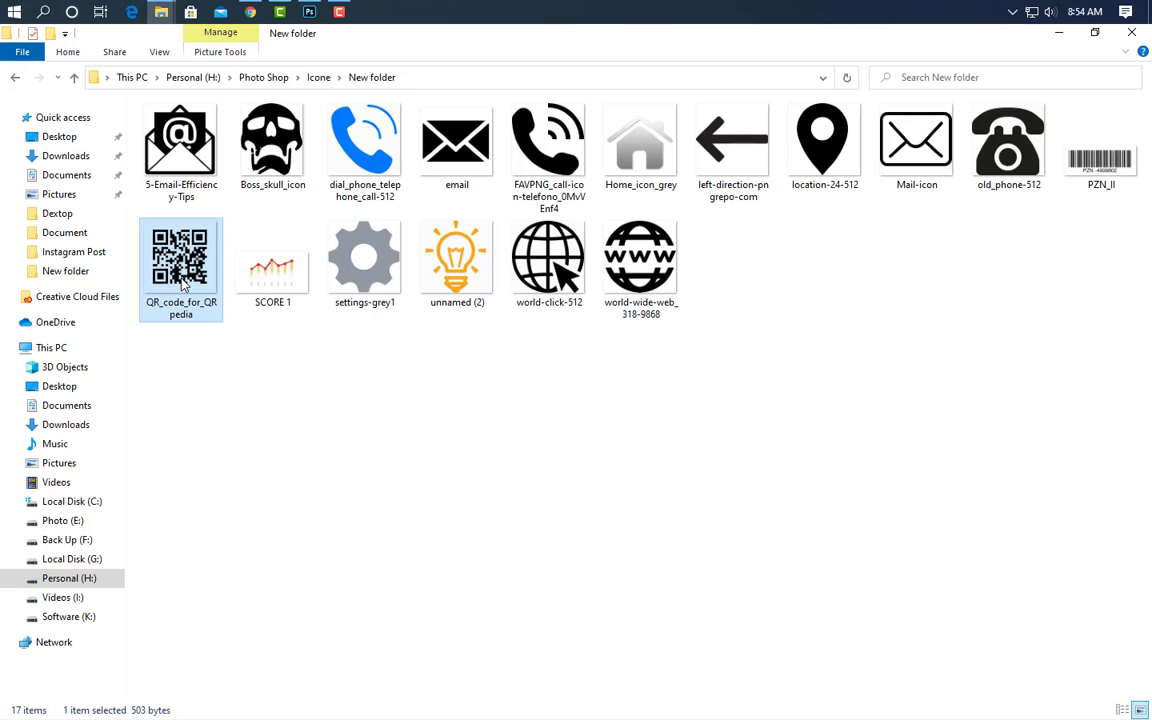
# - Place the QR_code_for_QRpedia image and shrink it to about 26.92% on the lime triangle
pyautogui.moveTo(182, 285); pyautogui.dragTo(262, 512)
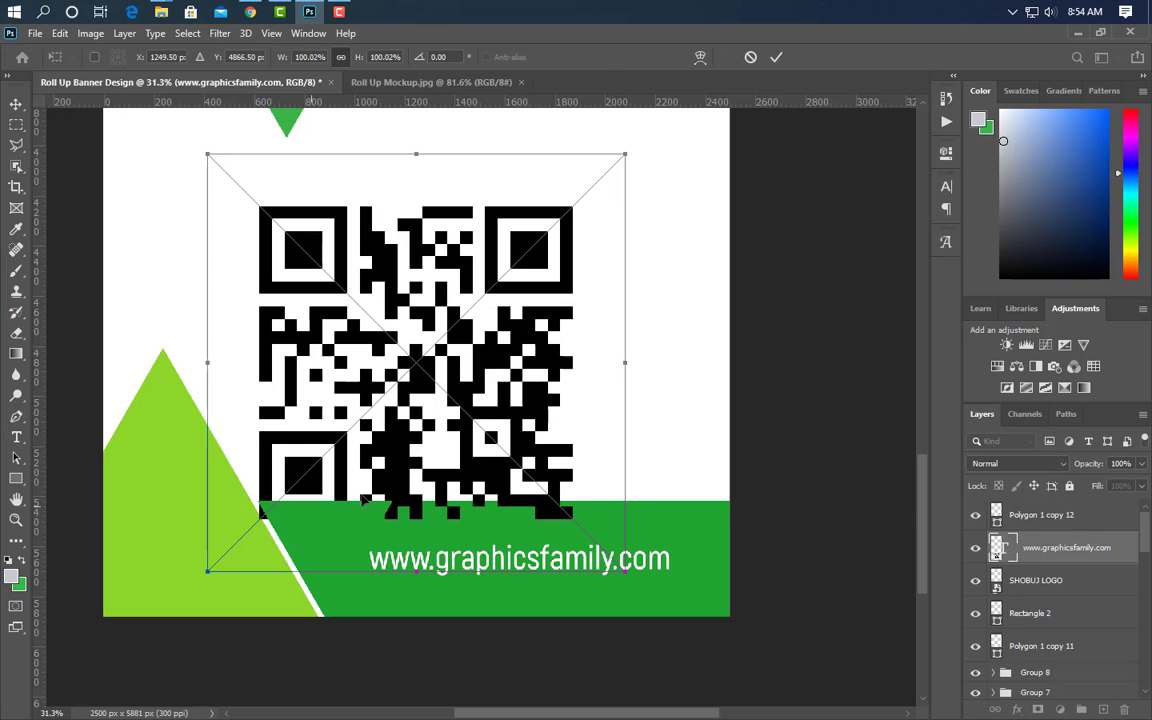
pyautogui.moveTo(627, 376); pyautogui.dragTo(211, 553)
pyautogui.click(778, 58)
# - Draw a rectangle around the website text with no fill and a 3 px stroke
pyautogui.scroll(5, 100, 620)
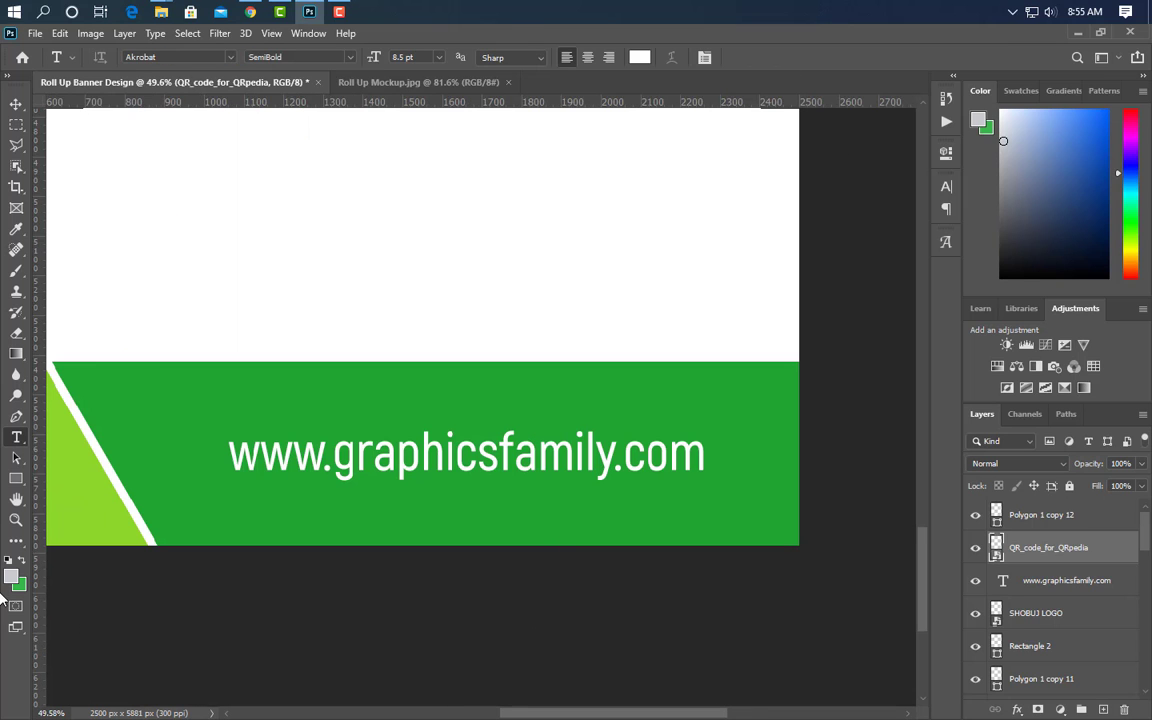
pyautogui.click(17, 480)
pyautogui.moveTo(214, 427); pyautogui.dragTo(731, 495)
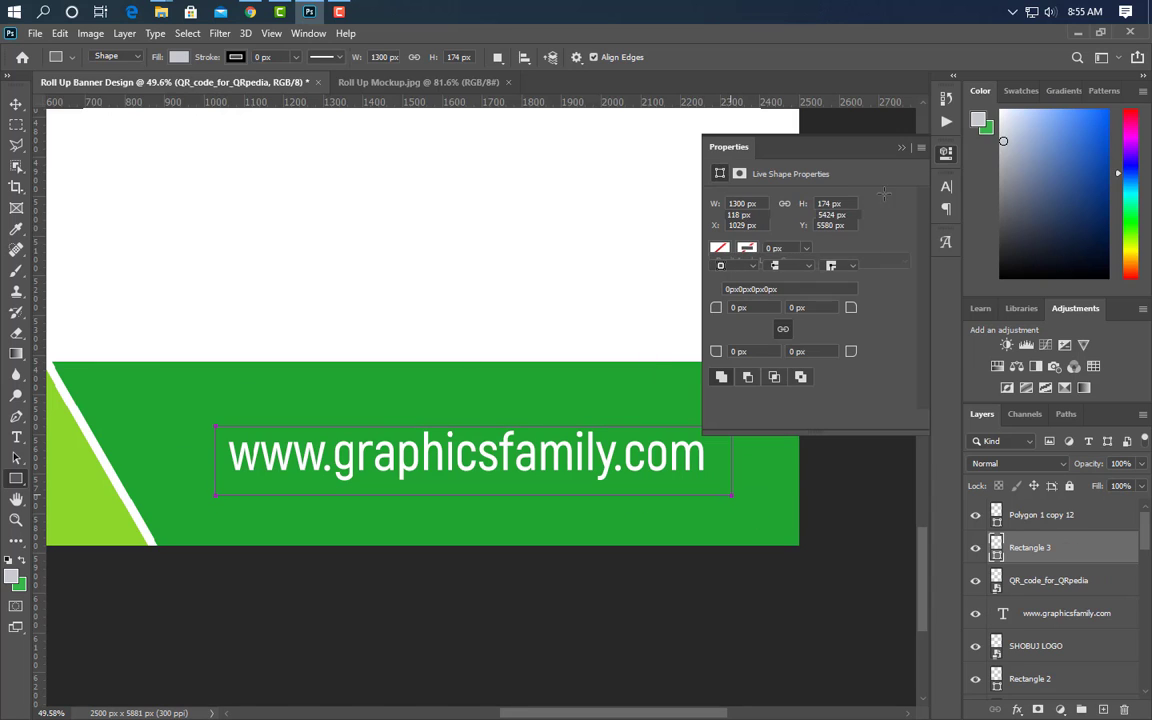
pyautogui.click(178, 57)
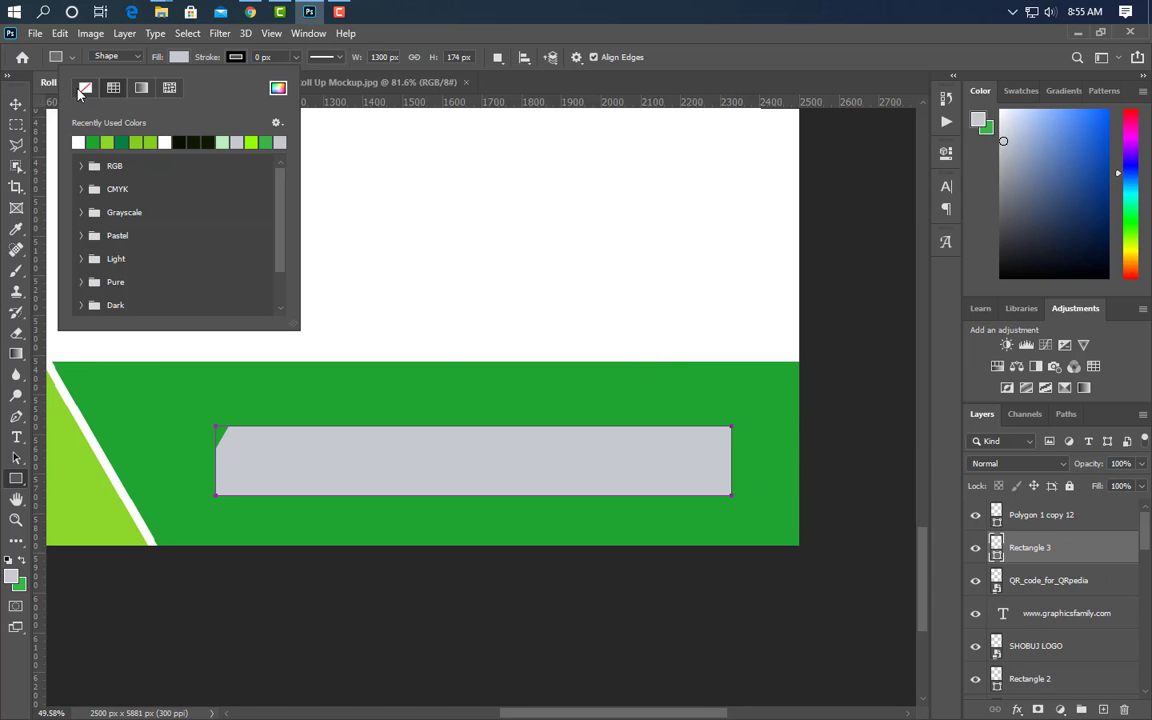
pyautogui.click(85, 87)
pyautogui.click(262, 57)
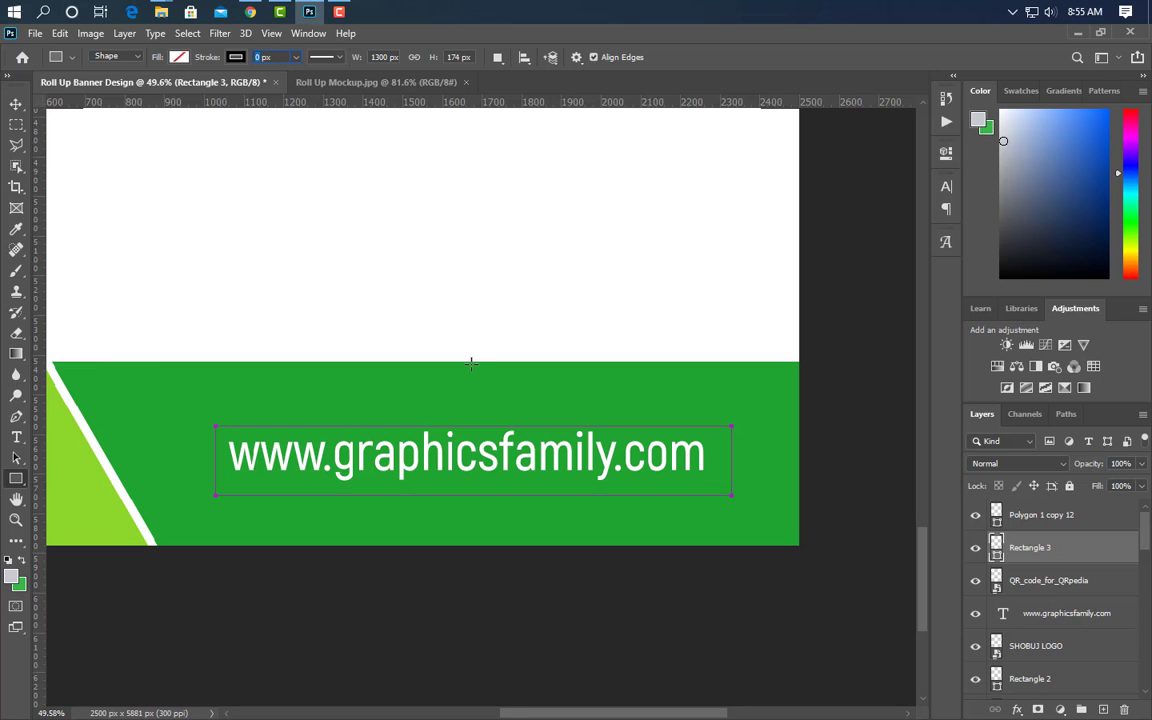
pyautogui.write('3')
pyautogui.press('Return')
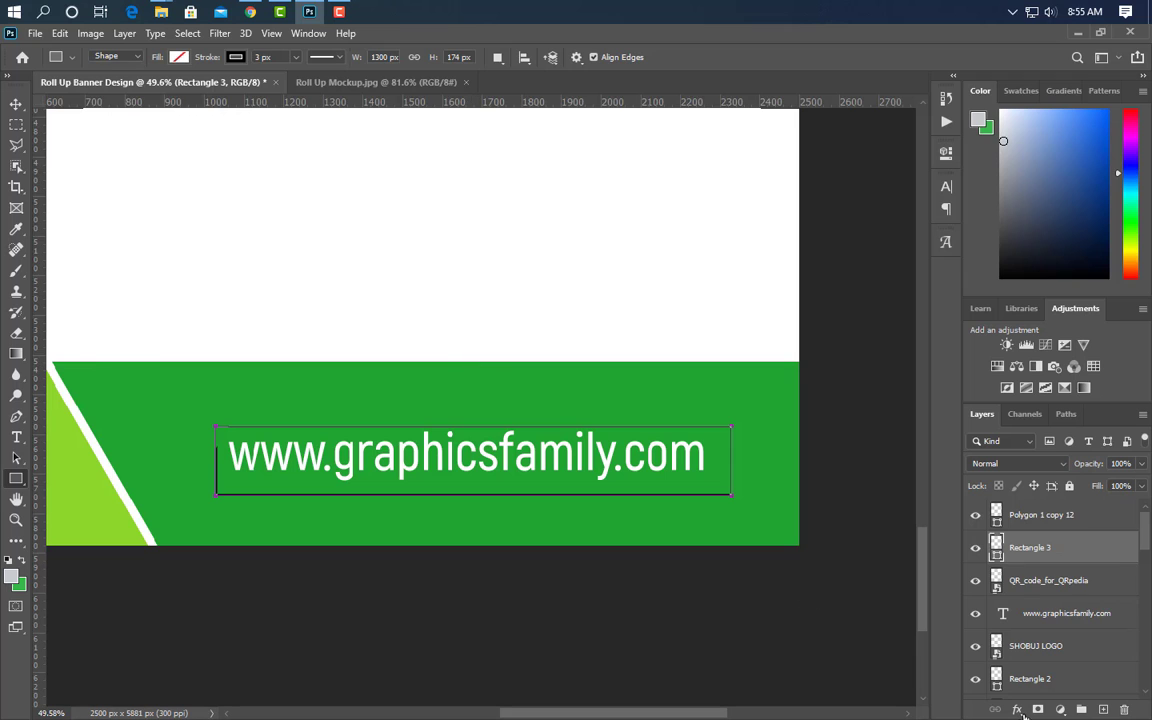
# - Convert the box to a Smart Object and give it a white ffffff Color Overlay
pyautogui.rightClick(1114, 564)
pyautogui.click(900, 262)
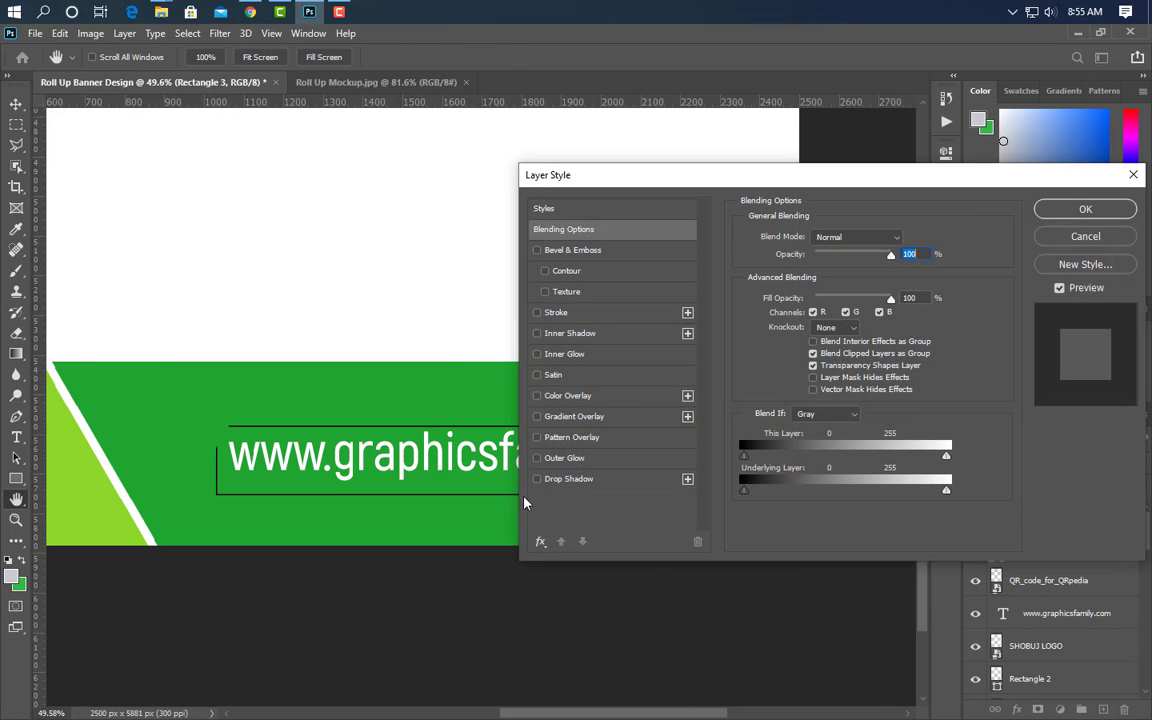
pyautogui.click(630, 397)
pyautogui.click(906, 238)
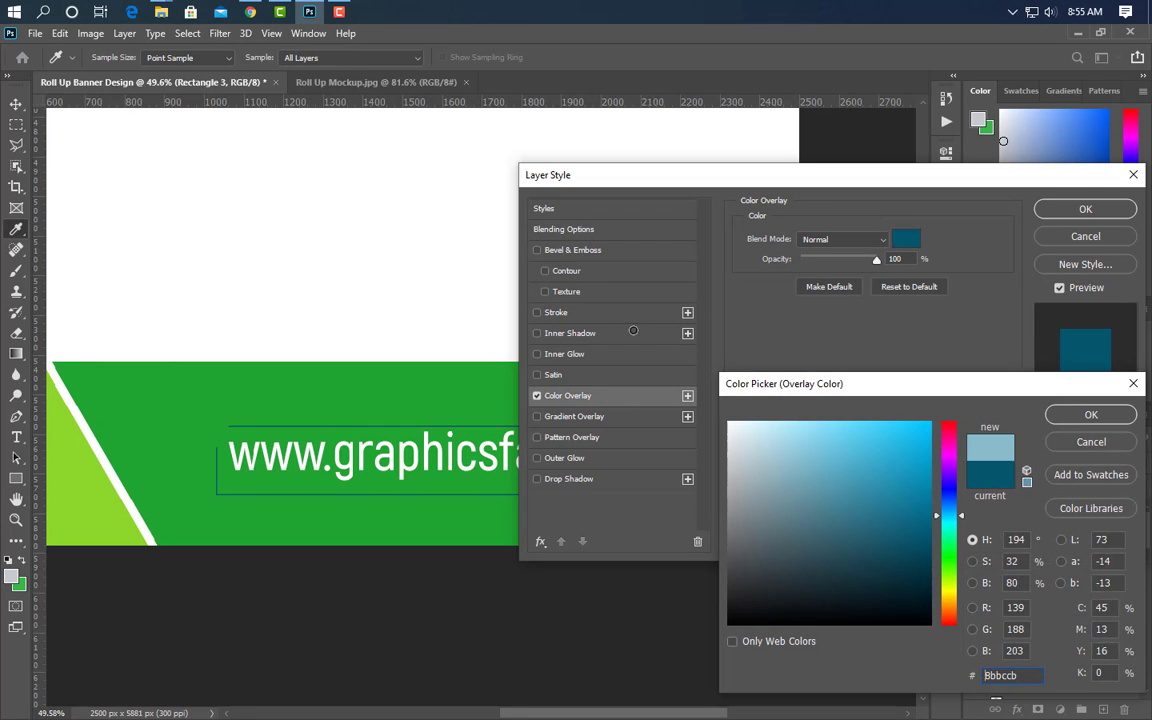
pyautogui.write('ffffff')
pyautogui.click(1091, 414)
pyautogui.click(1085, 209)
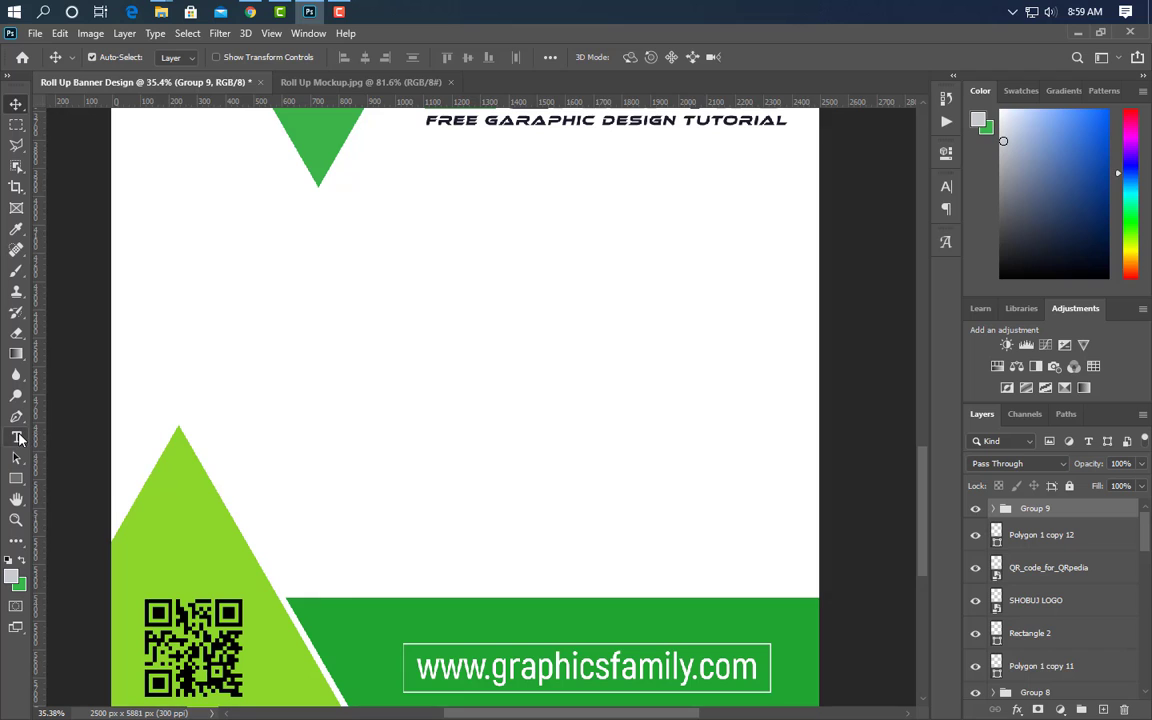
# - Type the contact phone number as black text, enlarge it, and duplicate it to the right
pyautogui.click(16, 438)
pyautogui.click(273, 466)
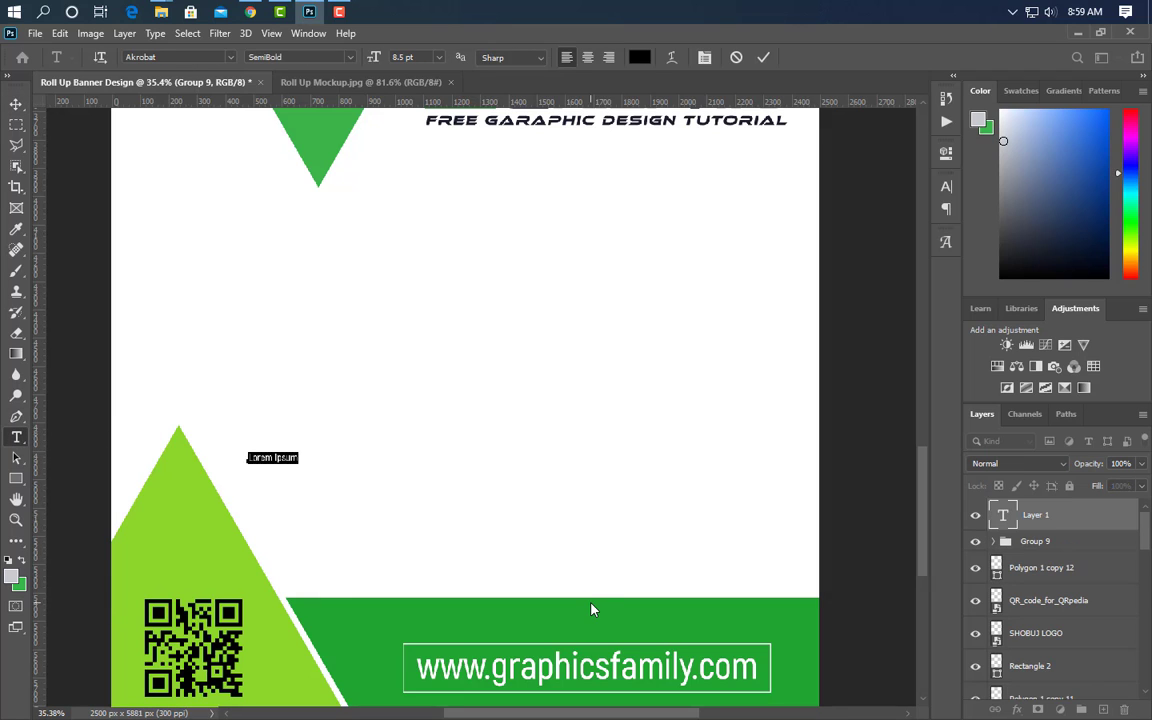
pyautogui.click(763, 57)
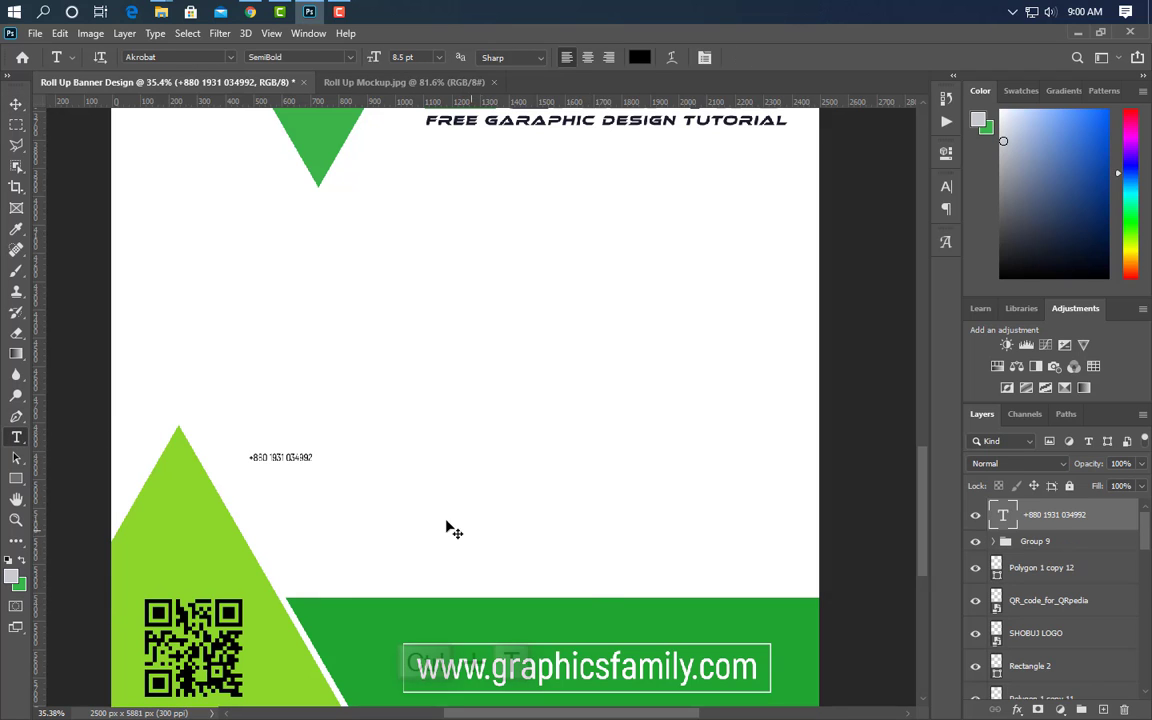
pyautogui.hotkey('ctrl', 't')
pyautogui.moveTo(401, 462); pyautogui.dragTo(458, 457)
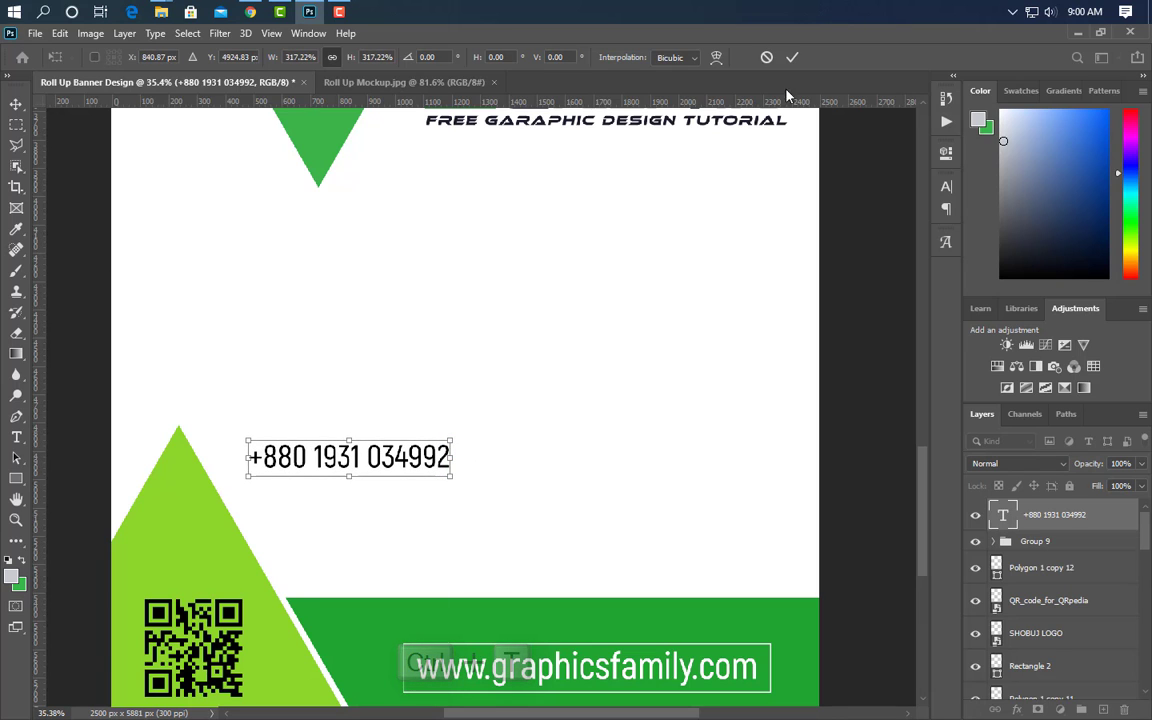
pyautogui.click(792, 57)
pyautogui.click(15, 106)
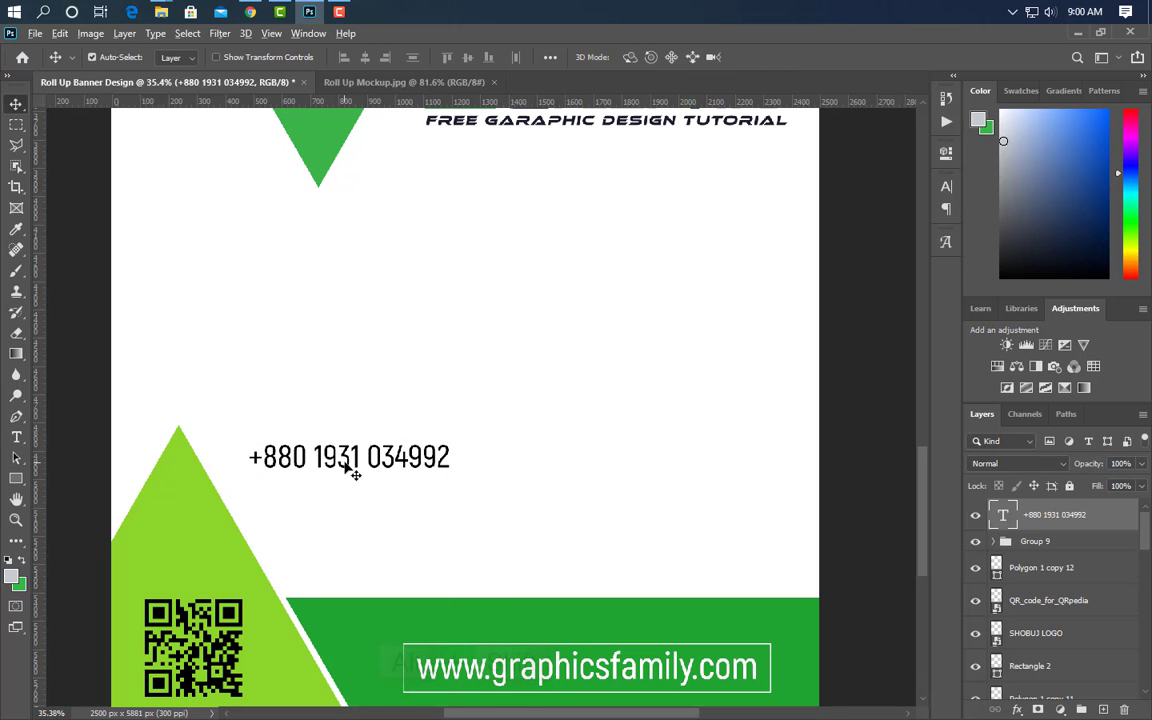
pyautogui.moveTo(352, 470); pyautogui.dragTo(605, 540)
# - Retype the duplicate as the e-mail address, then shift and slightly enlarge both contact texts
pyautogui.click(18, 438)
pyautogui.moveTo(498, 462); pyautogui.dragTo(725, 455)
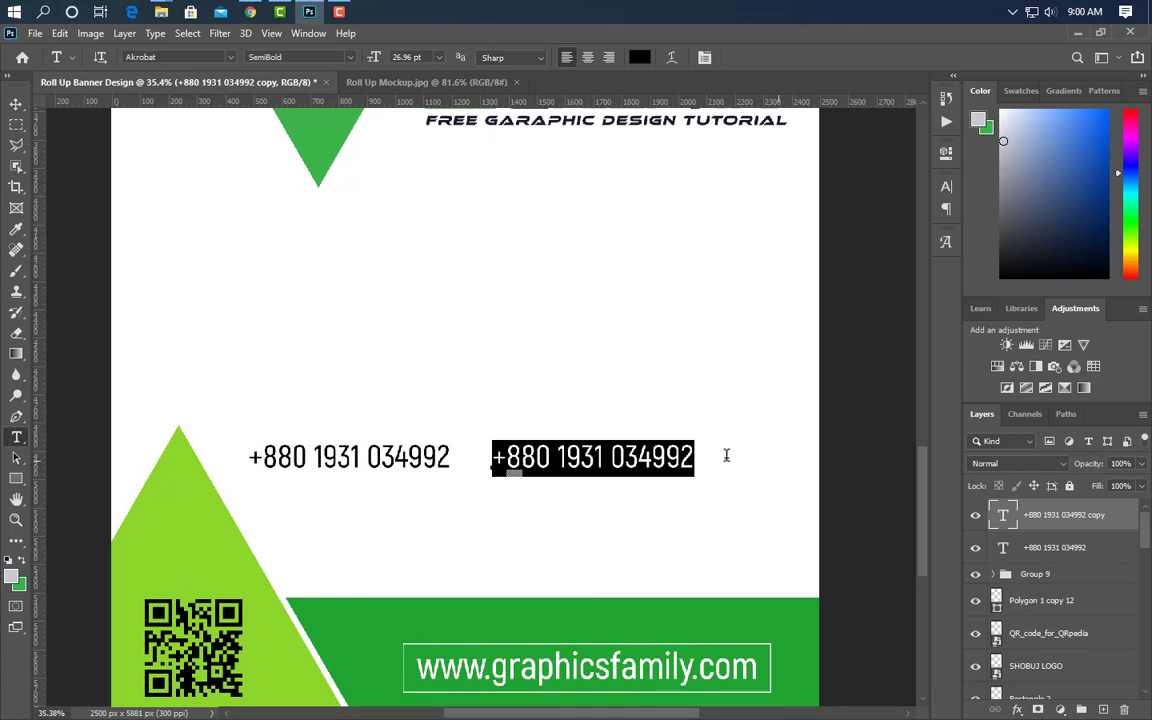
pyautogui.write('example@gmail.com')
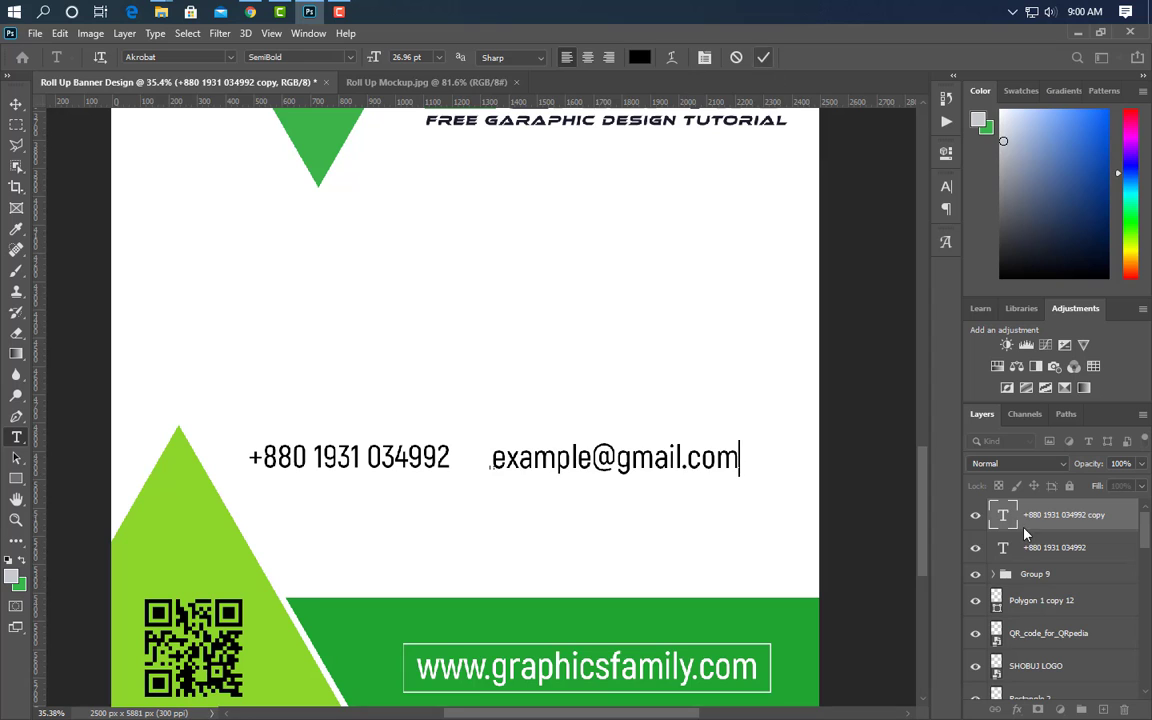
pyautogui.hotkey('ctrl', 'Return')
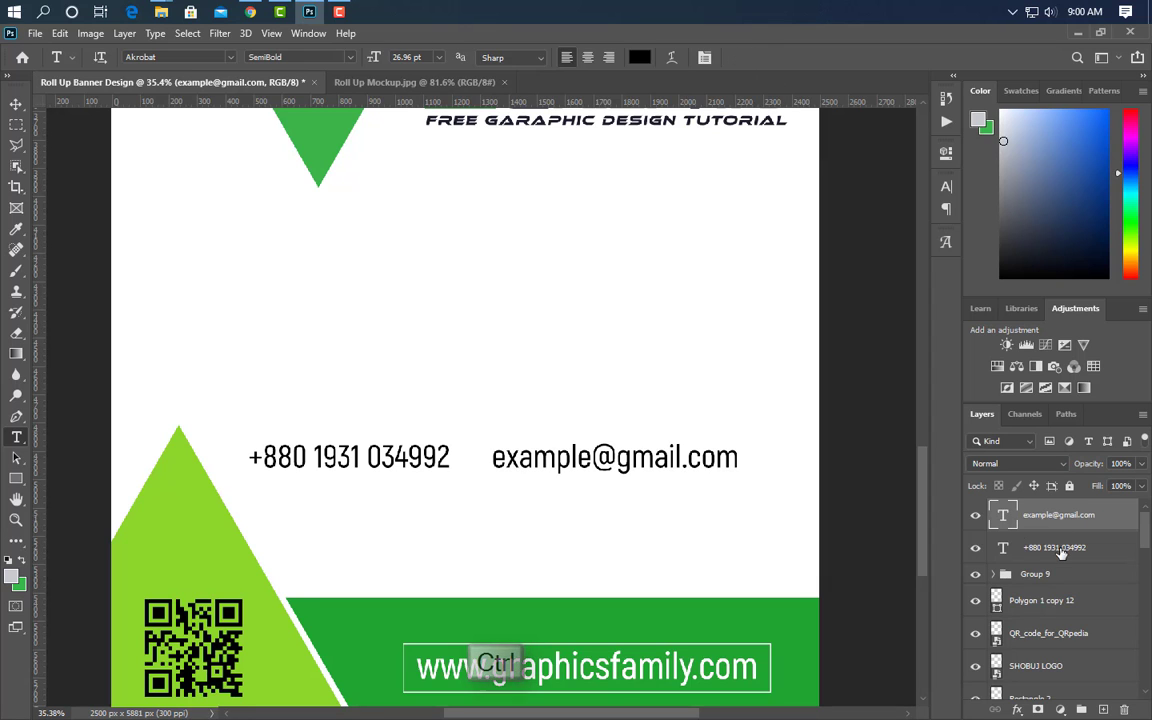
pyautogui.keyDown('ctrl'); pyautogui.click(1054, 547); pyautogui.keyUp('ctrl')
pyautogui.hotkey('ctrl', 't')
pyautogui.moveTo(392, 462); pyautogui.dragTo(425, 464)
pyautogui.click(792, 57)
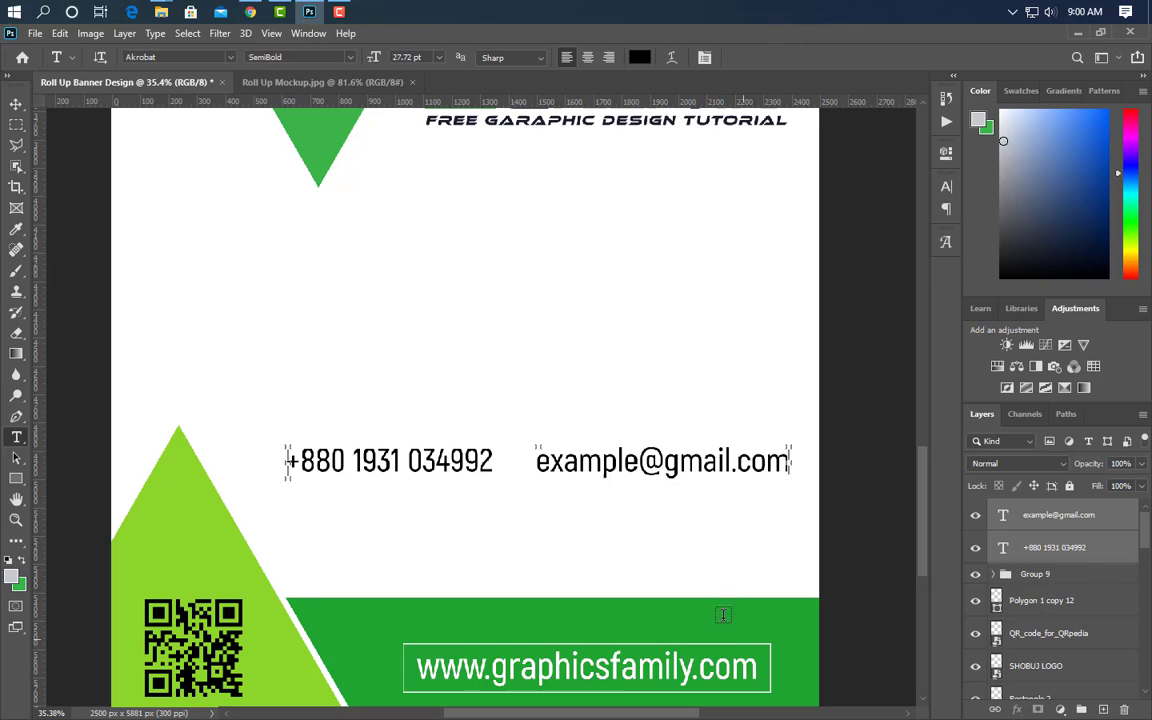
# - Duplicate the phone line below and retype it as the postal address
pyautogui.moveTo(1078, 549); pyautogui.dragTo(1103, 709)
pyautogui.click(16, 105)
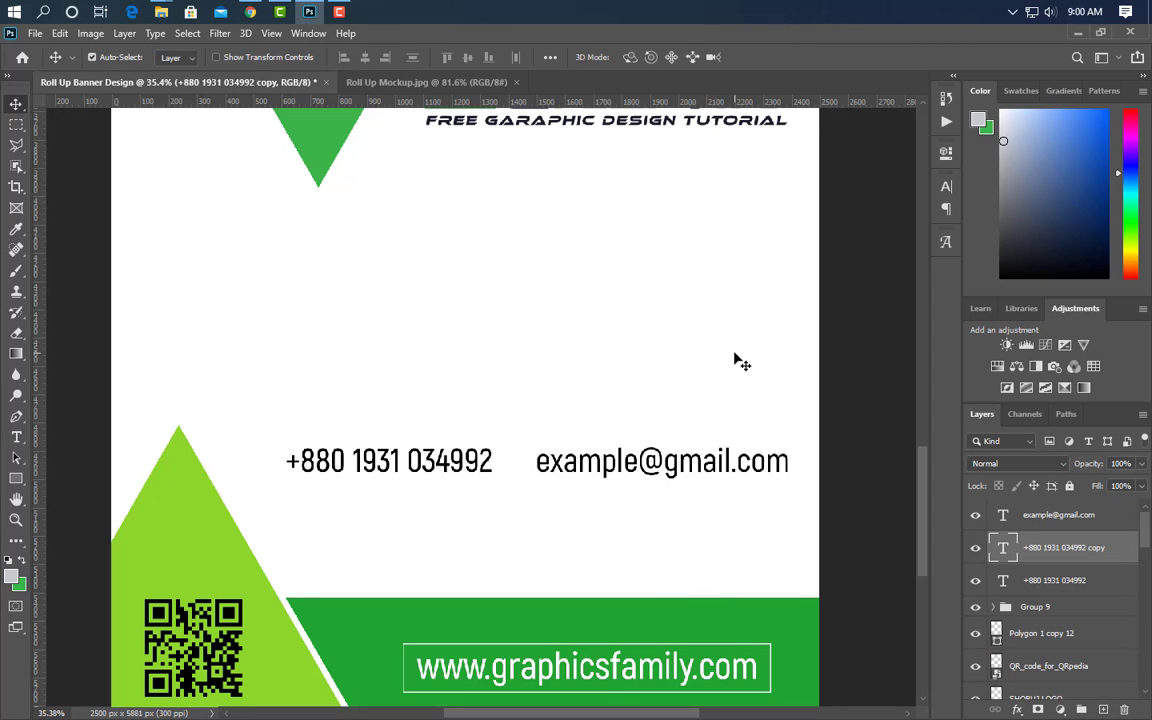
pyautogui.hotkey('shift', 'Down')
pyautogui.hotkey('shift', 'Down')
pyautogui.hotkey('shift', 'Down')
pyautogui.hotkey('shift', 'Down')
pyautogui.hotkey('shift', 'Down')
pyautogui.hotkey('shift', 'Down')
pyautogui.hotkey('shift', 'Down')
pyautogui.hotkey('shift', 'Down')
pyautogui.hotkey('shift', 'Down')
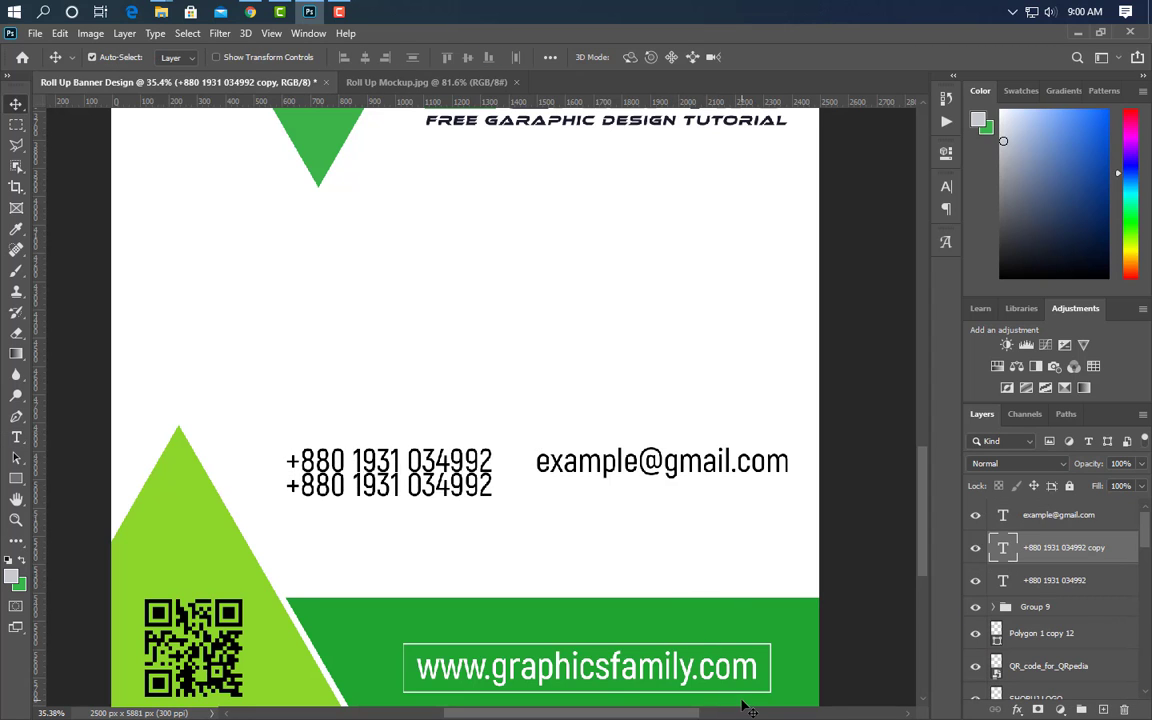
pyautogui.hotkey('shift', 'Down')
pyautogui.hotkey('shift', 'Down')
pyautogui.click(16, 437)
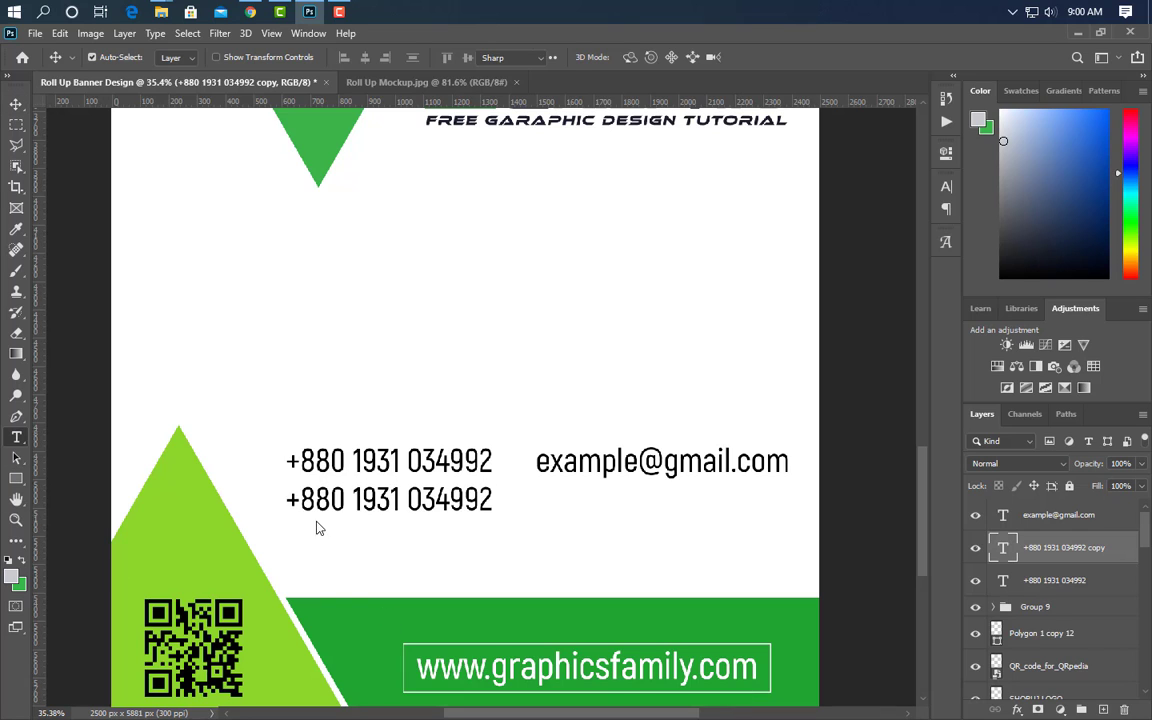
pyautogui.moveTo(289, 502); pyautogui.dragTo(590, 513)
pyautogui.write('92')
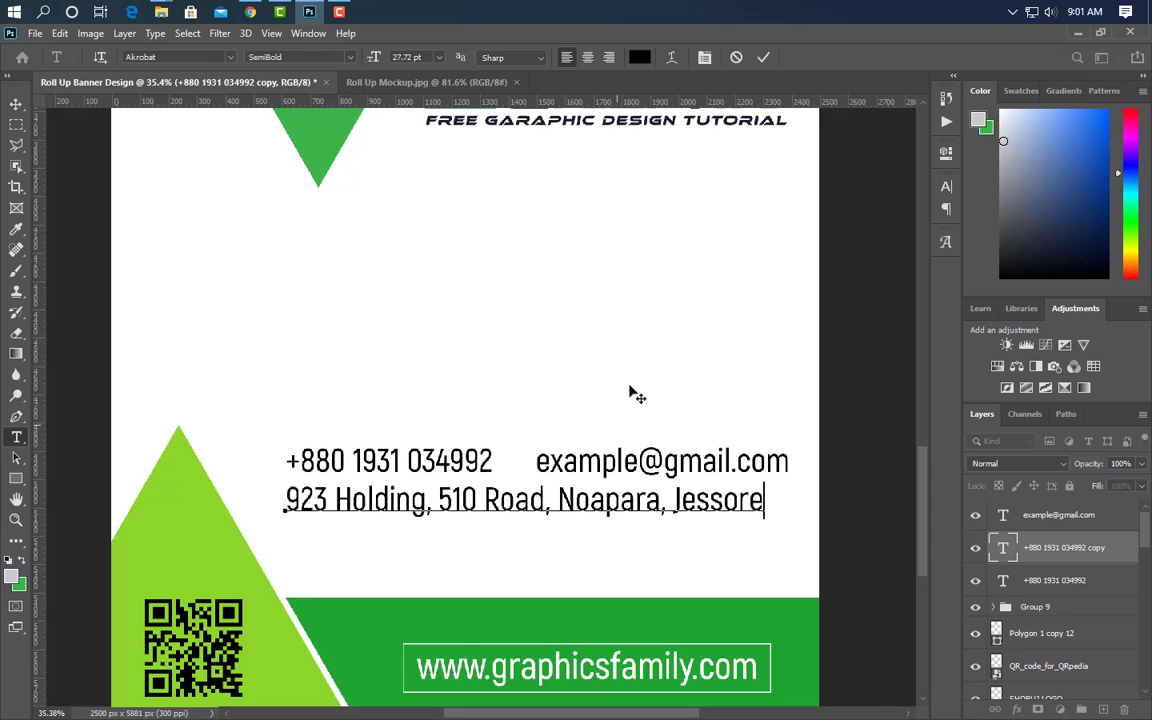
pyautogui.click(763, 58)
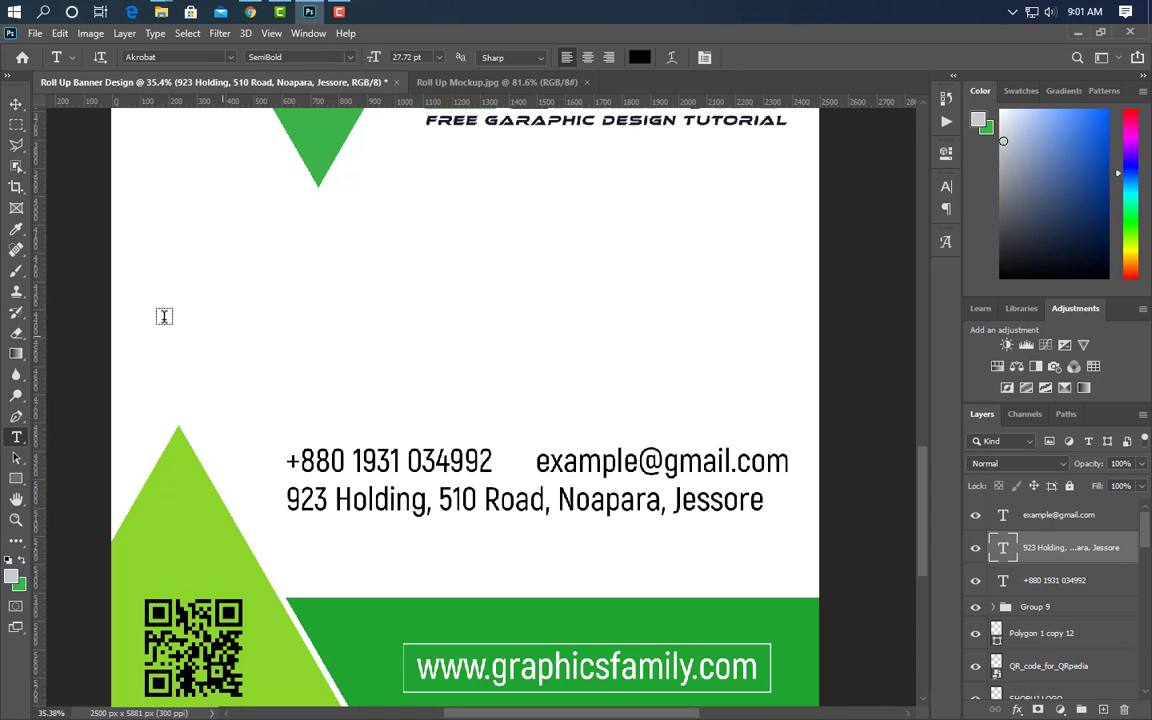
# - Align the address line and nudge all three contact lines down toward the band
pyautogui.click(16, 105)
pyautogui.hotkey('shift', 'Right')
pyautogui.hotkey('shift', 'Right')
pyautogui.hotkey('shift', 'Right')
pyautogui.hotkey('shift', 'Right')
pyautogui.hotkey('shift', 'Right')
pyautogui.hotkey('shift', 'Right')
pyautogui.hotkey('shift', 'Right')
pyautogui.hotkey('shift', 'Down')
pyautogui.hotkey('shift', 'Down')
pyautogui.hotkey('shift', 'Down')
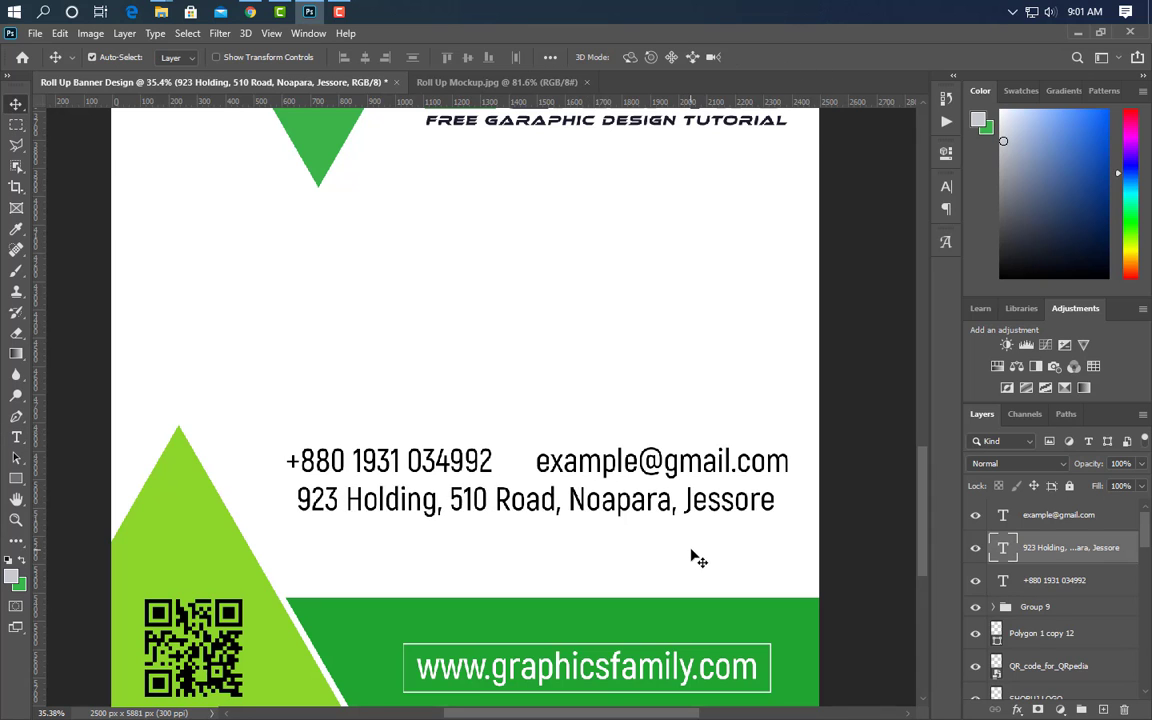
pyautogui.keyDown('shift'); pyautogui.click(1030, 580); pyautogui.keyUp('shift')
pyautogui.hotkey('shift', 'Down')
pyautogui.hotkey('shift', 'Down')
pyautogui.hotkey('shift', 'Down')
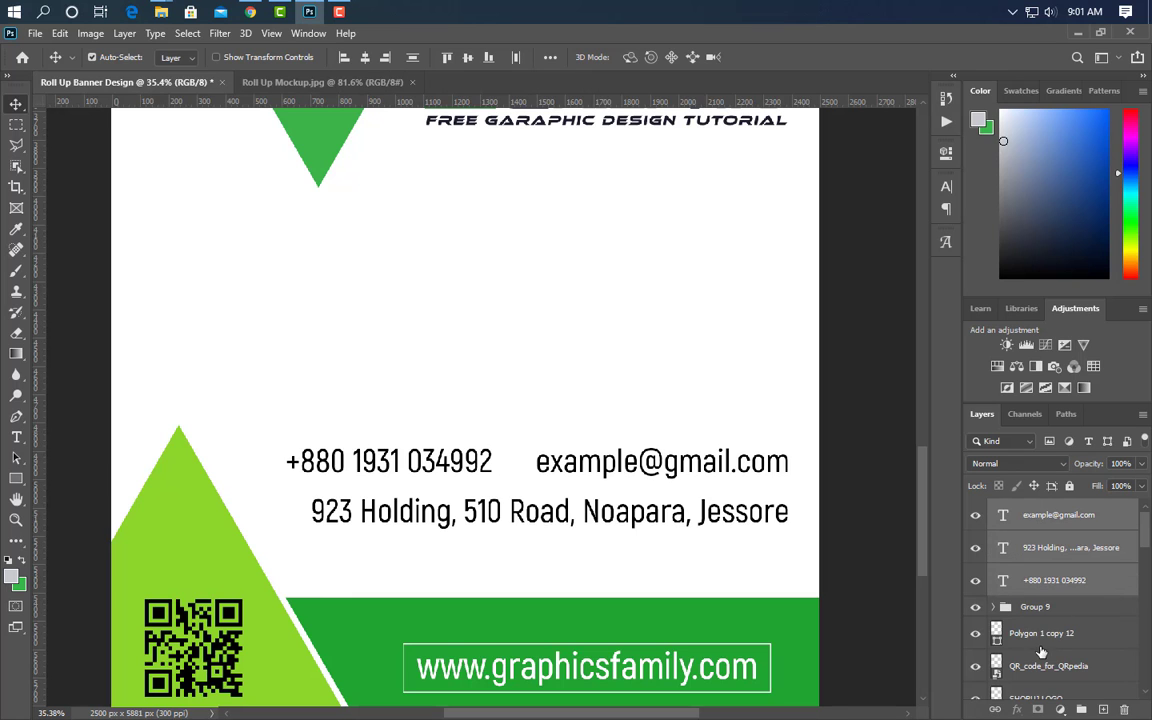
pyautogui.hotkey('shift', 'Down')
pyautogui.hotkey('shift', 'Down')
pyautogui.hotkey('shift', 'Down')
pyautogui.hotkey('shift', 'Down')
pyautogui.hotkey('shift', 'Down')
pyautogui.hotkey('shift', 'Down')
pyautogui.hotkey('shift', 'Down')
pyautogui.hotkey('shift', 'Down')
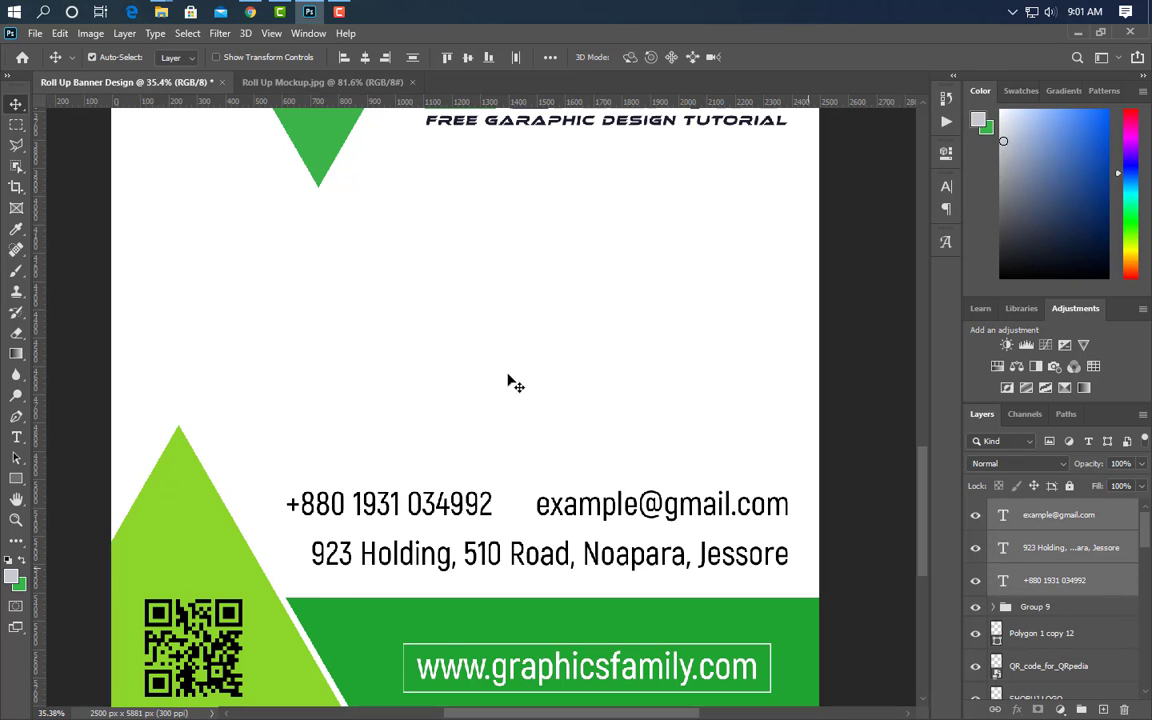
# - Place the location-24-512 pin at about 5% left of the address line, then duplicate it
pyautogui.hotkey('alt', 'Tab')
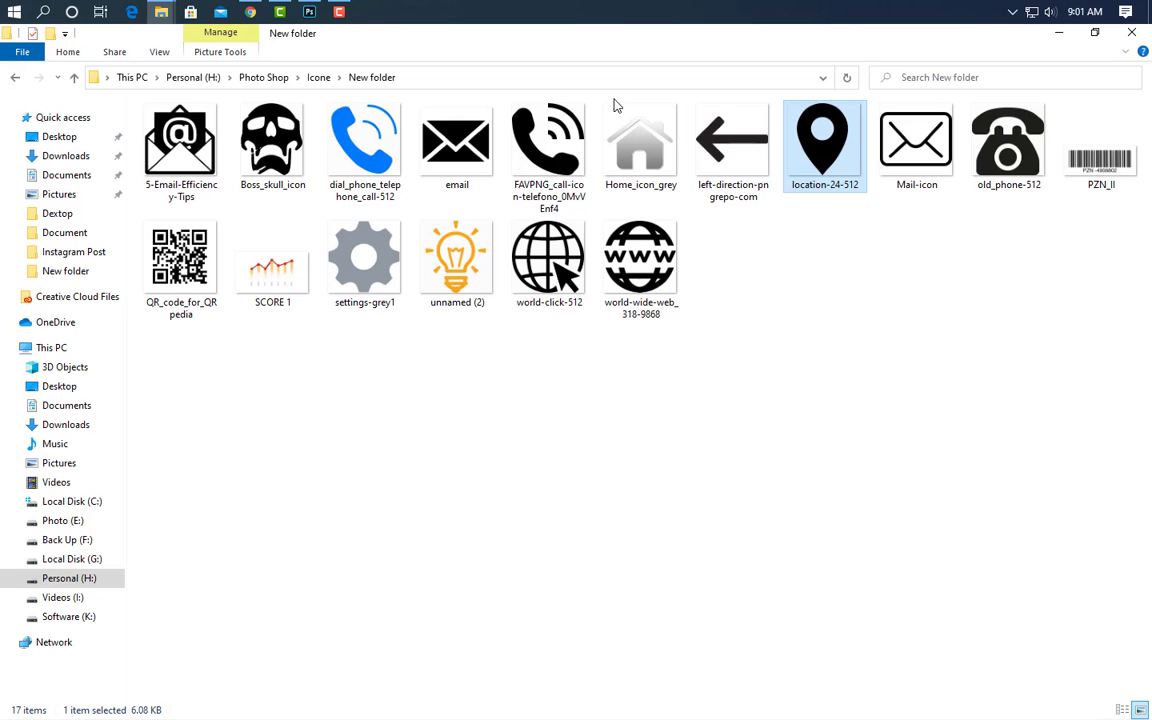
pyautogui.moveTo(617, 107); pyautogui.dragTo(597, 285)
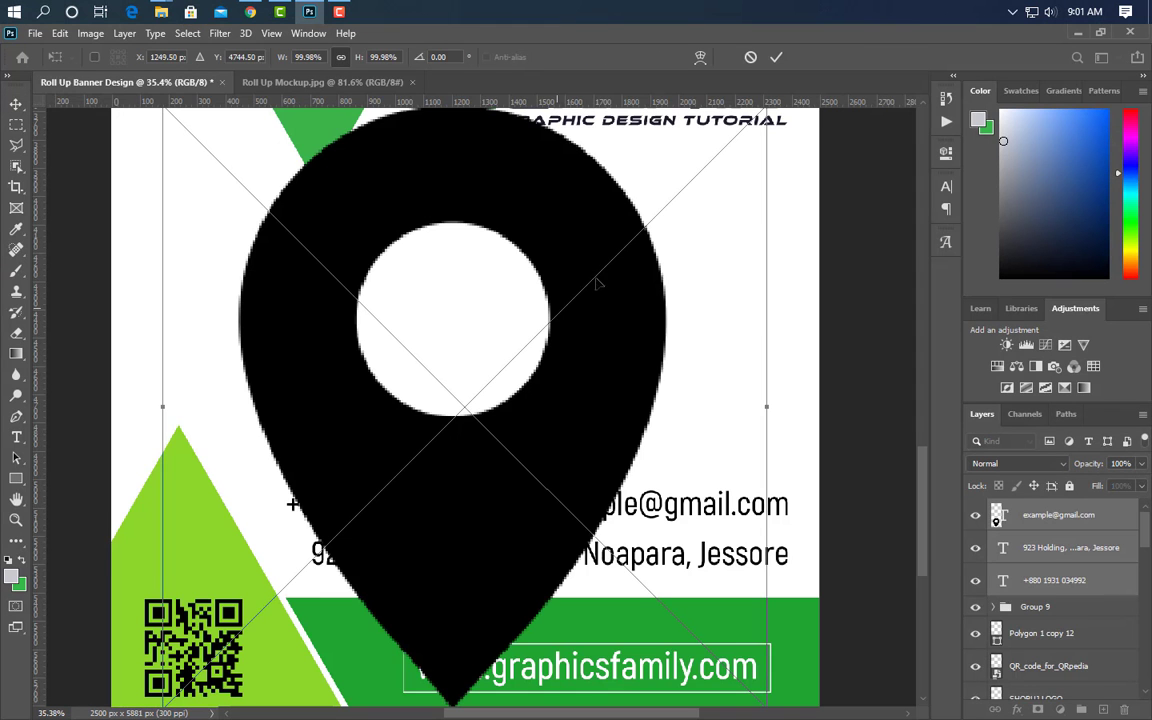
pyautogui.moveTo(767, 408); pyautogui.dragTo(207, 460)
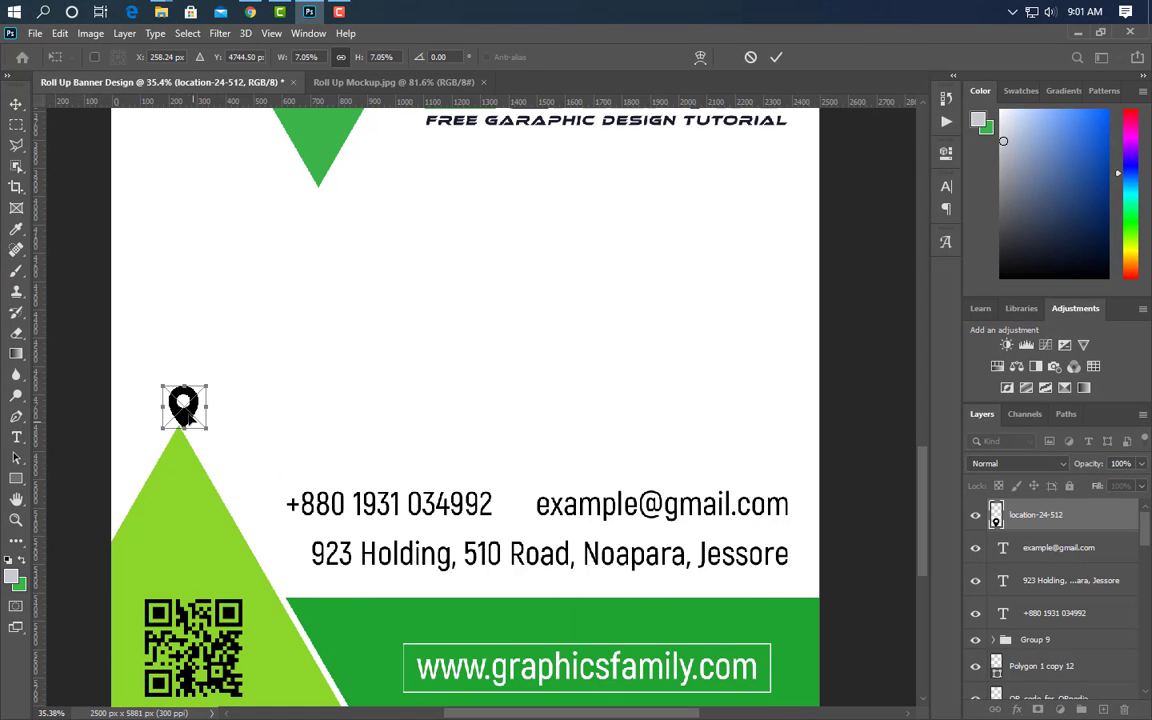
pyautogui.moveTo(188, 414); pyautogui.dragTo(299, 546)
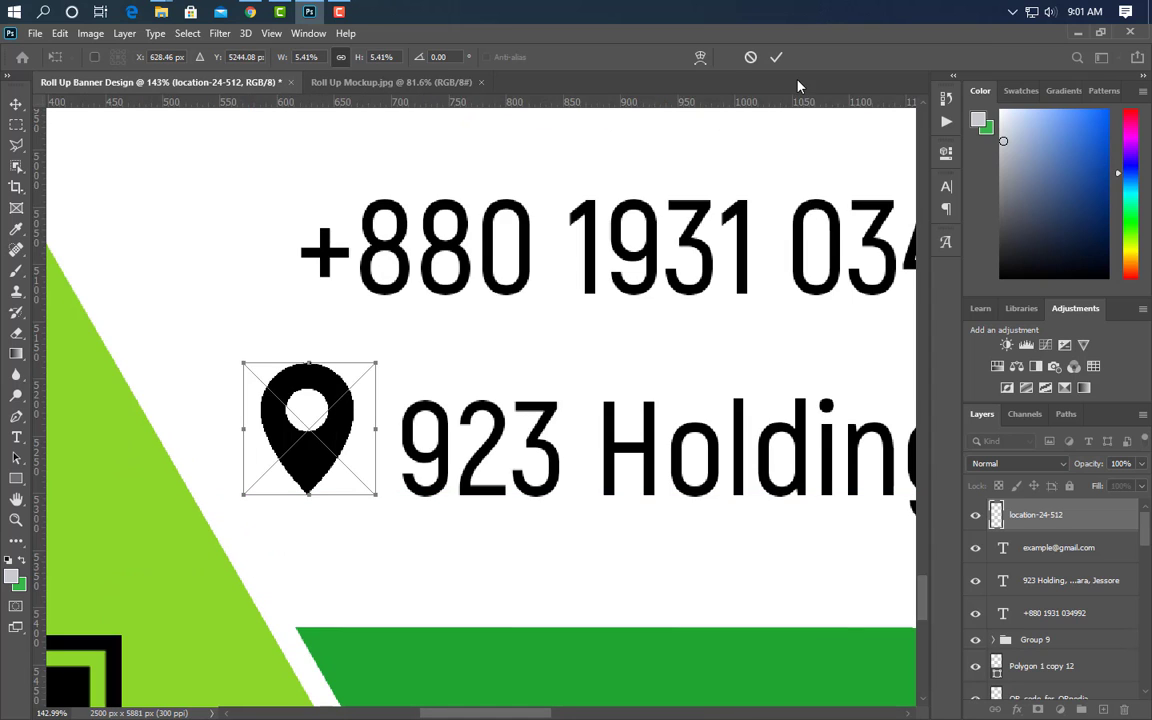
pyautogui.click(776, 57)
pyautogui.scroll(-3, 240, 505)
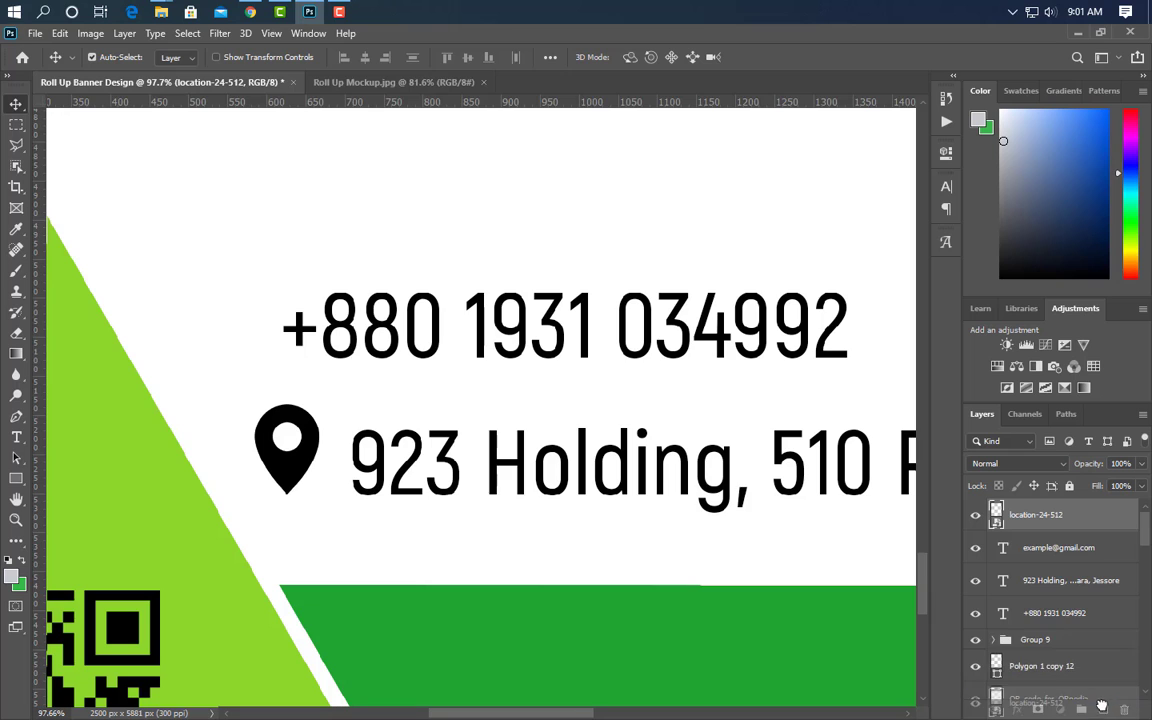
pyautogui.hotkey('ctrl', 'j')
pyautogui.hotkey('ctrl', 't')
# - Move the pin copy by the phone number and place the dial_phone_telephone_call-512 icon at about 5.36%
pyautogui.moveTo(312, 423); pyautogui.dragTo(235, 320)
pyautogui.click(776, 57)
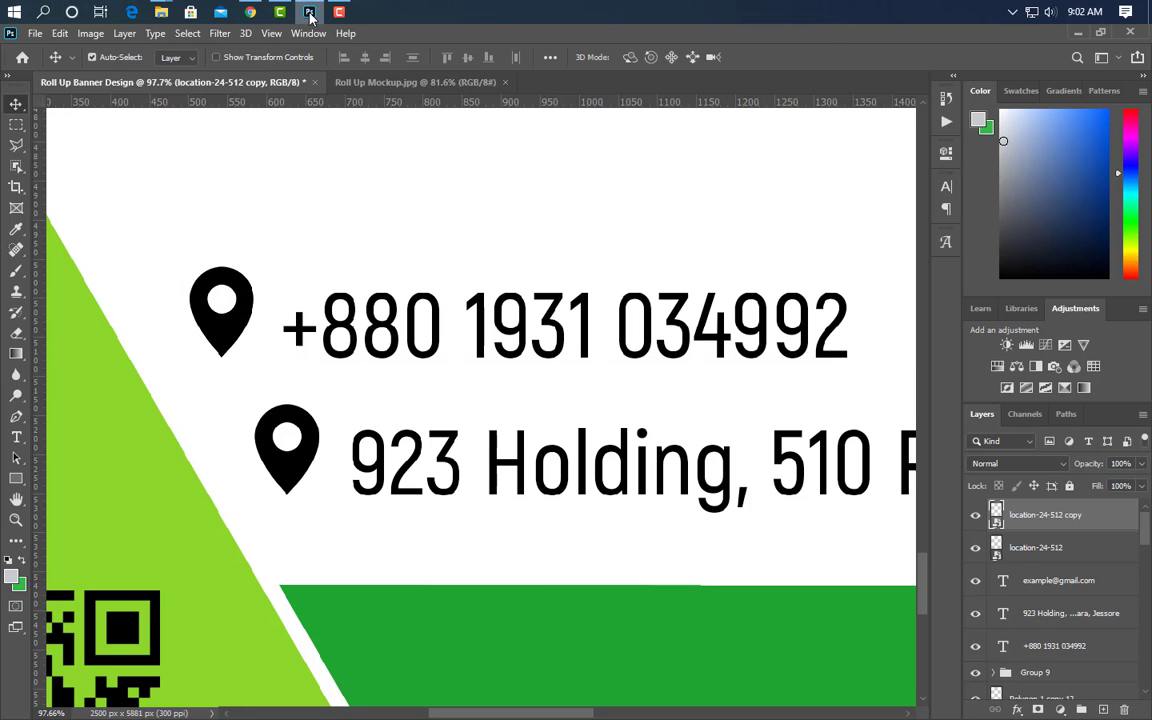
pyautogui.click(161, 11)
pyautogui.moveTo(365, 145); pyautogui.dragTo(280, 371)
pyautogui.scroll(-5, 300, 392)
pyautogui.scroll(-1, 300, 392)
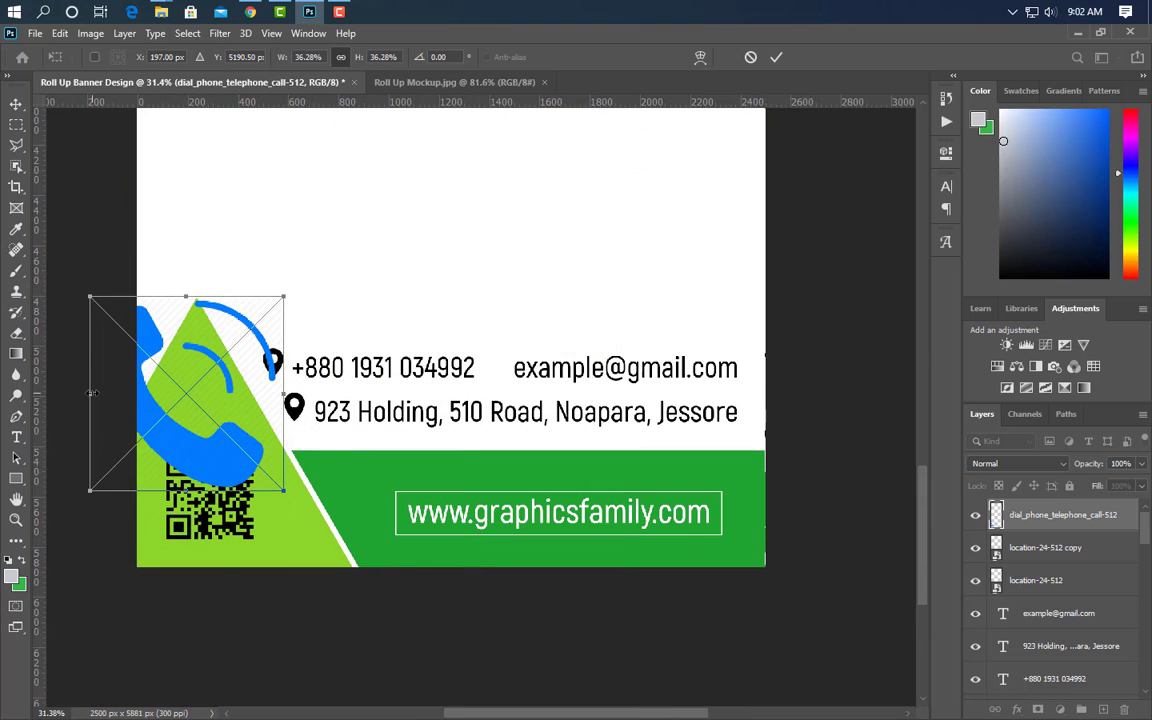
pyautogui.moveTo(91, 393); pyautogui.dragTo(261, 392)
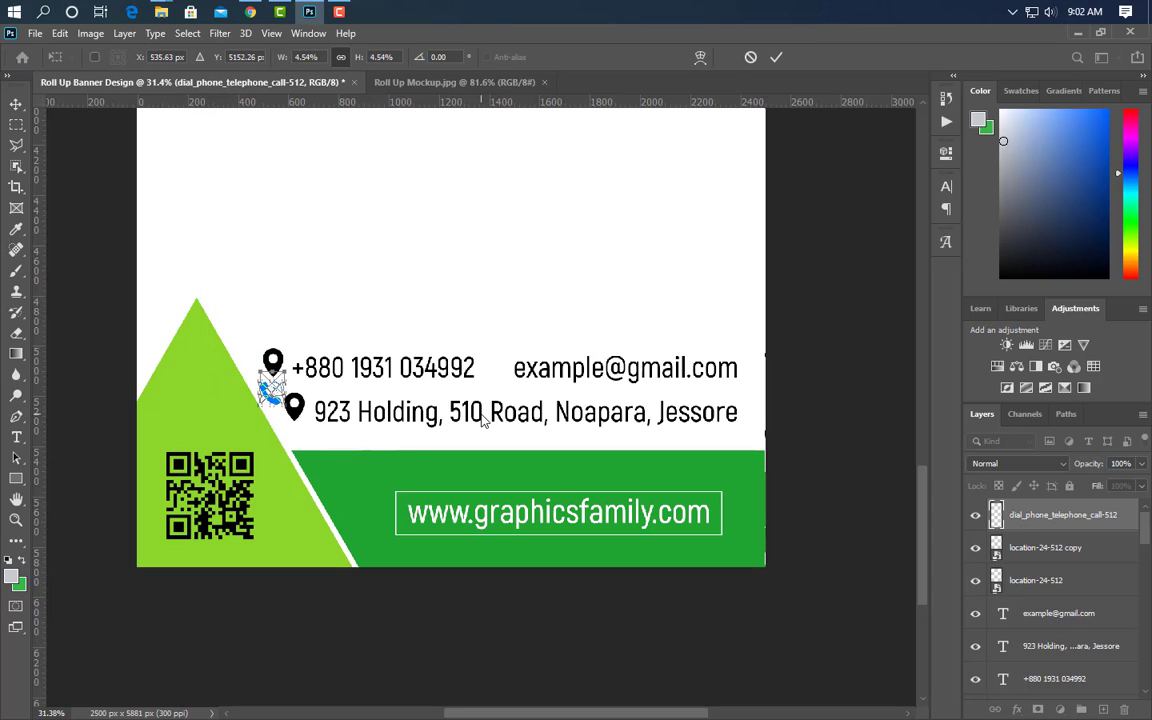
pyautogui.scroll(6, 265, 362)
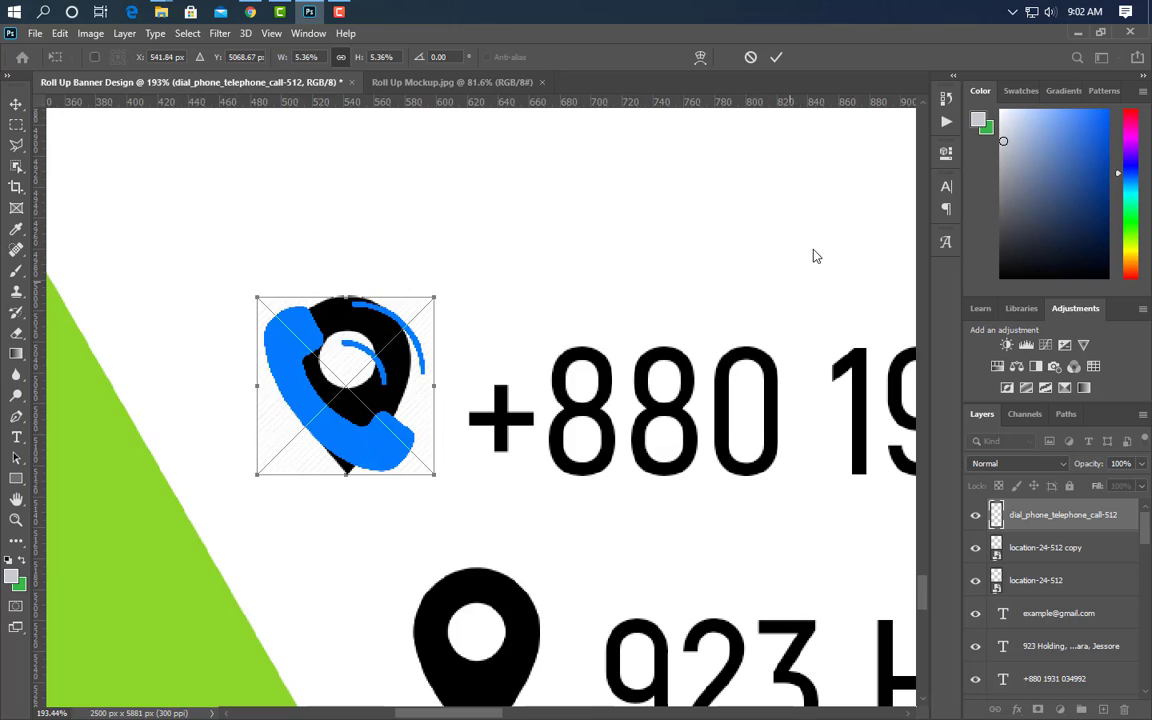
# - Delete the extra pin copy, give the telephone icon a black #000000 Color Overlay, and copy it before the email
pyautogui.click(776, 57)
pyautogui.moveTo(1115, 556); pyautogui.dragTo(1124, 709)
pyautogui.doubleClick(1117, 517)
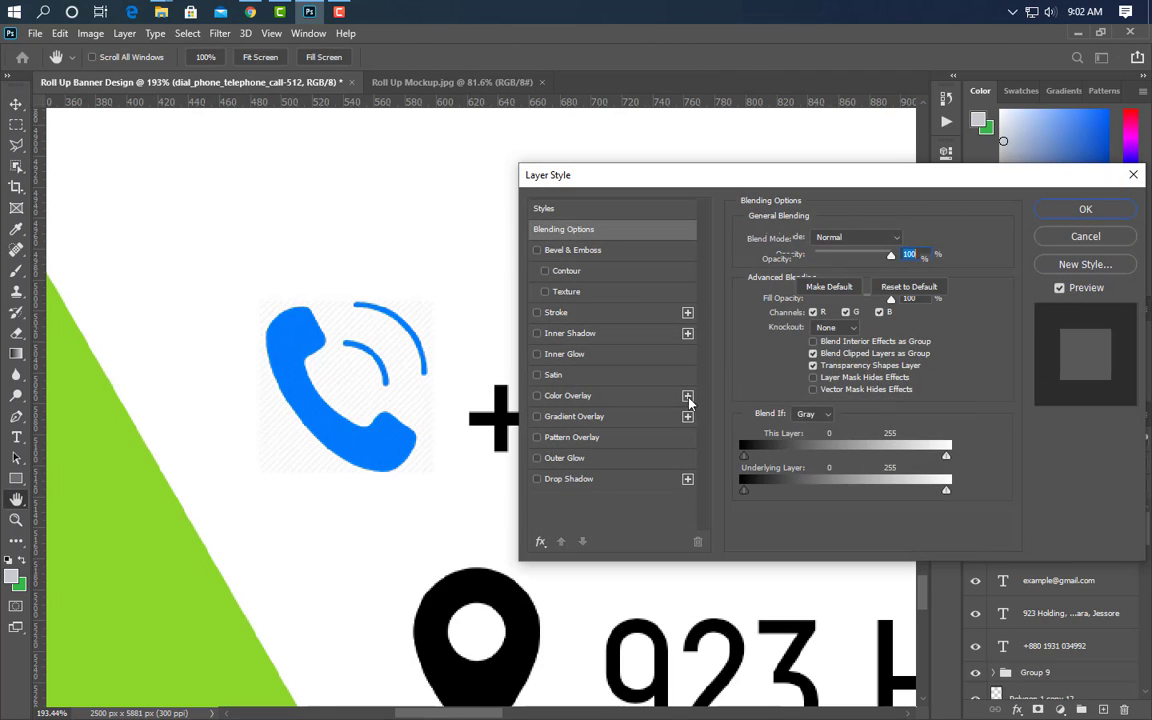
pyautogui.click(567, 395)
pyautogui.click(905, 240)
pyautogui.write('000000')
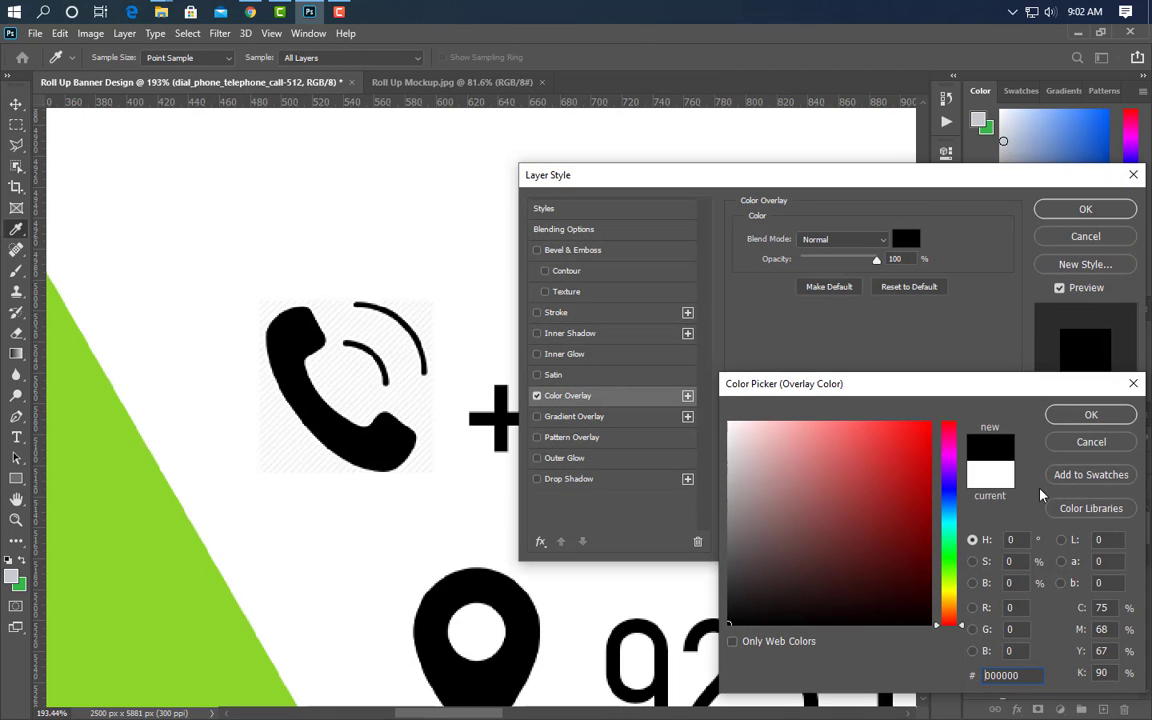
pyautogui.click(1090, 411)
pyautogui.click(1085, 209)
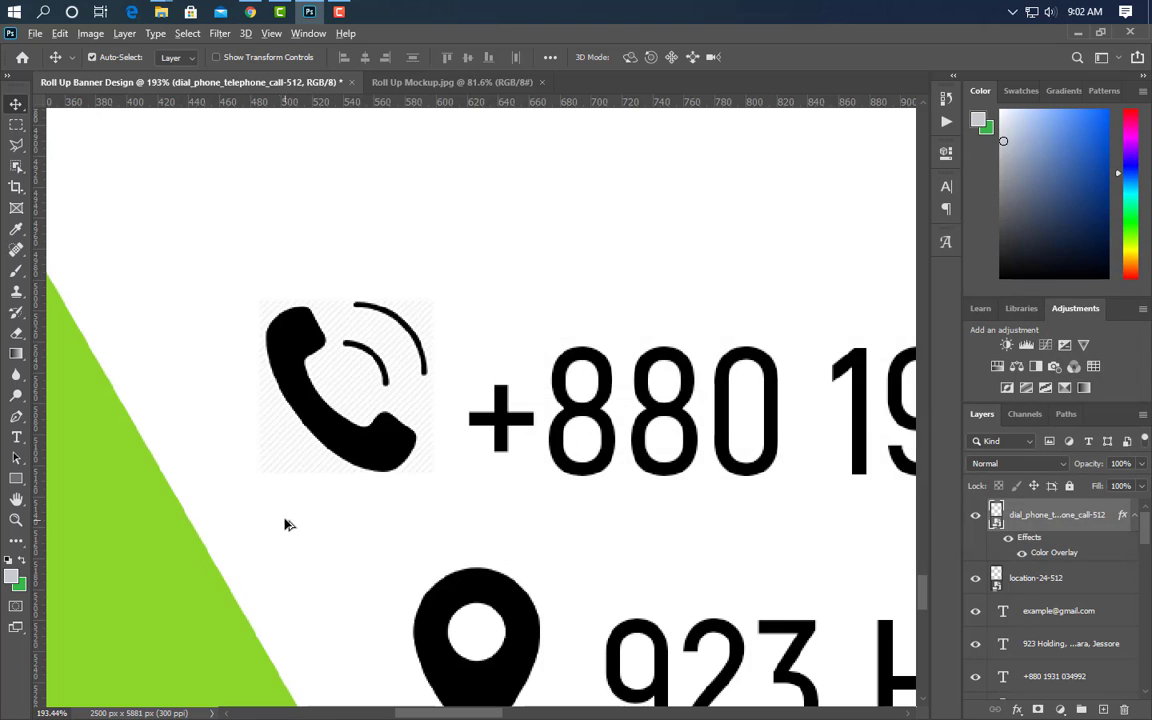
pyautogui.scroll(-5, 283, 527)
pyautogui.moveTo(309, 519); pyautogui.dragTo(693, 511)
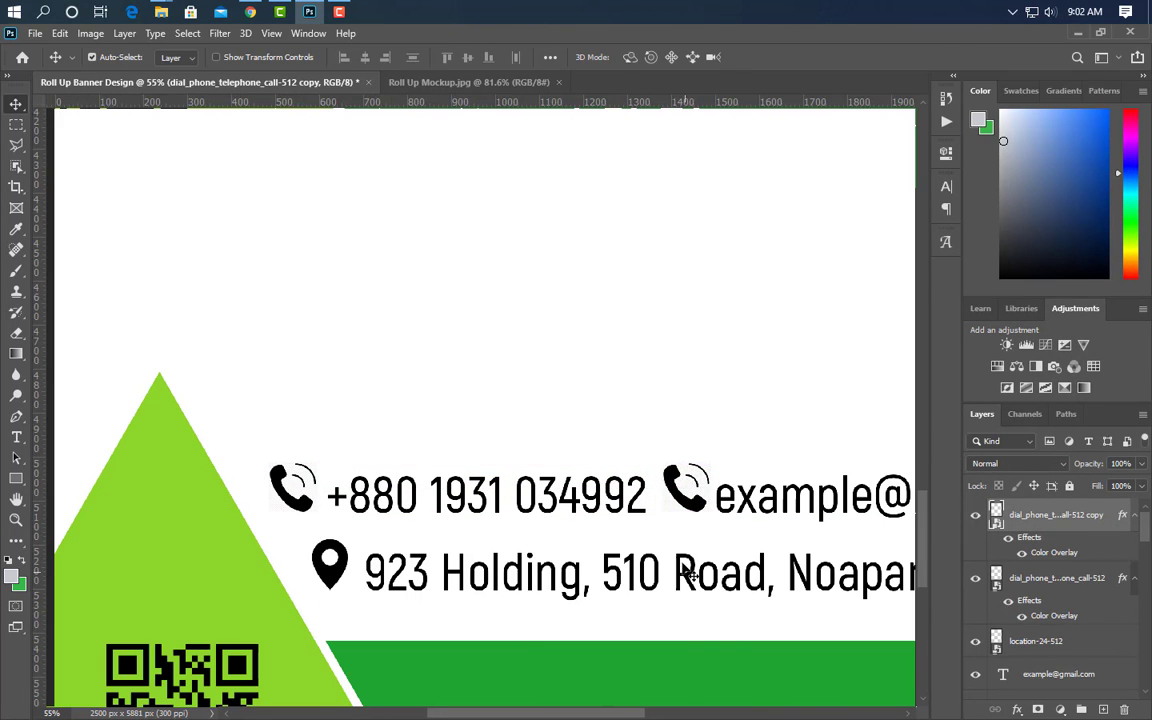
# - Place the 5-Email-Efficiency-Tips envelope image and scale it to about 13% above the email line
pyautogui.click(162, 13)
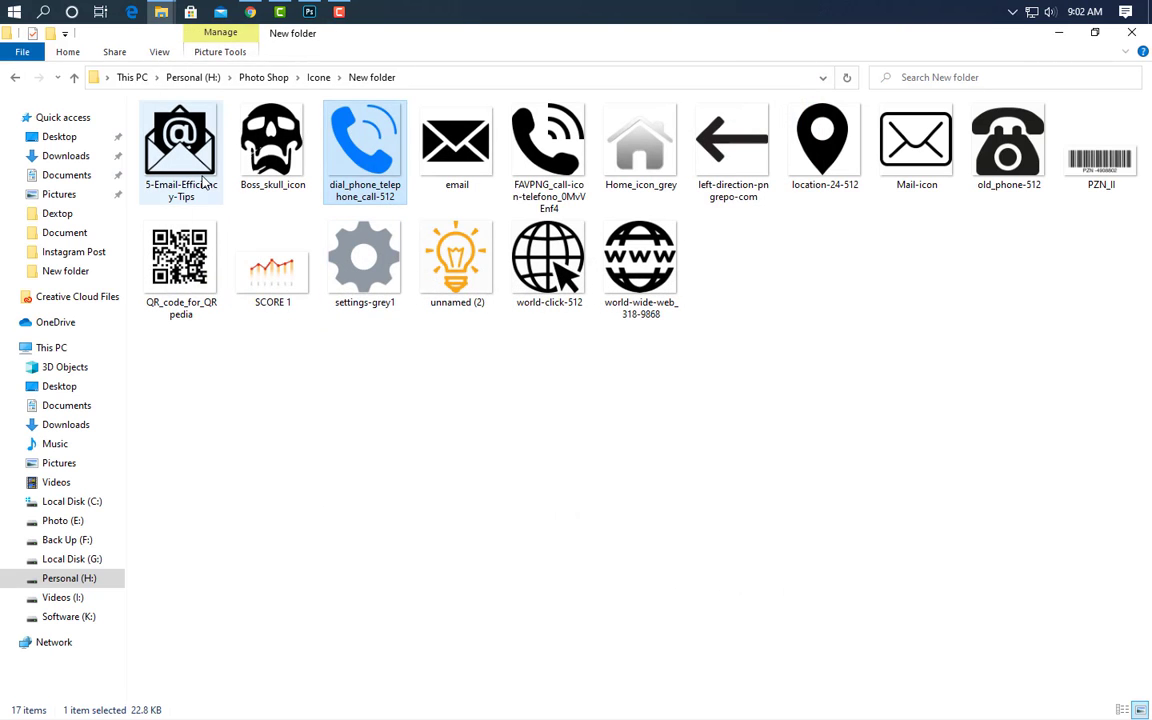
pyautogui.moveTo(203, 172); pyautogui.dragTo(703, 409)
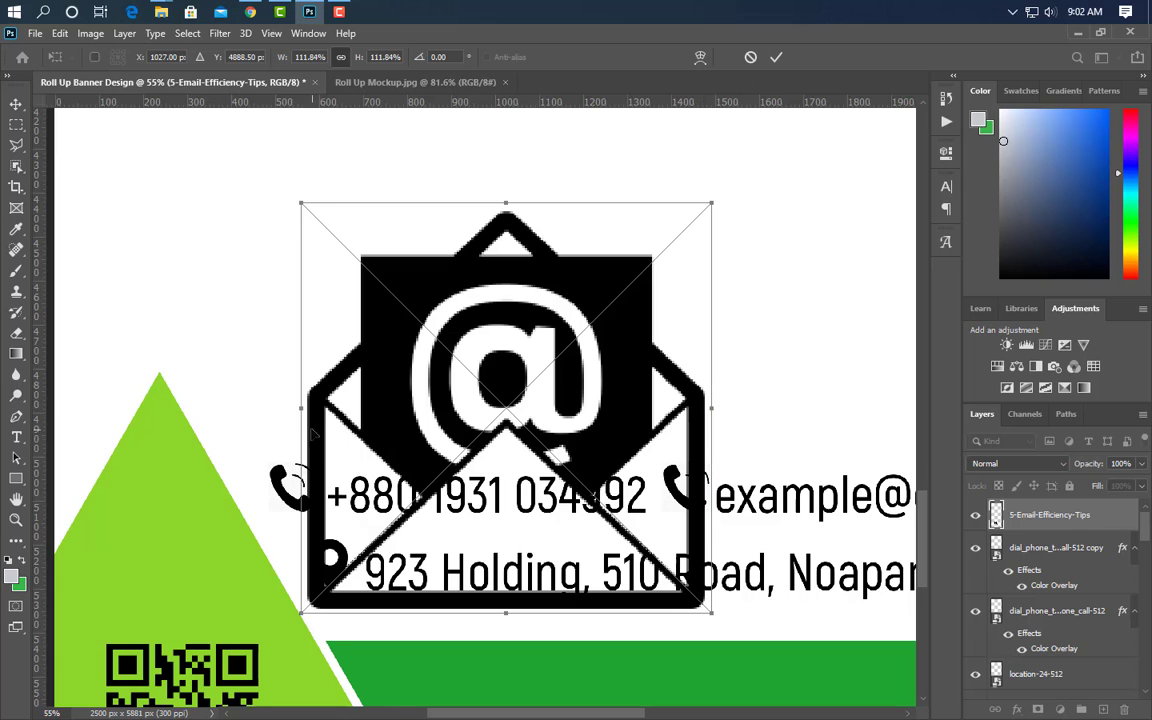
pyautogui.moveTo(312, 432); pyautogui.dragTo(664, 440)
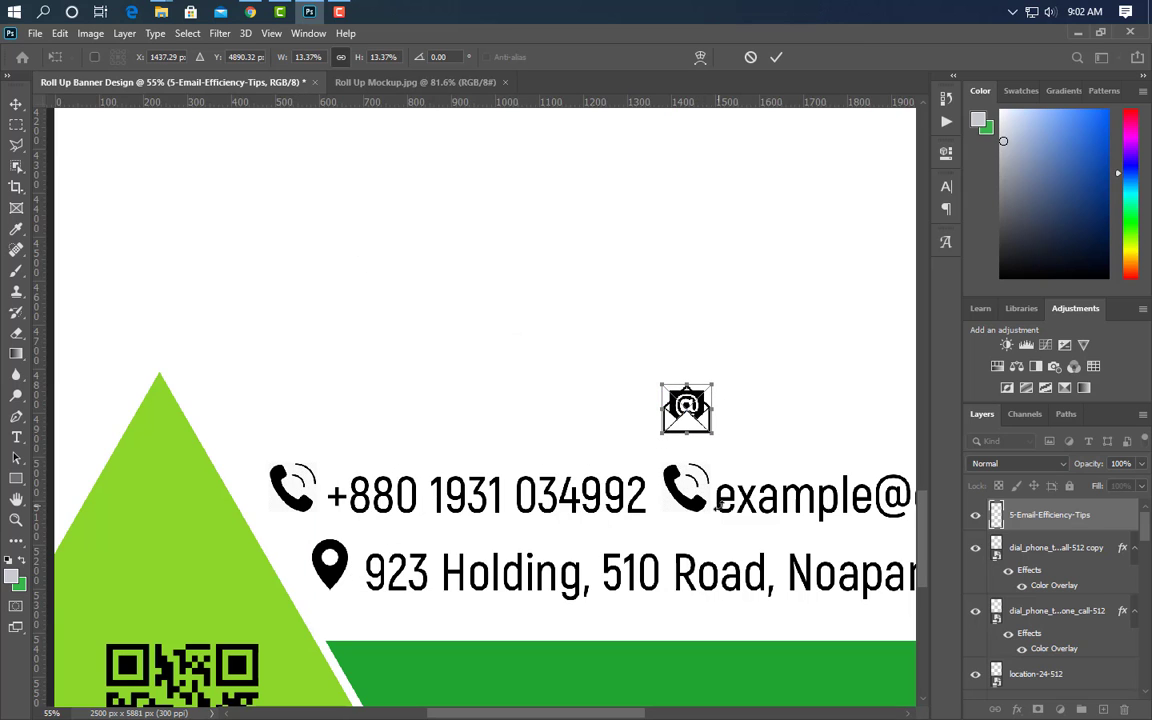
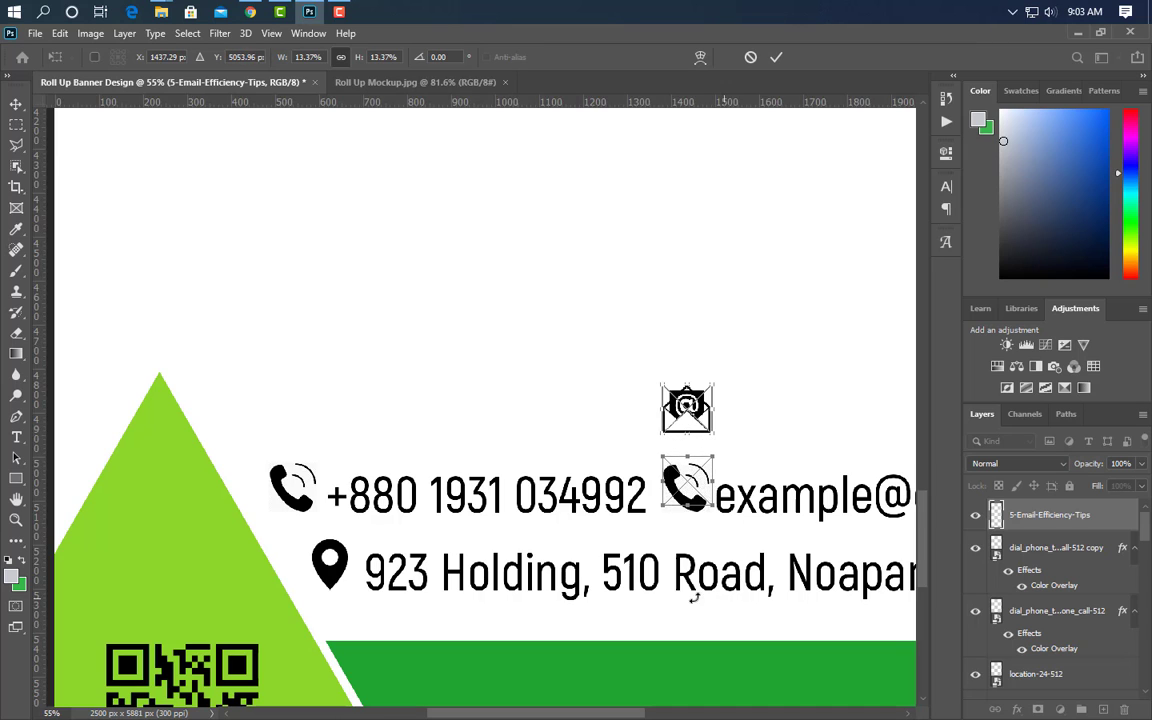
# - Move the envelope icon onto the duplicate phone icon's spot and delete the dial_phone copy layer
pyautogui.moveTo(693, 597); pyautogui.dragTo(719, 659)
pyautogui.click(777, 57)
pyautogui.moveTo(1080, 548); pyautogui.dragTo(1122, 709)
# - Draw a rectangle across the contact details area and move it beneath the contact layers
pyautogui.hotkey('ctrl', '0')
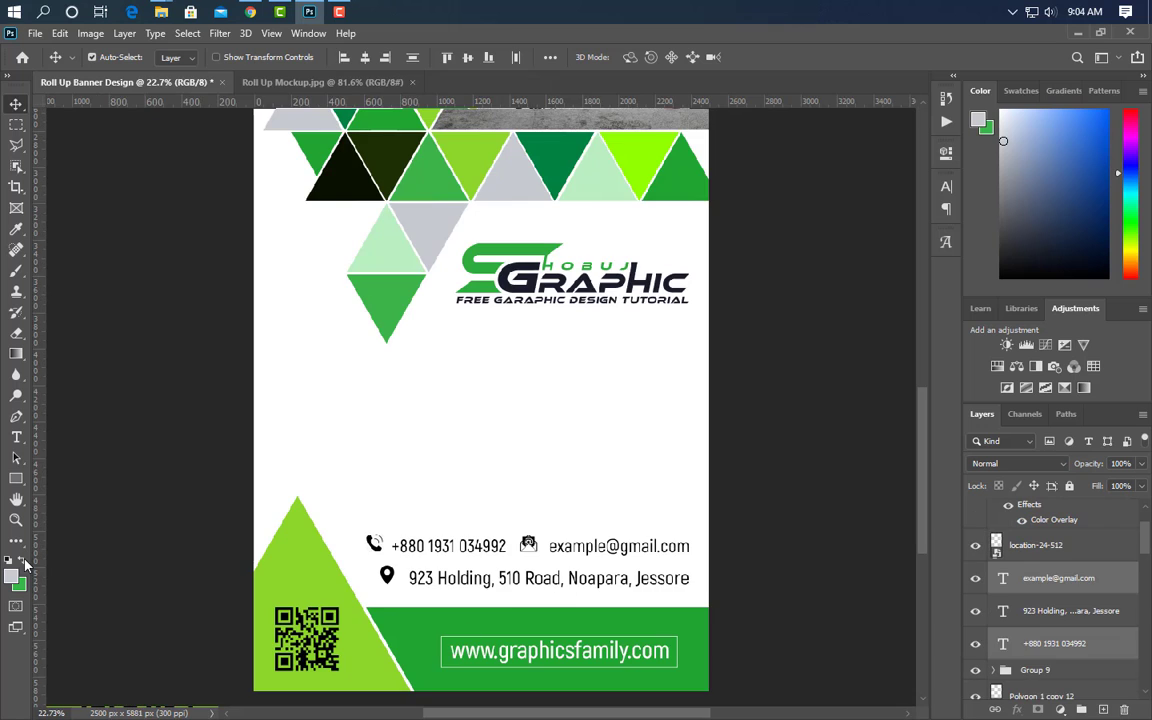
pyautogui.click(18, 481)
pyautogui.moveTo(716, 518); pyautogui.dragTo(300, 640)
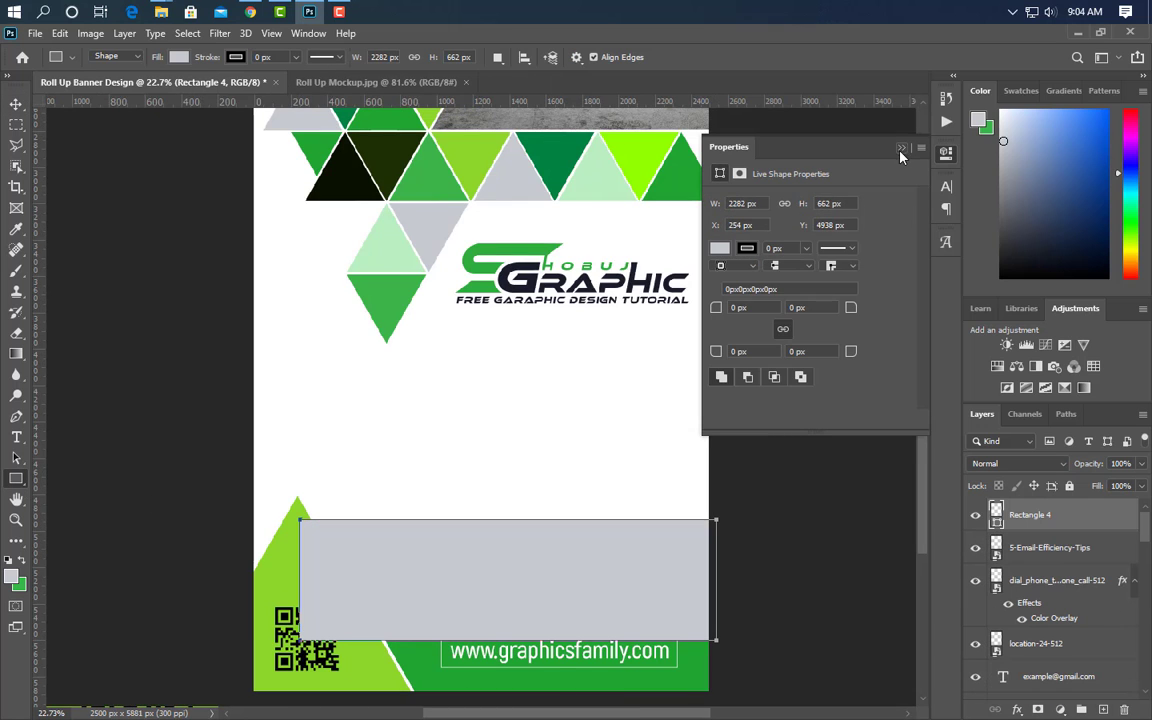
pyautogui.moveTo(1090, 680); pyautogui.dragTo(1040, 640)
# - Group the email icon, email, address and phone number layers together
pyautogui.press('v')
pyautogui.click(1055, 516)
pyautogui.keyDown('shift'); pyautogui.click(1057, 643); pyautogui.keyUp('shift')
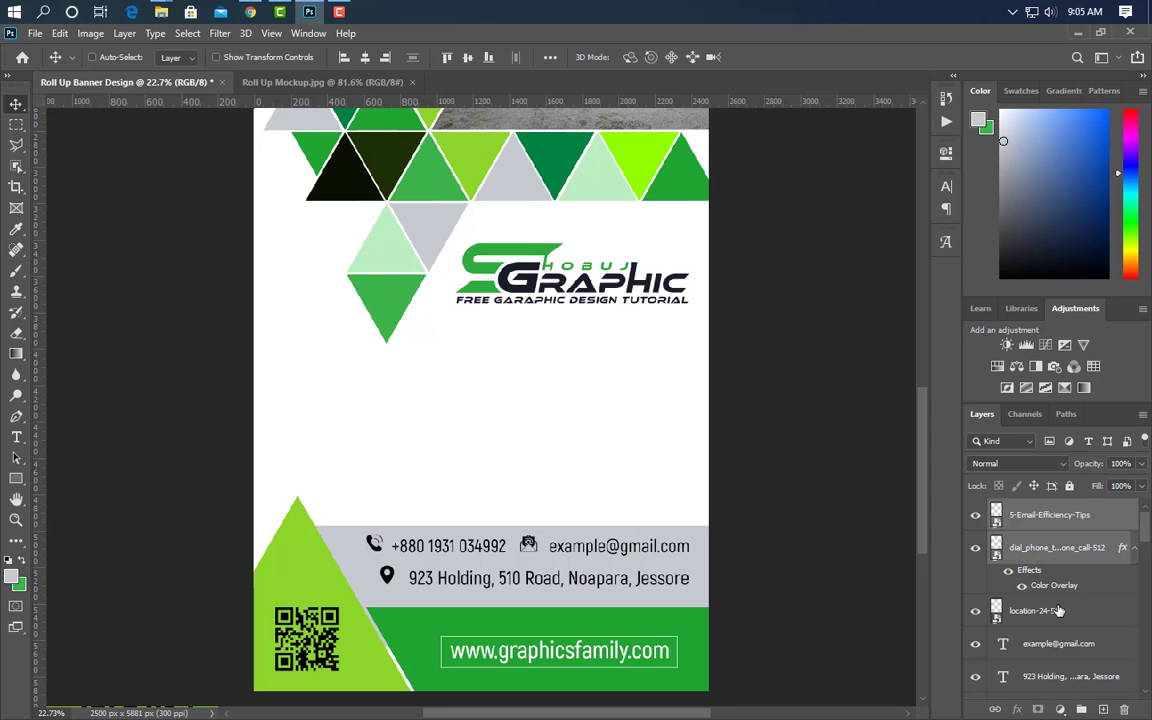
pyautogui.scroll(-1, 1057, 643)
pyautogui.keyDown('ctrl'); pyautogui.click(1057, 643); pyautogui.keyUp('ctrl')
pyautogui.keyDown('ctrl'); pyautogui.click(1063, 677); pyautogui.keyUp('ctrl')
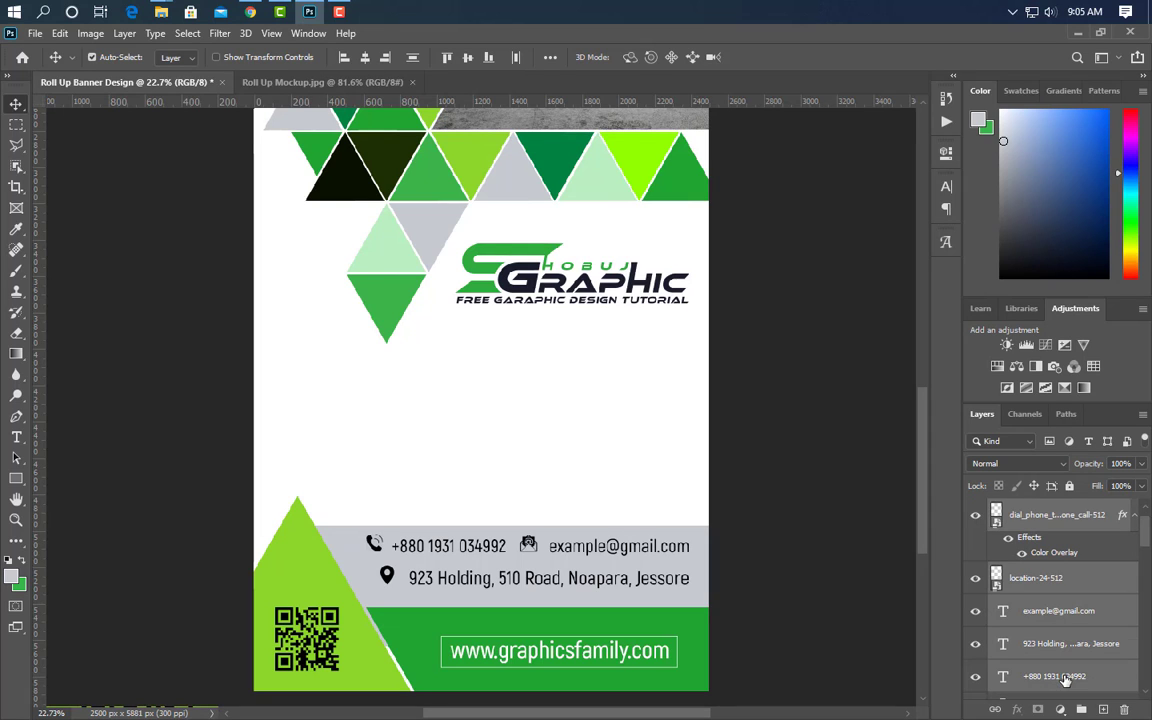
pyautogui.click(1081, 709)
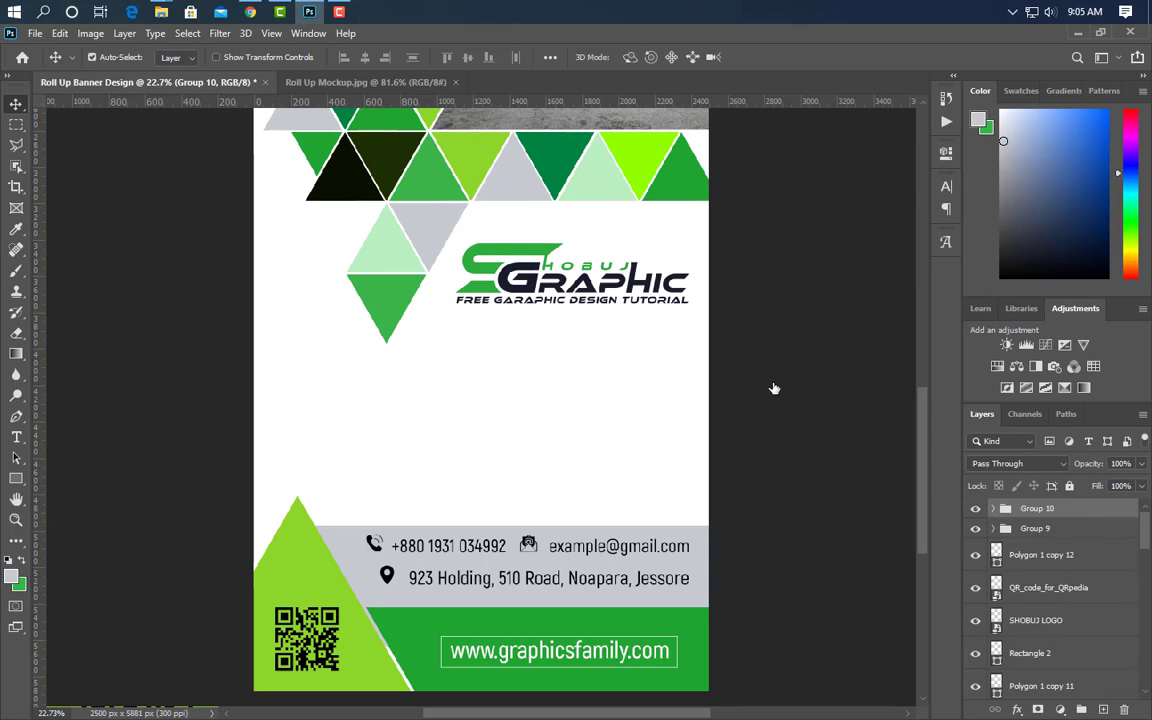
# - Give the contact group a white Color Overlay
pyautogui.click(626, 400)
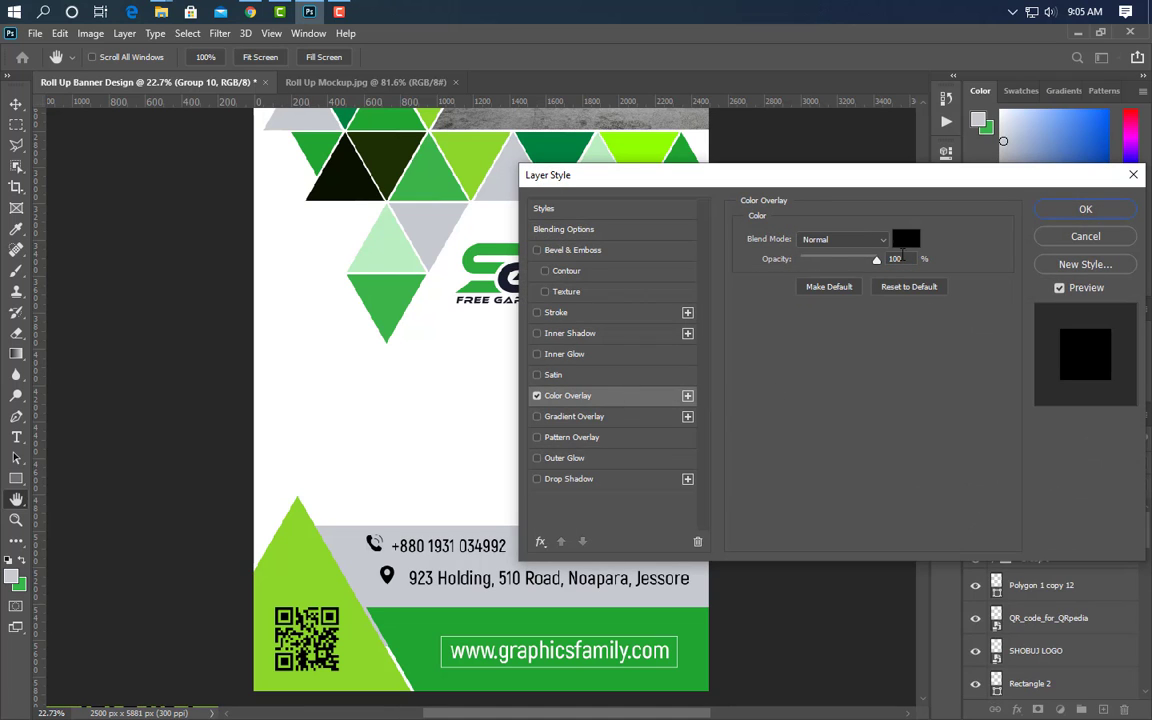
pyautogui.click(905, 241)
pyautogui.click(377, 432)
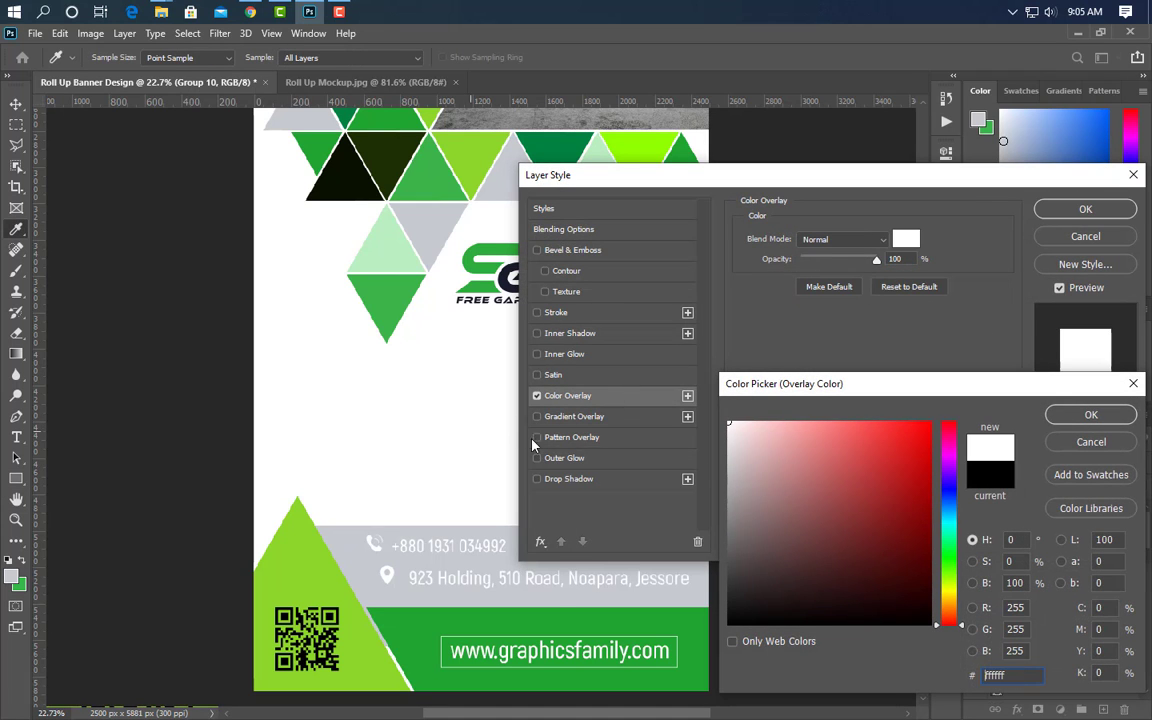
pyautogui.click(1090, 415)
pyautogui.click(1085, 209)
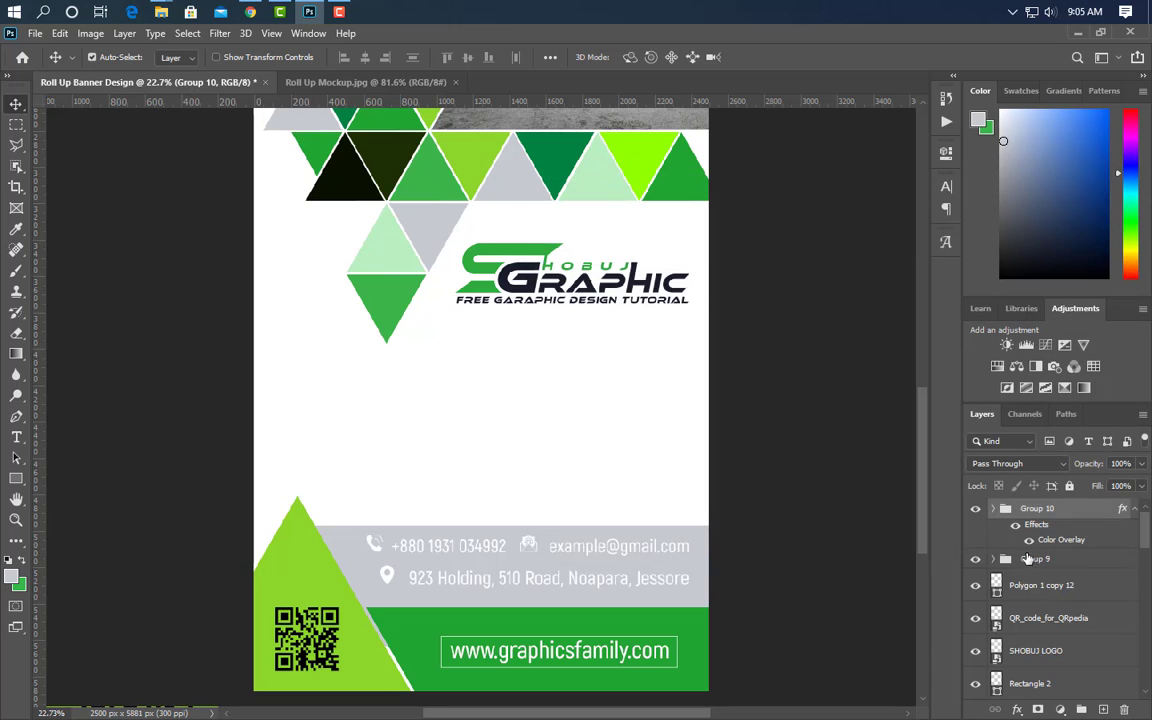
# - Fill the contact box with the dark triangle colour #0a1100
pyautogui.scroll(-2, 1038, 616)
pyautogui.scroll(-5, 1038, 616)
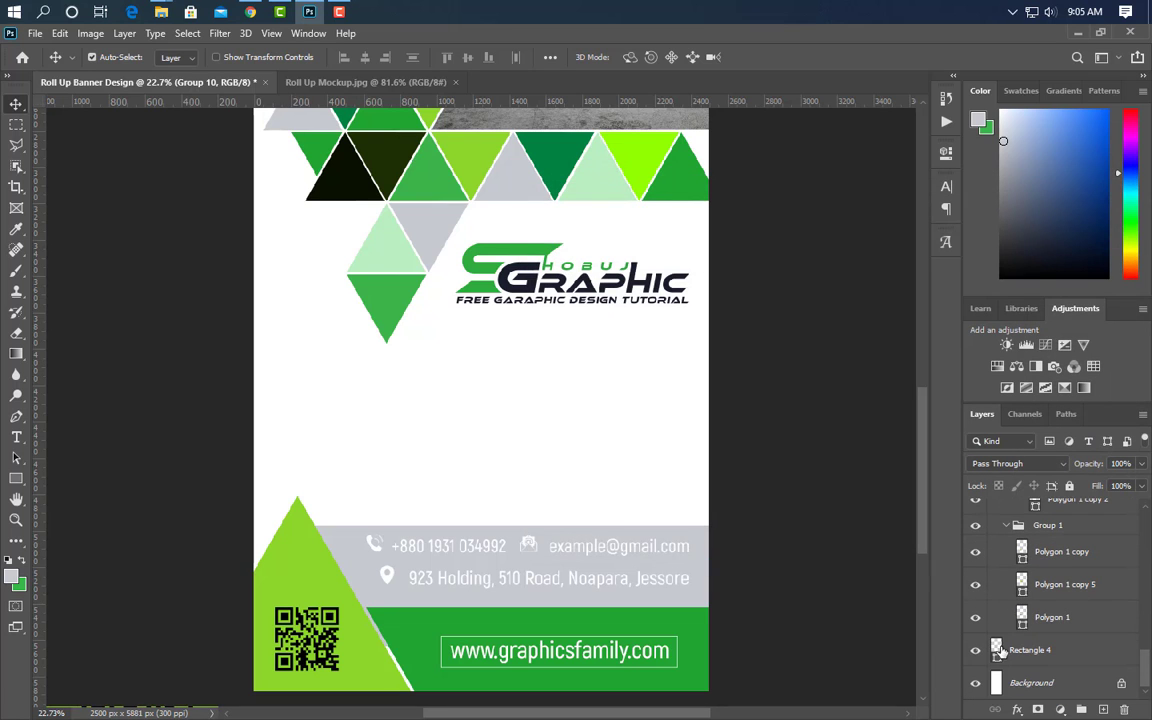
pyautogui.doubleClick(997, 660)
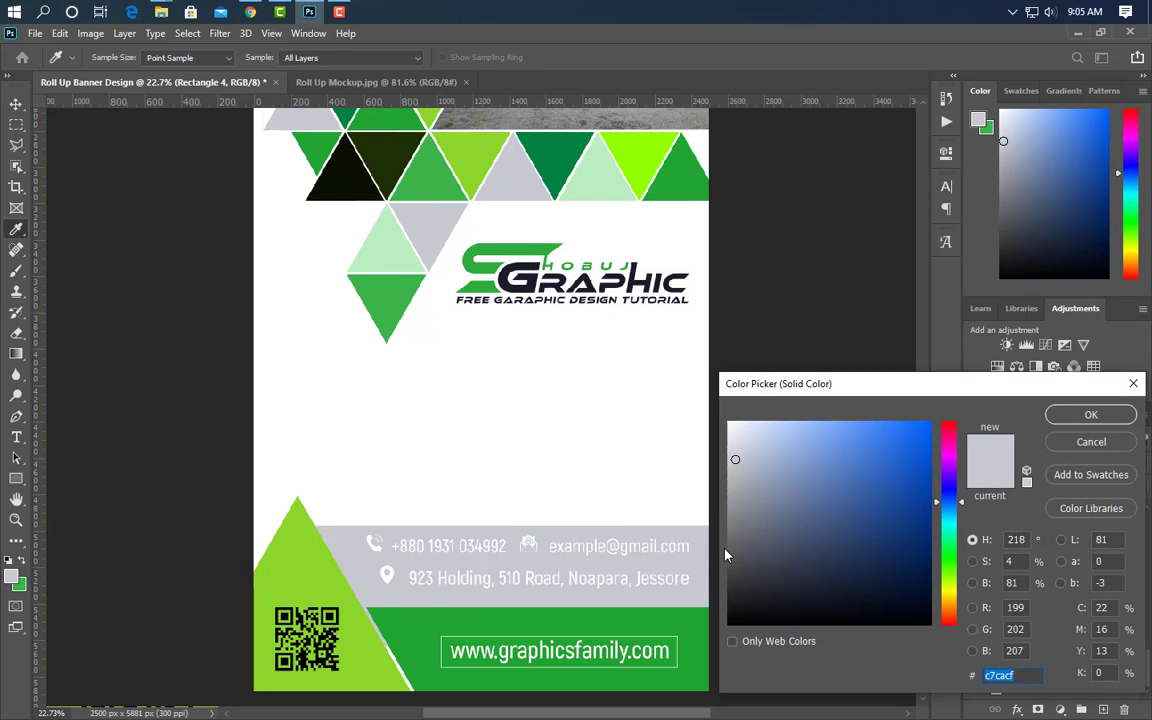
pyautogui.click(332, 179)
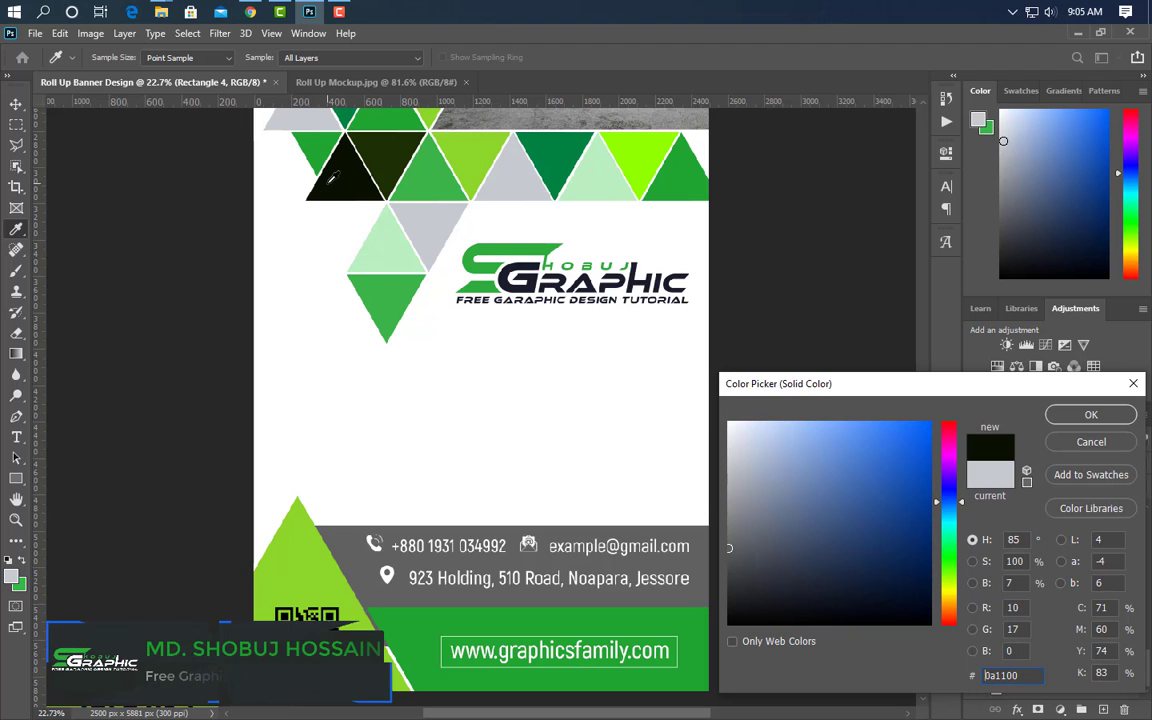
pyautogui.click(1091, 414)
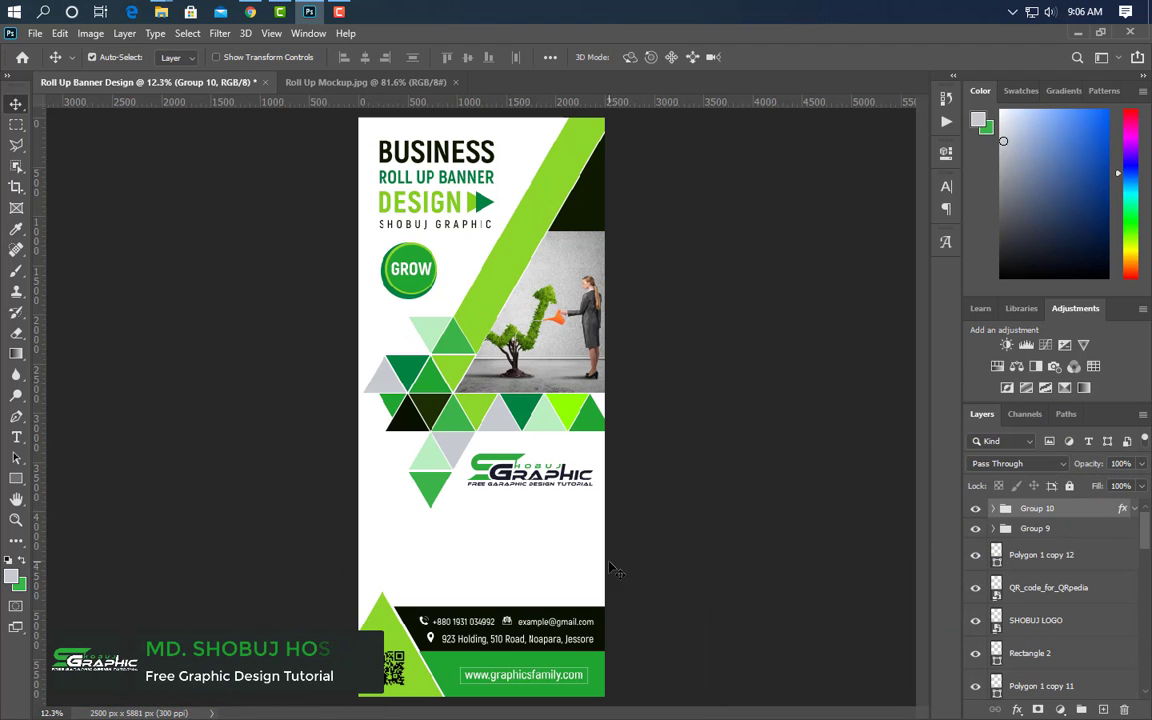
# - Drag the SCORE 1 chart image from the Icone folder into the banner, scaled to 35.21%
pyautogui.click(309, 14)
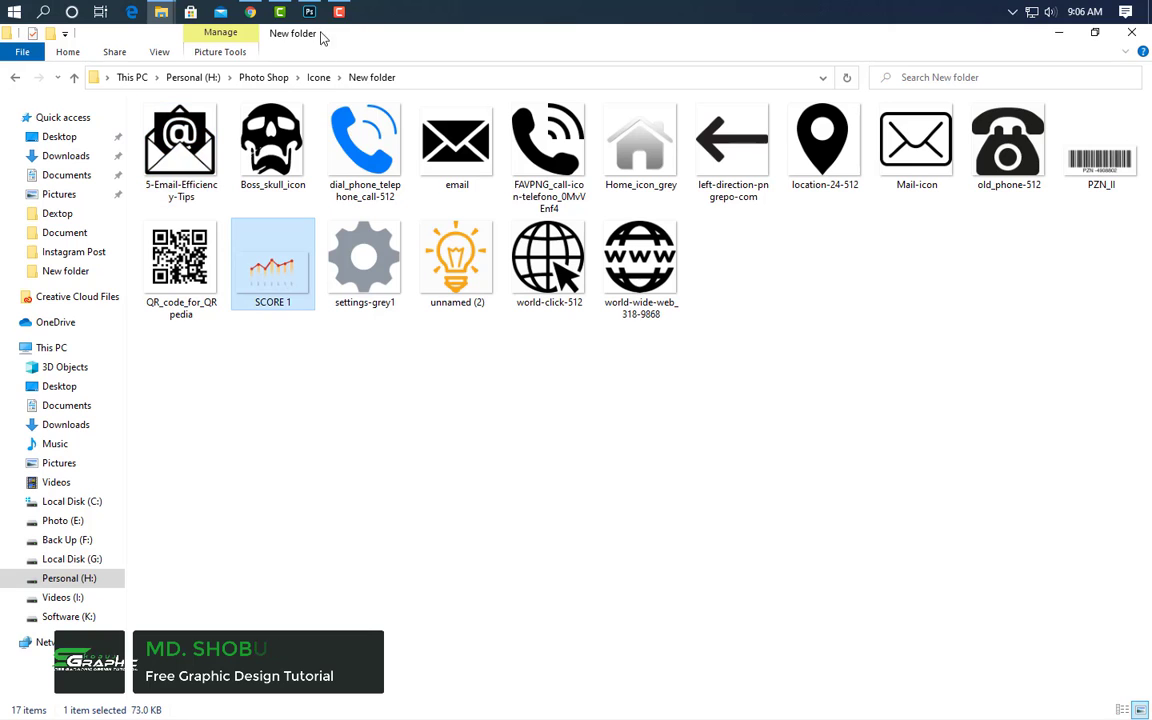
pyautogui.moveTo(309, 14); pyautogui.dragTo(416, 537)
pyautogui.scroll(4, 450, 591)
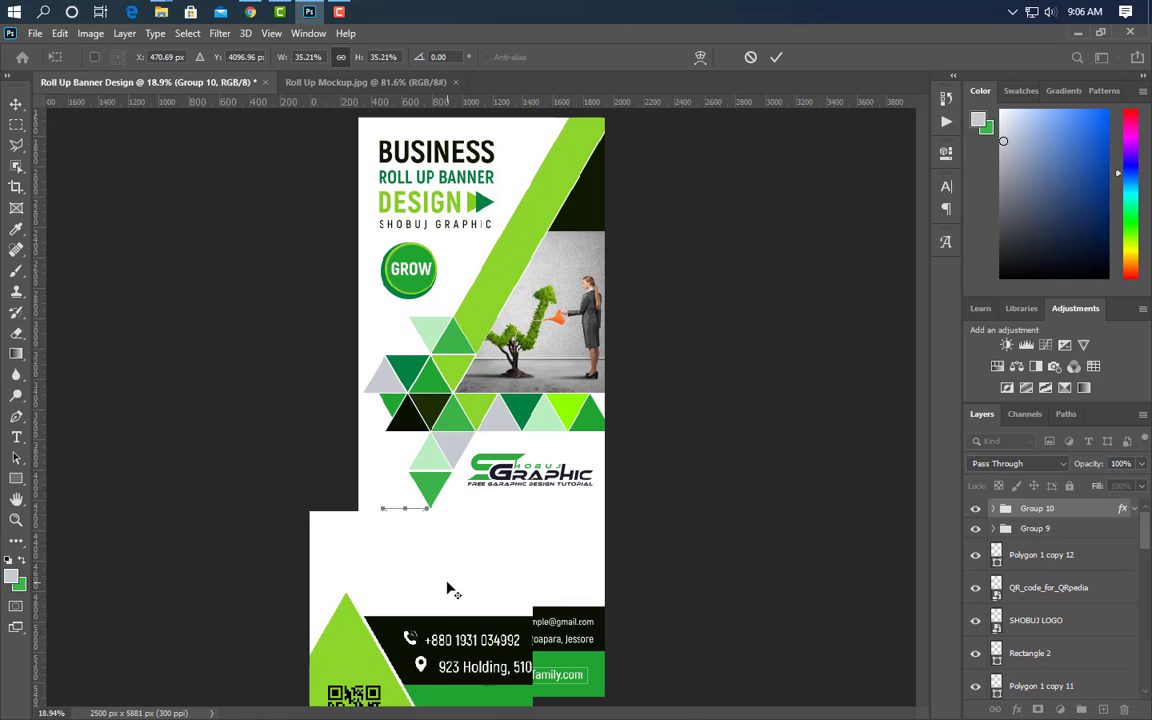
# - Commit the chart placement and give SCORE 1 a green #20a431 Color Overlay
pyautogui.click(775, 58)
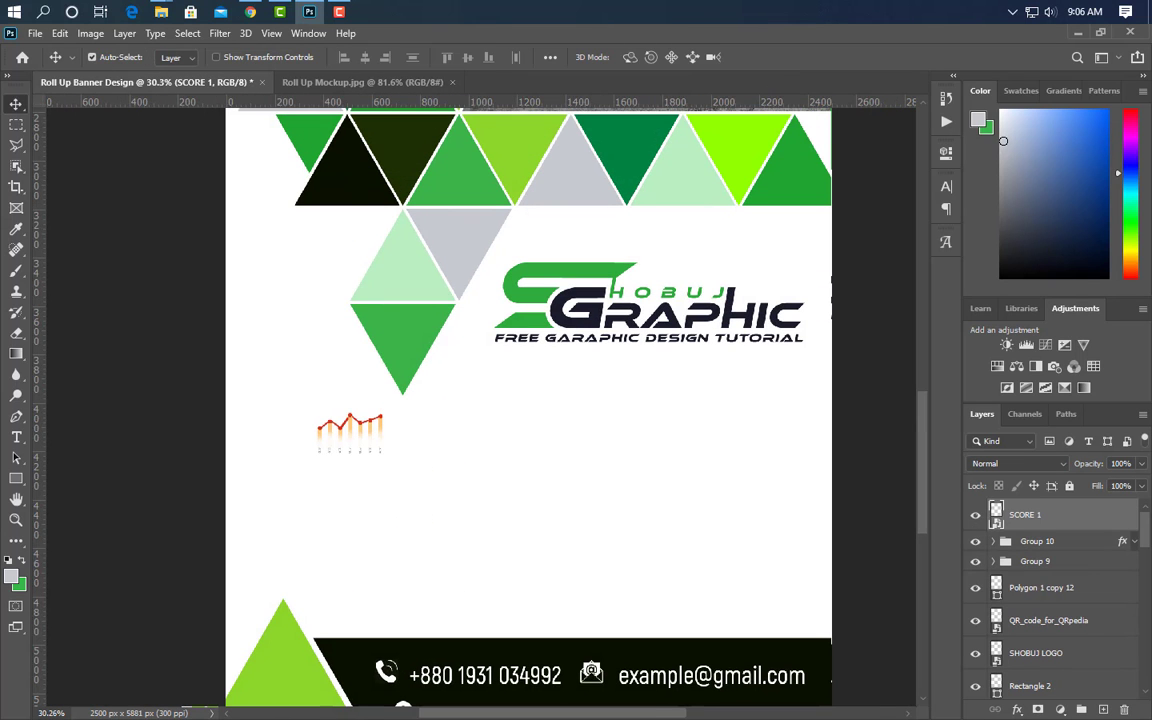
pyautogui.click(606, 397)
pyautogui.click(910, 241)
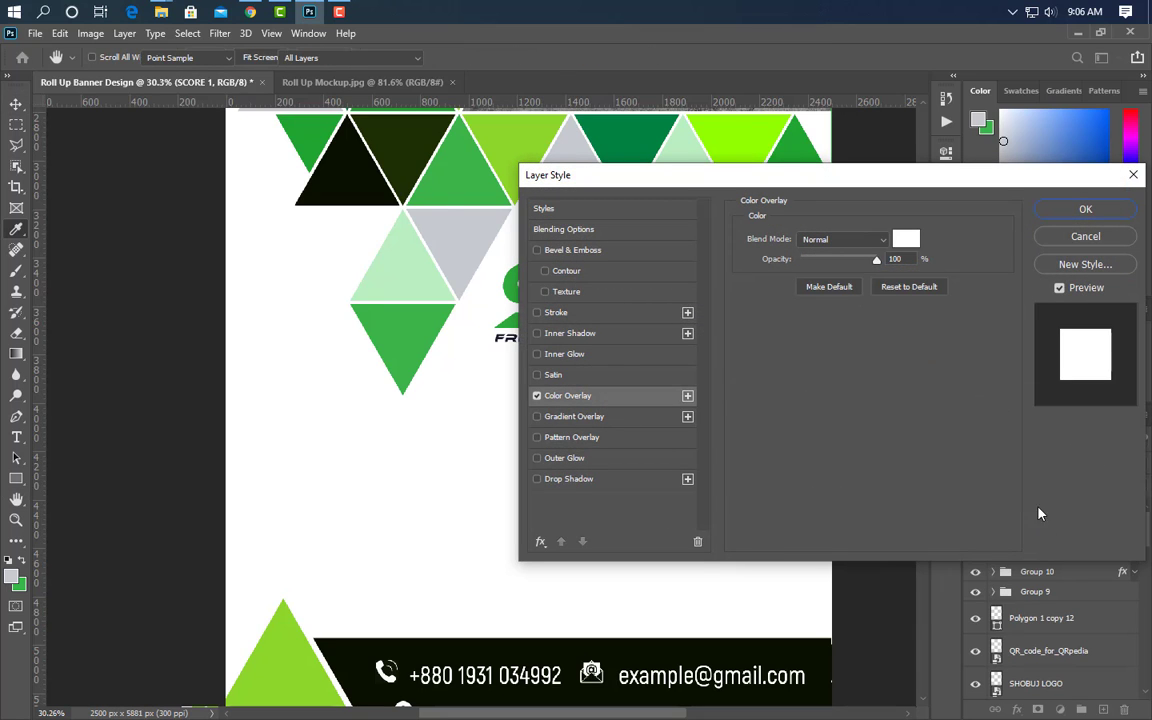
pyautogui.click(625, 137)
pyautogui.click(797, 137)
pyautogui.click(1100, 420)
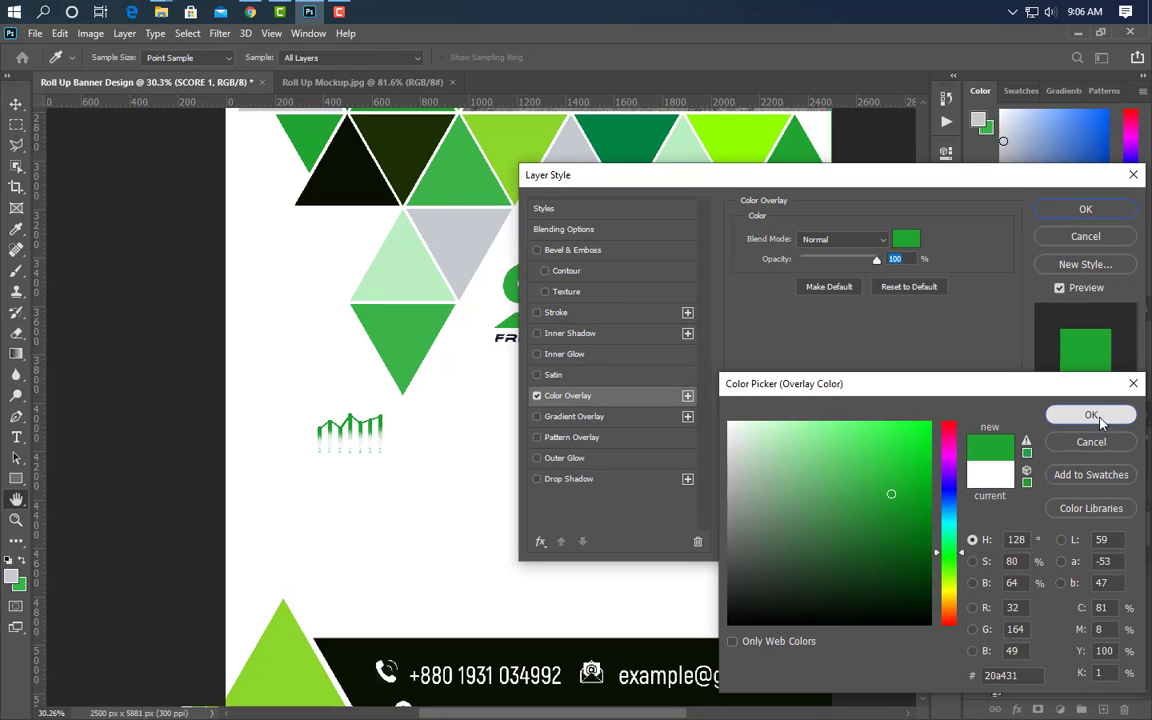
pyautogui.press('Return')
# - Add a 'Lorem Ipsum' heading below the chart and scale it up
pyautogui.click(15, 437)
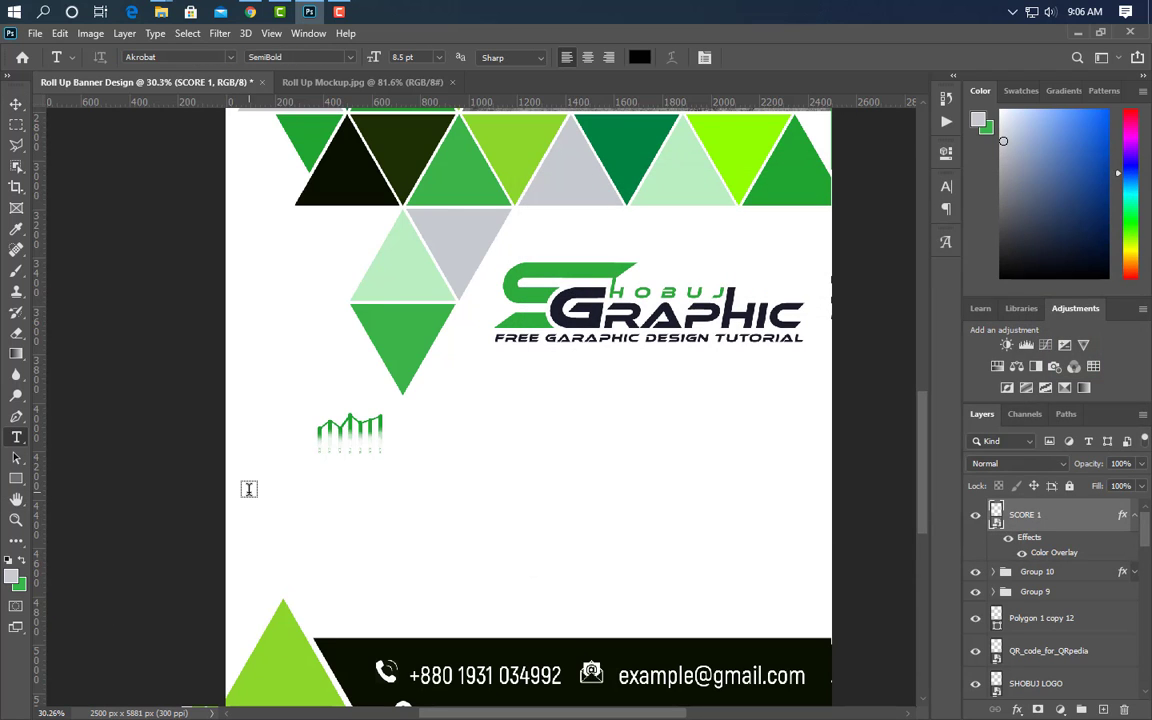
pyautogui.click(258, 479)
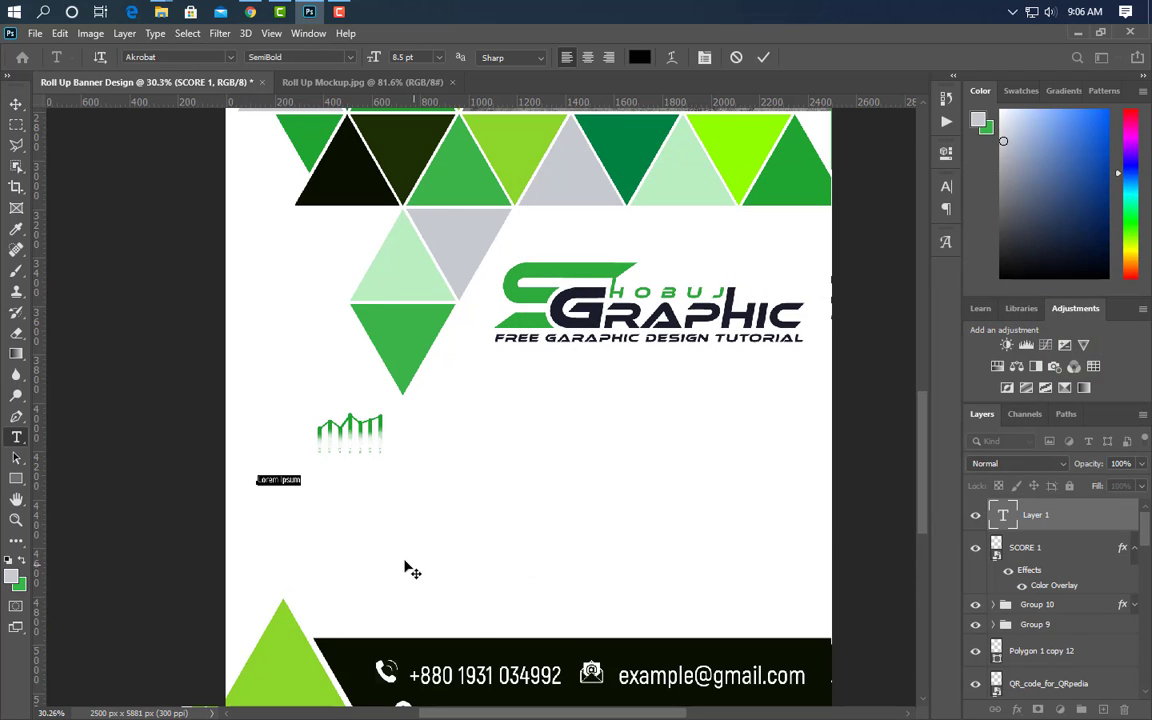
pyautogui.click(763, 57)
pyautogui.hotkey('ctrl', 't')
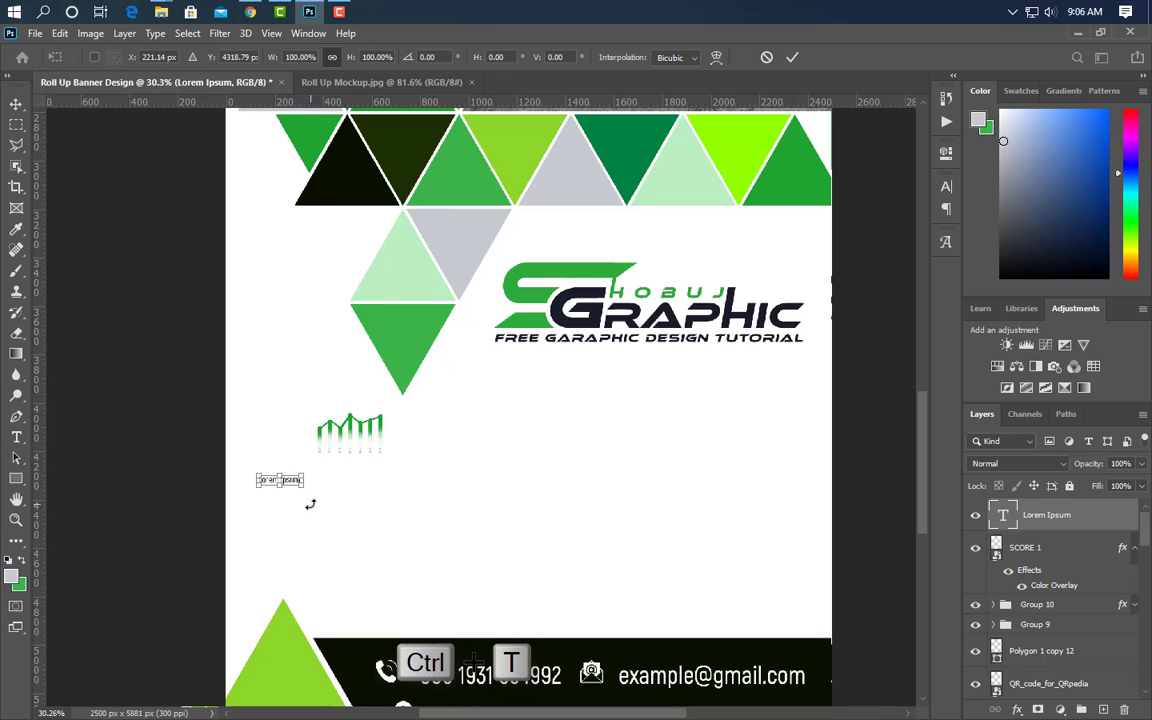
pyautogui.moveTo(303, 486); pyautogui.dragTo(430, 494)
pyautogui.press('Return')
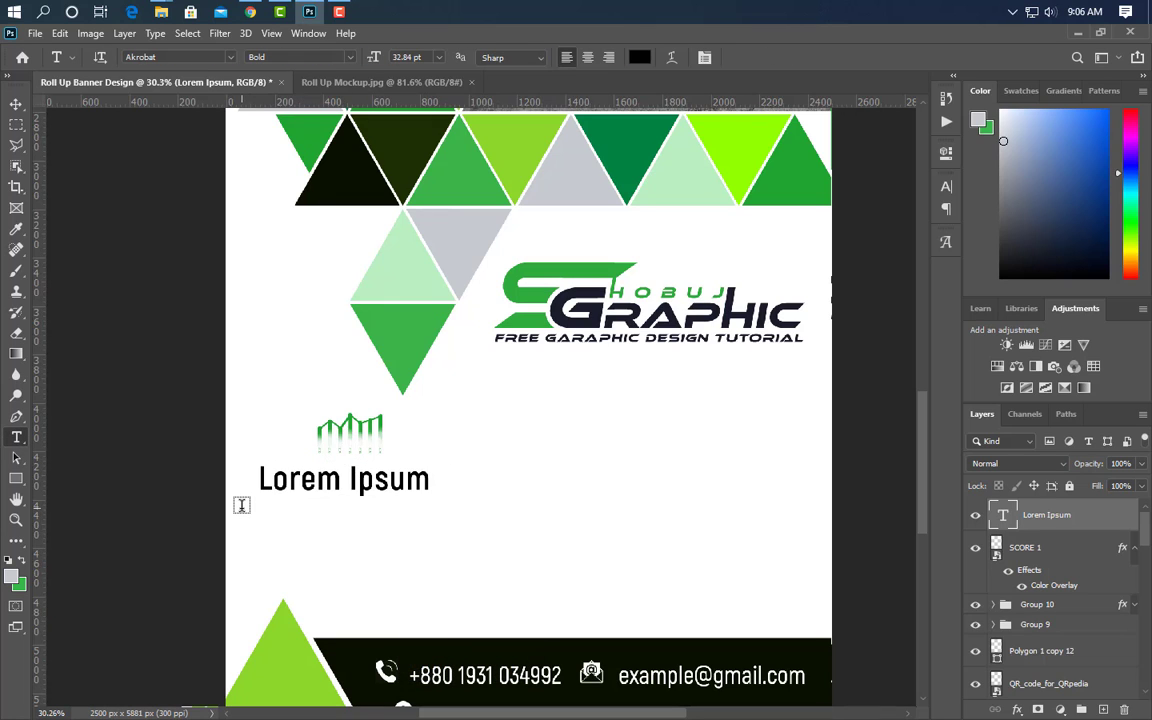
# - Add a placeholder paragraph beneath the heading in 12 pt SemiBold
pyautogui.moveTo(260, 504); pyautogui.dragTo(463, 581)
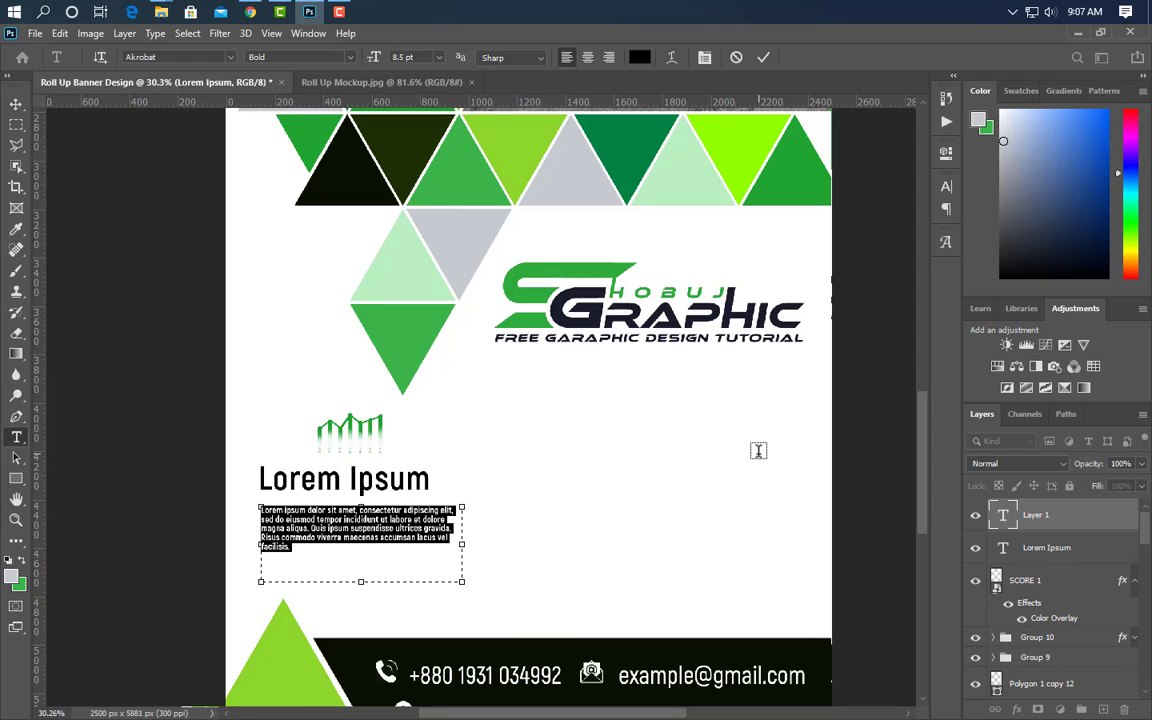
pyautogui.click(945, 189)
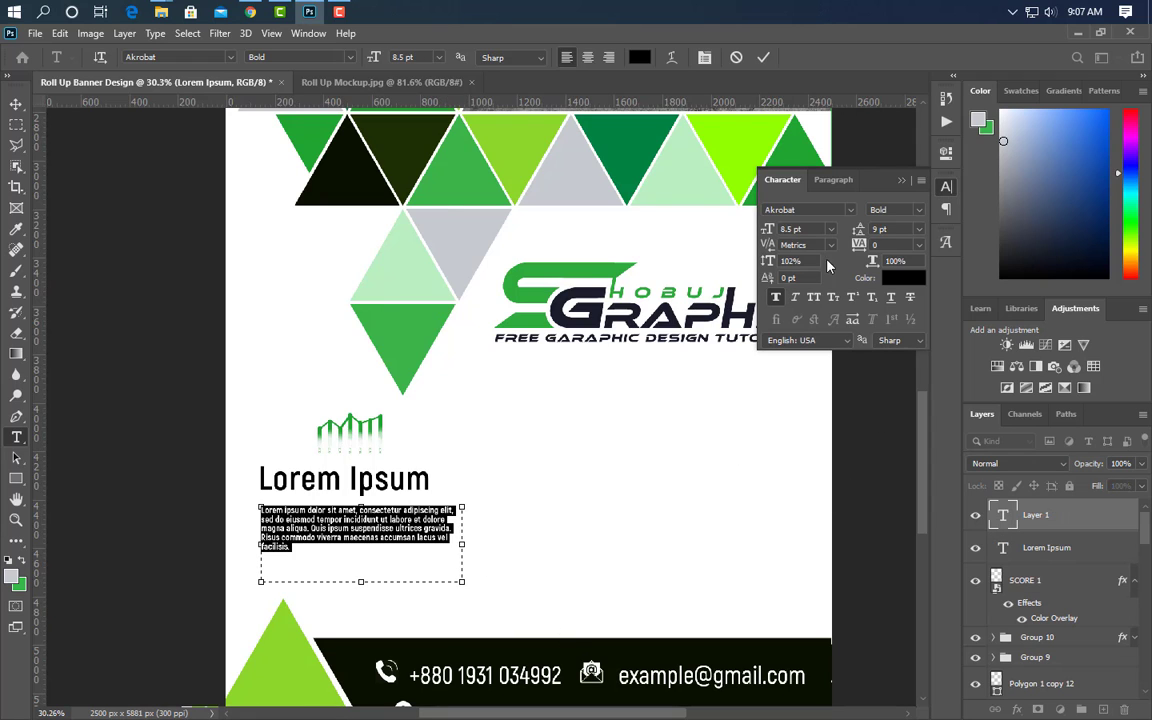
pyautogui.press('Up')
pyautogui.press('Up')
pyautogui.press('Up')
pyautogui.press('Up')
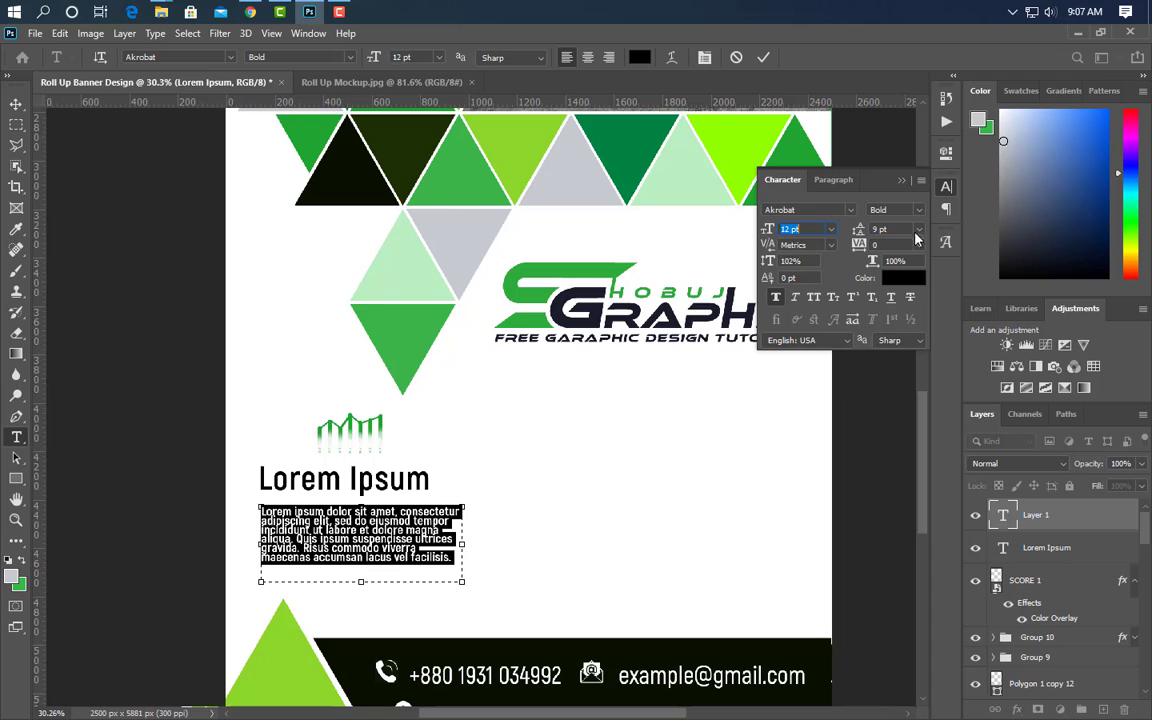
pyautogui.click(920, 210)
pyautogui.click(900, 275)
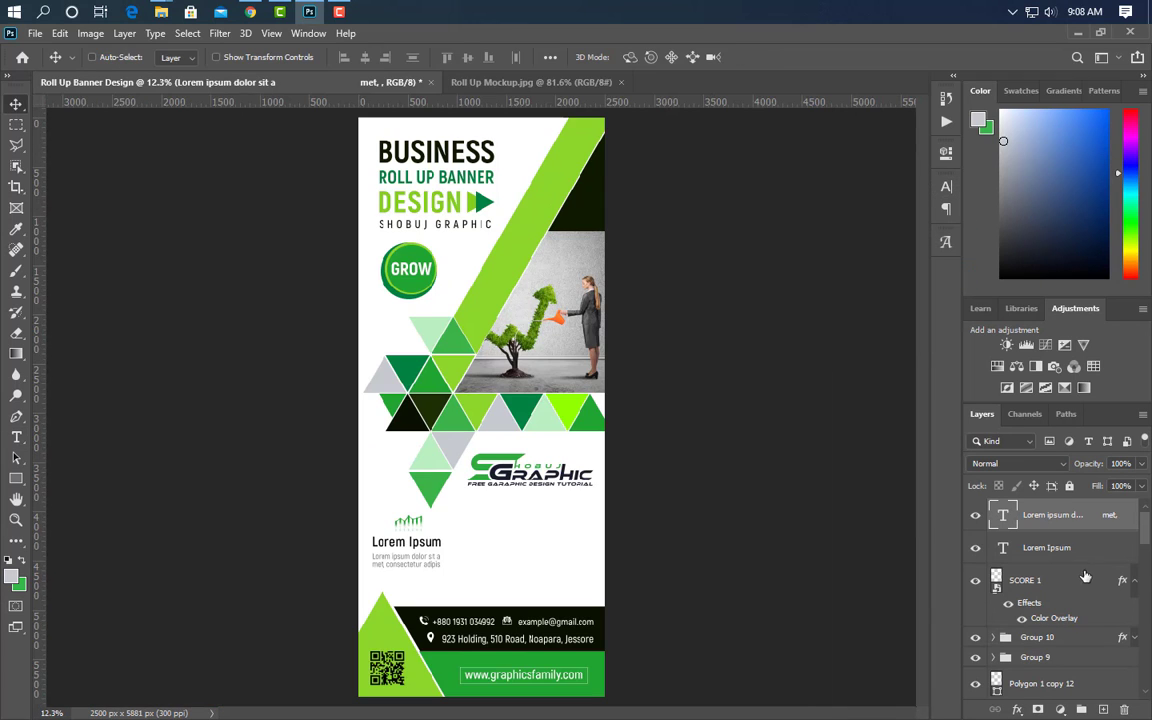
# - Group SCORE 1 with both Lorem Ipsum text layers as Group 11 and duplicate it
pyautogui.keyDown('ctrl'); pyautogui.click(1052, 585); pyautogui.keyUp('ctrl')
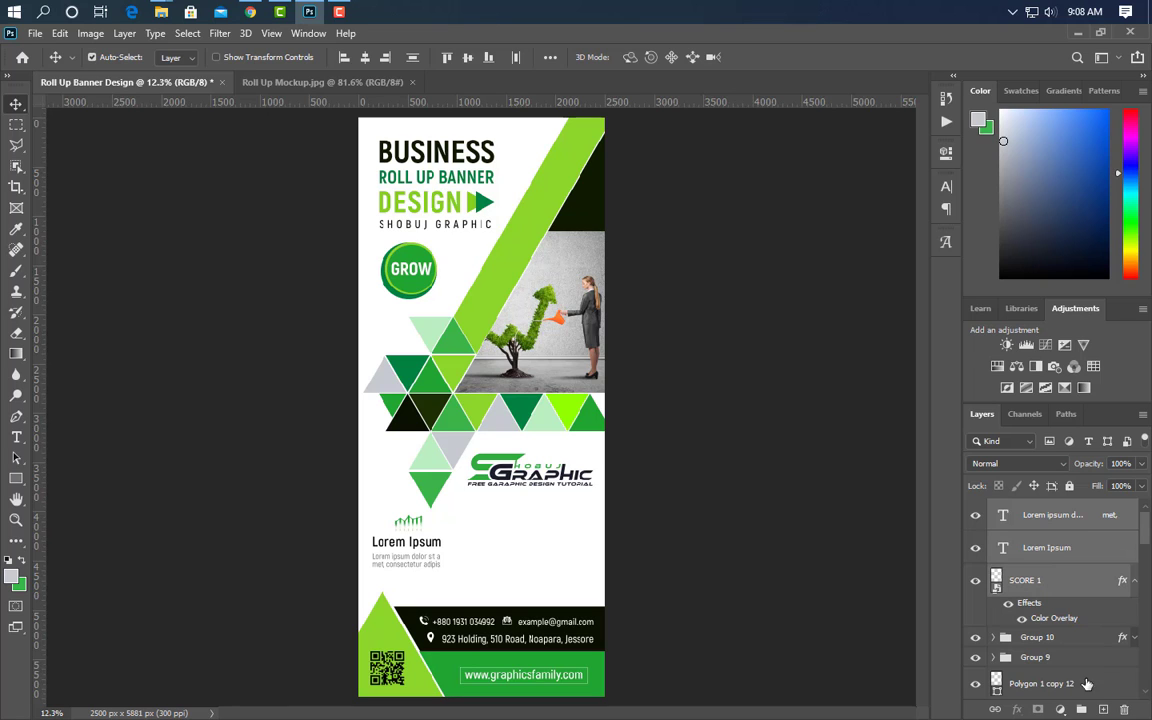
pyautogui.click(1083, 710)
pyautogui.moveTo(1037, 508); pyautogui.dragTo(1102, 709)
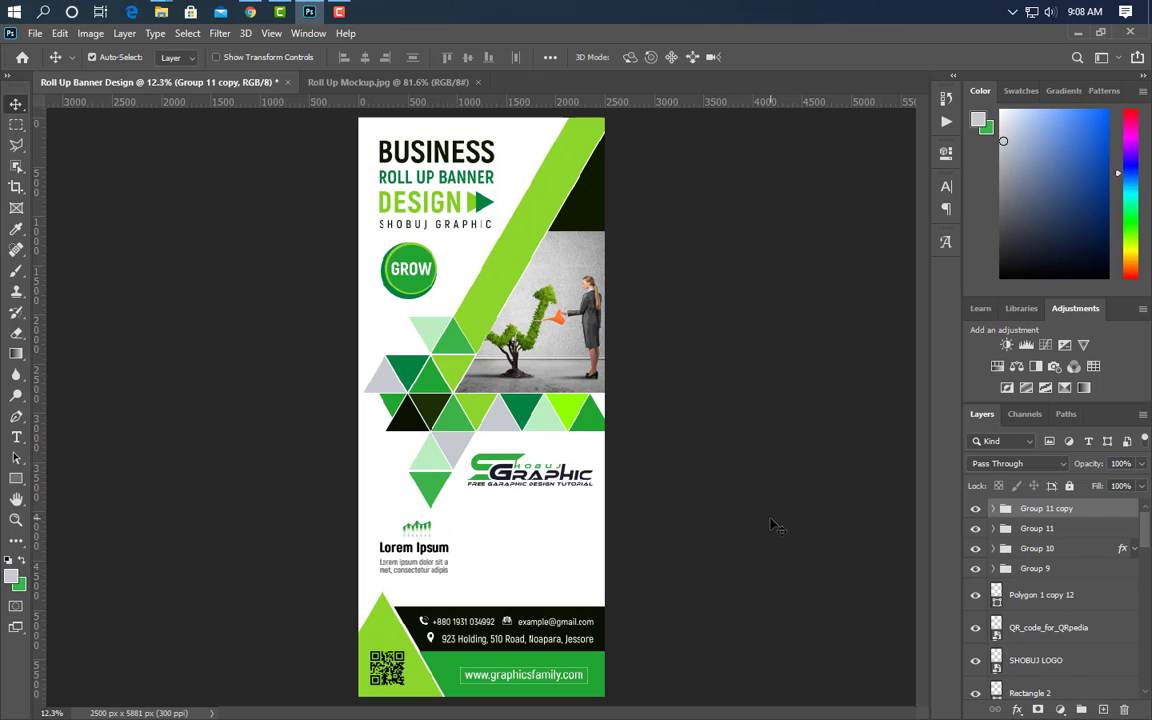